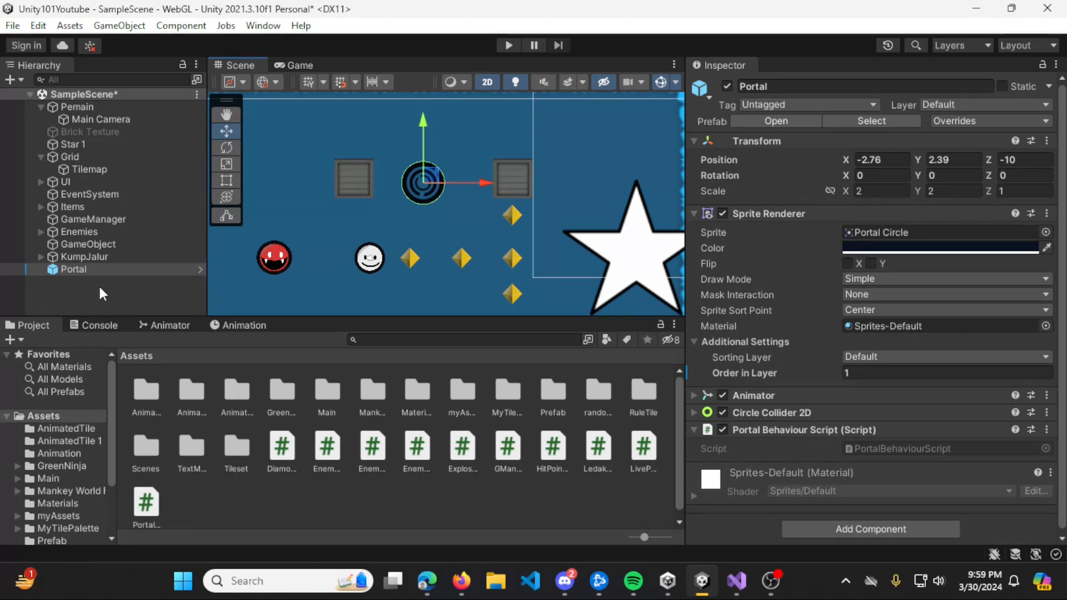
Focus on the Portal object in the scene and open its prefab for editing in context
double_click(58, 270)
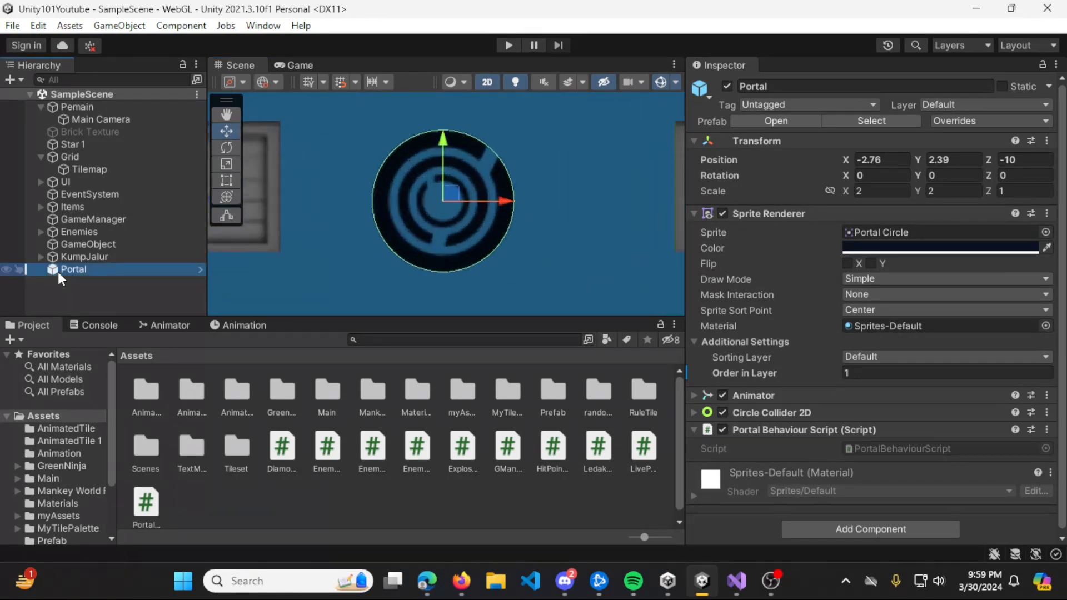
left_click(199, 270)
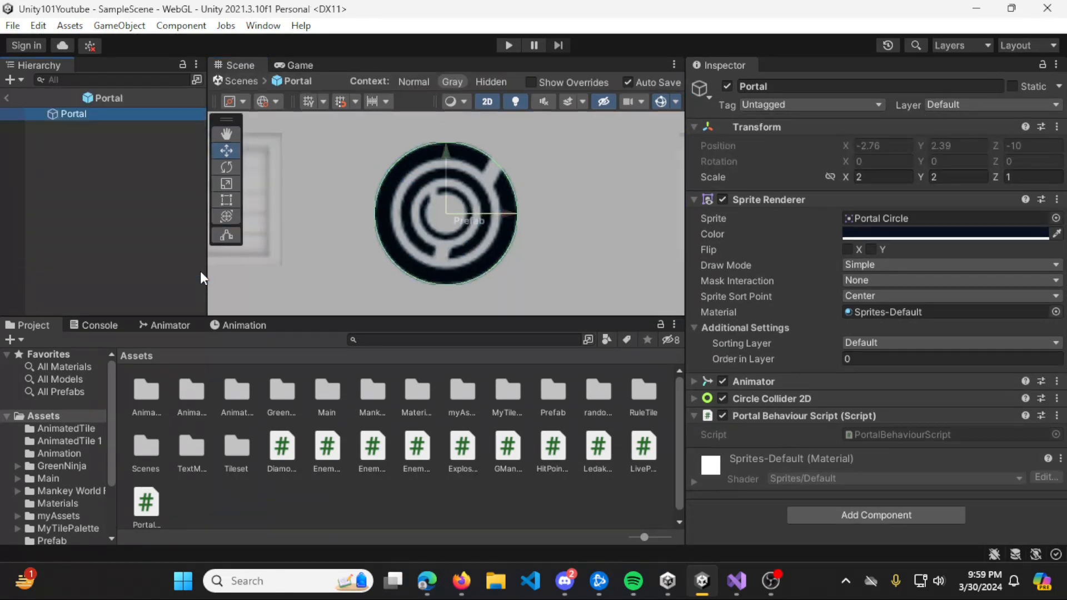
scroll(525, 222, "down", 3)
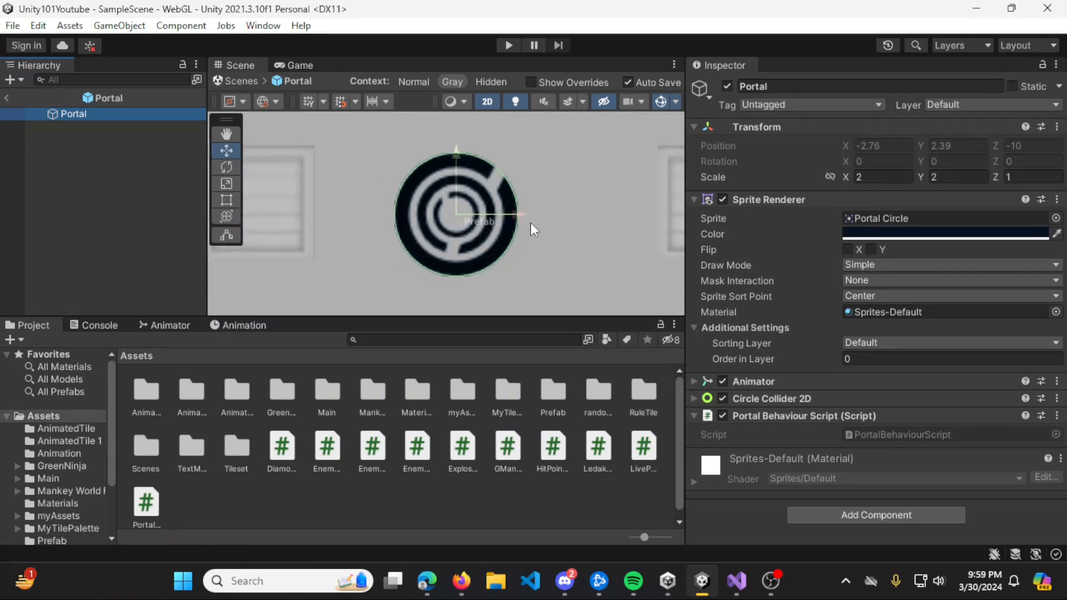
scroll(535, 222, "down", 5)
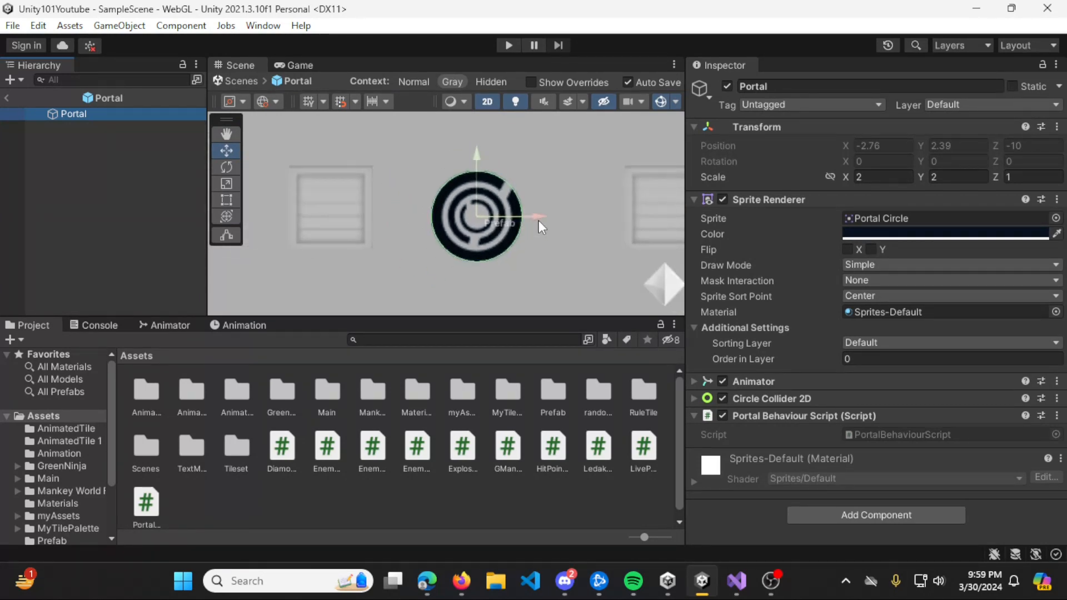
middle_click_drag(559, 212, 509, 195)
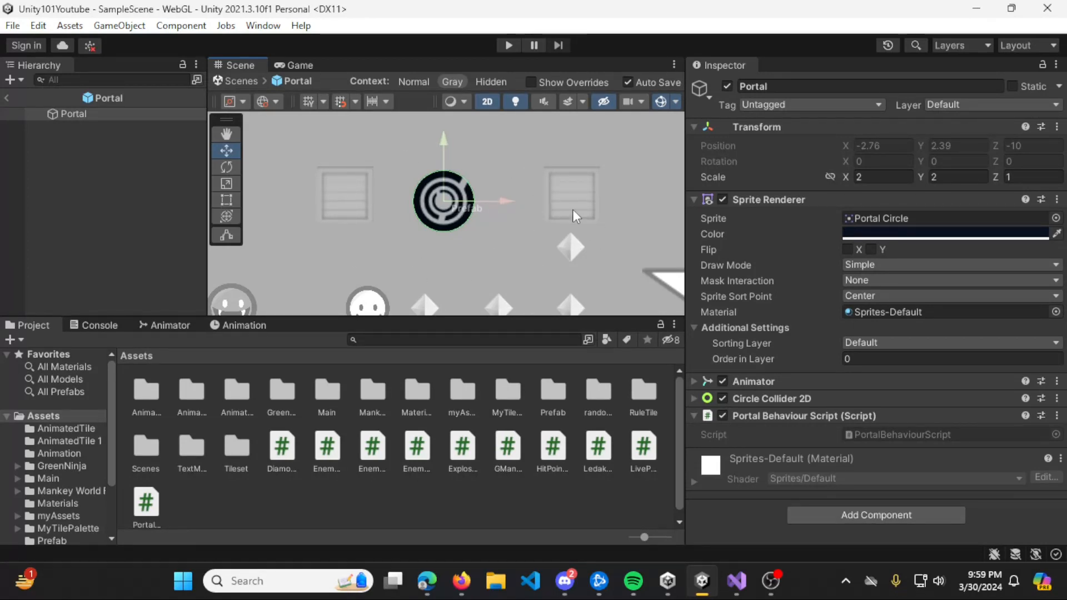
Open the Portal prefab asset from the Prefab folder in isolation and select its root object
double_click(554, 395)
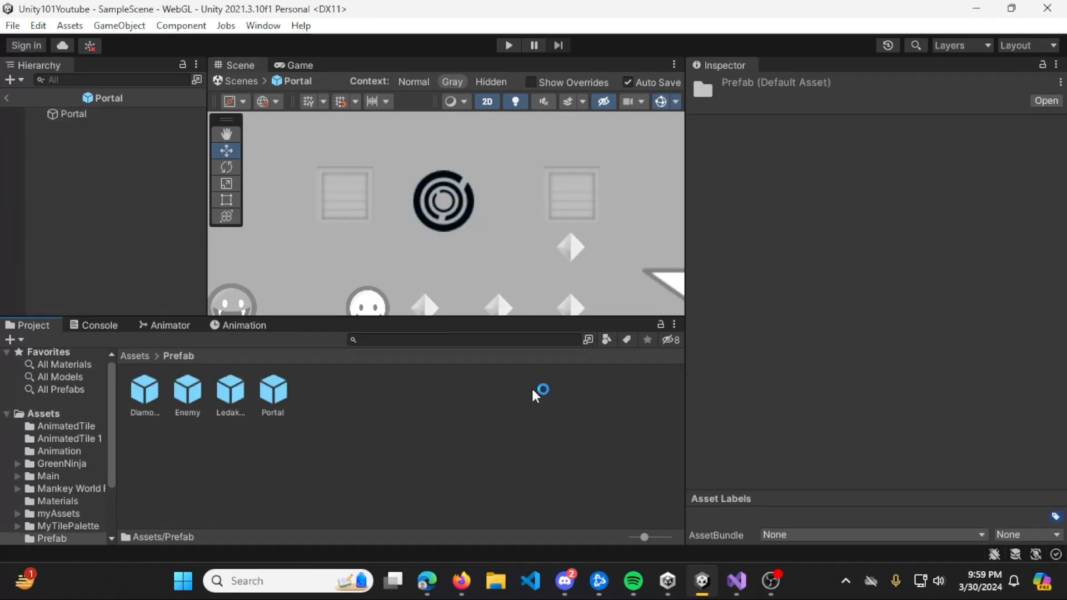
double_click(281, 395)
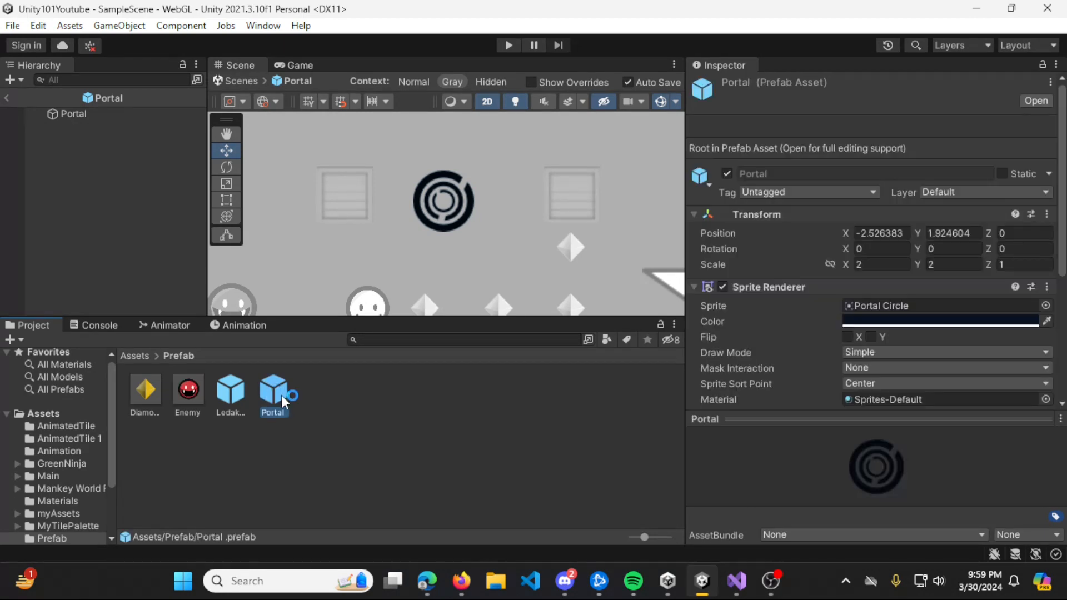
left_click(105, 114)
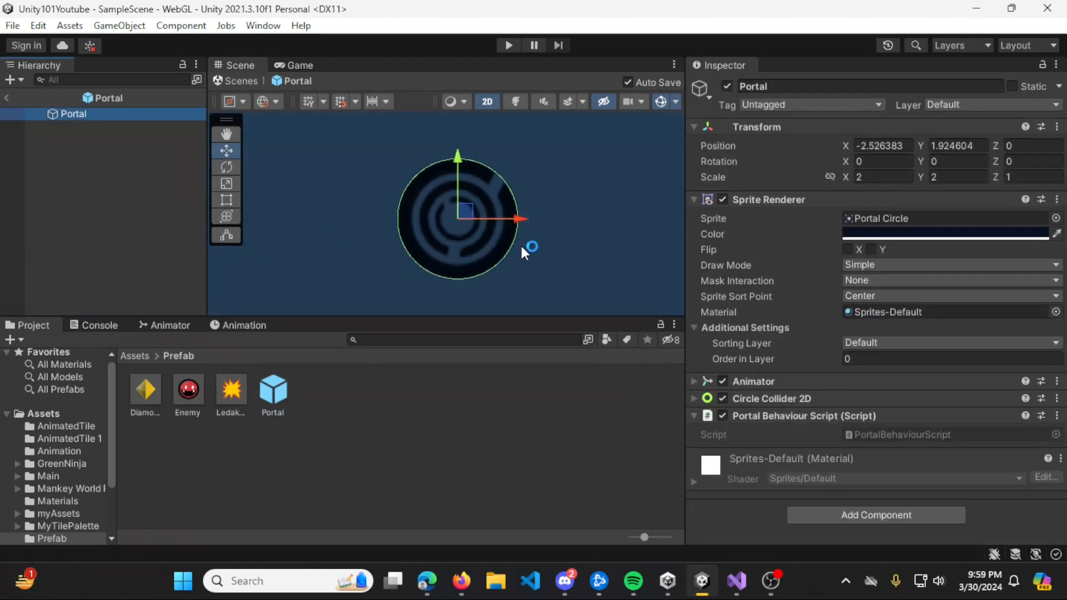
Add a Particle System component to the Portal prefab
scroll(522, 247, "down", 2)
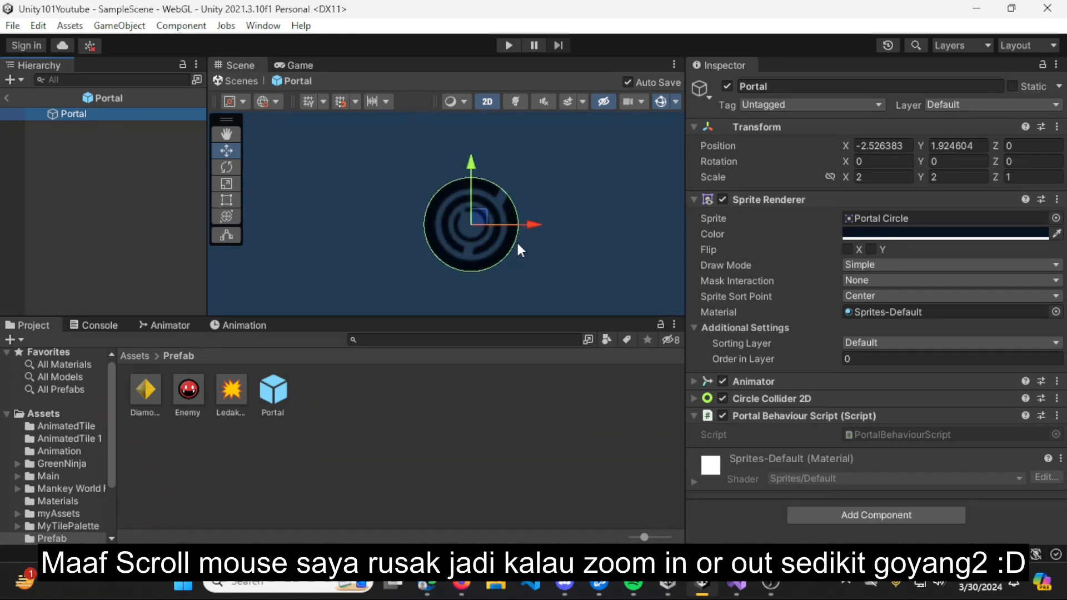
scroll(517, 251, "down", 2)
middle_click_drag(589, 231, 543, 221)
scroll(555, 239, "down", 1)
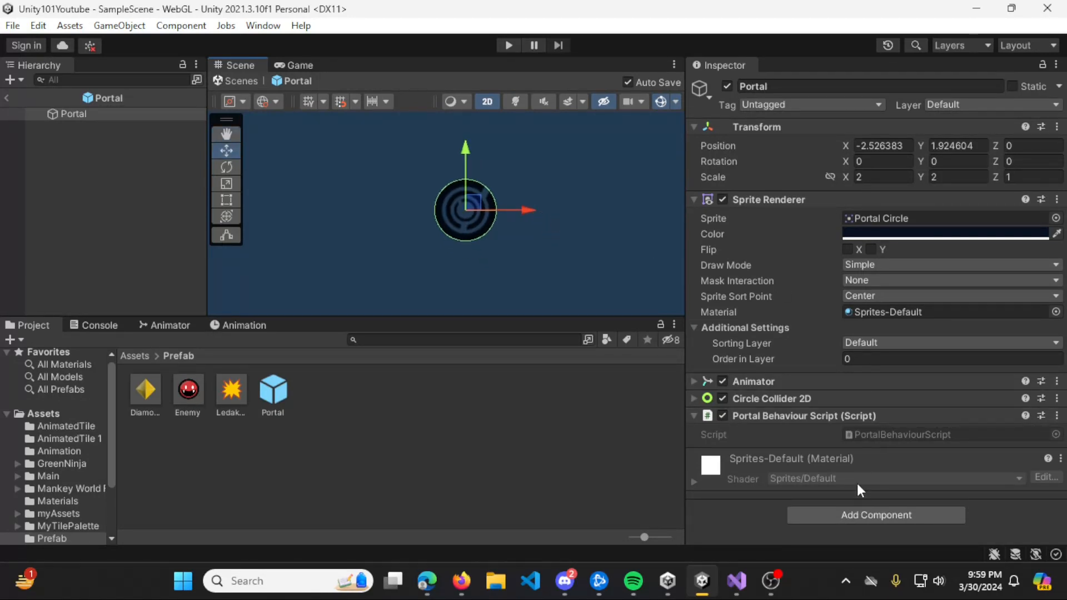
left_click(858, 515)
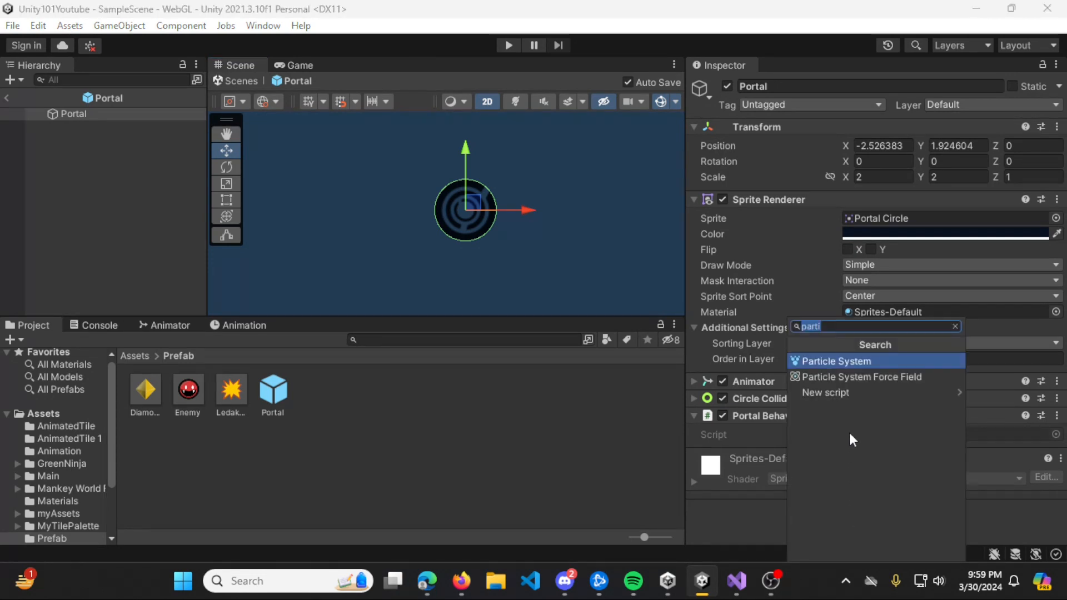
left_click(879, 358)
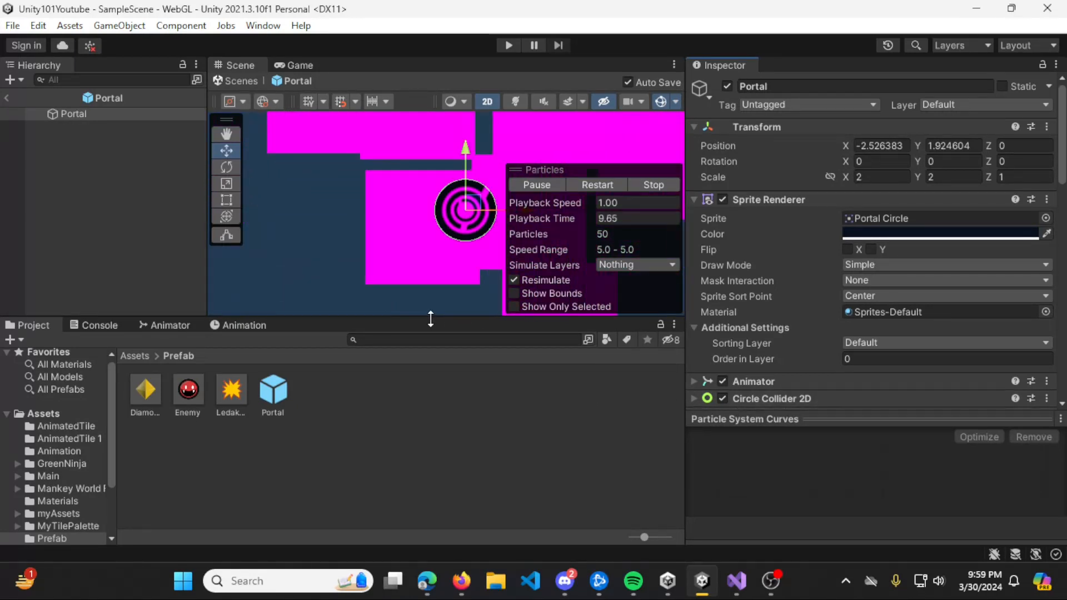
Enlarge the Scene view vertically so more of the particles emitted around the portal fit in it
left_click_drag(430, 319, 442, 421)
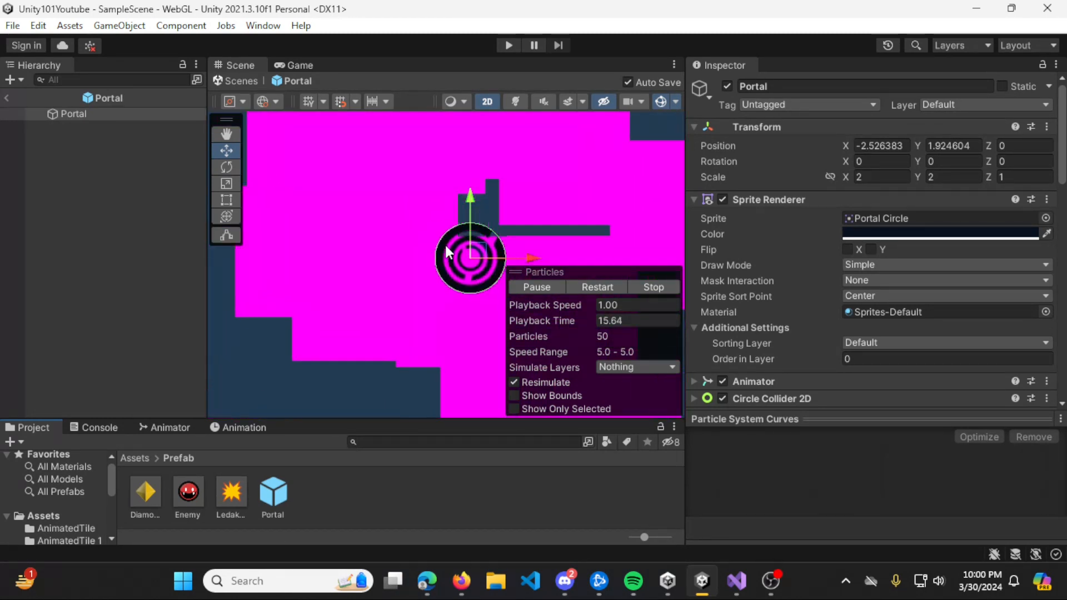
scroll(451, 251, "down", 2)
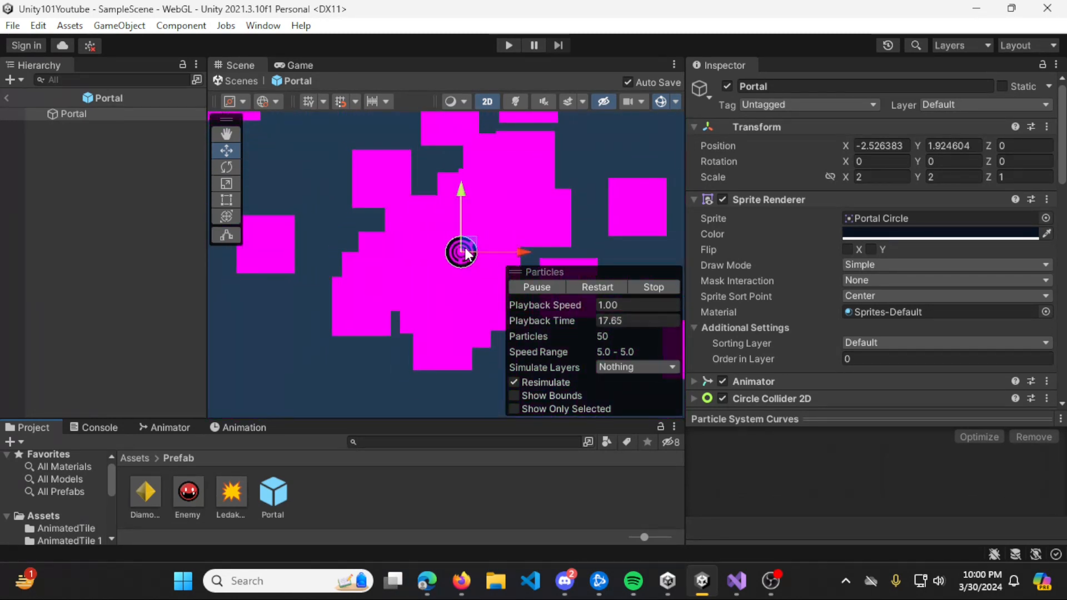
middle_click_drag(507, 228, 457, 229)
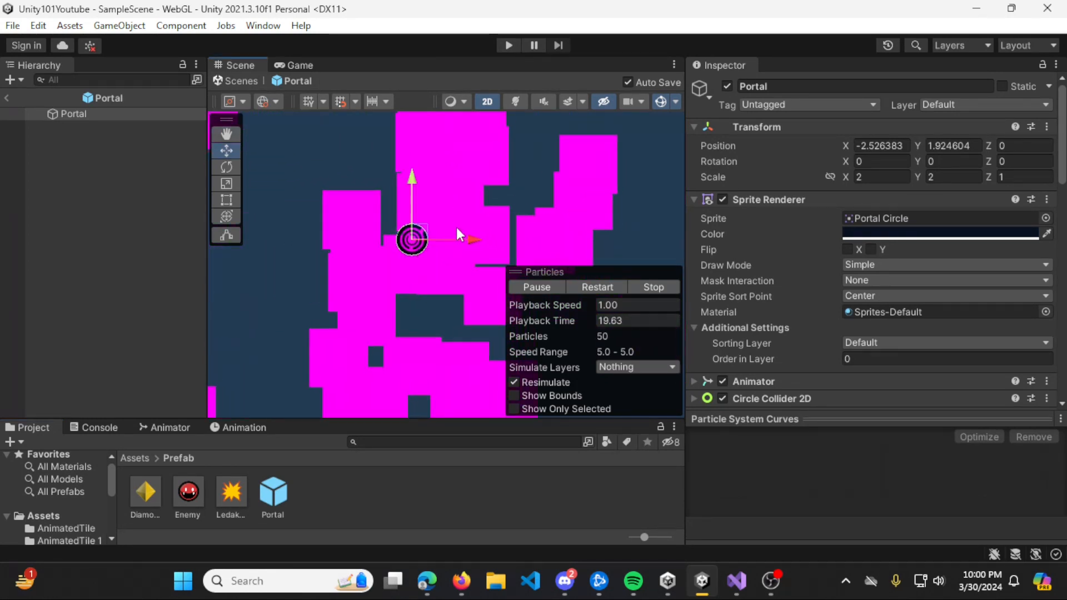
scroll(457, 229, "down", 5)
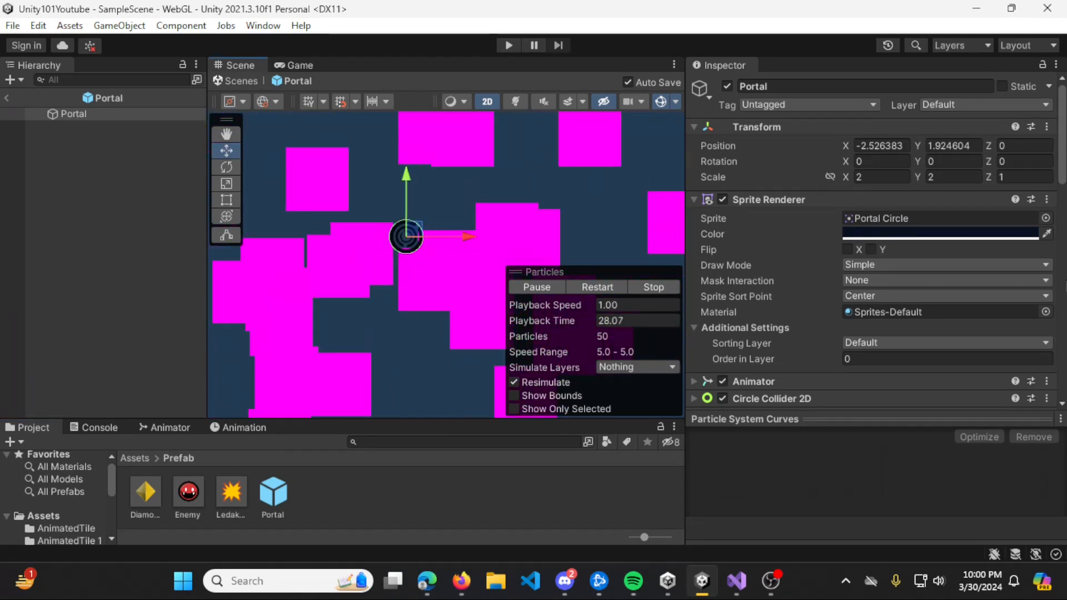
Examine the Particle System's main settings and its list of modules
scroll(965, 159, "down", 6)
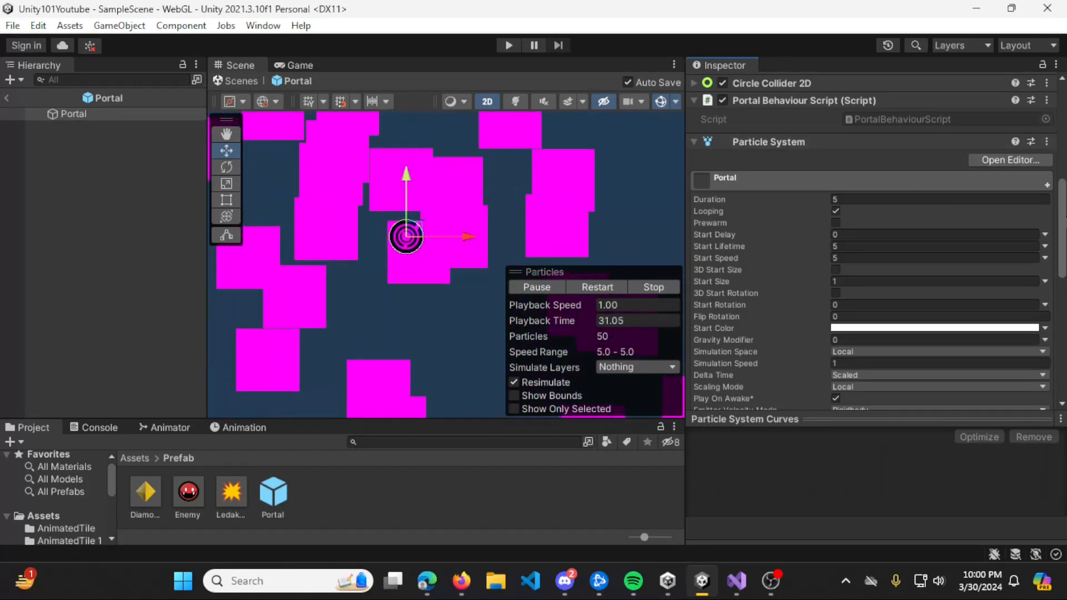
left_click_drag(1063, 239, 1063, 355)
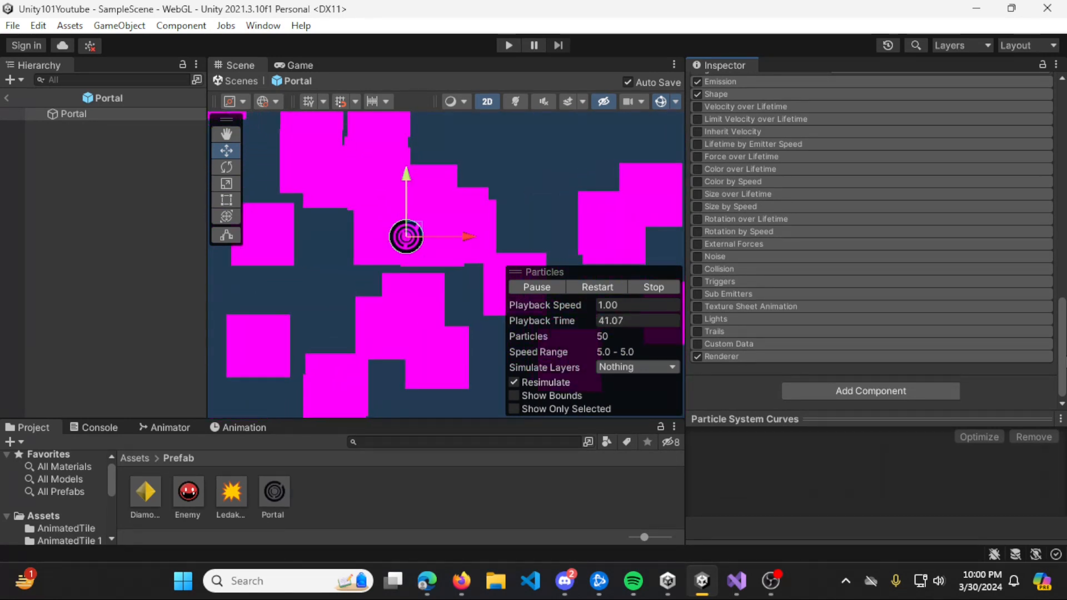
left_click_drag(1063, 356, 1062, 255)
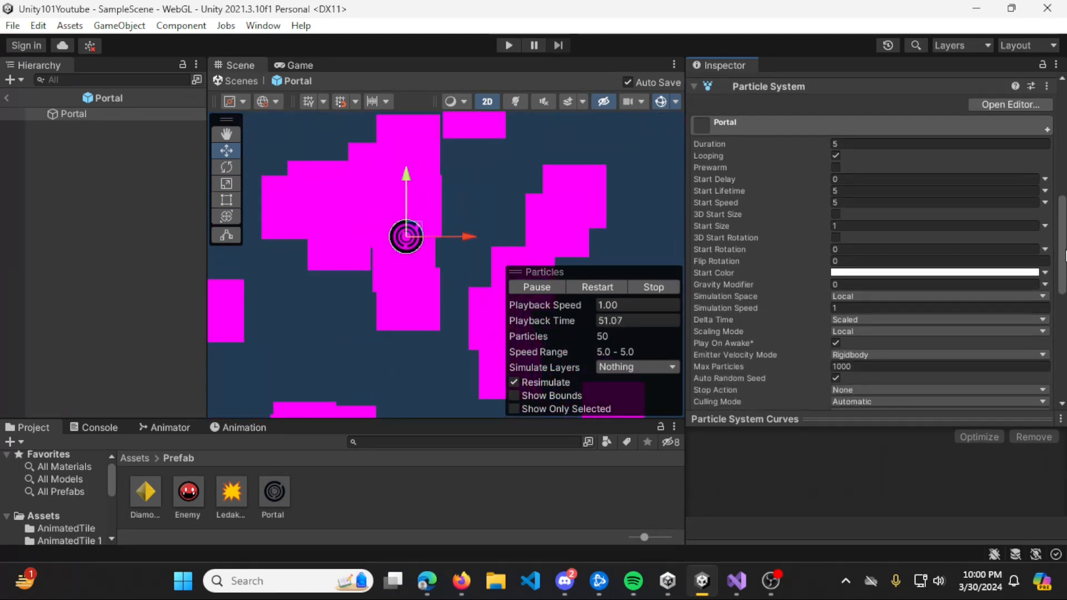
scroll(523, 245, "up", 3)
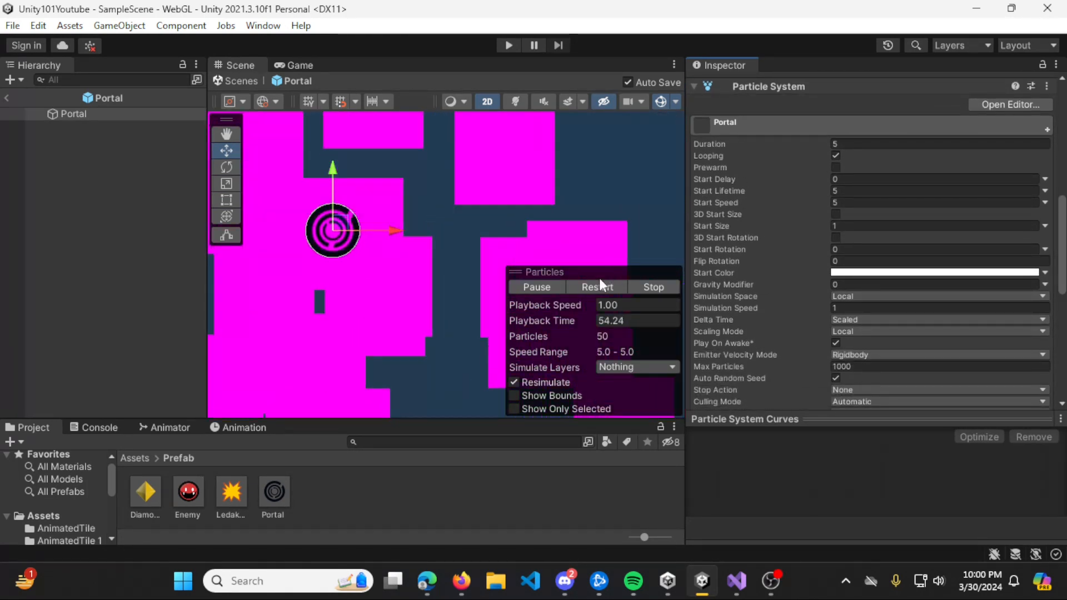
Try the particle preview's playback controls by pausing, resuming, stopping and replaying the simulation
left_click(534, 288)
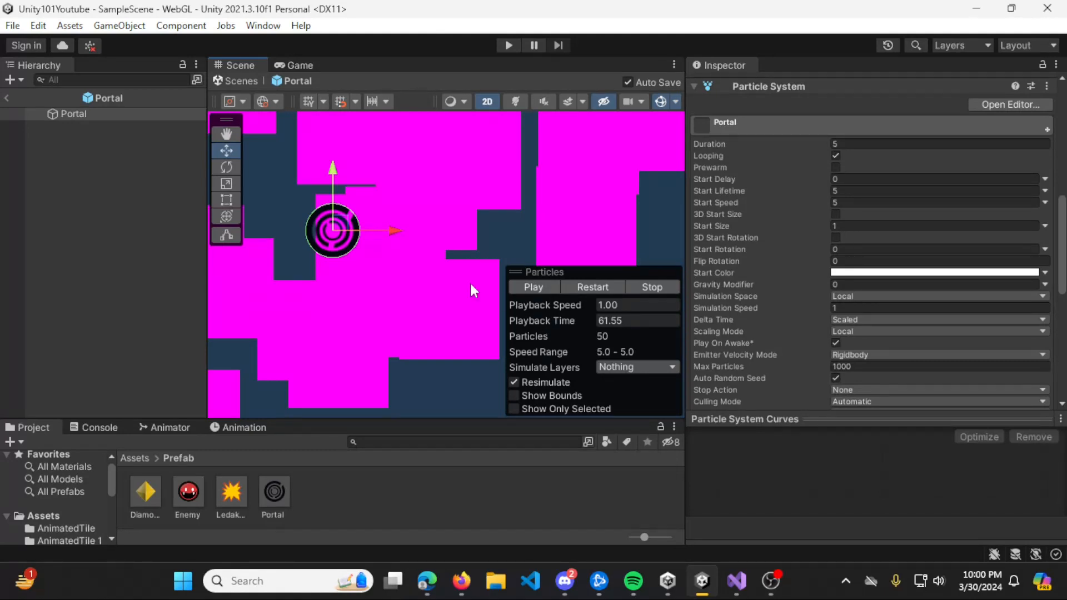
left_click(520, 288)
left_click(640, 288)
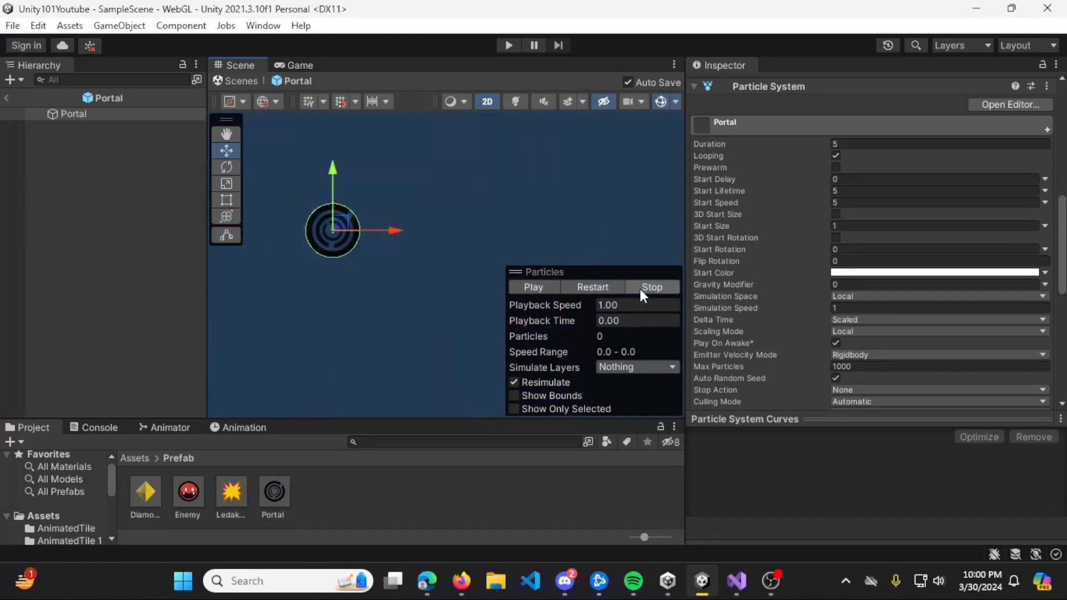
left_click(532, 288)
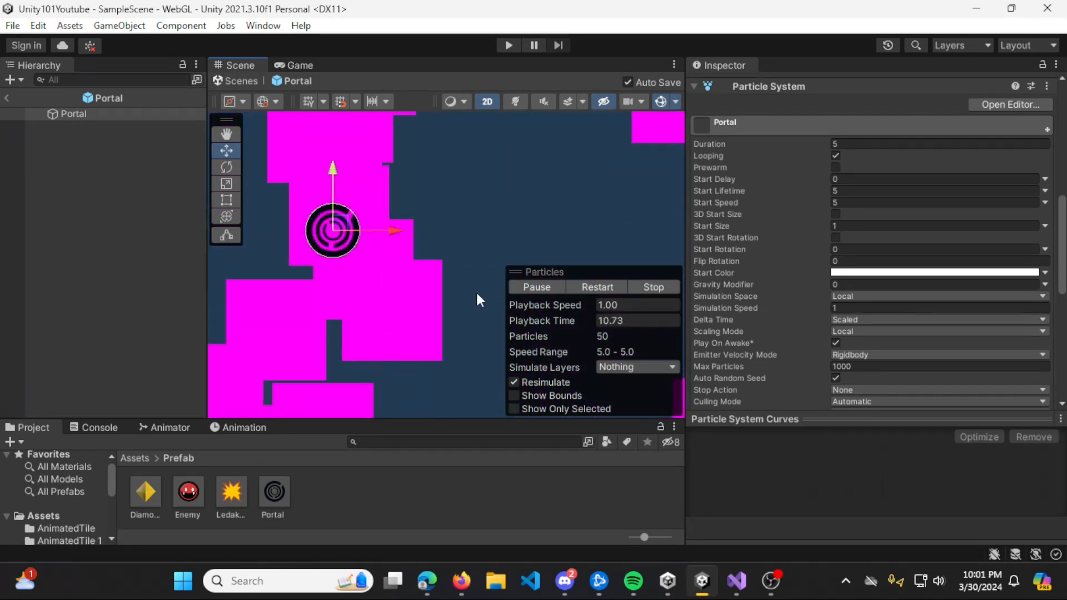
Look through the Simulate Layers options, and switch Show Bounds and Show Only Selected on and off again
left_click(641, 367)
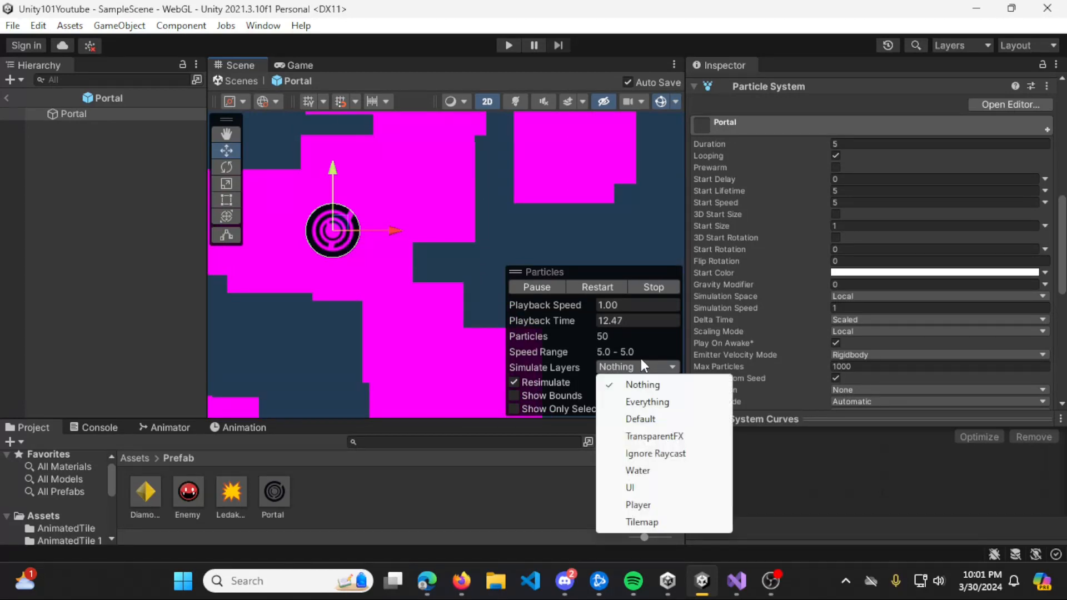
left_click(550, 371)
left_click(546, 392)
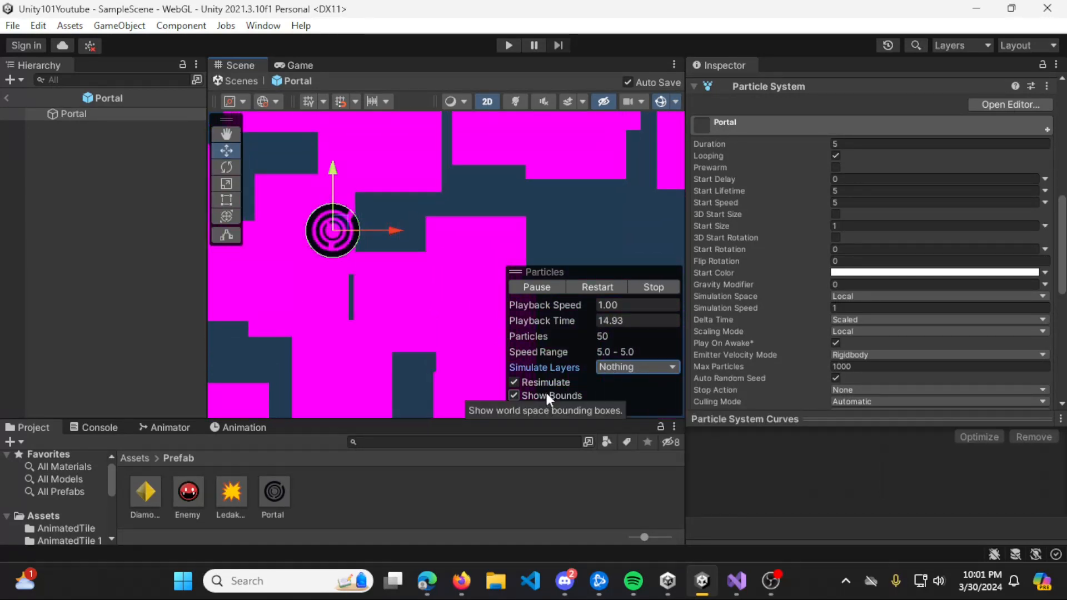
left_click(546, 392)
left_click(544, 407)
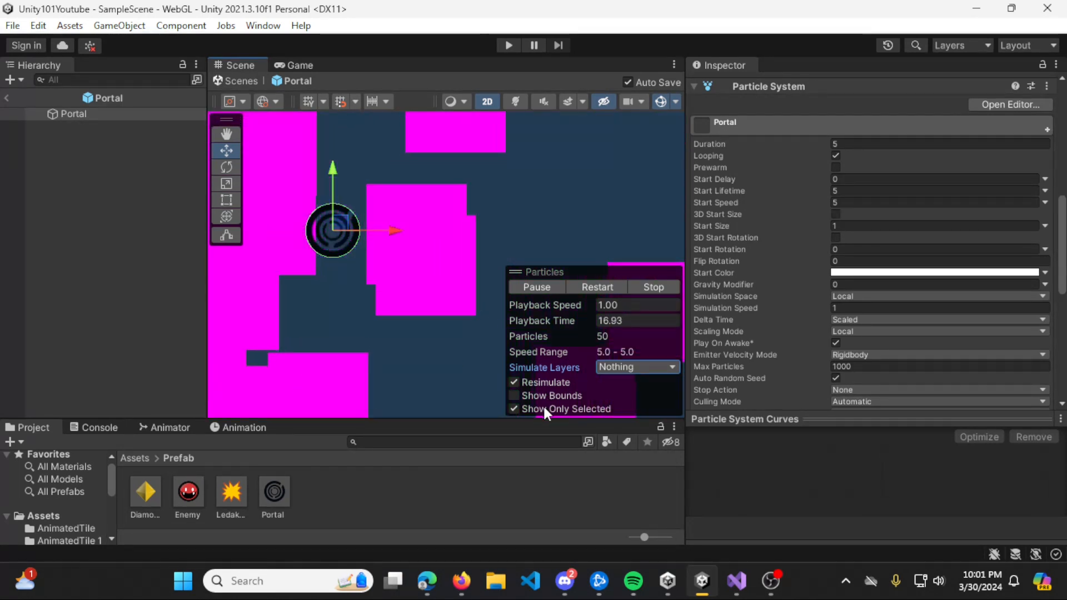
left_click(544, 409)
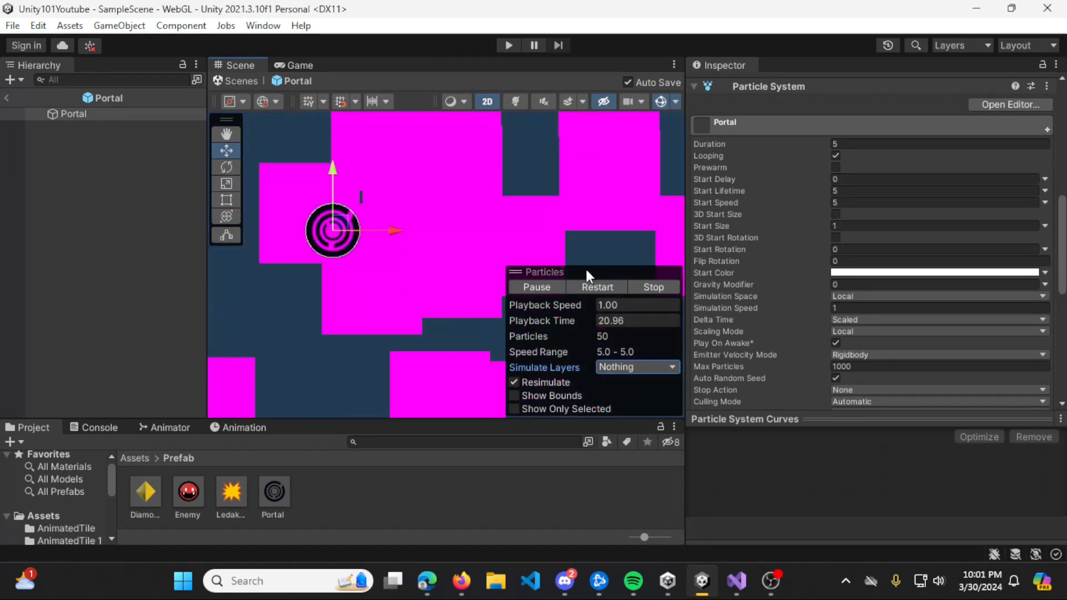
Stop and replay the particle preview, and review the Particle System's main settings
left_click(649, 286)
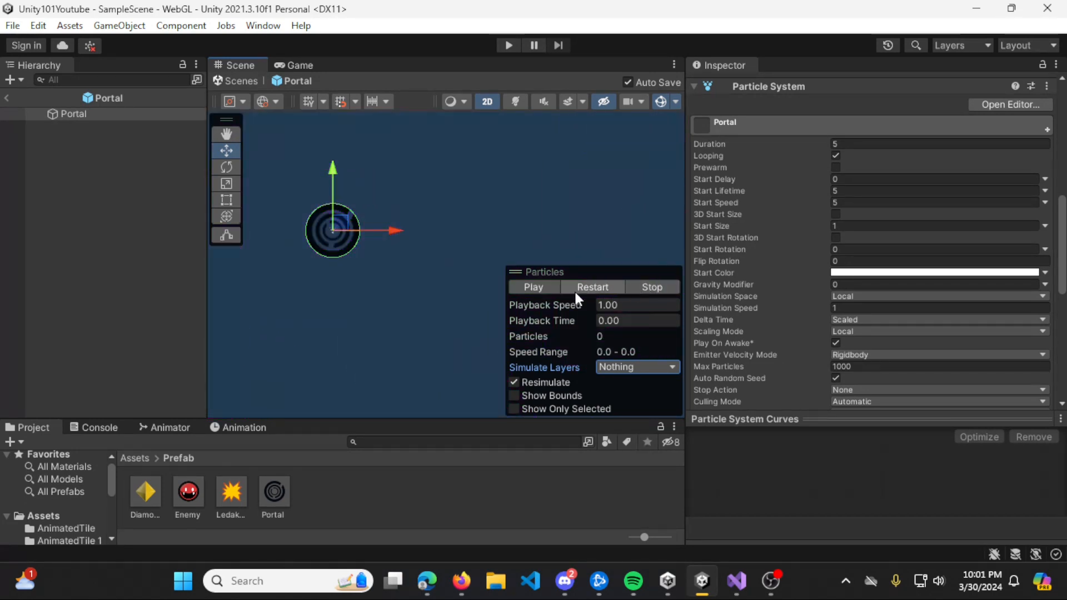
left_click(536, 287)
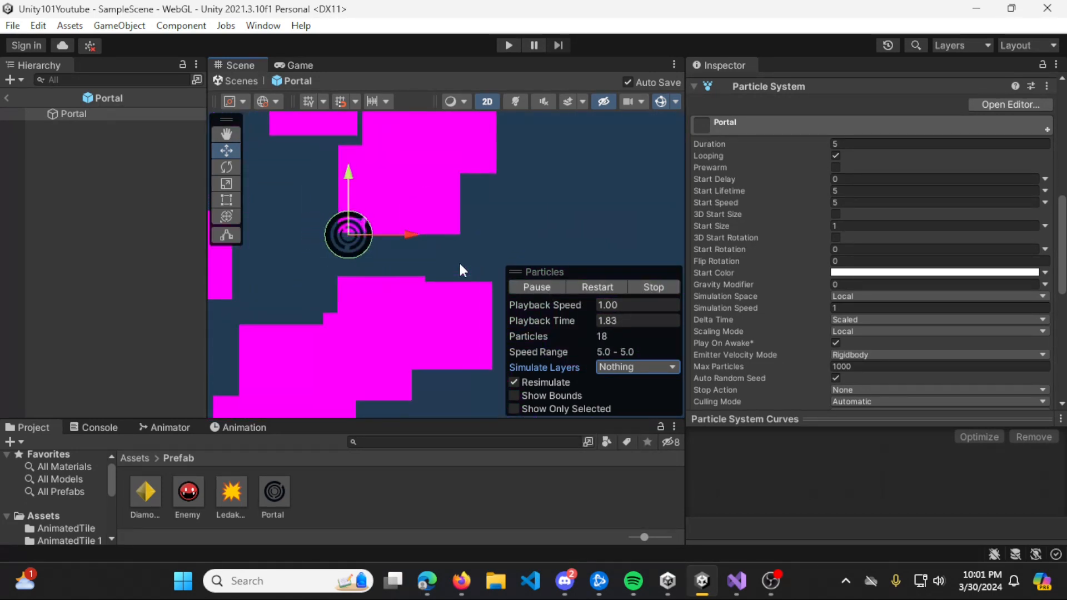
scroll(455, 249, "down", 4)
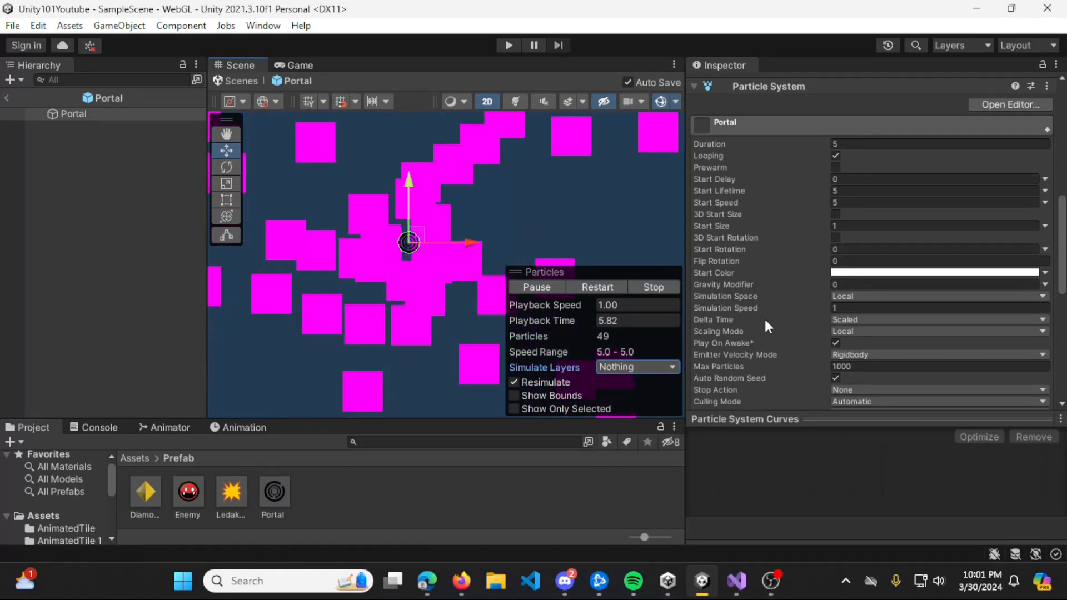
scroll(765, 322, "down", 3)
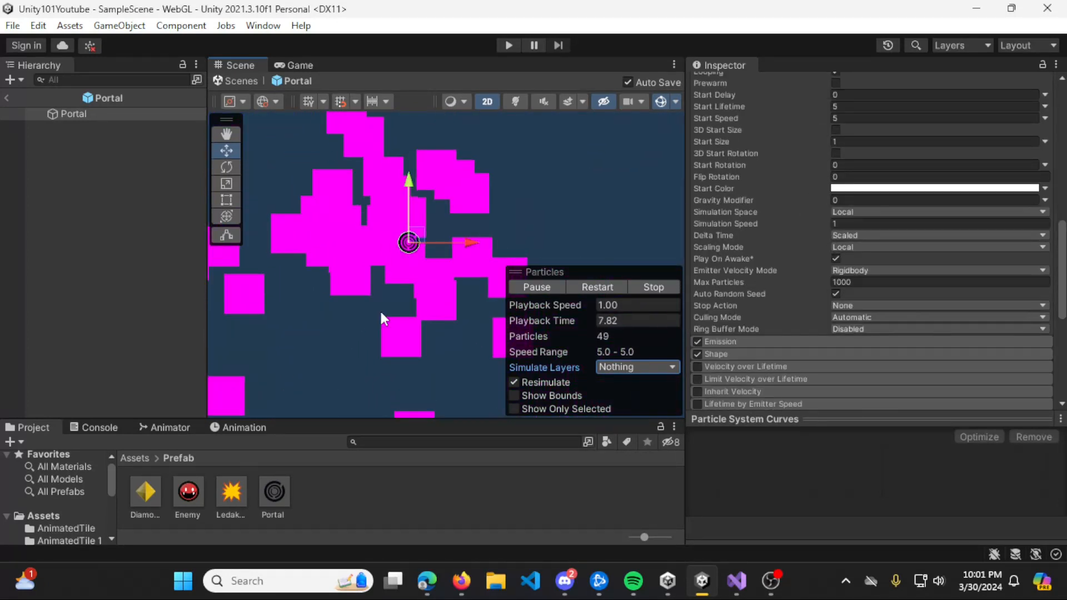
scroll(886, 289, "up", 9)
scroll(878, 275, "down", 4)
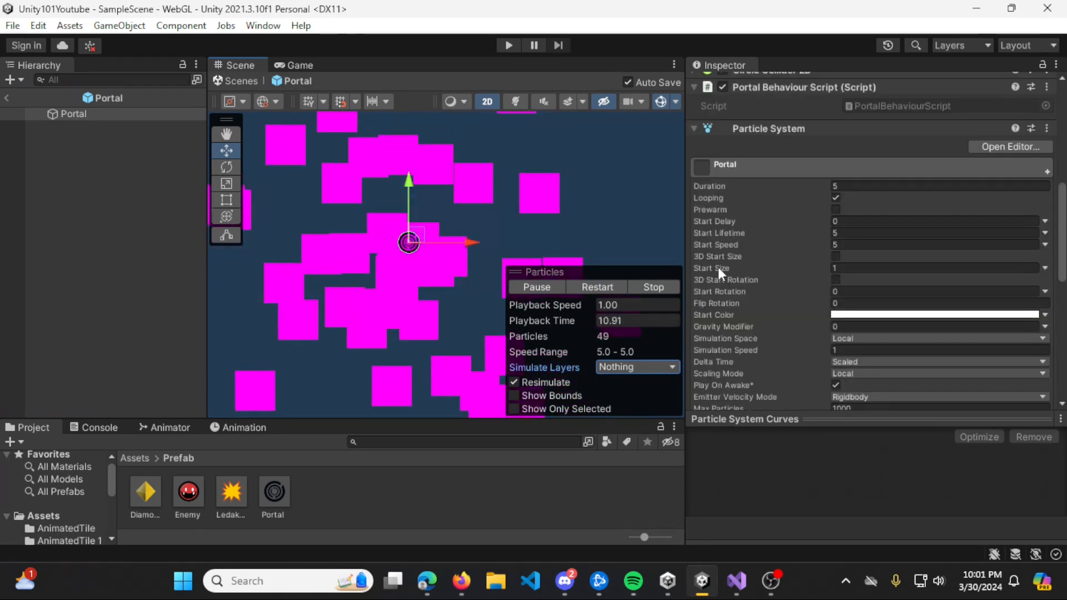
Turn off Looping for the Portal's Particle System and play the preview
mouse_move(725, 184)
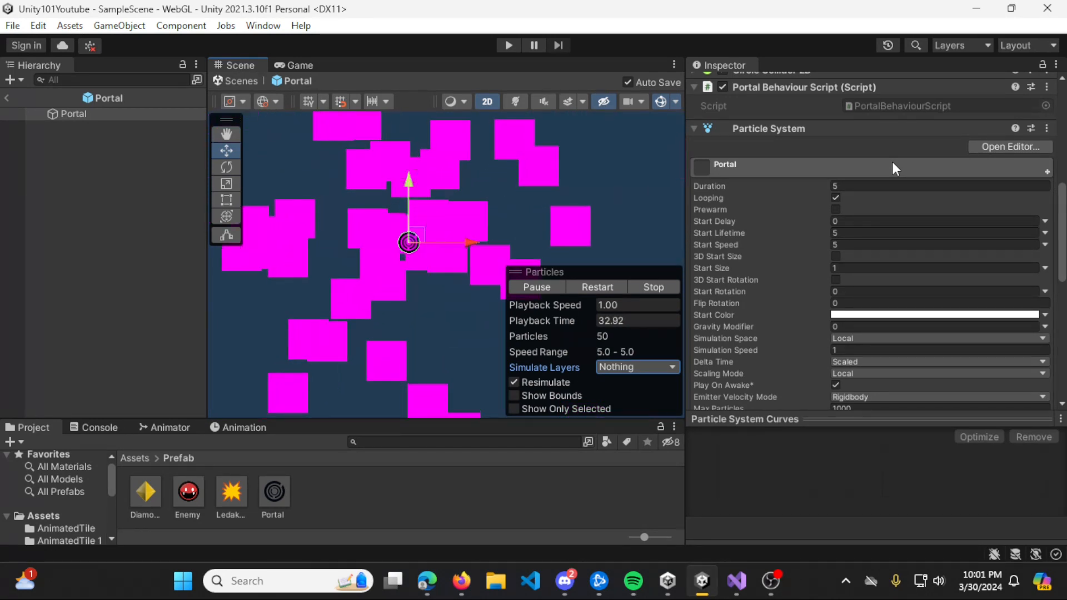
left_click(836, 198)
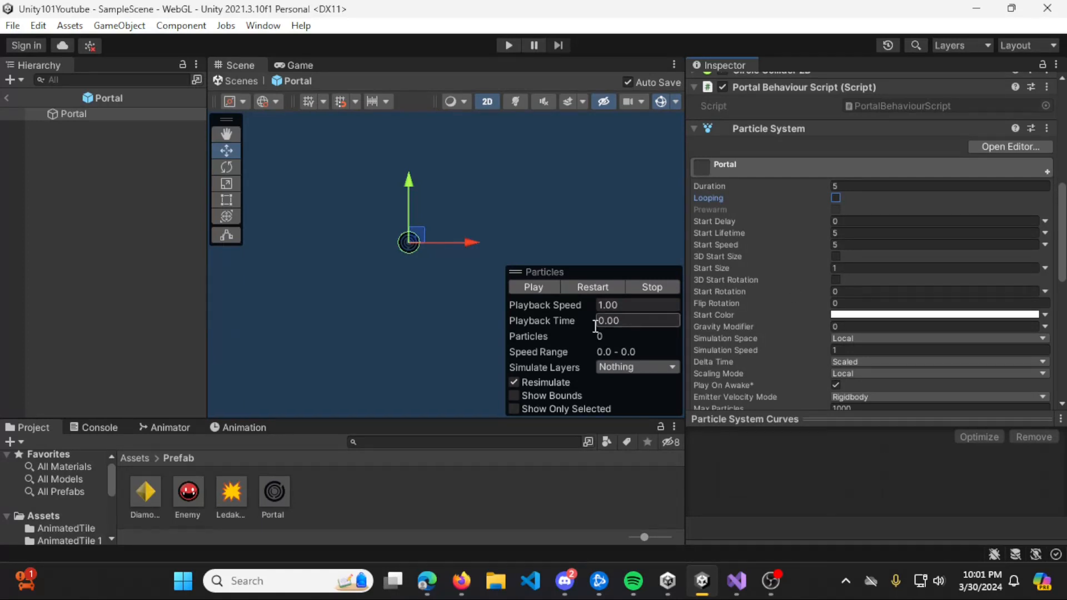
left_click(535, 292)
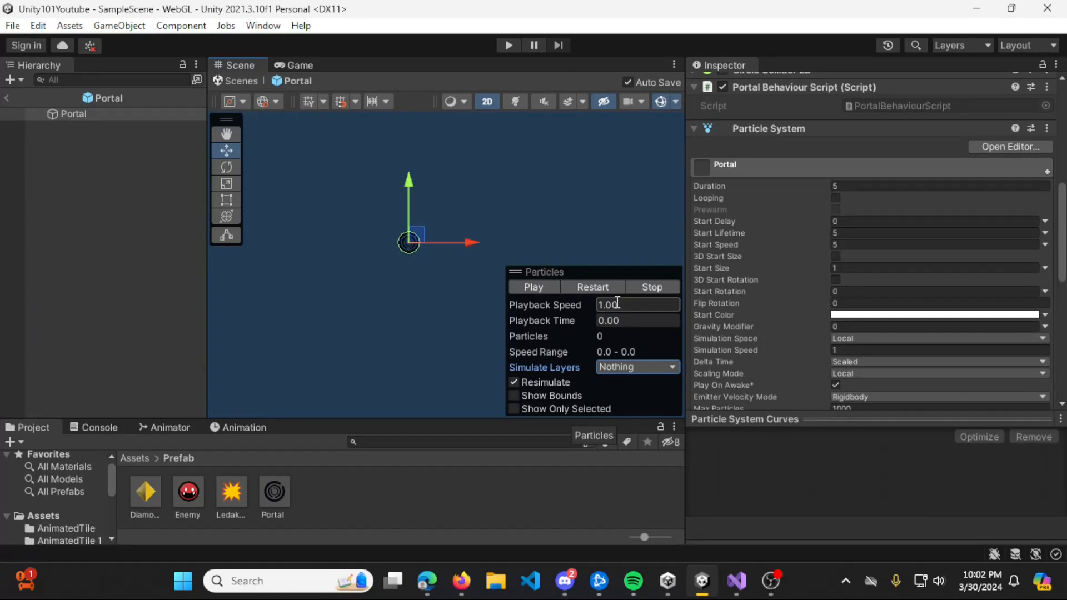
Set the Particle System's Duration to 1, preview the emission, and stop it
left_click(864, 185)
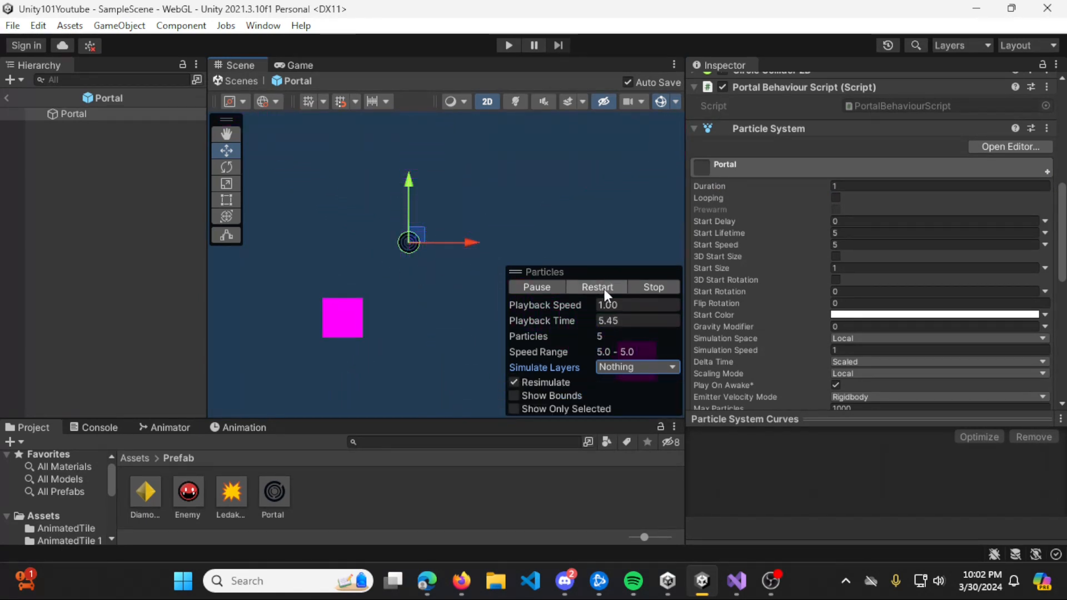
left_click(652, 288)
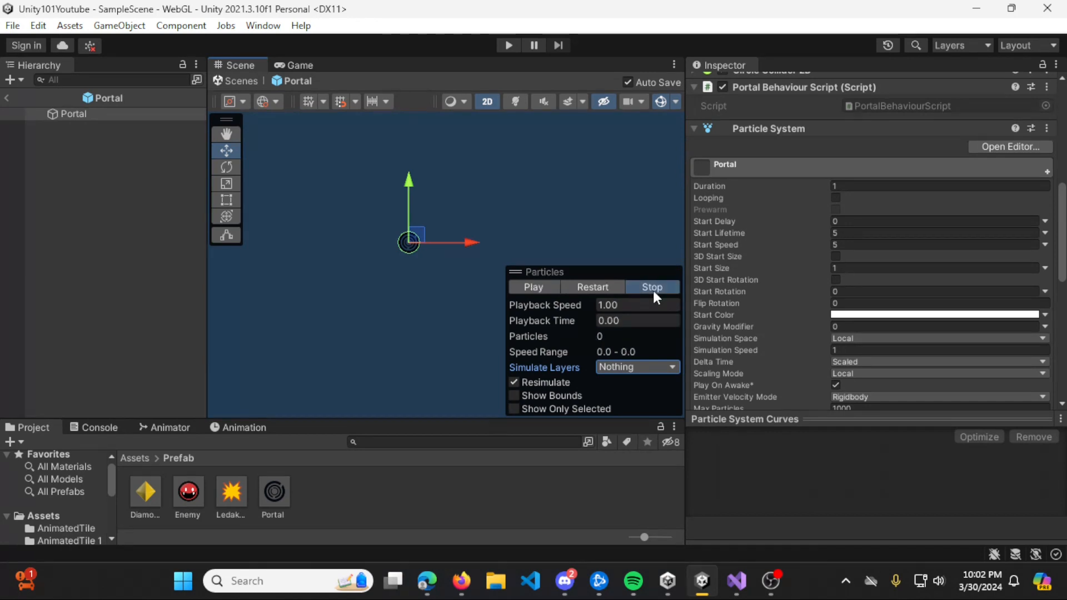
Turn Looping on for the Particle System, then play and stop the particle preview
left_click(836, 197)
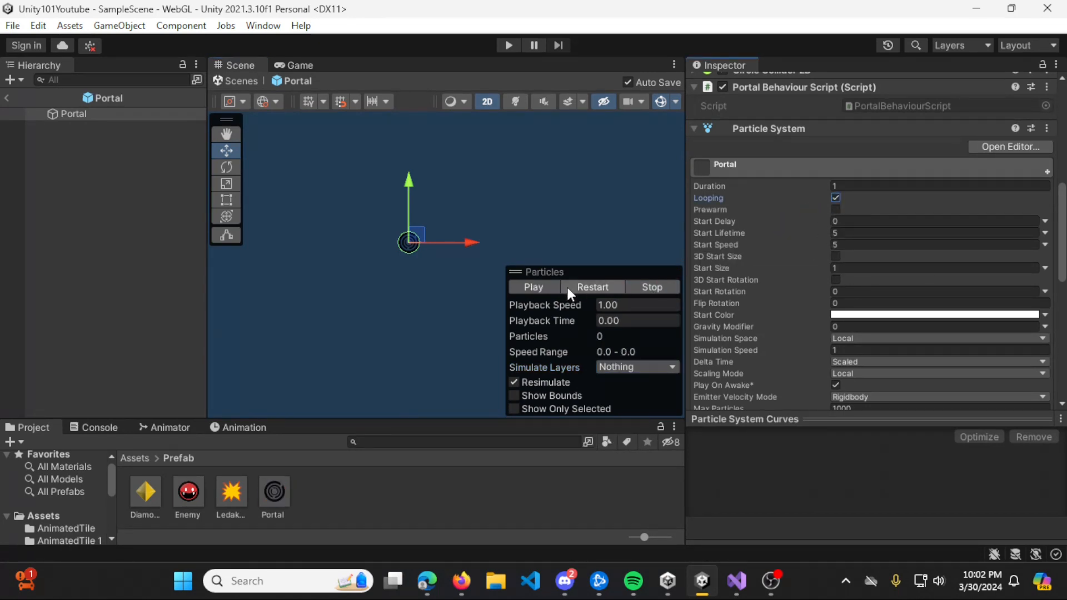
left_click(529, 293)
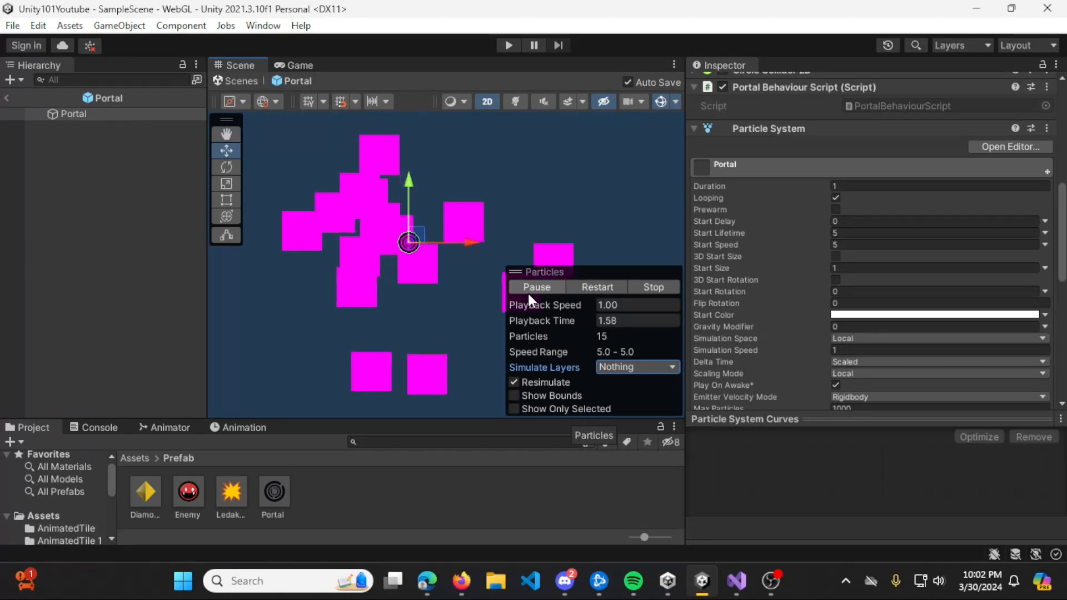
left_click(647, 287)
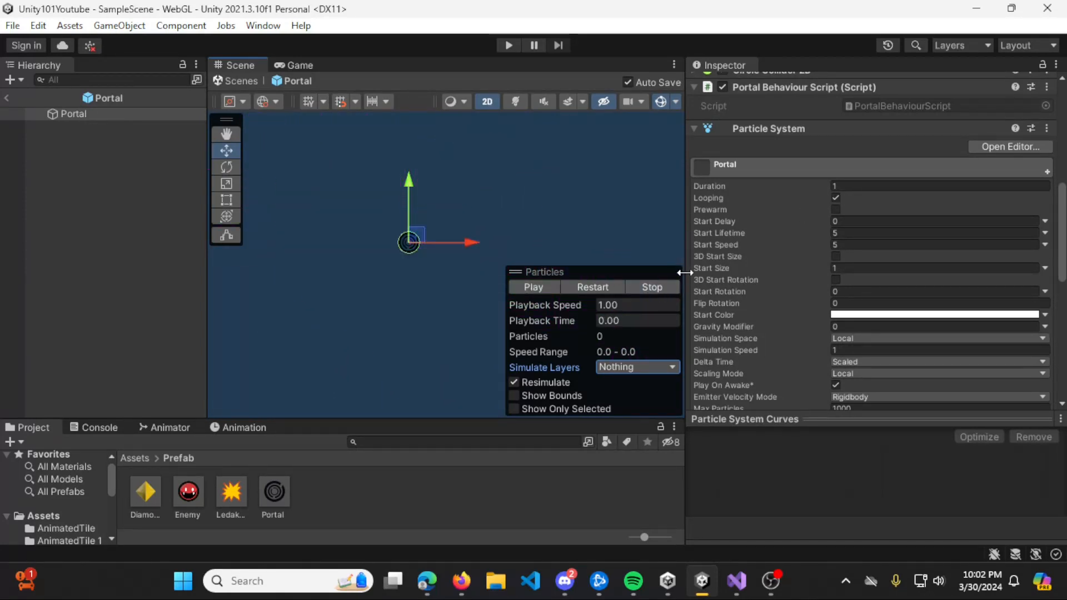
Set the Particle System's Duration to 5 and leave Prewarm turned off
left_click(869, 194)
left_click(869, 188)
type("5")
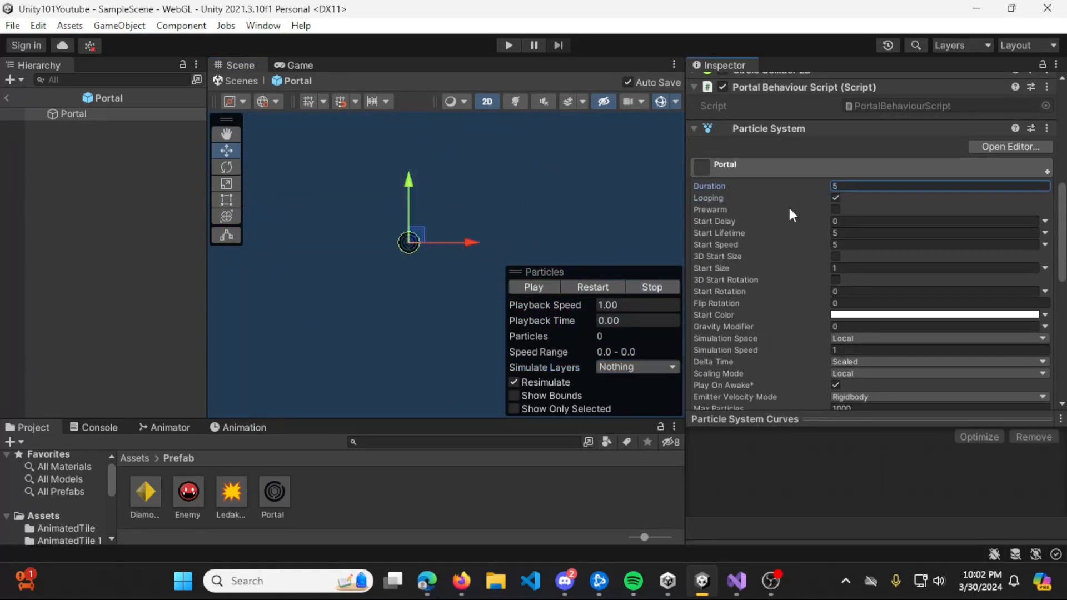
key("Return")
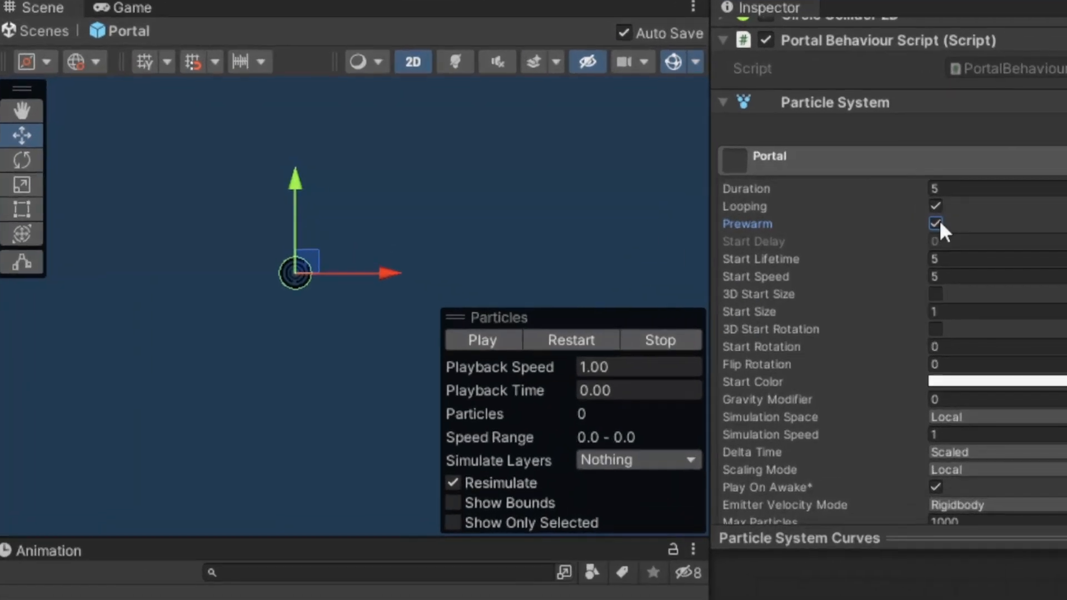
left_click(836, 210)
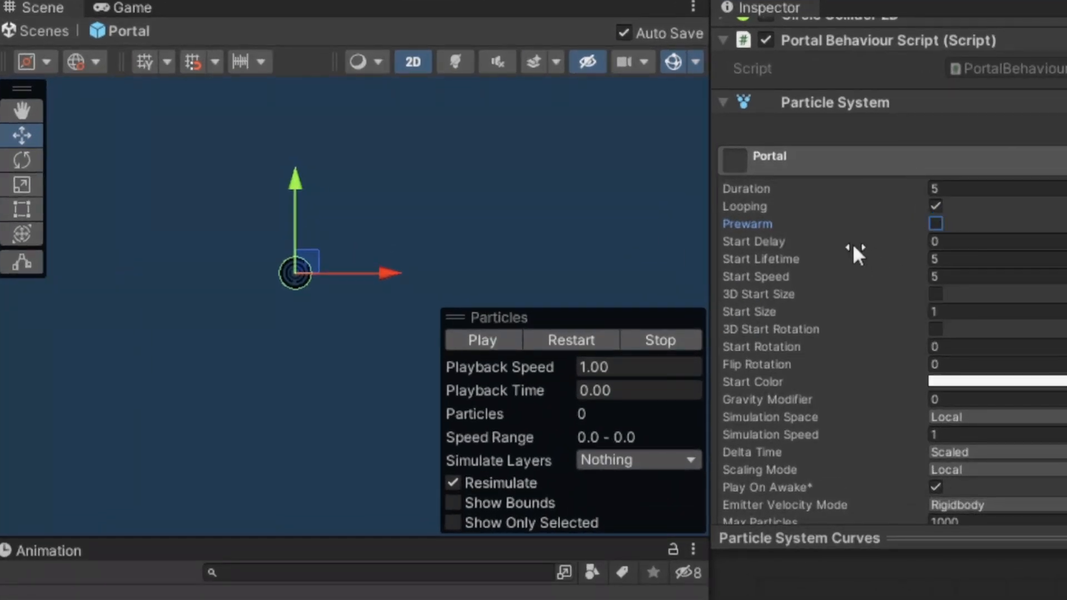
Set the Start Delay to 2, then play and stop the preview to check the delayed emission
mouse_move(854, 252)
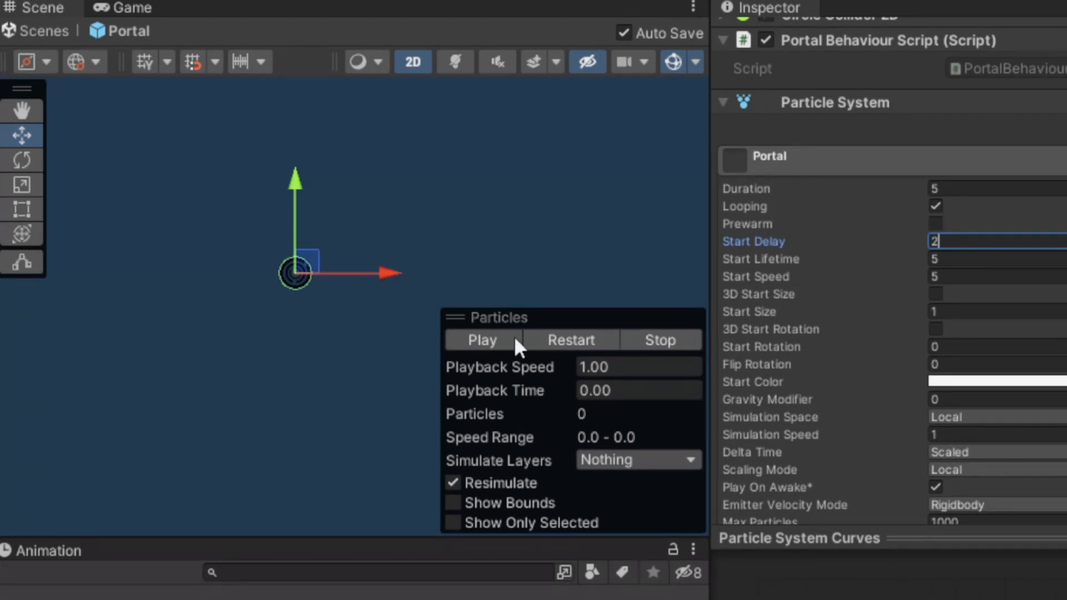
left_click(495, 336)
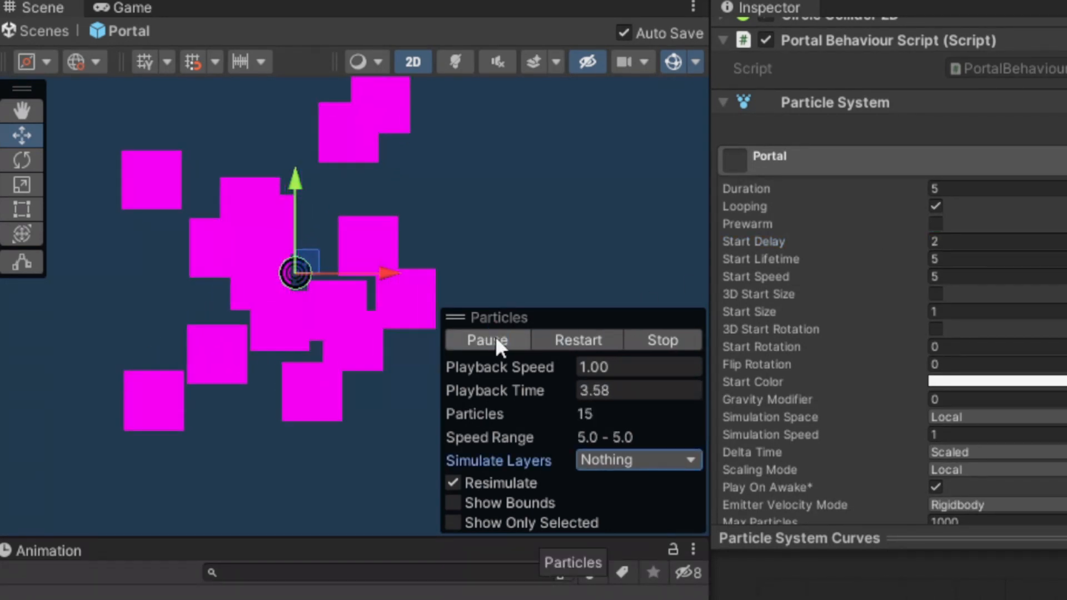
left_click(678, 336)
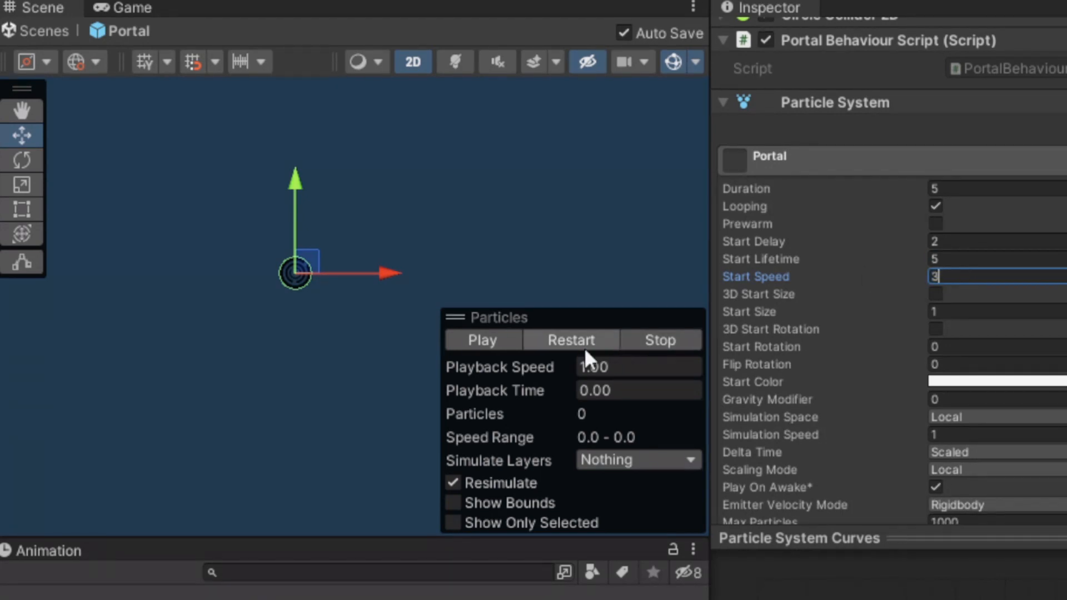
Preview the particles with a Start Speed of 3, set the Start Delay to 0, and stop the preview
left_click(499, 344)
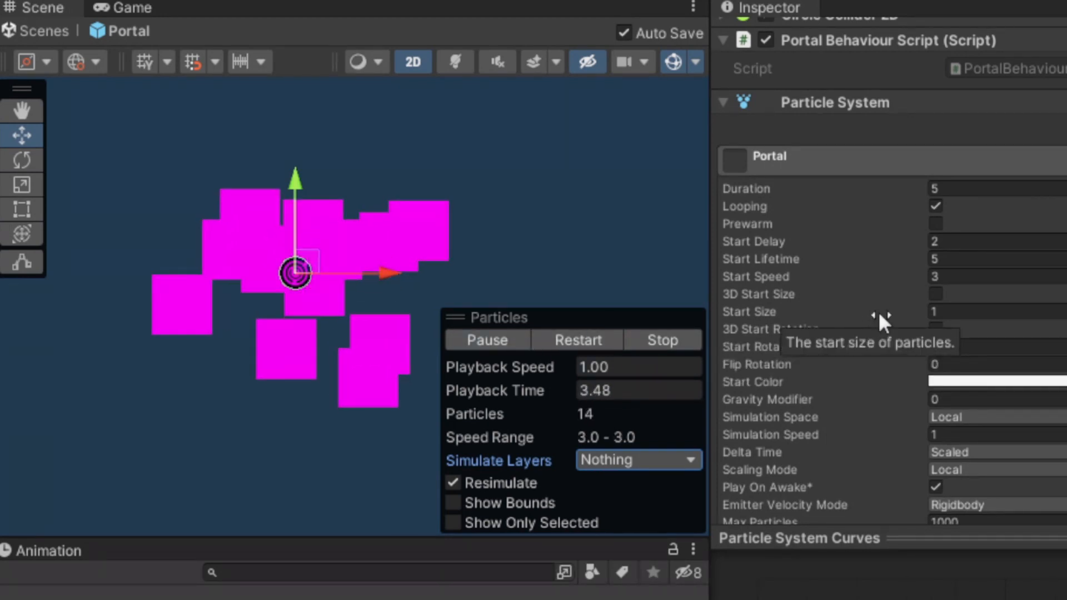
left_click(951, 241)
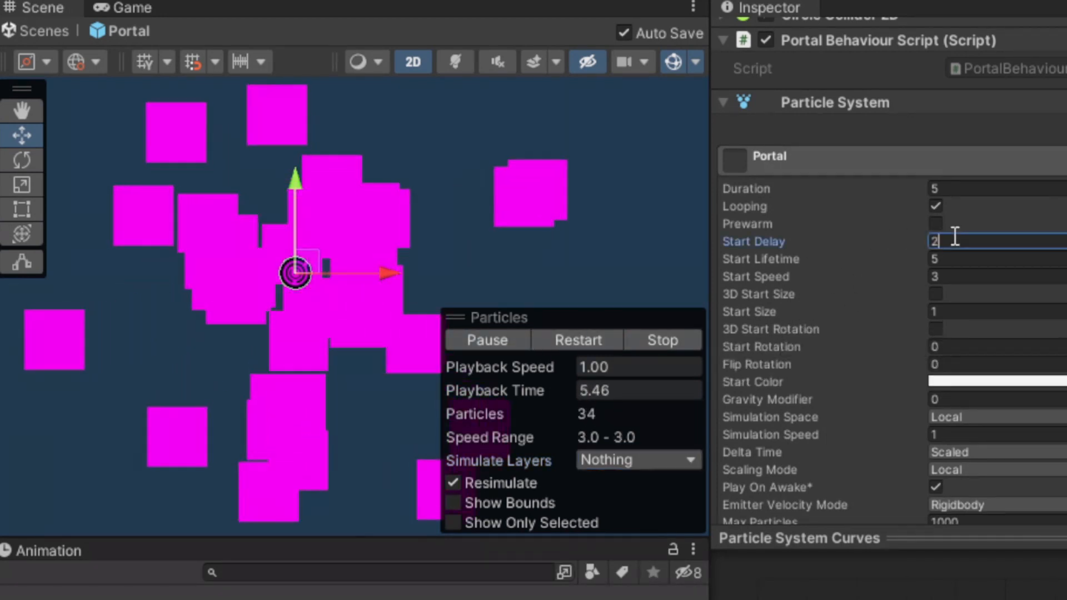
type("0")
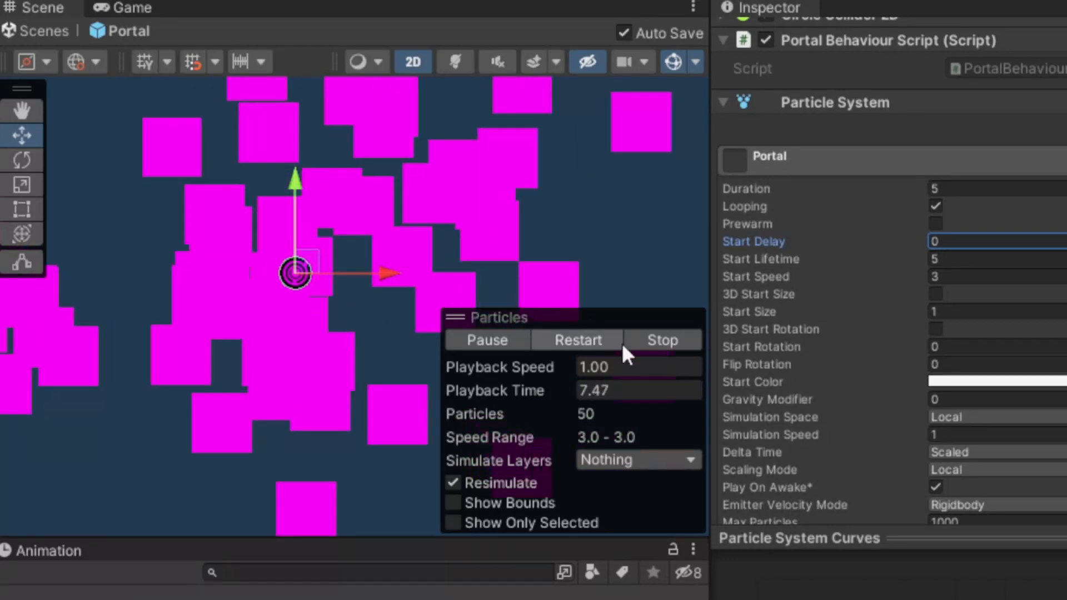
left_click(657, 346)
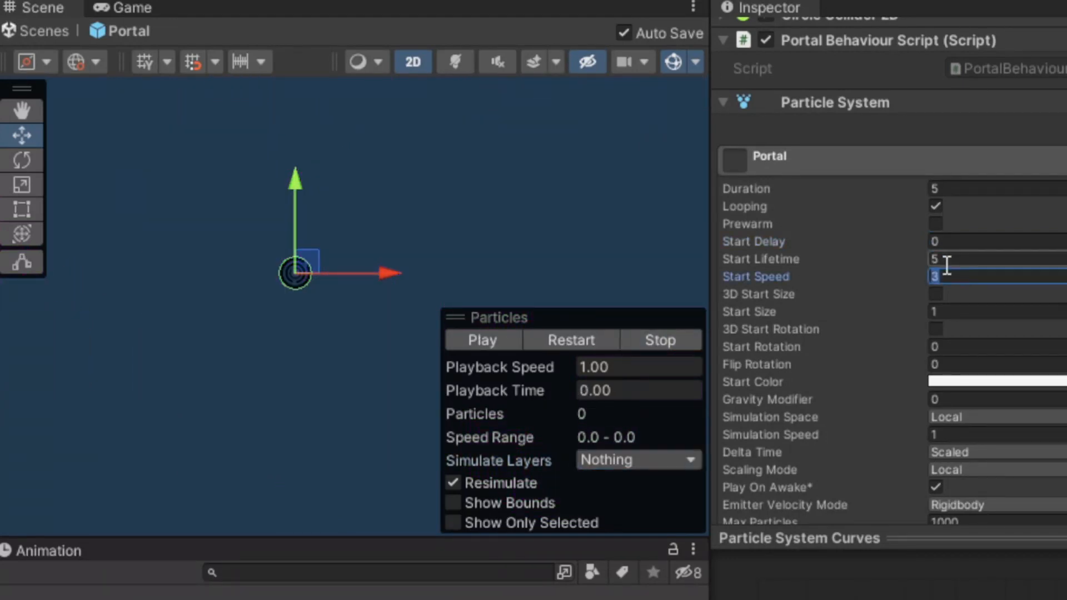
Set the Start Speed to 10, then play and stop the preview to check the faster particles
left_click(498, 341)
left_click(486, 344)
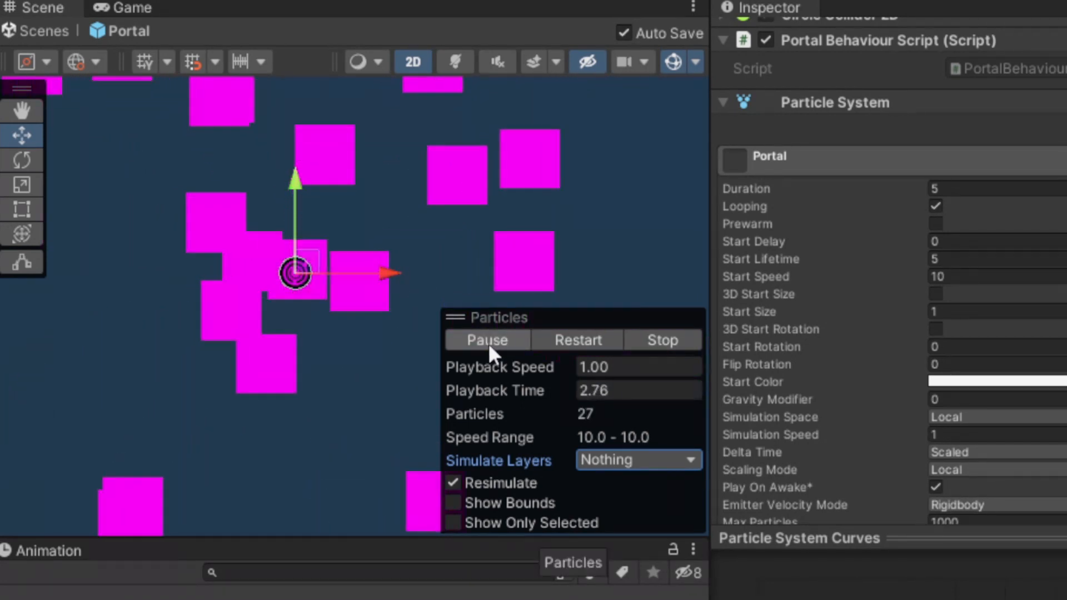
left_click(489, 341)
left_click(671, 340)
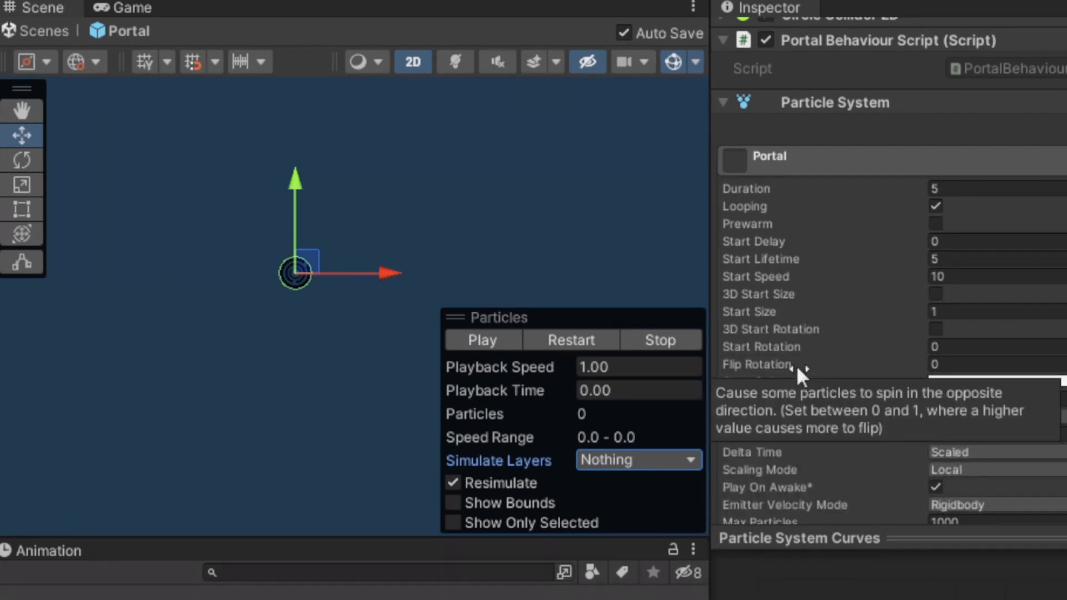
Play and pause the particle preview to examine how the particles spread around the Portal without gravity
scroll(795, 365, "down", 3)
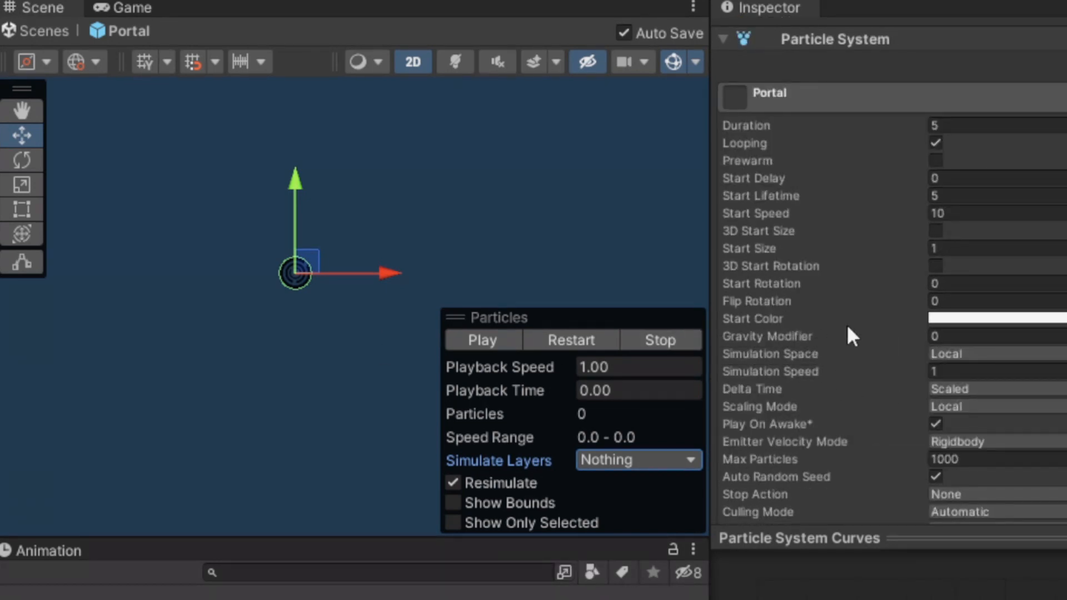
left_click(486, 339)
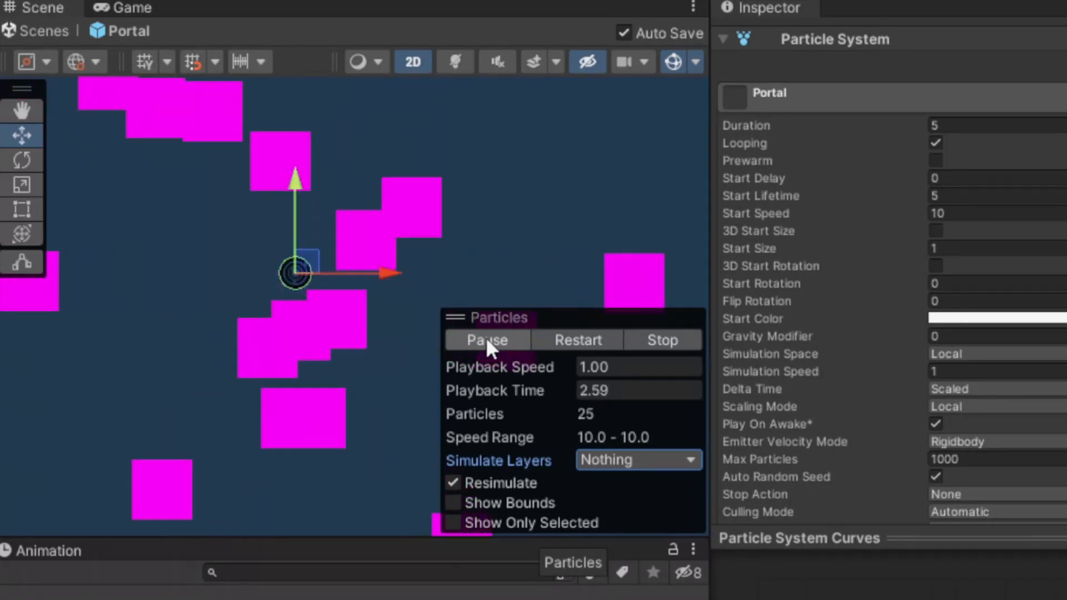
left_click(486, 340)
scroll(298, 352, "down", 5)
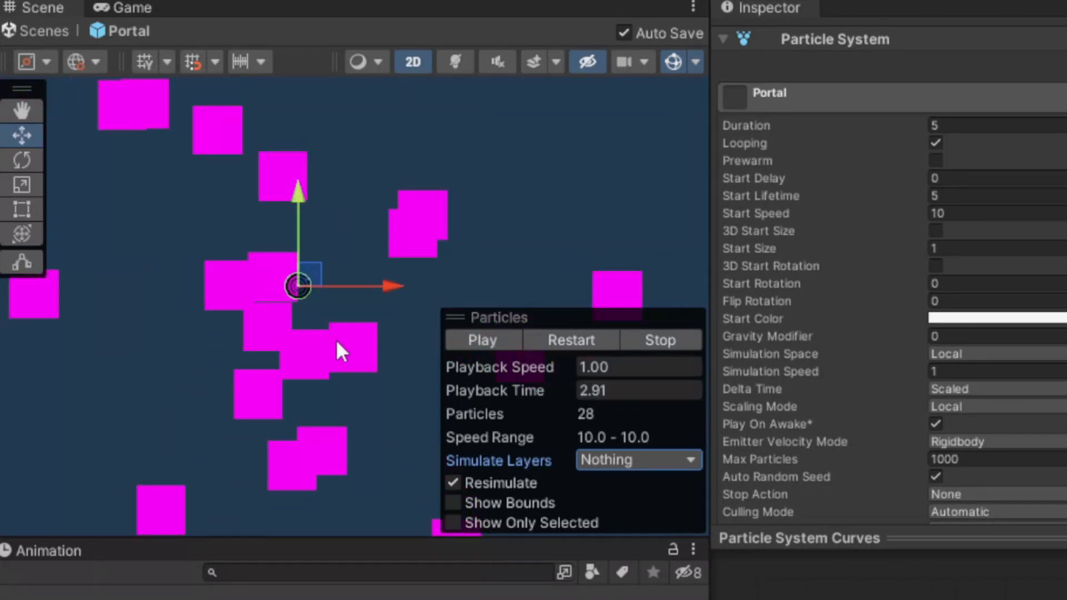
middle_click_drag(351, 396, 353, 304)
scroll(357, 306, "down", 3)
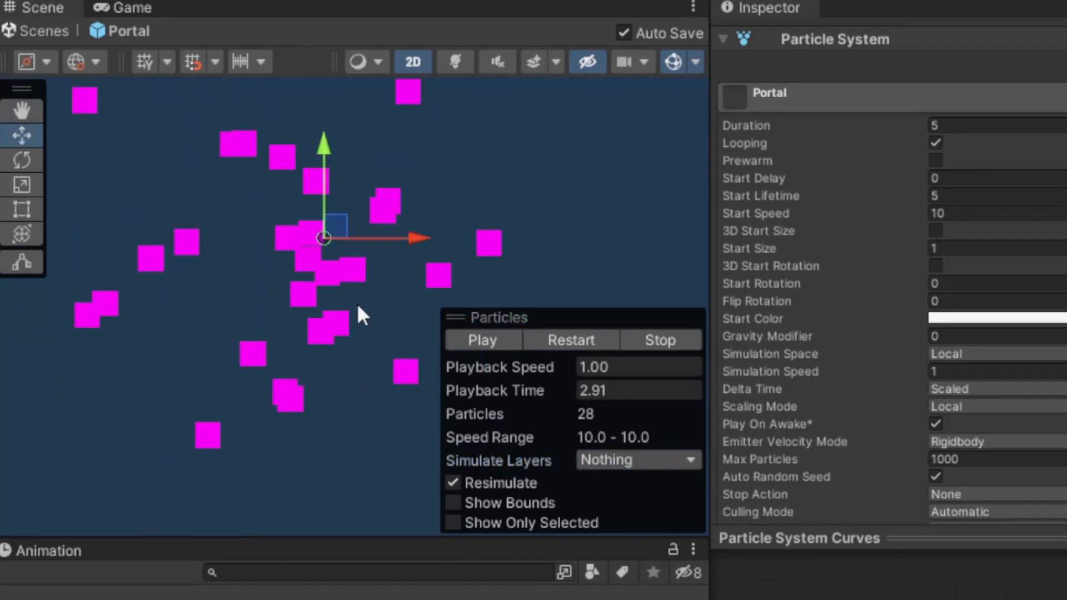
scroll(358, 306, "down", 1)
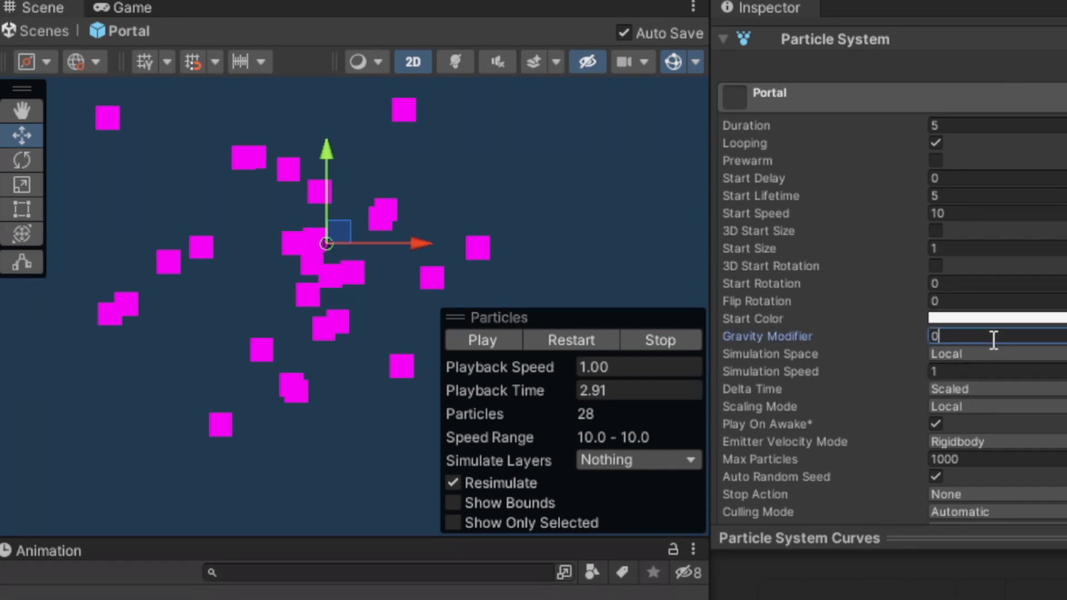
Set the Gravity Modifier to 1 and play, pause and resume the preview to check the particles' fall
type("1")
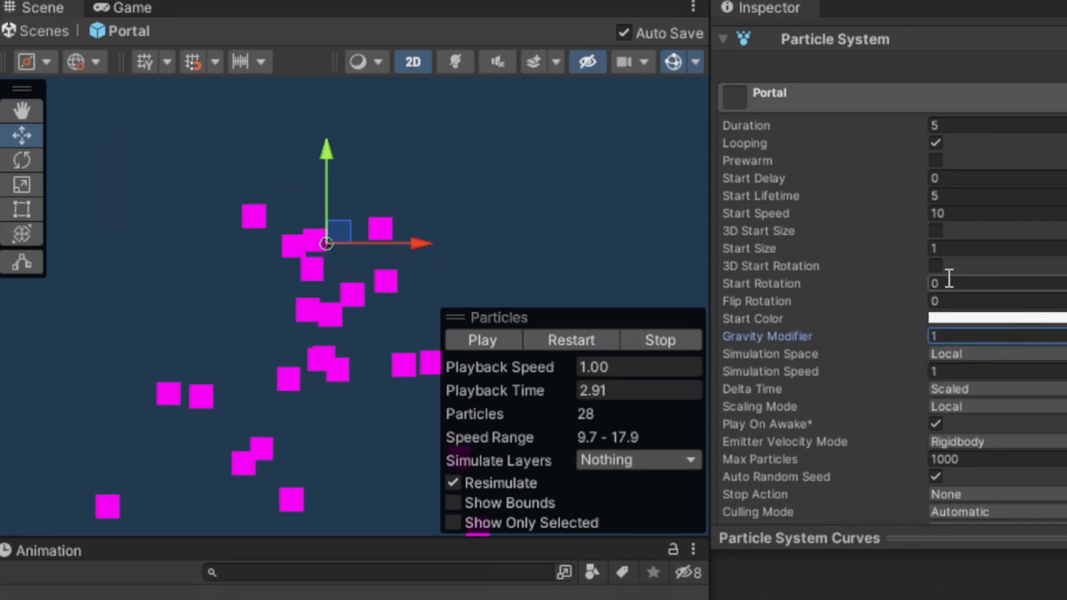
left_click(481, 338)
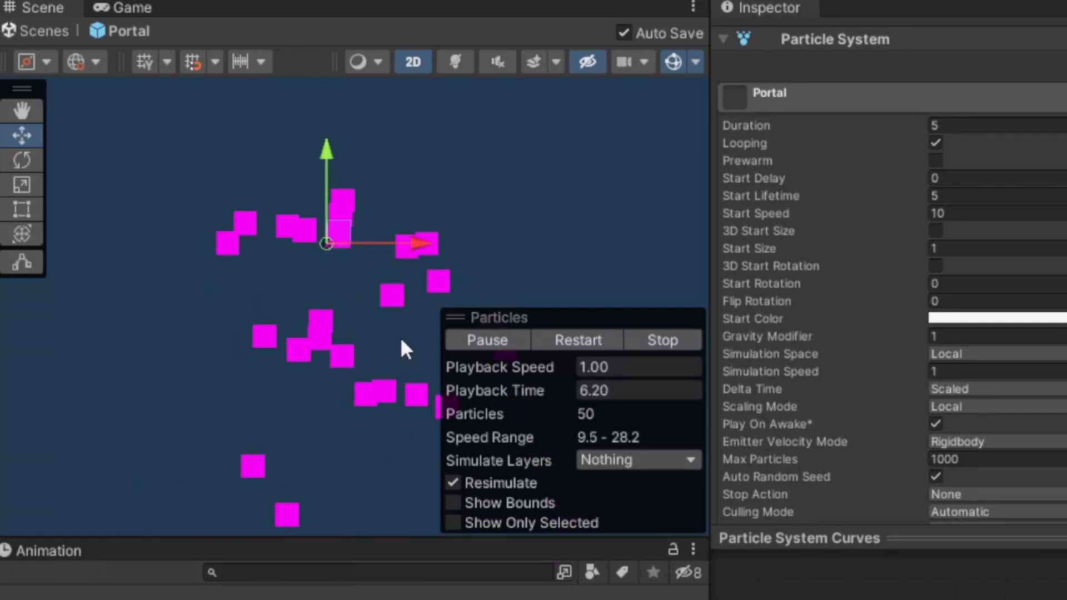
left_click(515, 343)
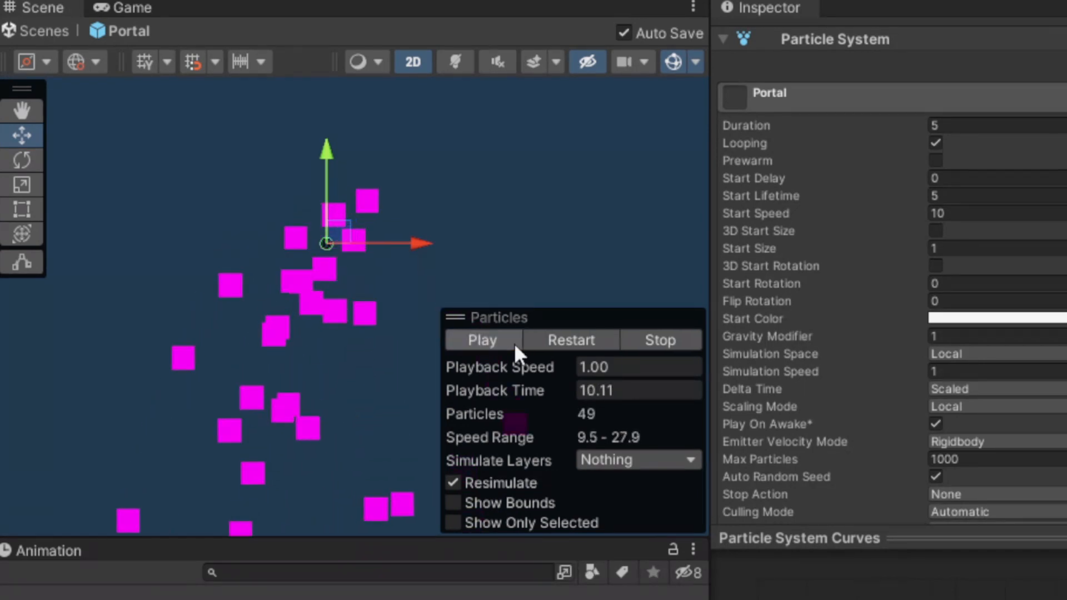
left_click(515, 342)
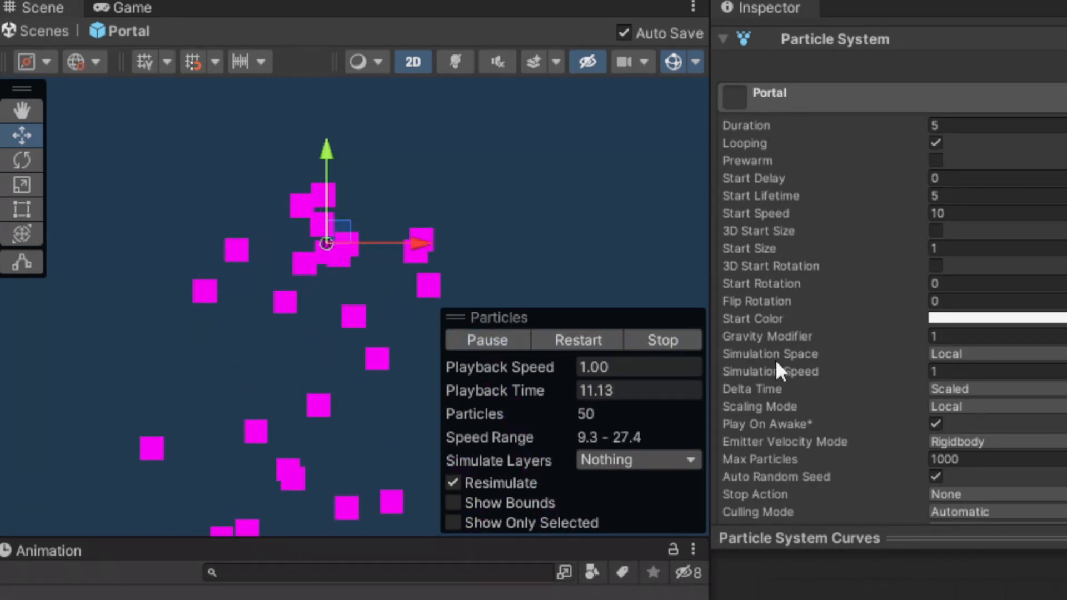
Keep Simulation Space on Local and move the Portal back and forth along the X axis to watch how the particles follow
left_click(982, 354)
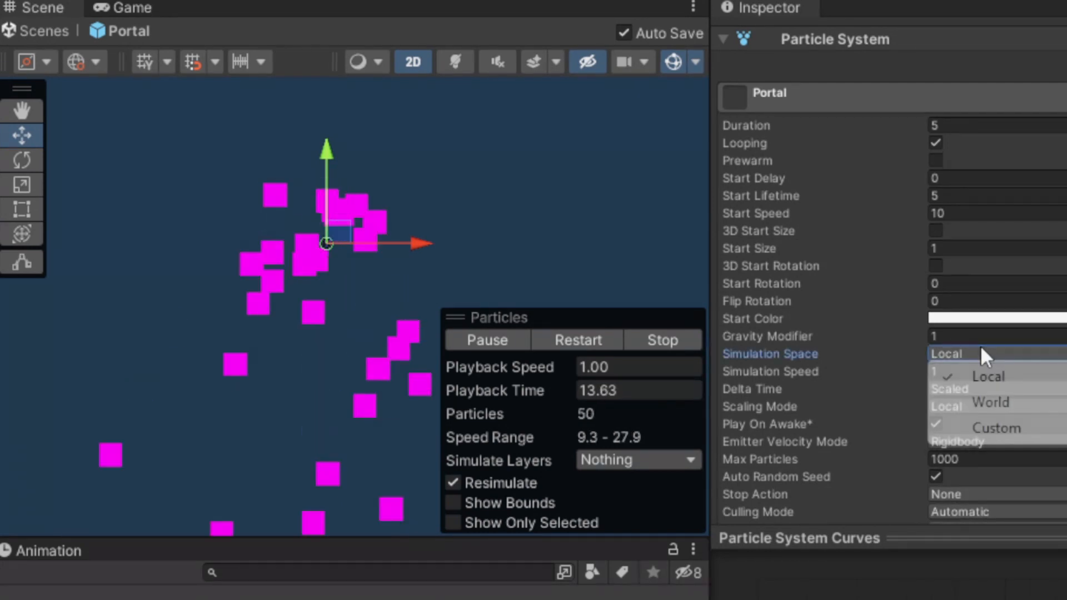
left_click(492, 339)
left_click(491, 339)
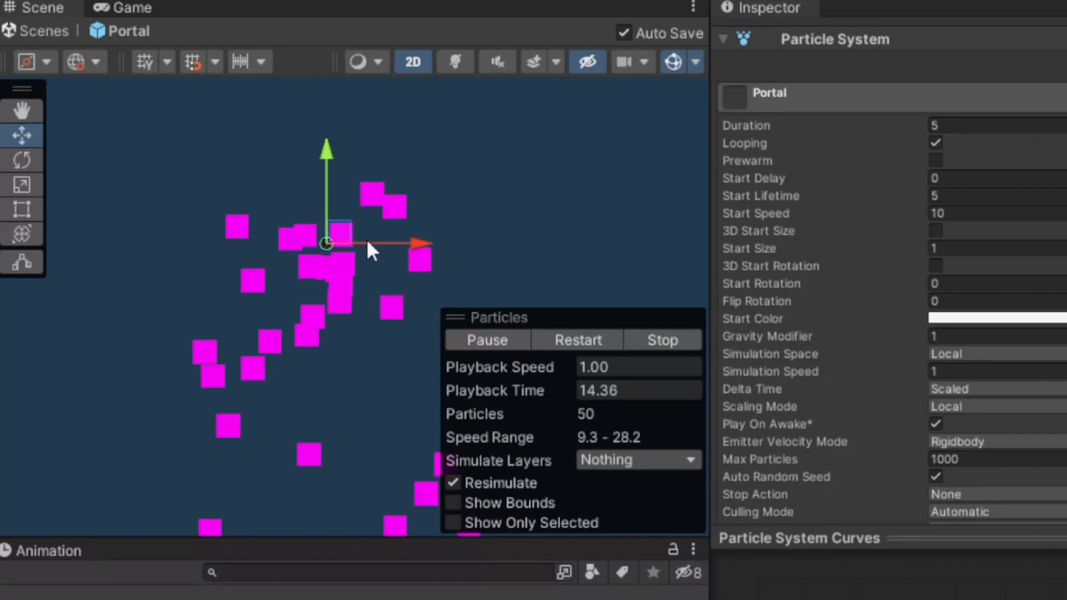
left_click_drag(395, 248, 428, 280)
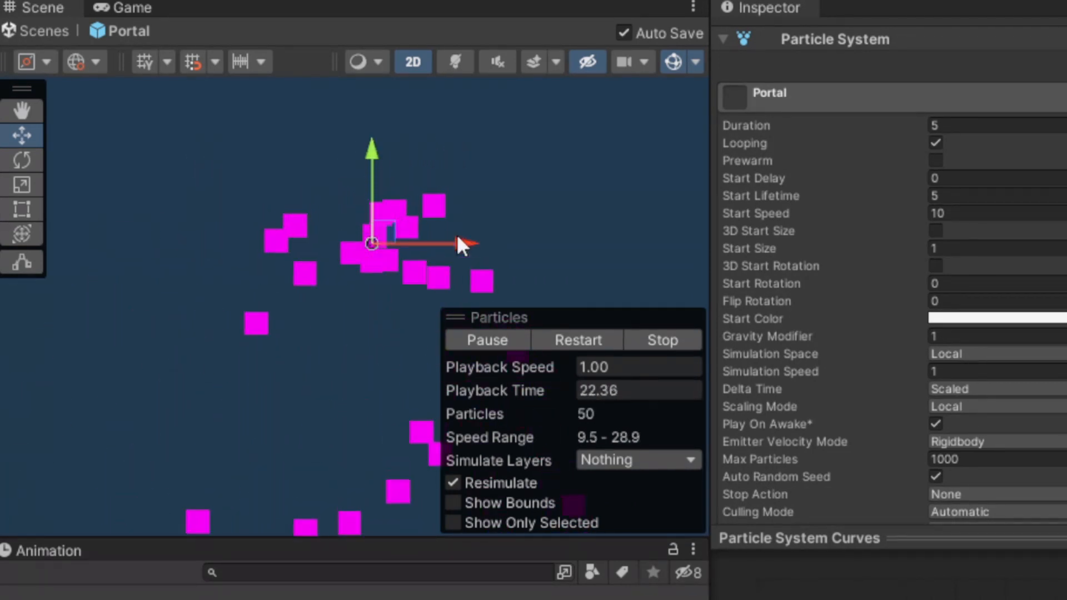
left_click_drag(457, 236, 400, 249)
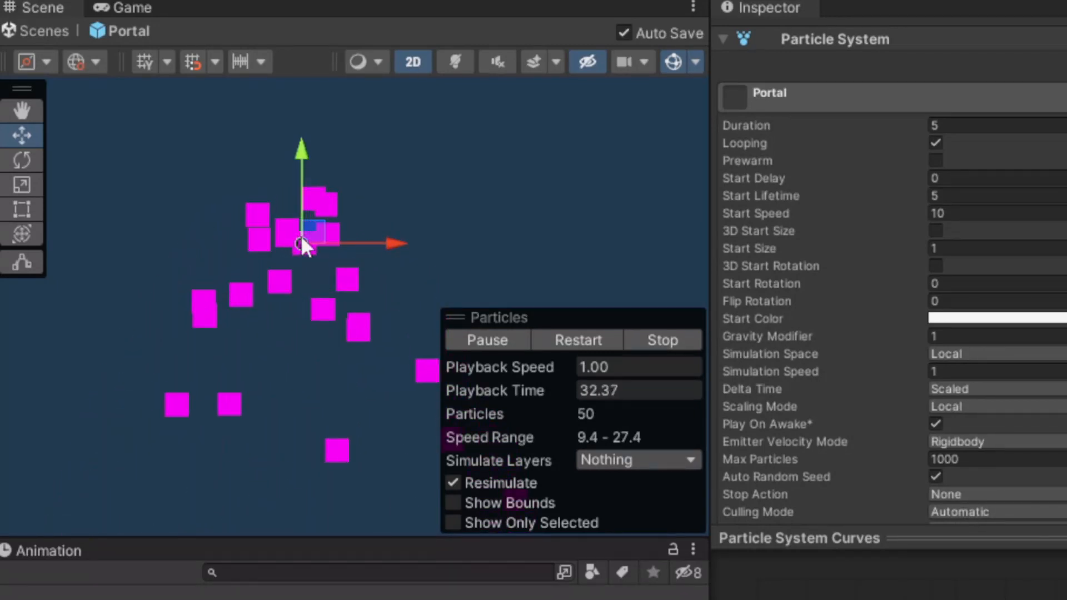
left_click_drag(396, 243, 346, 257)
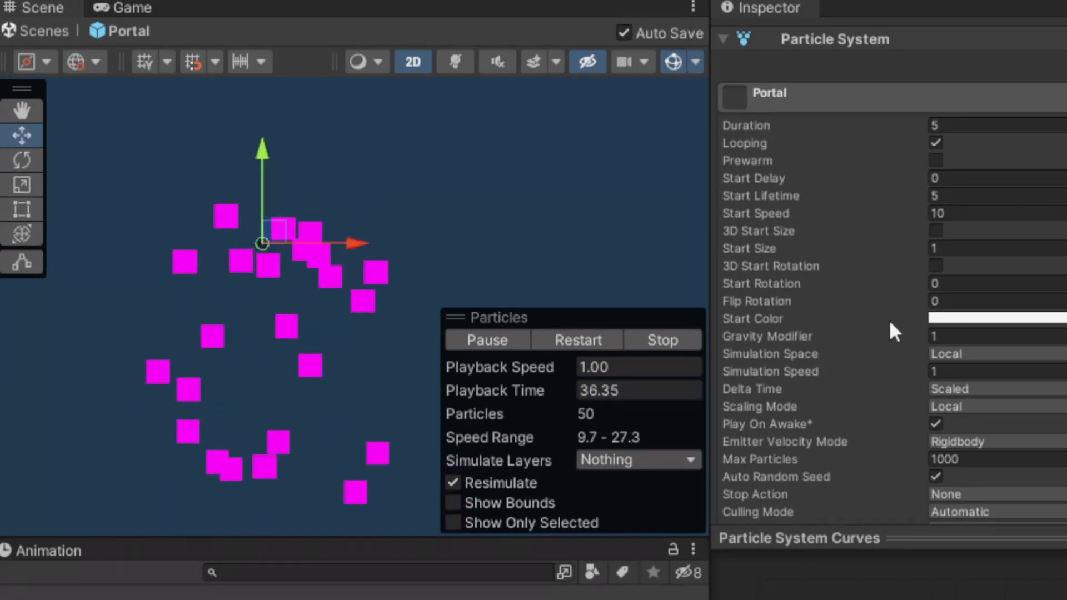
Set the Simulation Space to World and move the Portal back and forth along the X axis to test it
left_click(987, 354)
left_click(993, 401)
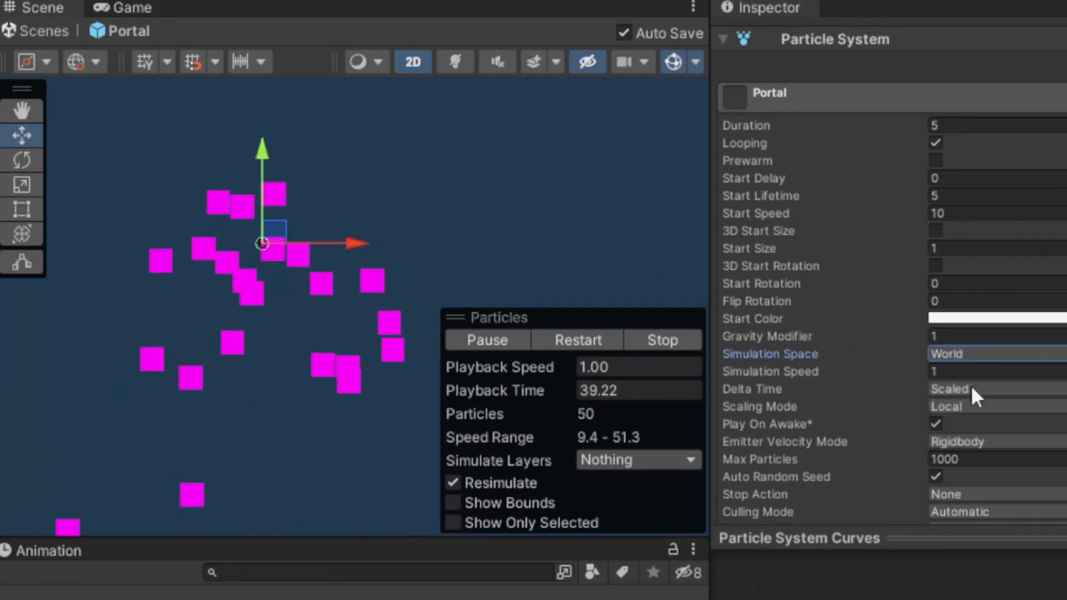
left_click_drag(329, 248, 622, 309)
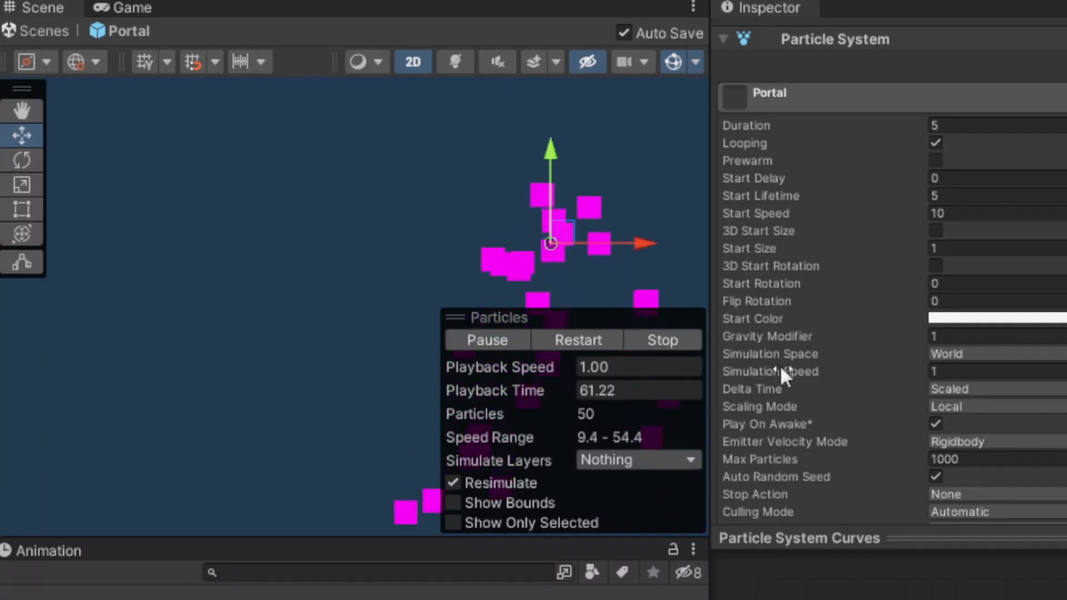
left_click_drag(632, 242, 337, 269)
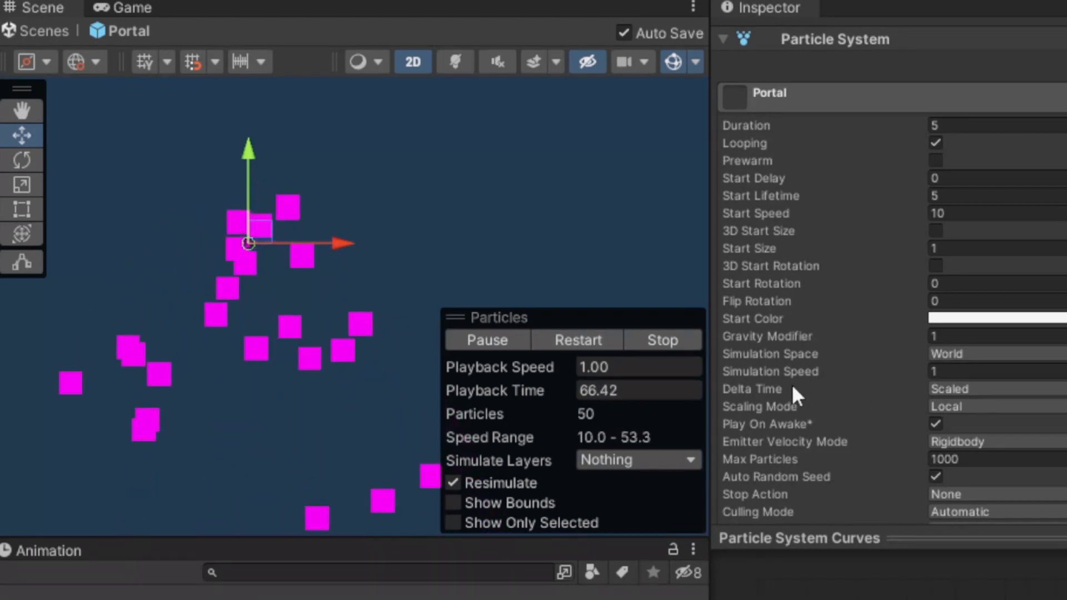
mouse_move(792, 385)
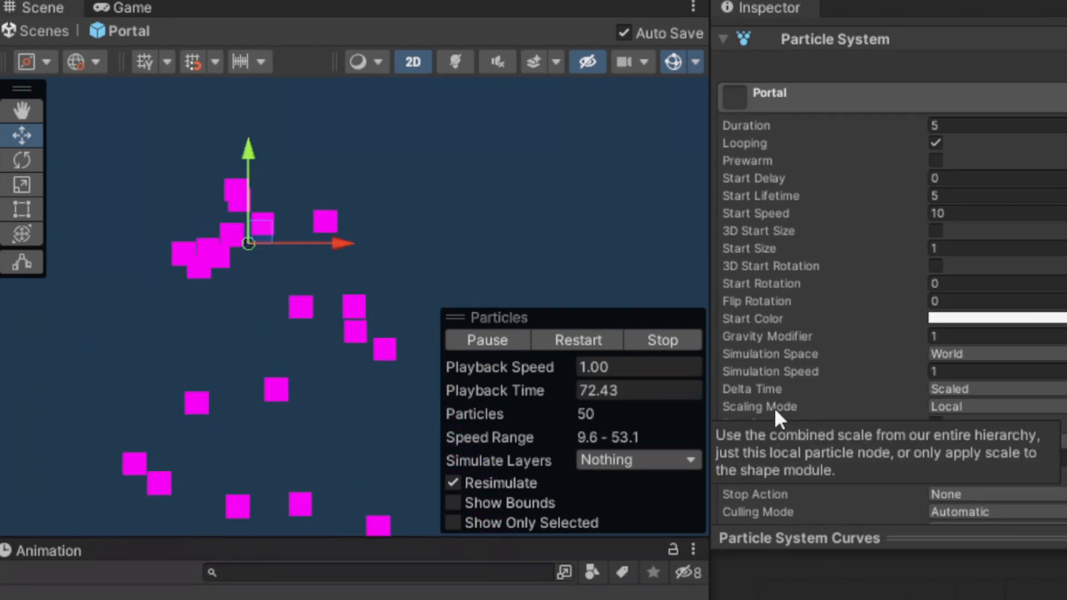
Review the Scaling Mode and Emitter Velocity Mode options and read the descriptions of Play On Awake and Max Particles
left_click(959, 409)
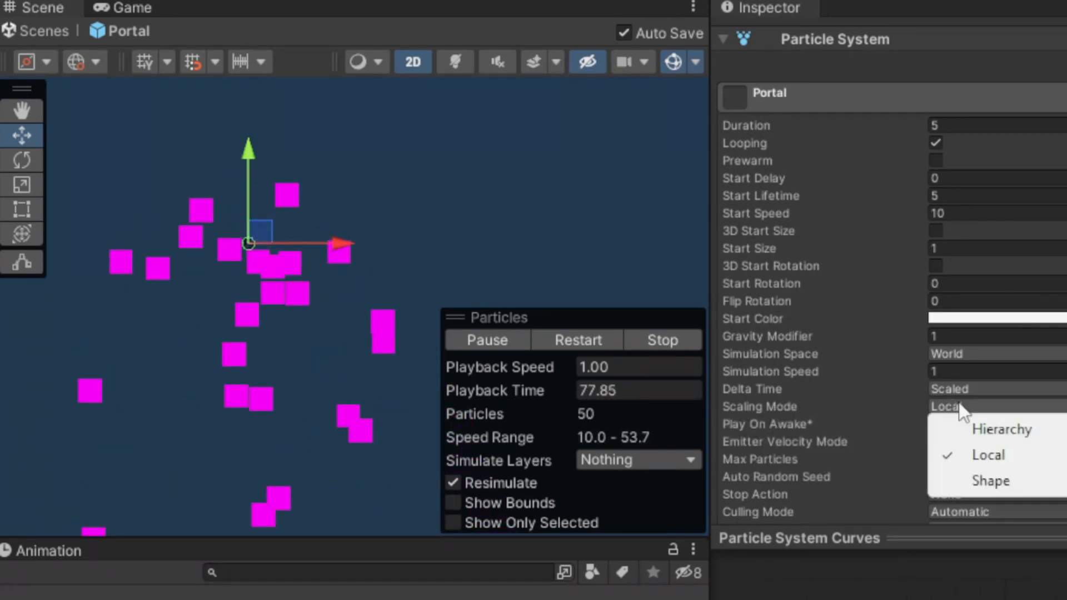
left_click(826, 410)
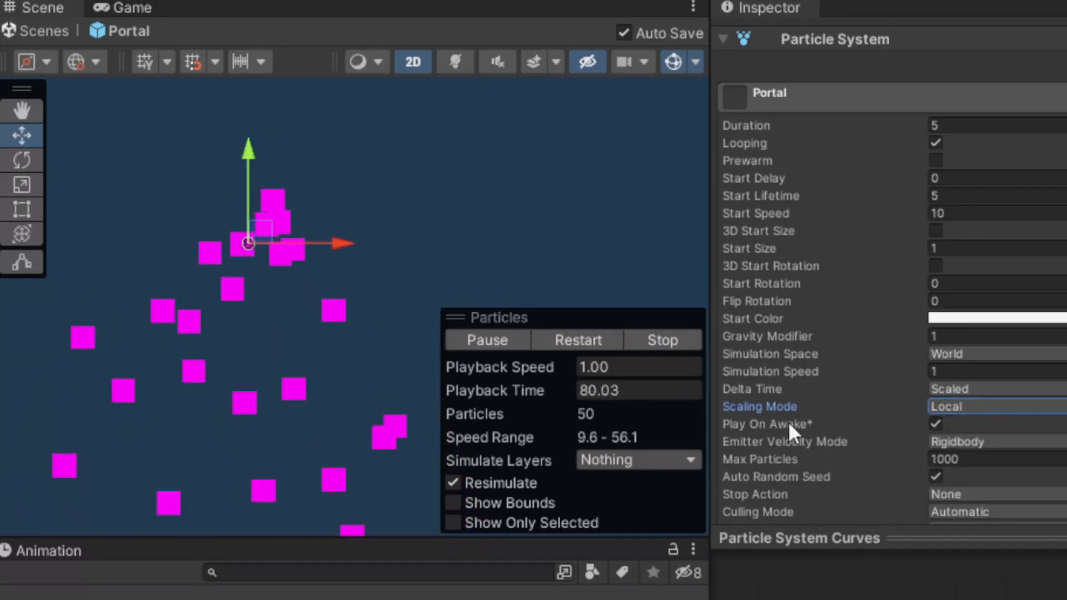
mouse_move(789, 425)
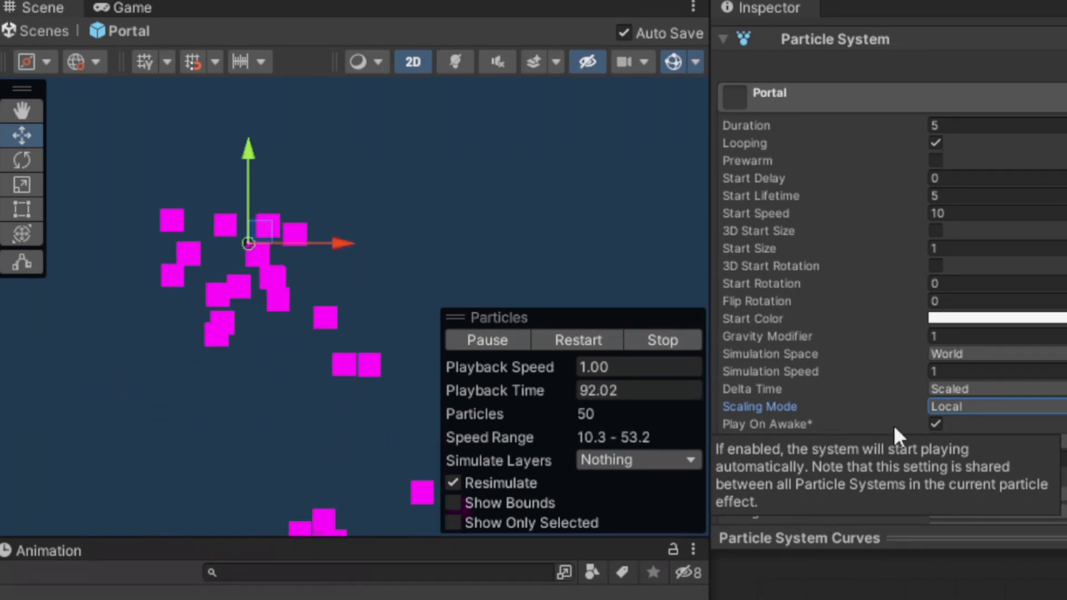
mouse_move(795, 442)
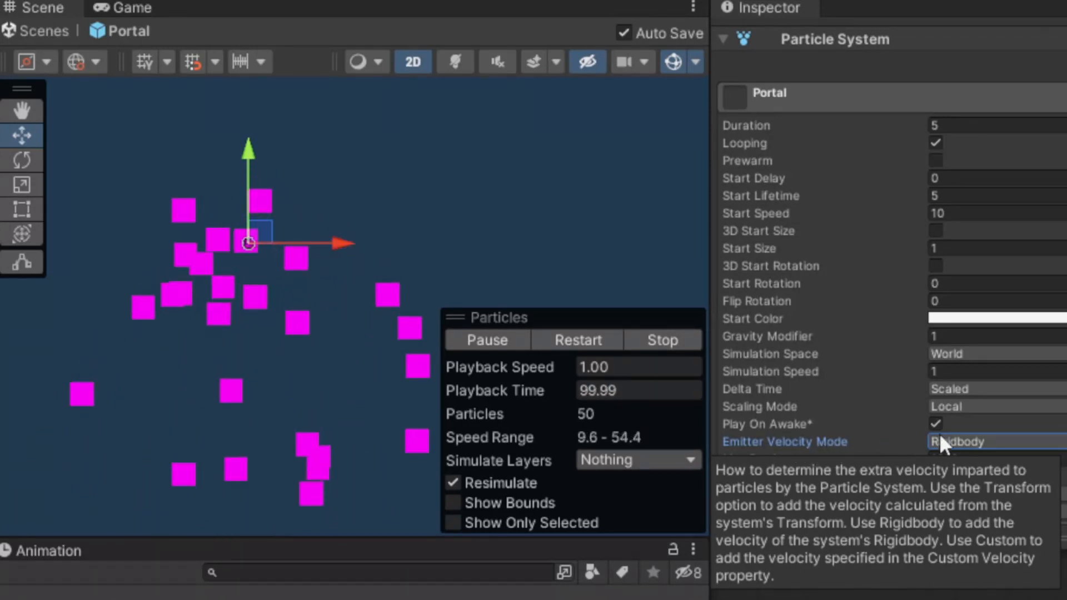
left_click(951, 442)
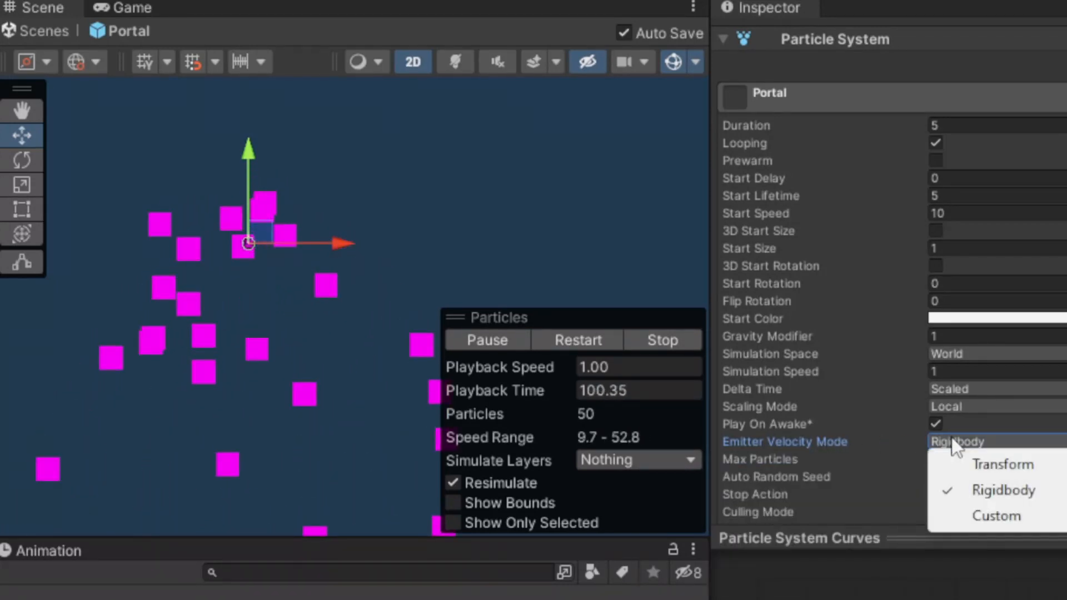
left_click(814, 458)
mouse_move(806, 459)
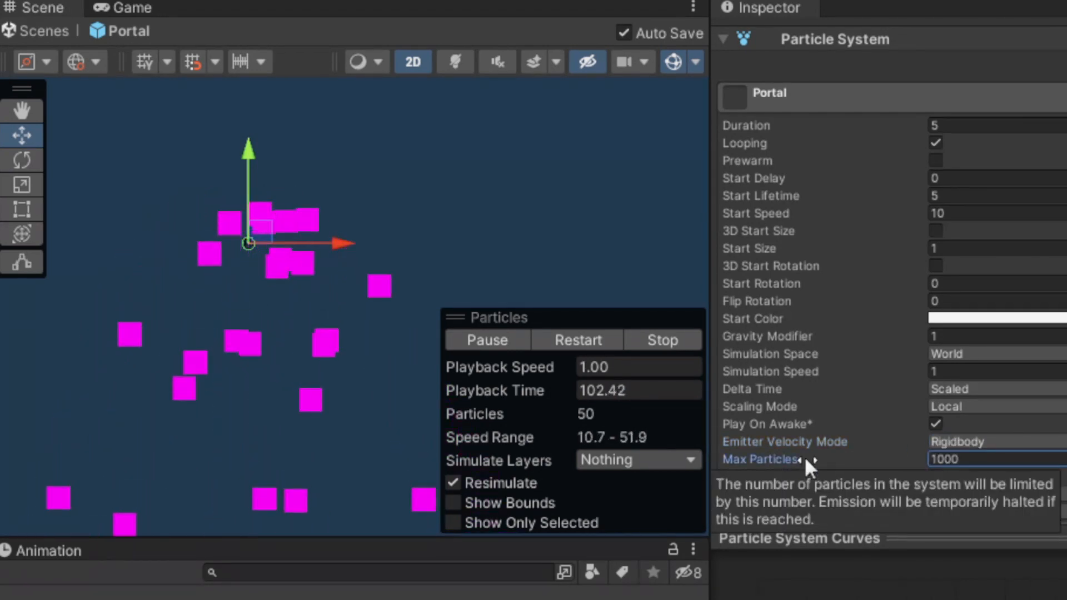
Review the Auto Random Seed, Stop Action, Culling Mode and Ring Buffer Mode settings, including the Stop Action and Culling Mode options
scroll(889, 333, "down", 3)
scroll(889, 334, "down", 3)
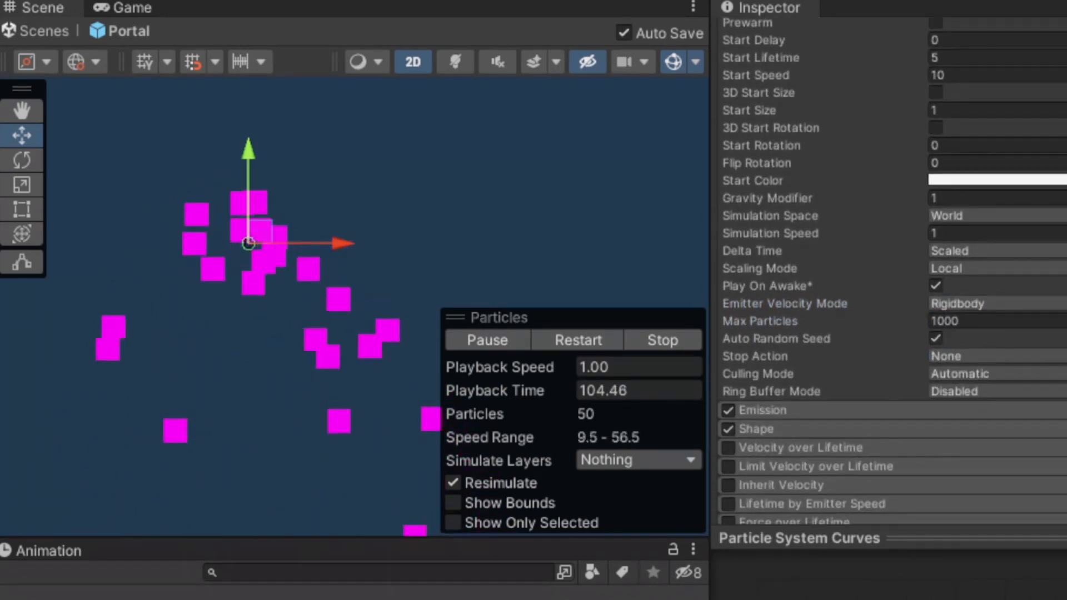
mouse_move(807, 340)
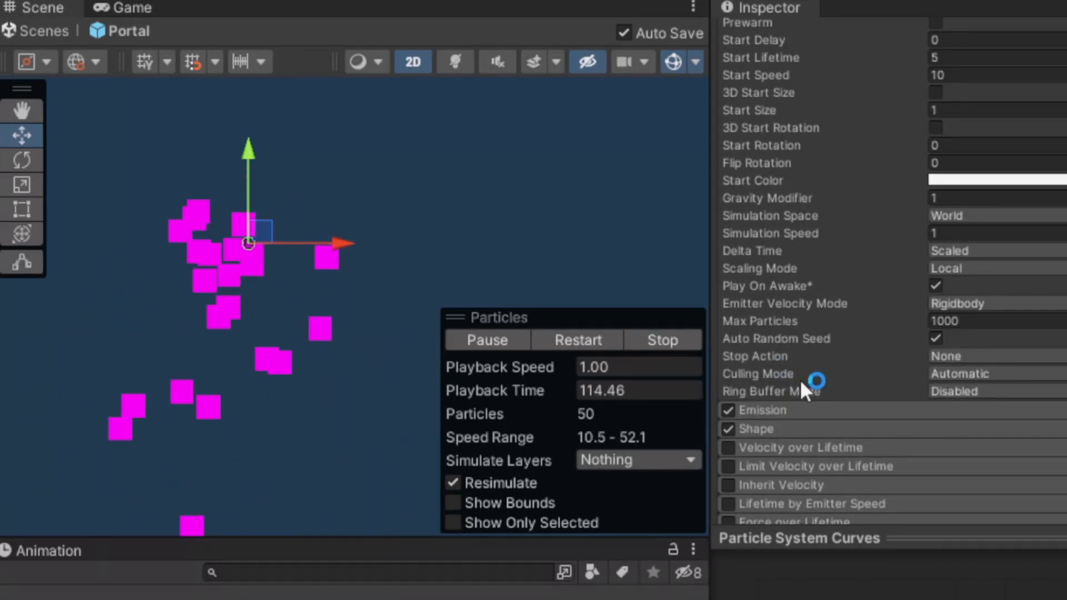
left_click(1045, 357)
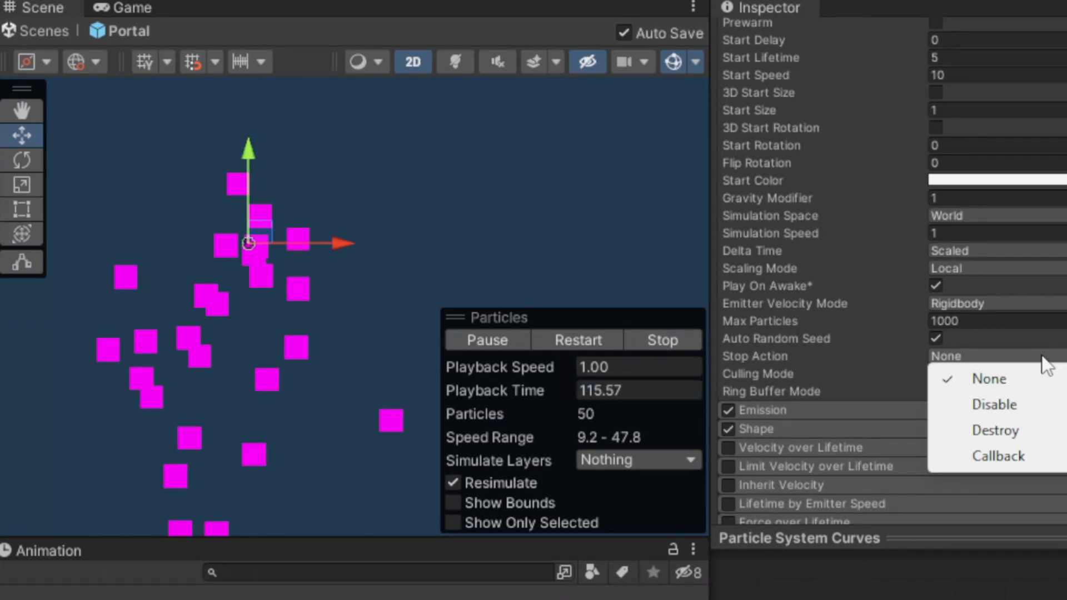
left_click(842, 358)
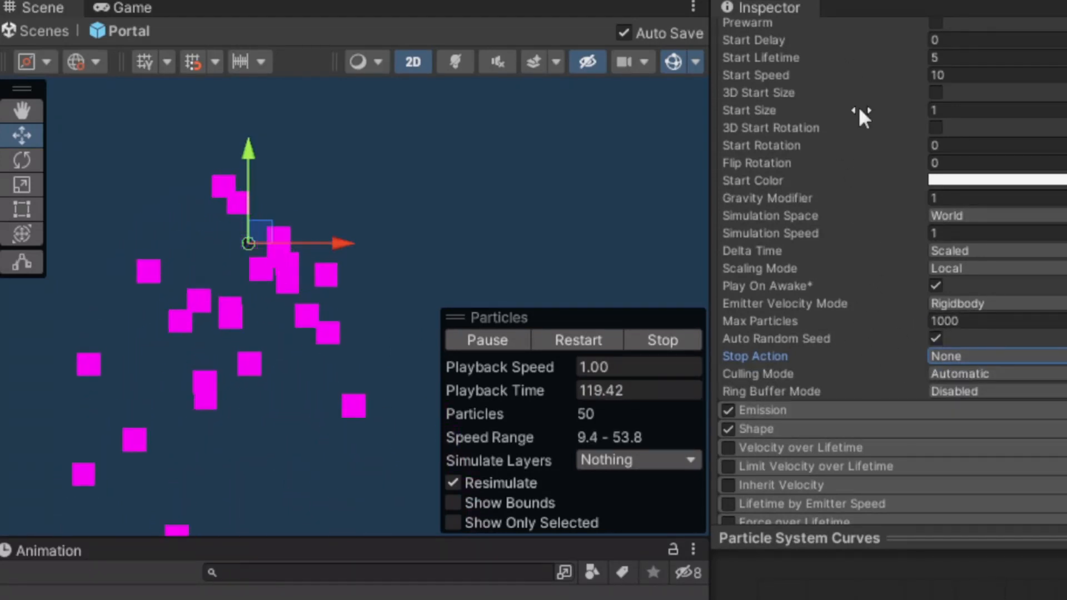
left_click(790, 376)
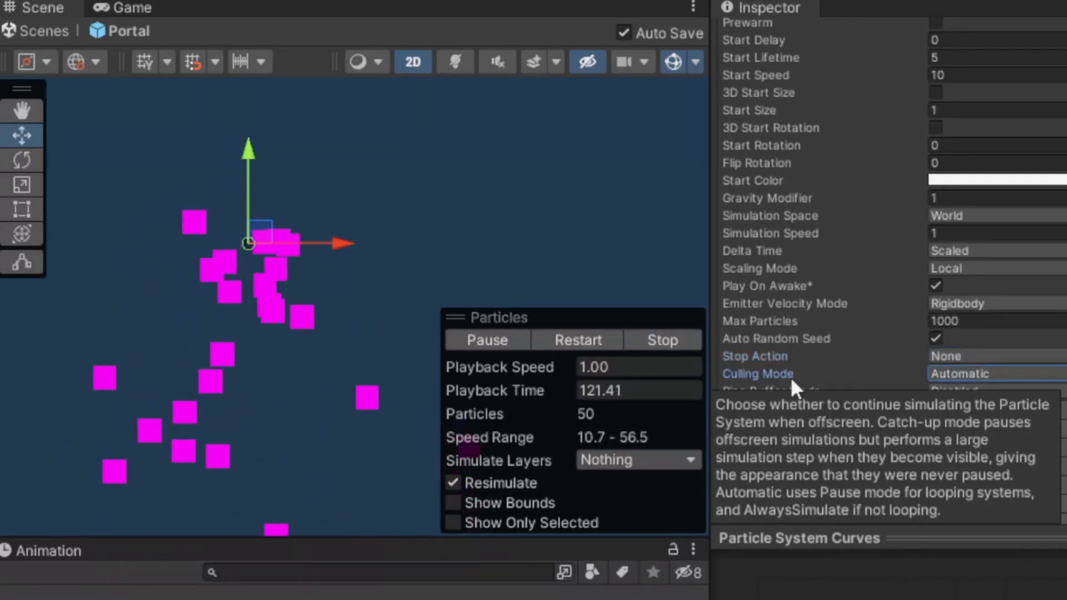
left_click(955, 373)
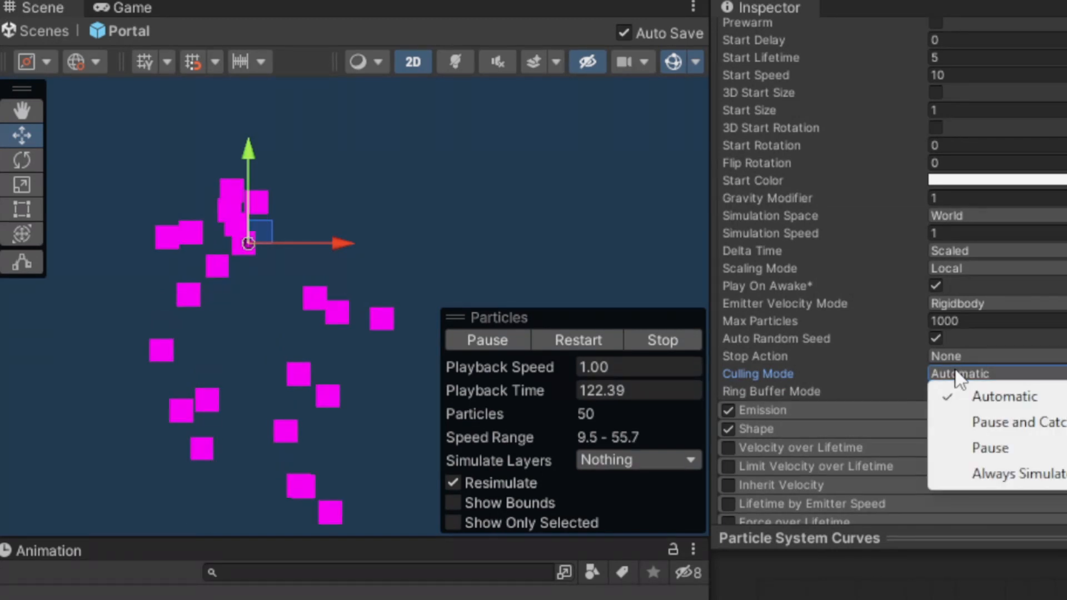
left_click(790, 367)
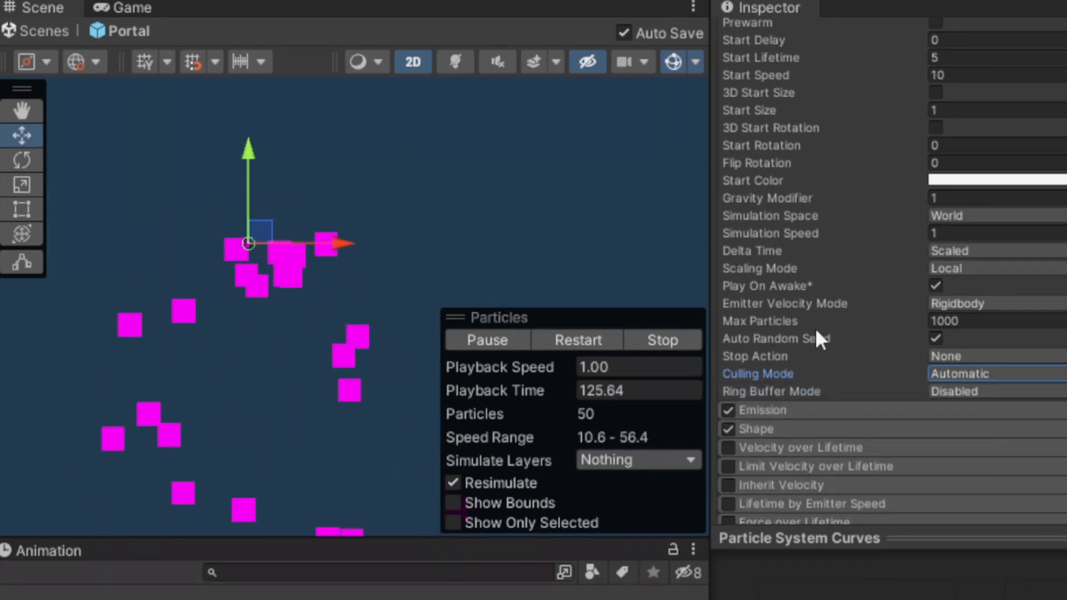
left_click(786, 391)
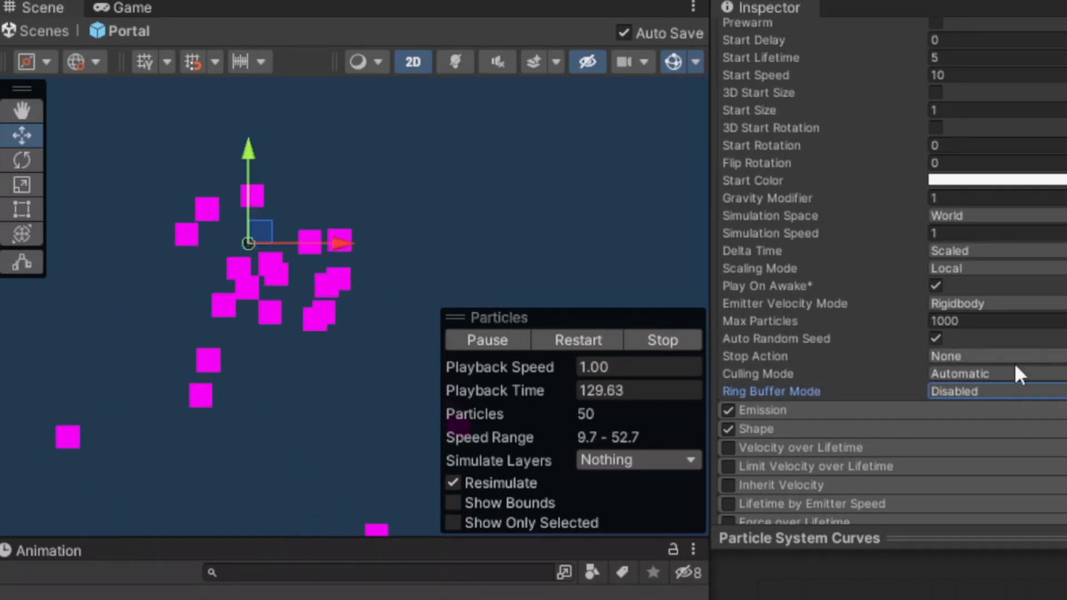
scroll(877, 375, "up", 3)
scroll(877, 376, "down", 3)
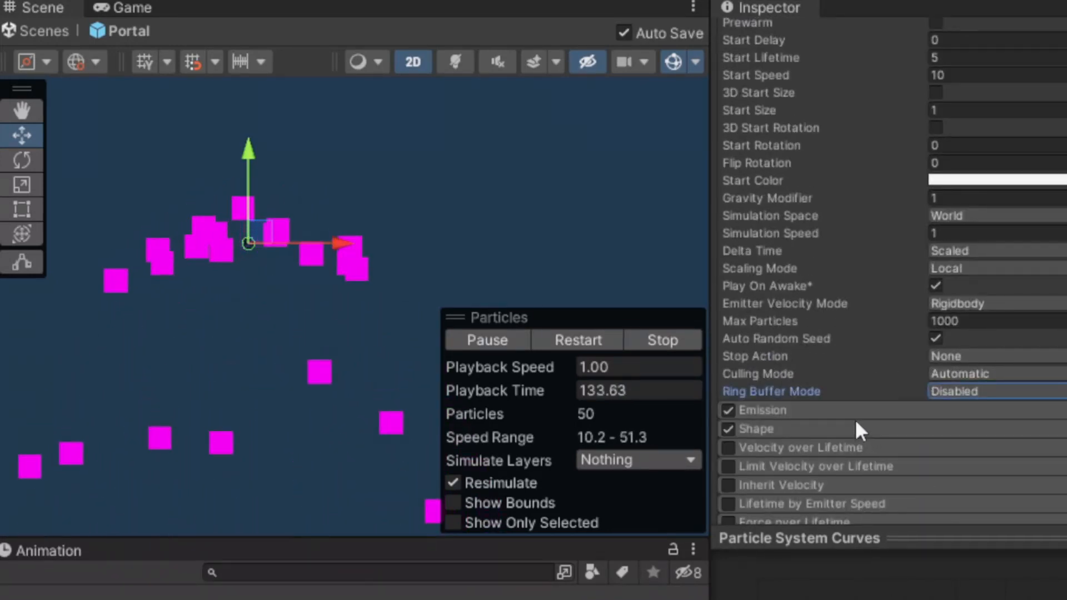
Expand the Emission module, try a Rate over Time of 100, and set it back to 10
left_click(847, 411)
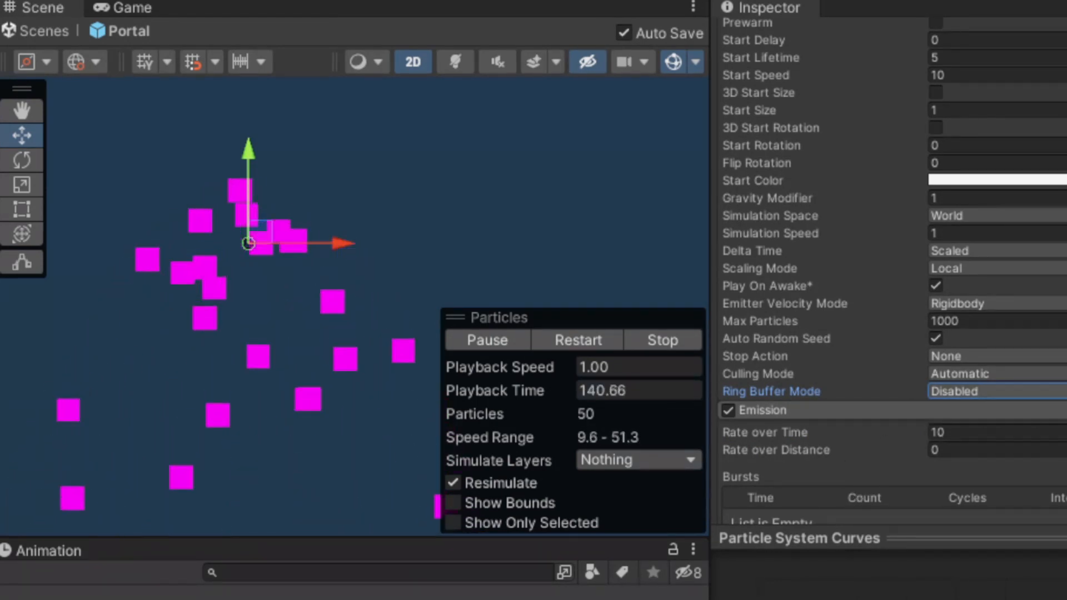
scroll(889, 300, "down", 4)
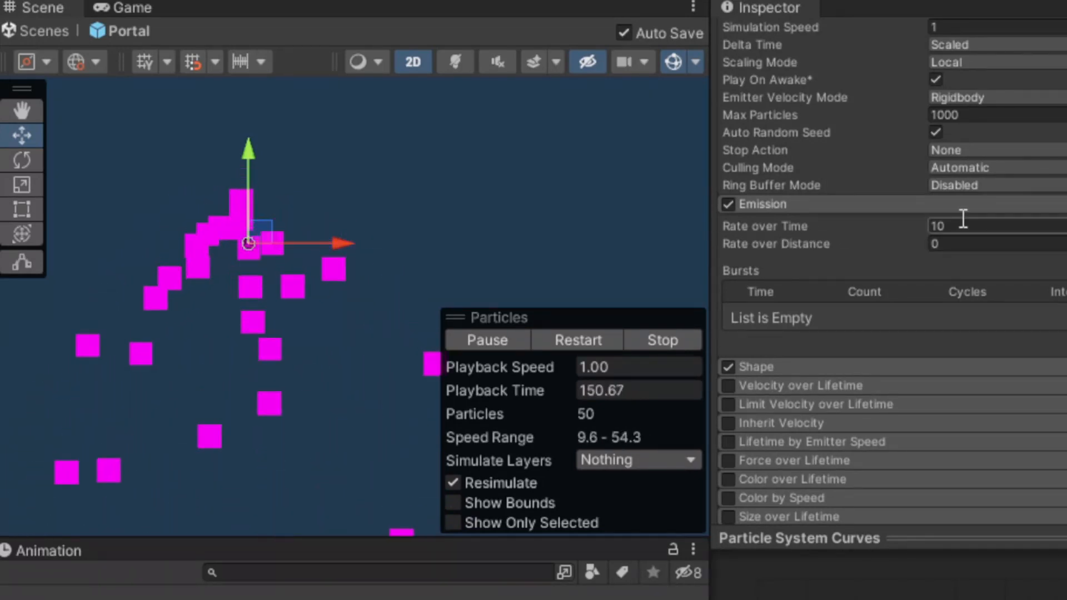
type("00")
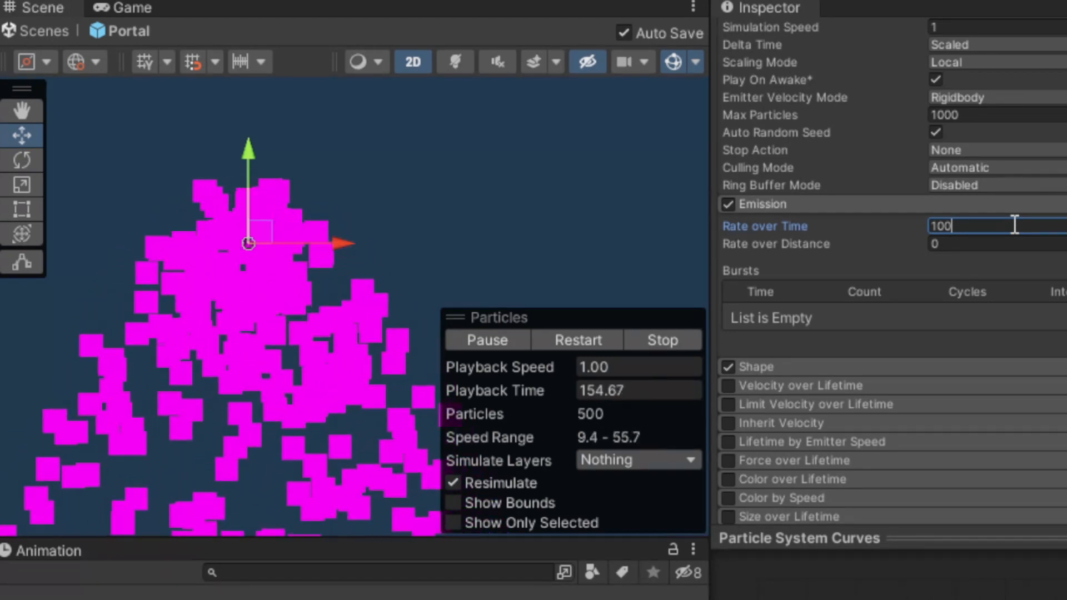
key("Return")
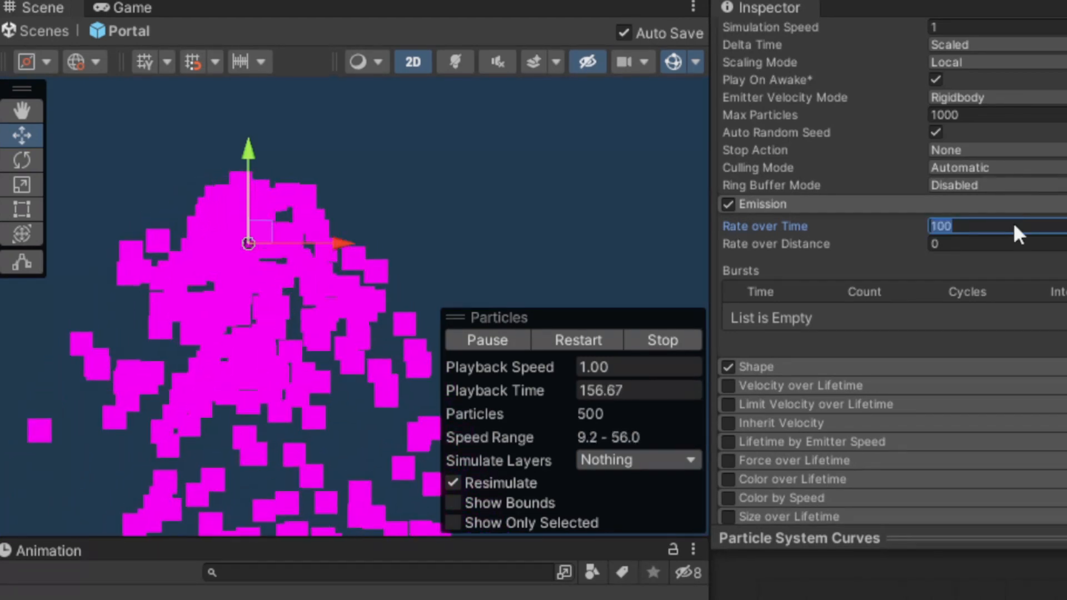
type("10")
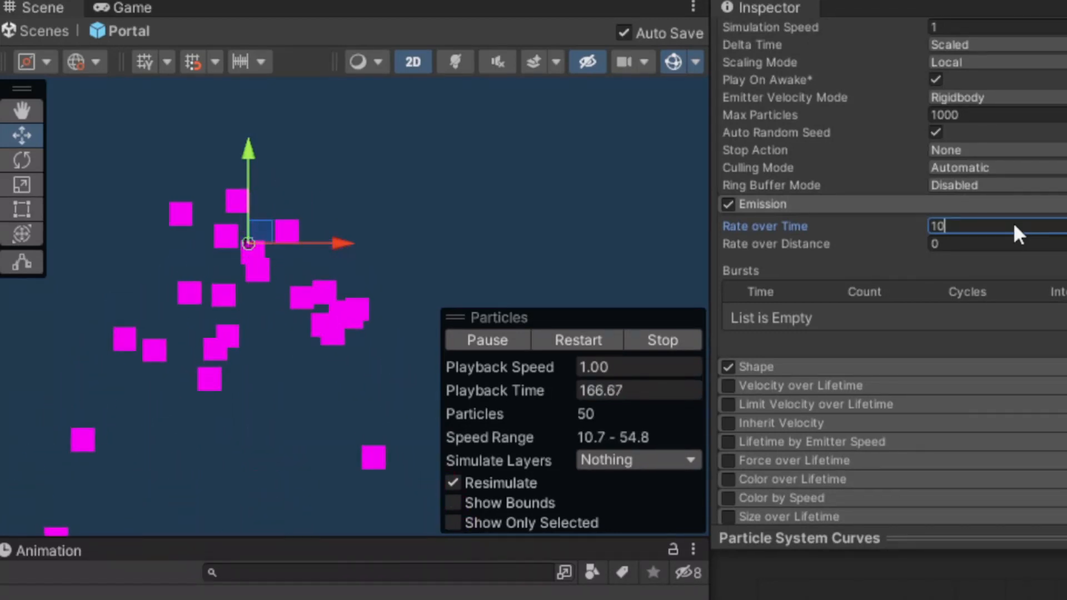
Set the Emission Rate over Time to 0 and add a burst of 30 particles at time 0
double_click(970, 225)
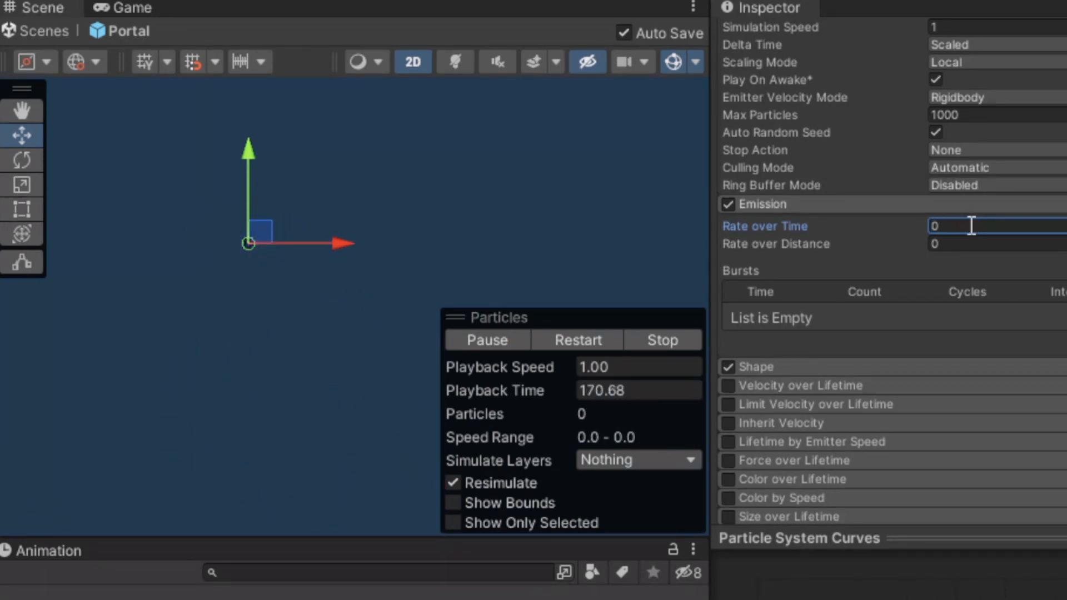
mouse_move(809, 243)
left_click(1056, 338)
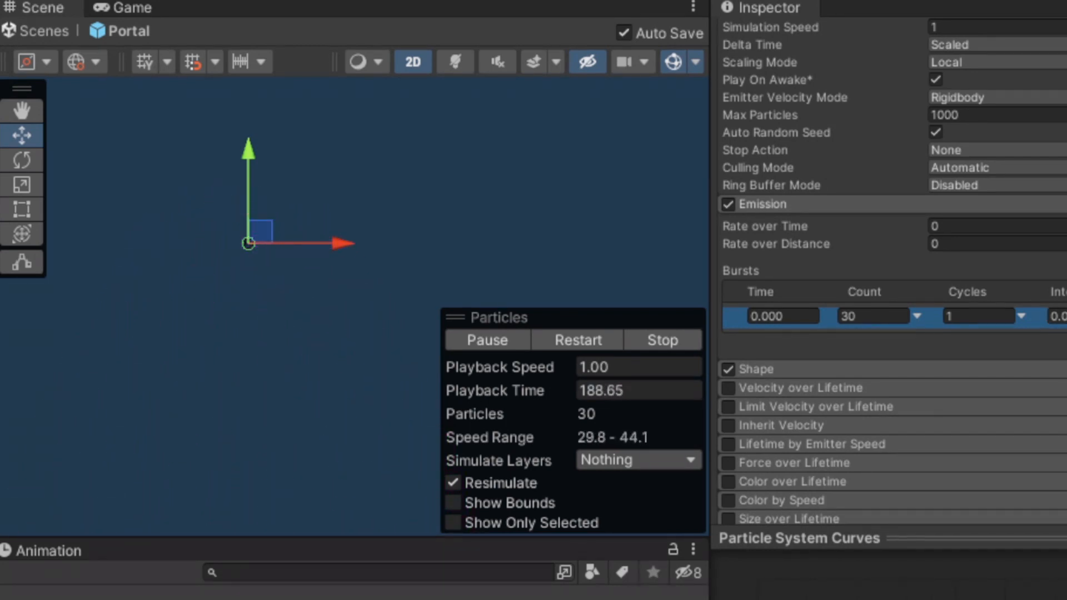
Restart the particle preview and compare the burst's timing with the Duration and Looping settings
scroll(928, 136, "up", 10)
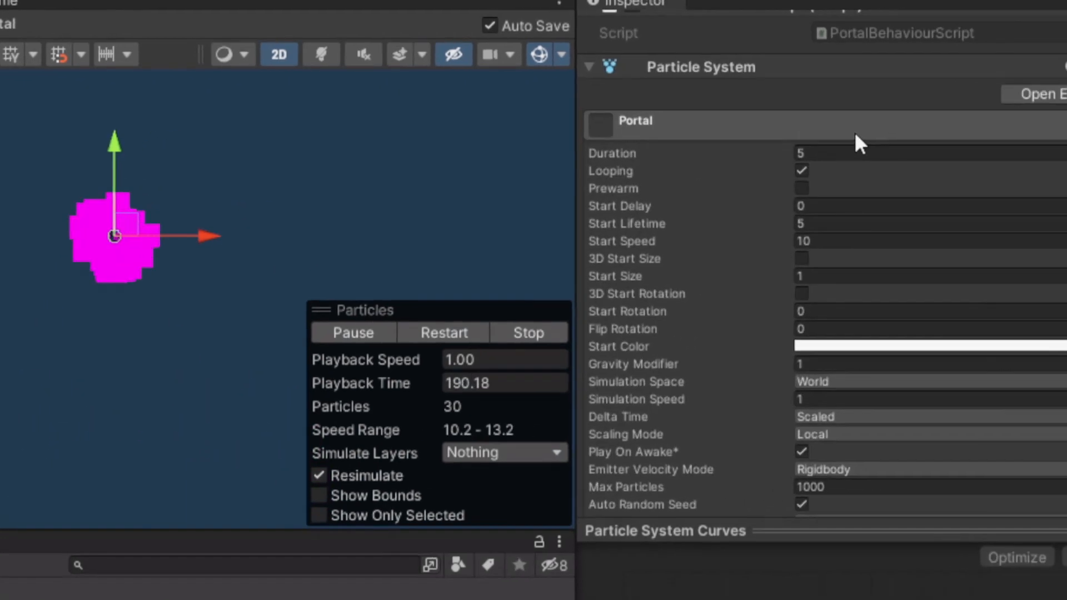
scroll(951, 278, "down", 4)
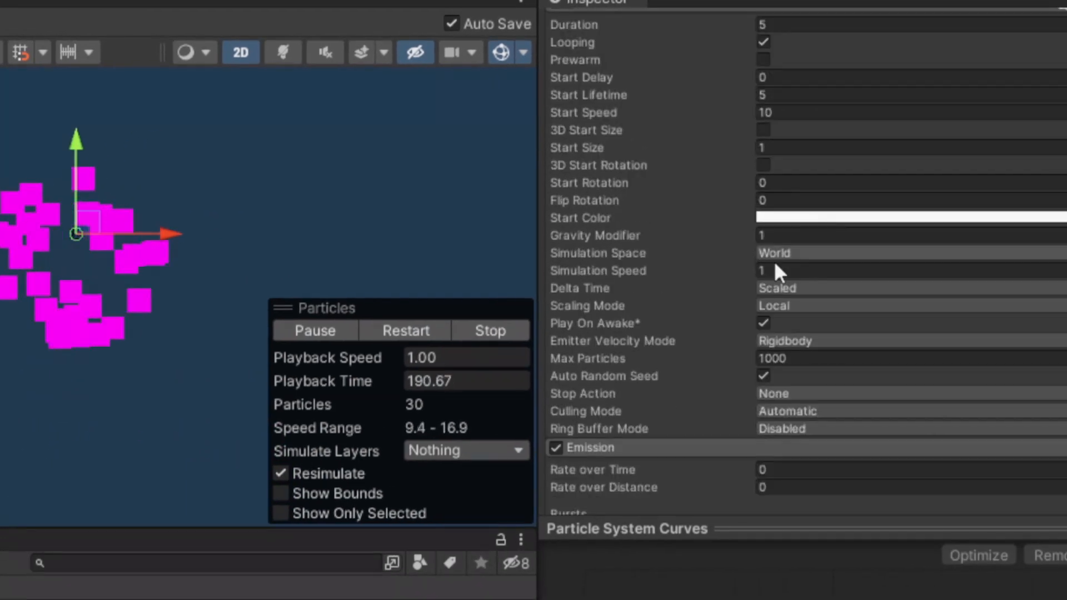
scroll(775, 266, "down", 3)
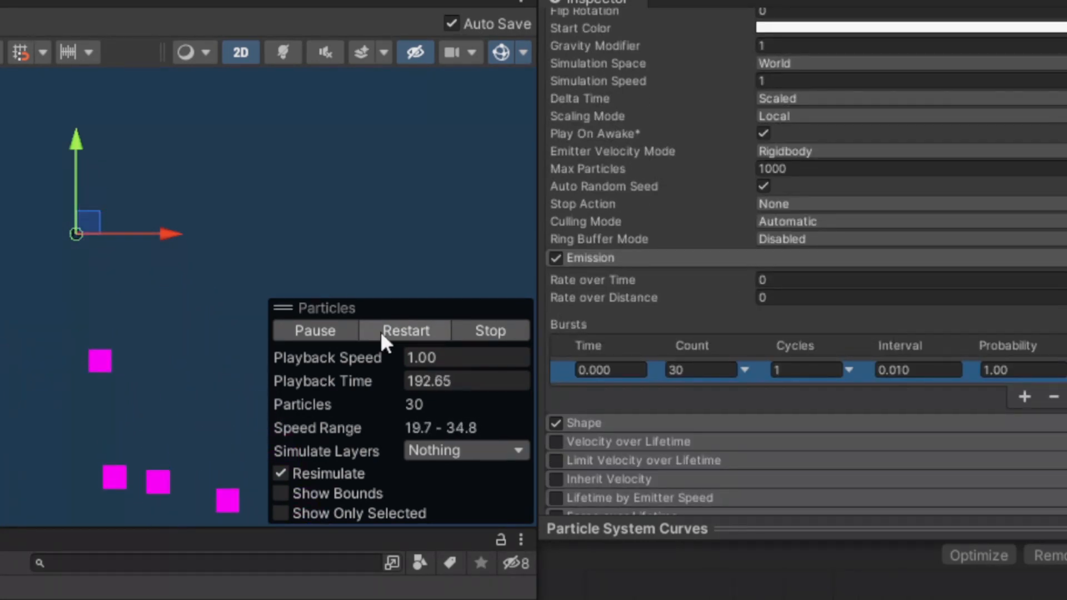
left_click(322, 330)
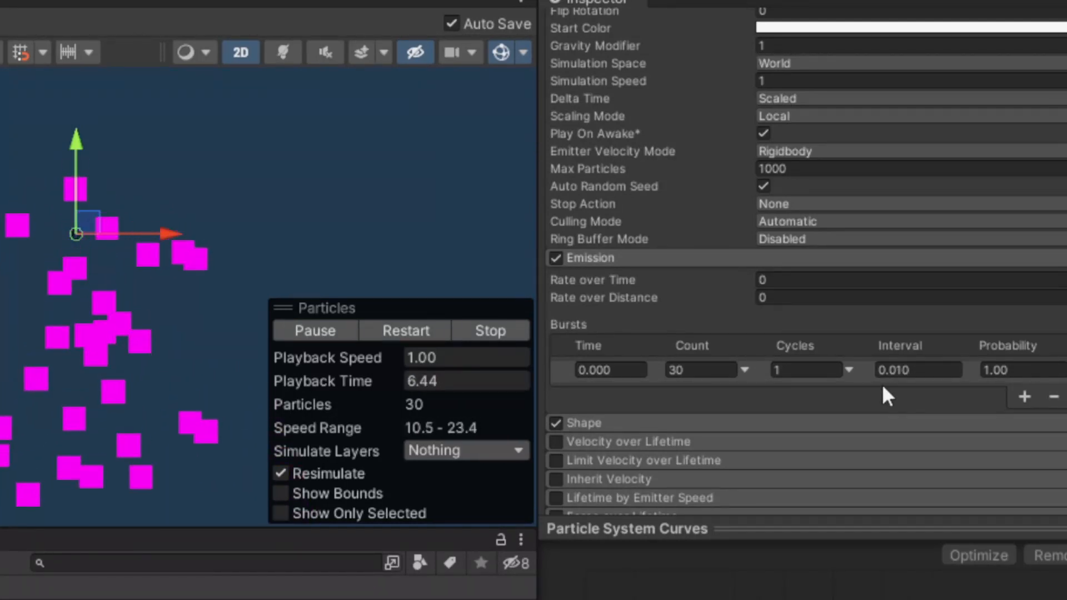
scroll(723, 192, "up", 4)
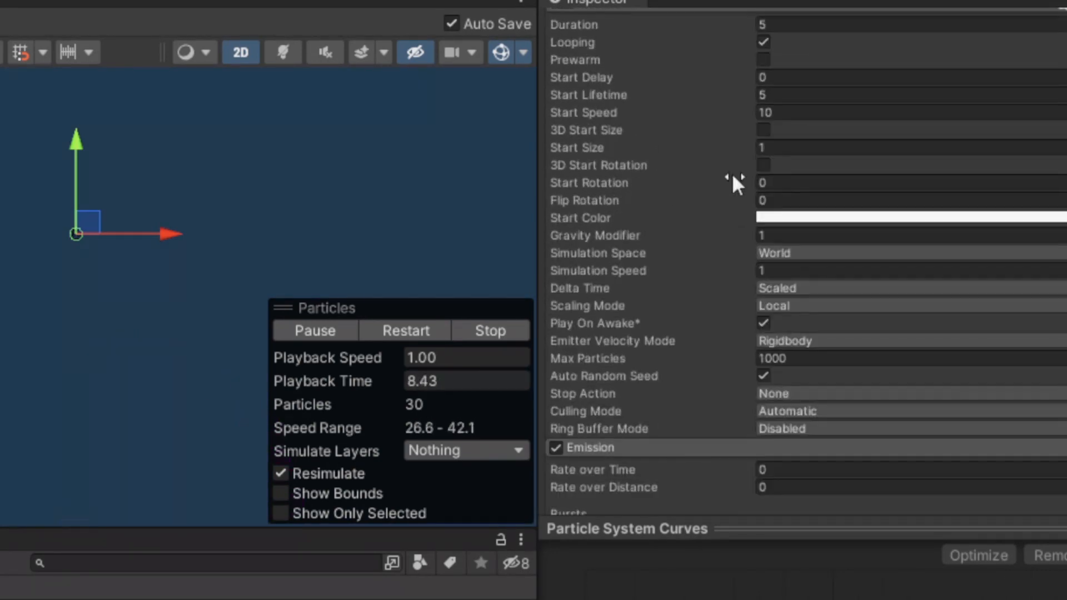
scroll(733, 234, "down", 2)
scroll(711, 469, "down", 2)
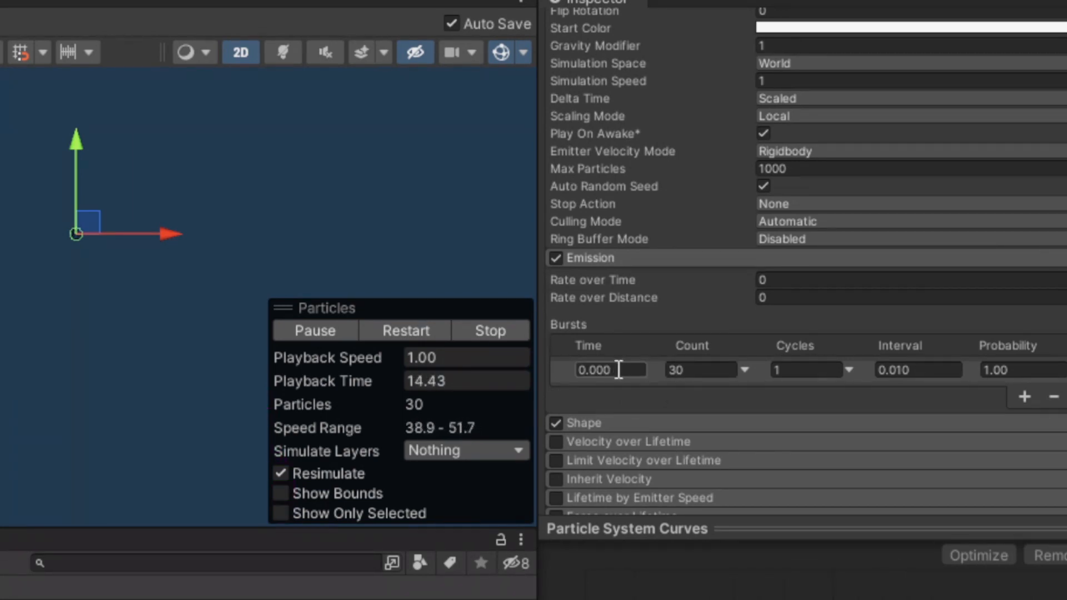
Try Infinite cycles for the burst, watch the preview, and switch Cycles back to Count
left_click(706, 369)
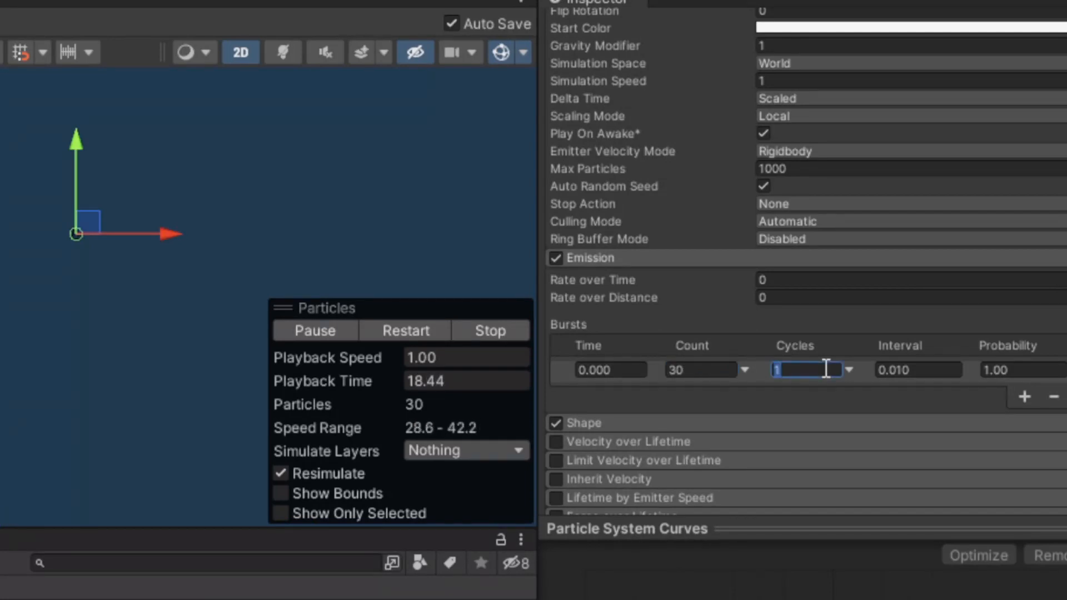
left_click(848, 369)
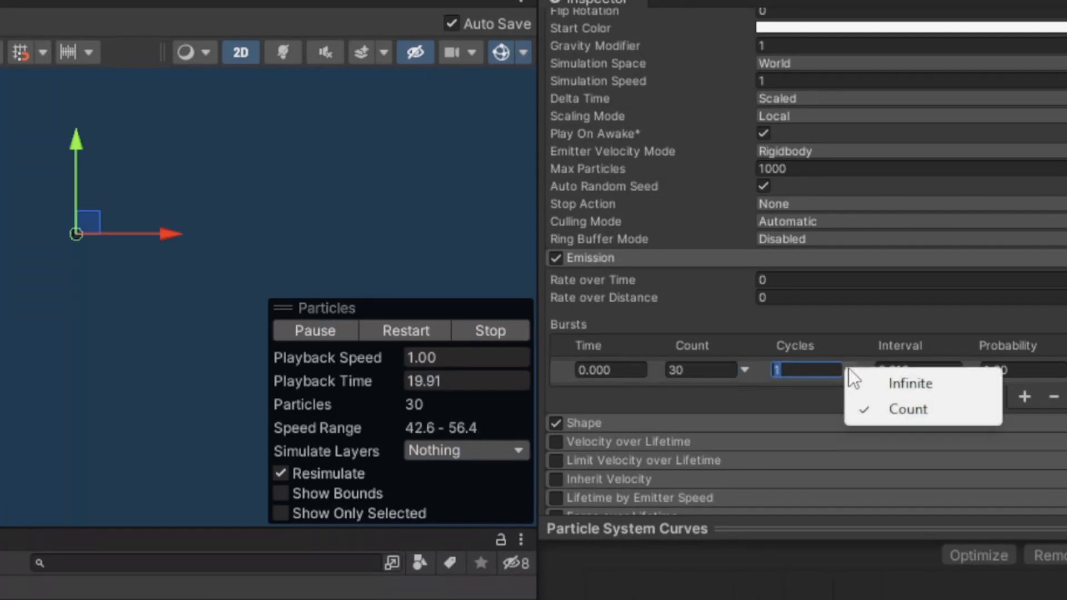
left_click(885, 386)
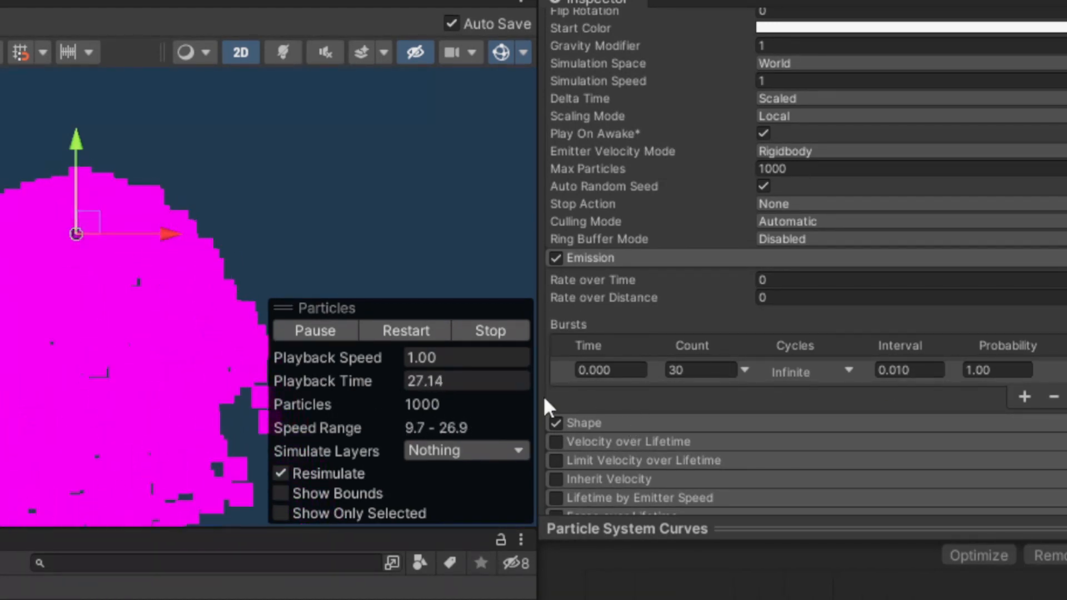
left_click(824, 365)
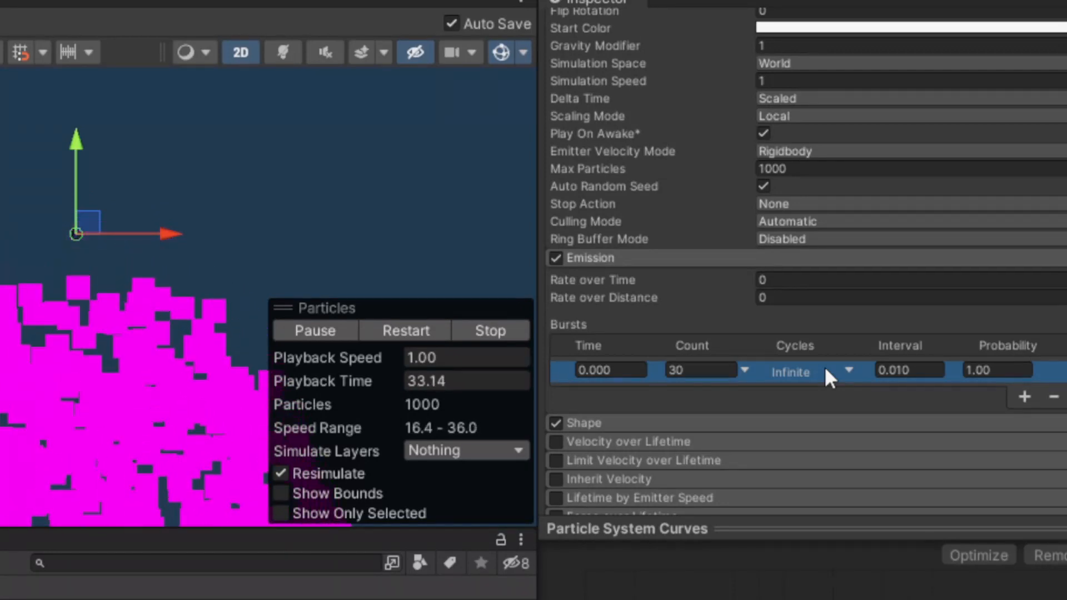
key("Tab")
left_click(849, 369)
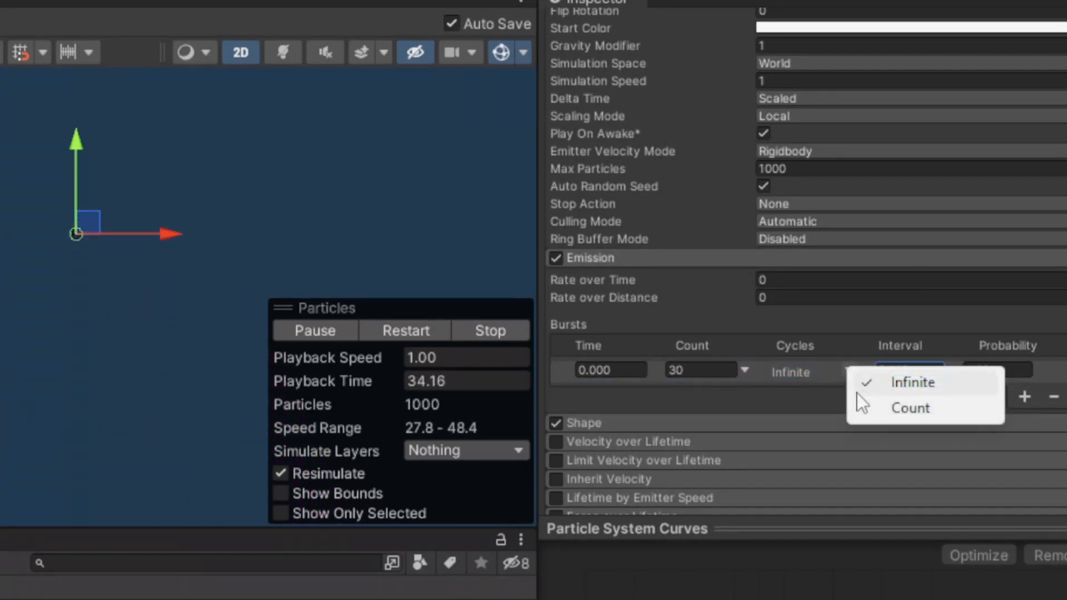
left_click(896, 410)
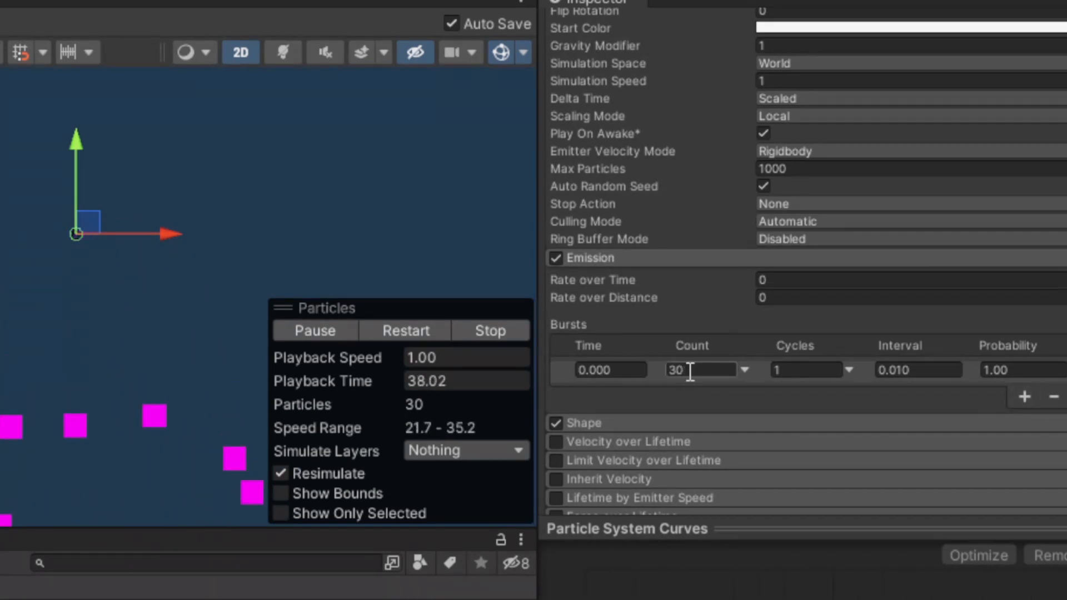
Add a second Emission burst of 30 particles at time 1
left_click(1024, 397)
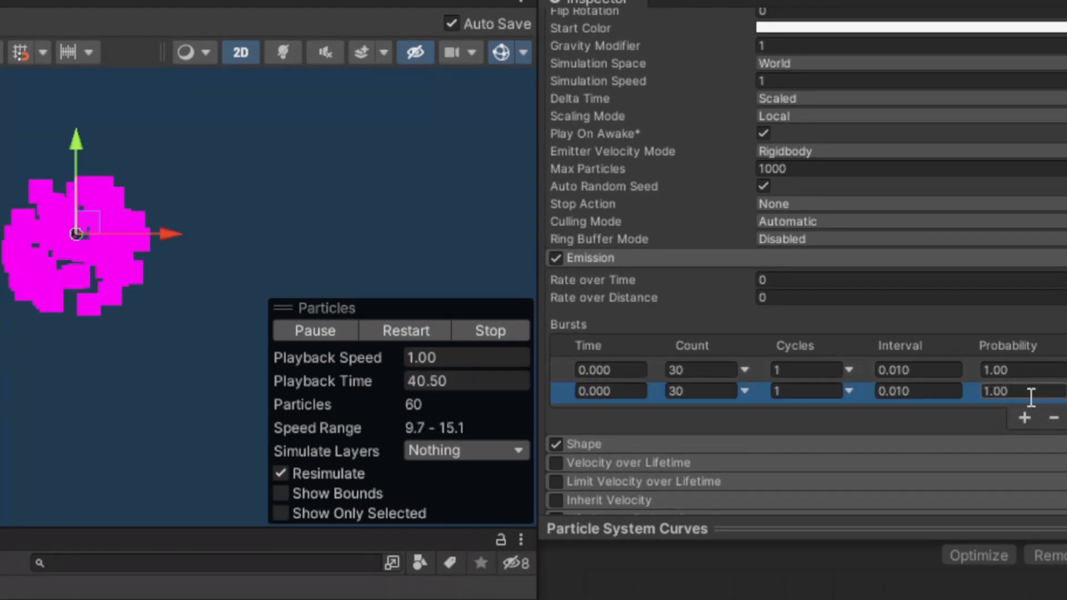
left_click(637, 391)
type("1")
left_click(750, 389)
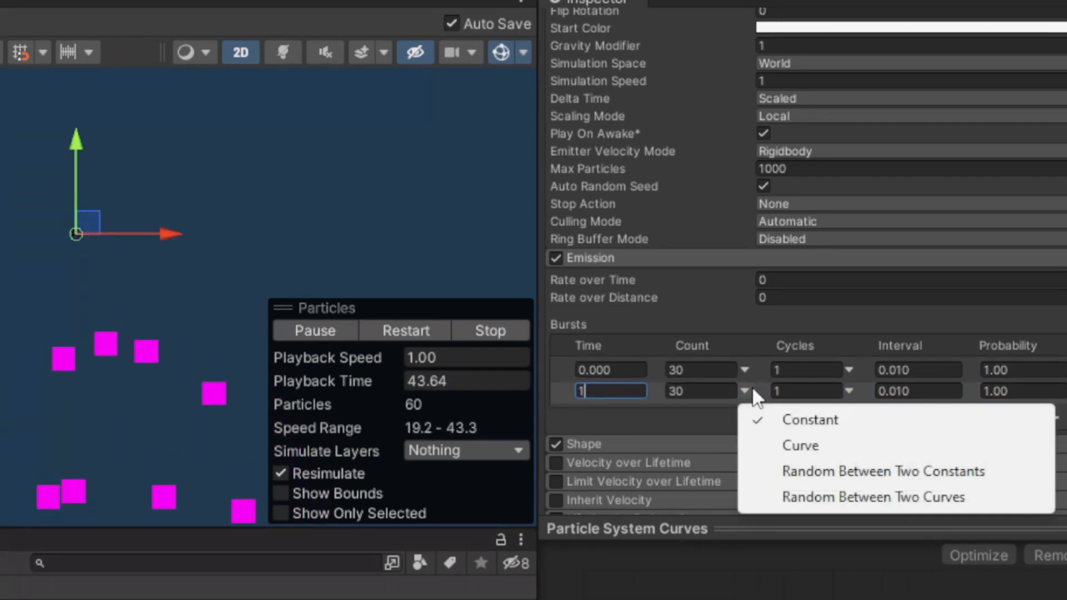
left_click(809, 374)
left_click(812, 371)
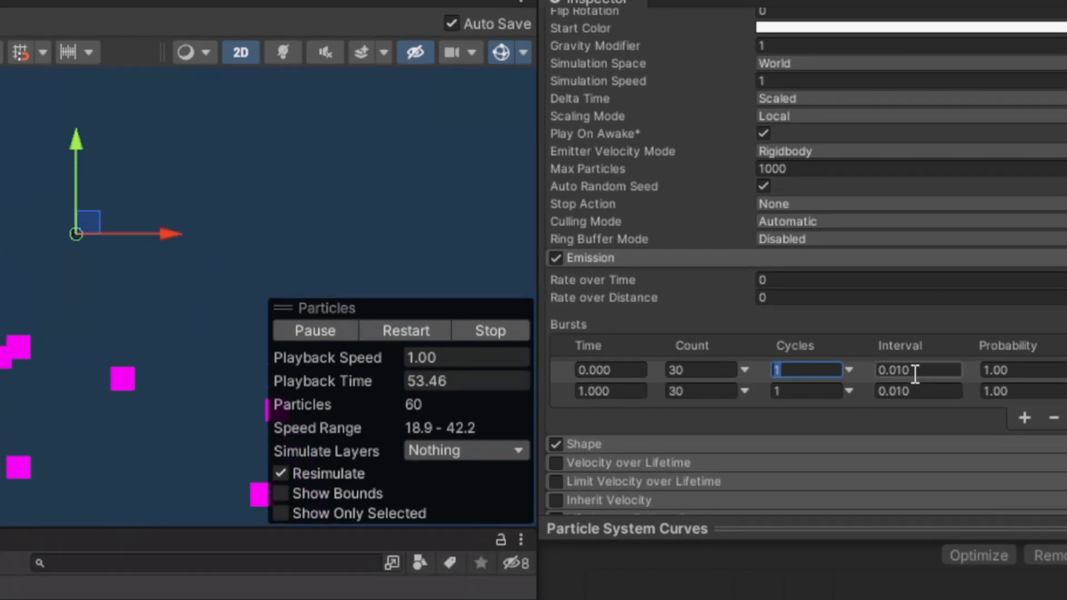
Add a third burst of 30 particles at time 2 and replay the particle preview from the start
left_click(1026, 418)
left_click(597, 412)
type("2")
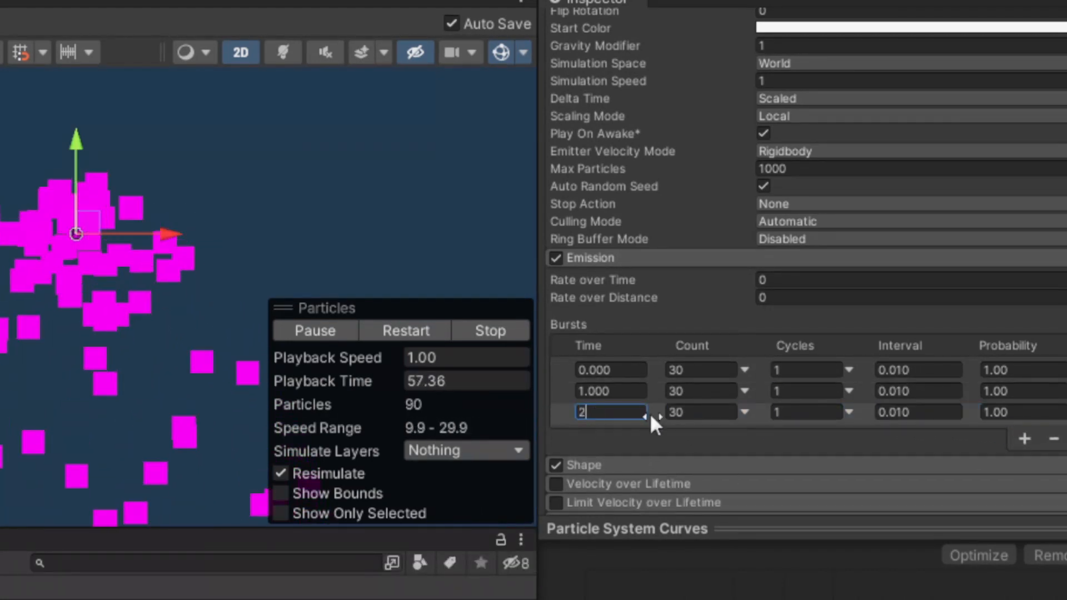
left_click(699, 391)
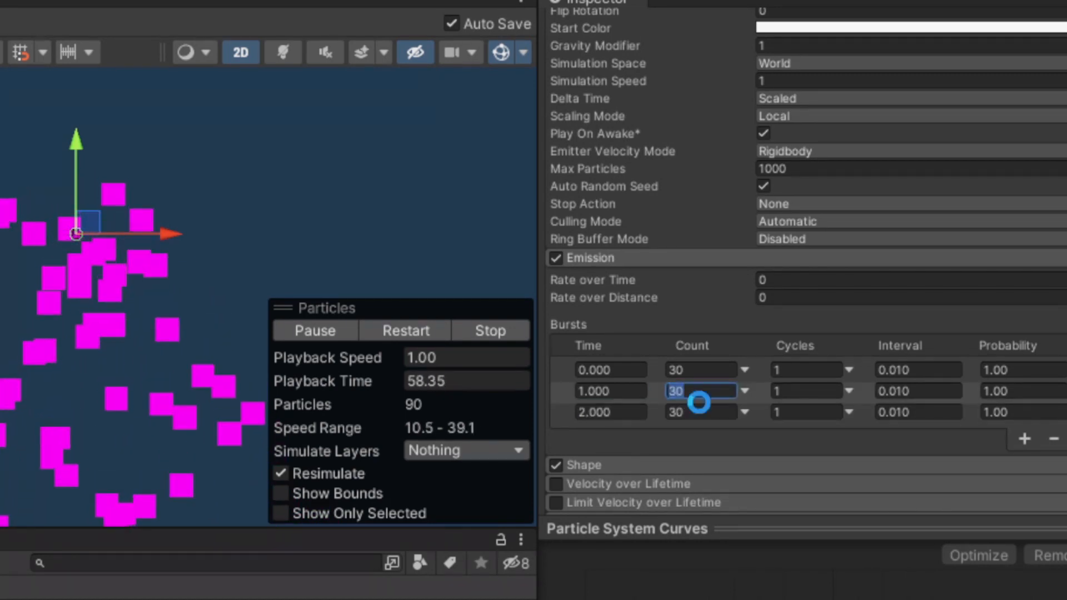
left_click(465, 329)
left_click(328, 335)
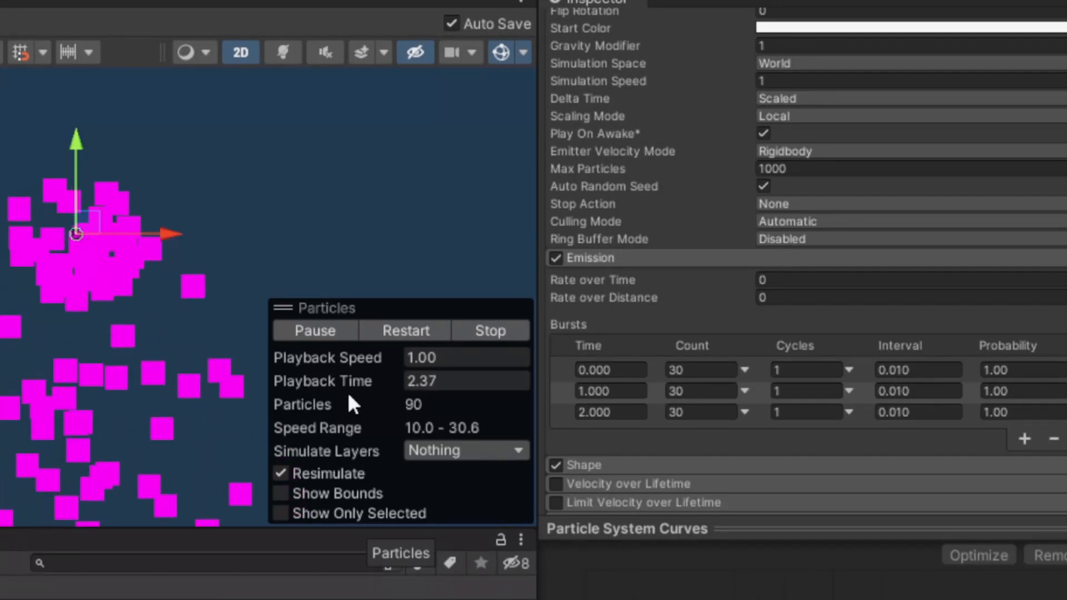
left_click(333, 329)
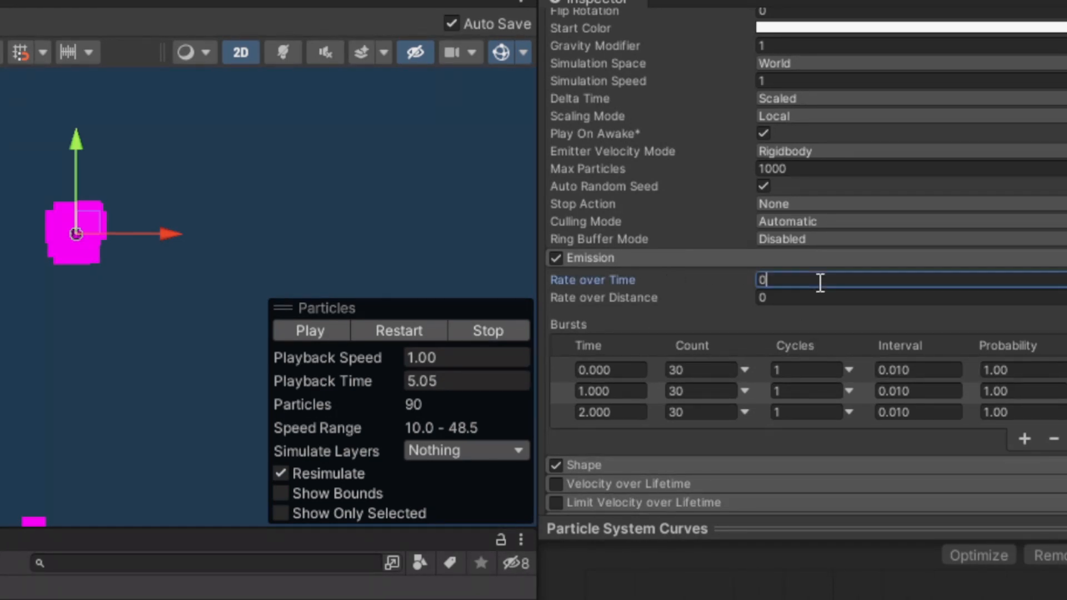
Set the Emission Rate over Time to 10 and remove every burst from the Bursts list
type("10")
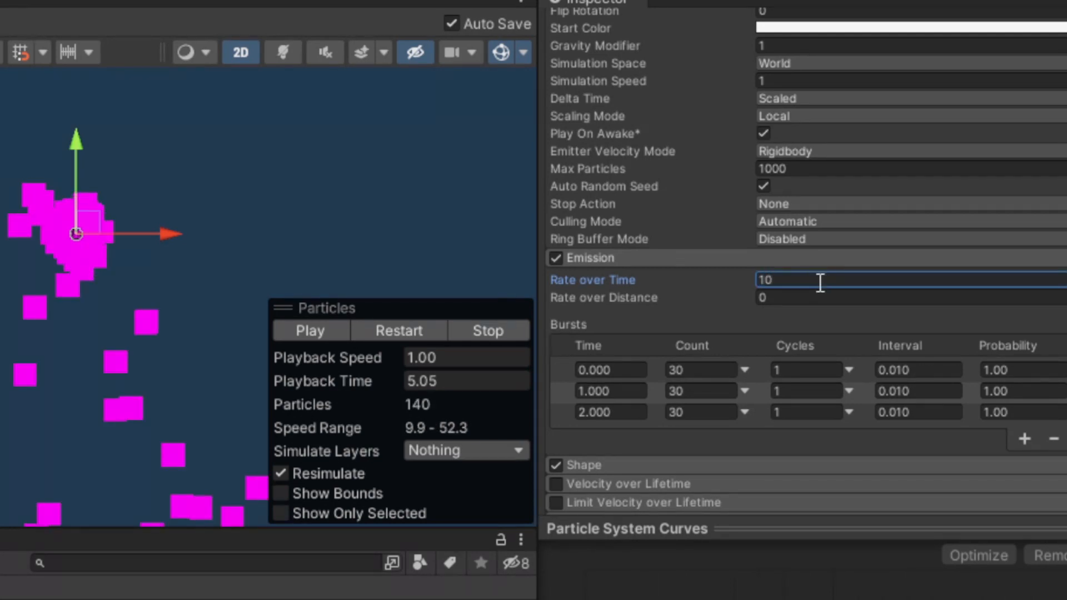
left_click(1055, 439)
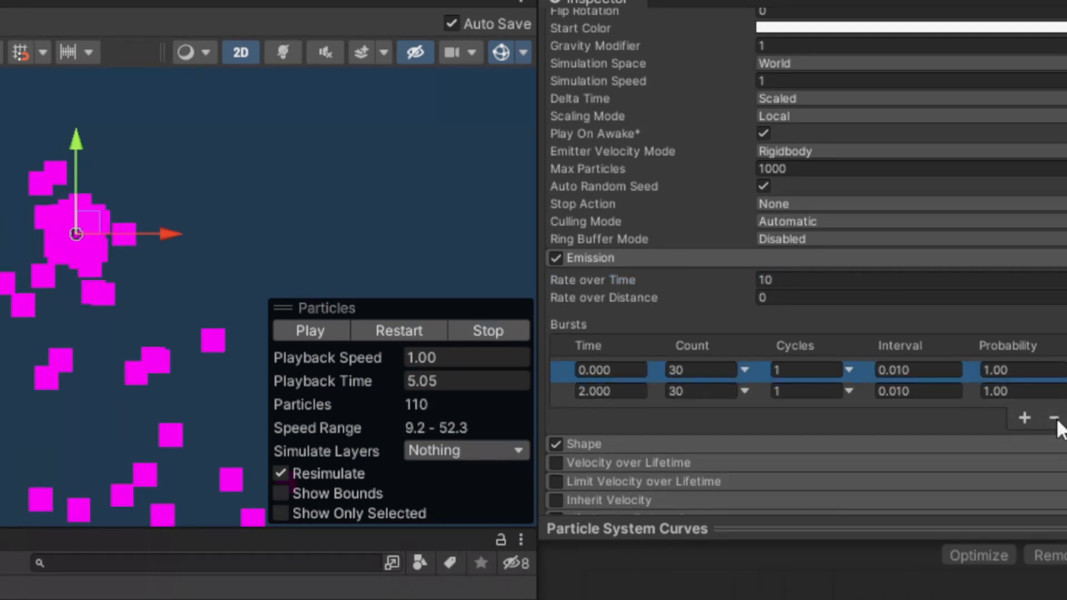
left_click(1054, 418)
left_click(1054, 395)
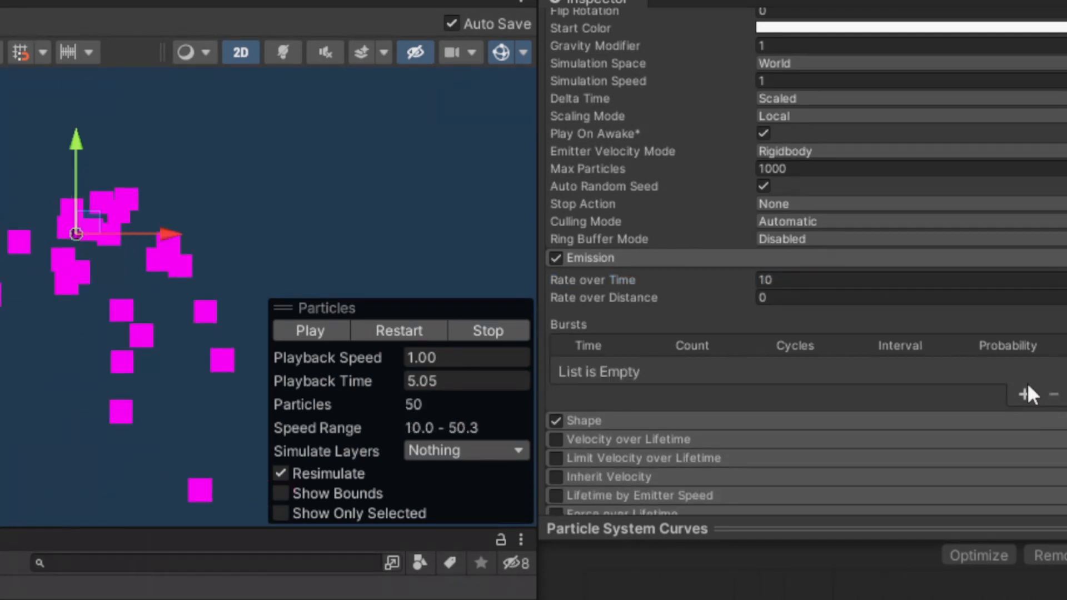
left_click(315, 330)
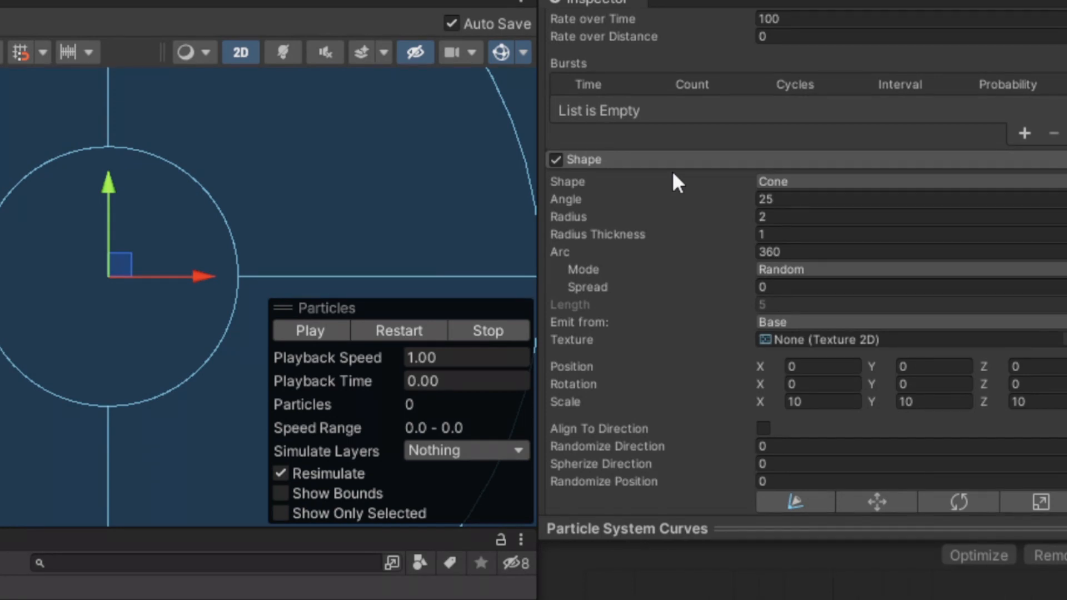
Undo the last Radius change in the Shape module and play the cone emitter's particle preview
key("ctrl+z")
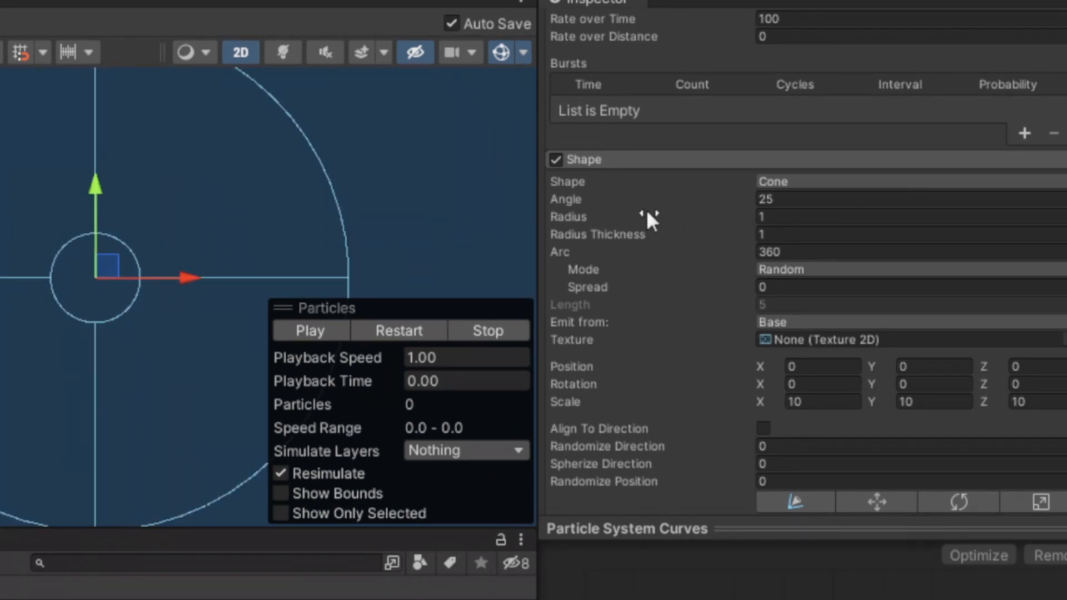
middle_click_drag(194, 232, 251, 230)
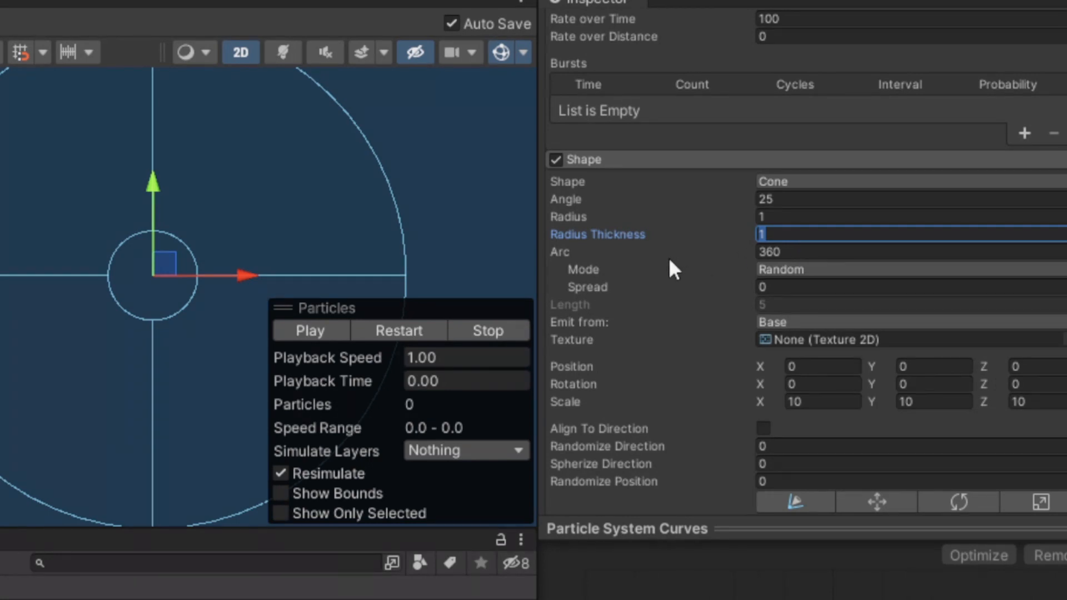
left_click(307, 331)
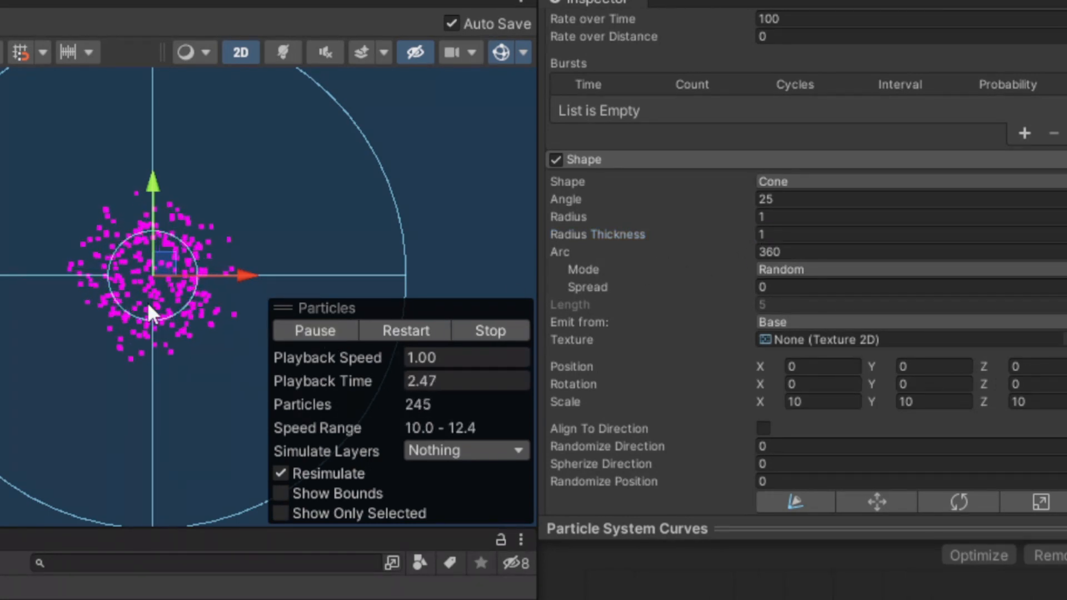
scroll(153, 292, "up", 4)
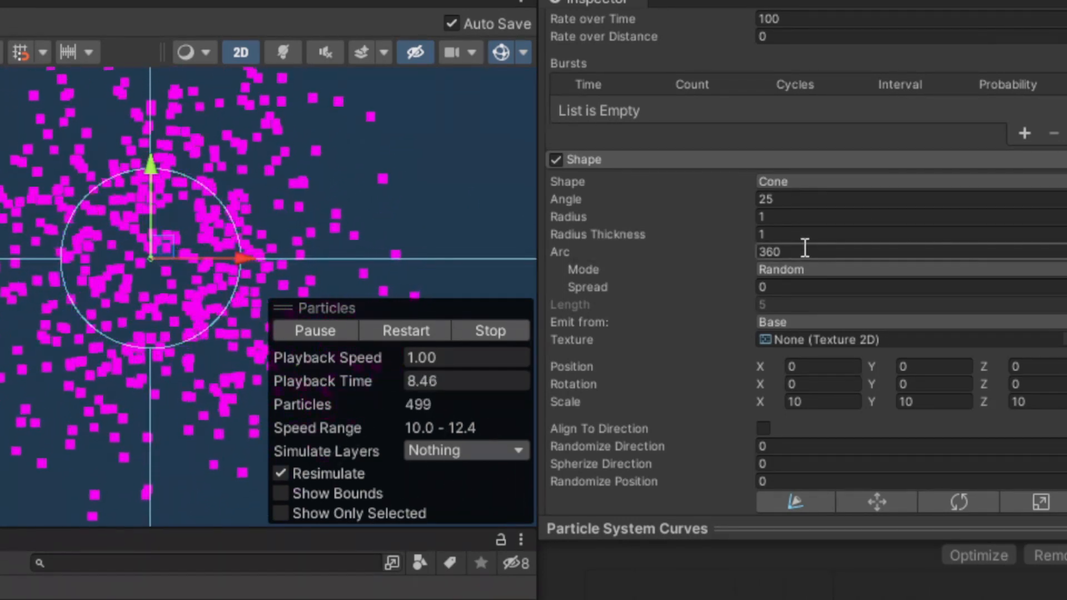
Try a Radius of 0.5 for the cone shape and examine the emission area up close
left_click(800, 216)
type("0.5")
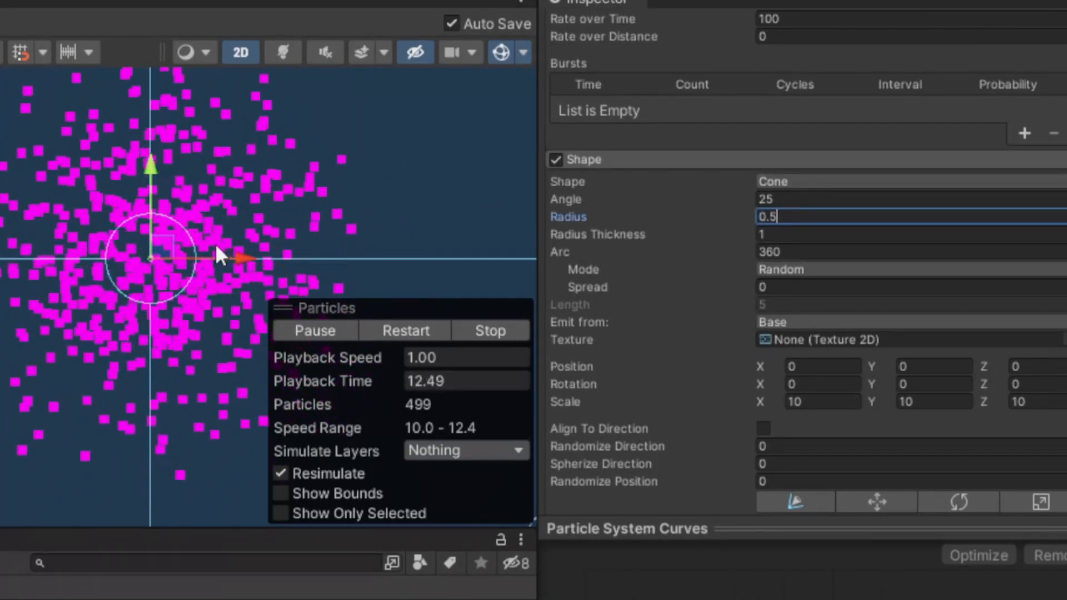
scroll(196, 250, "up", 2)
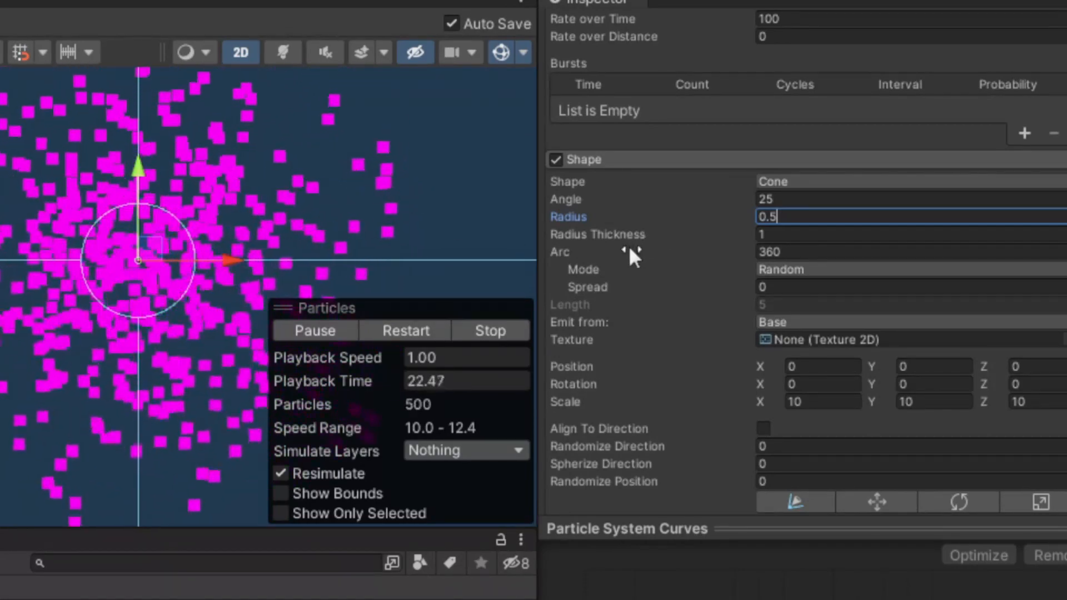
Try an Arc of 180 for the cone shape, and narrow it to 30
left_click(847, 251)
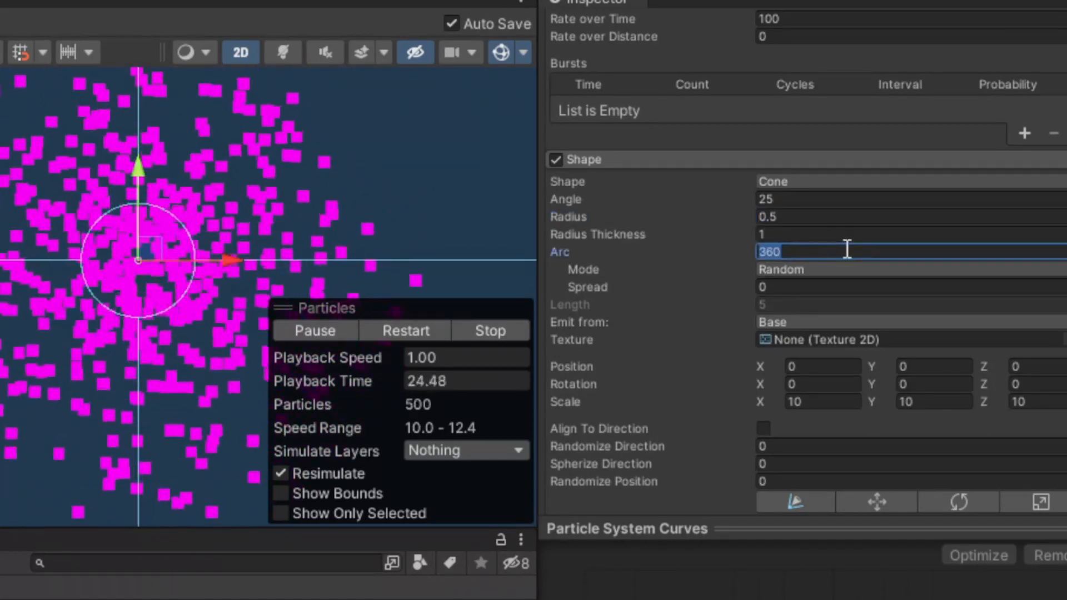
type("180")
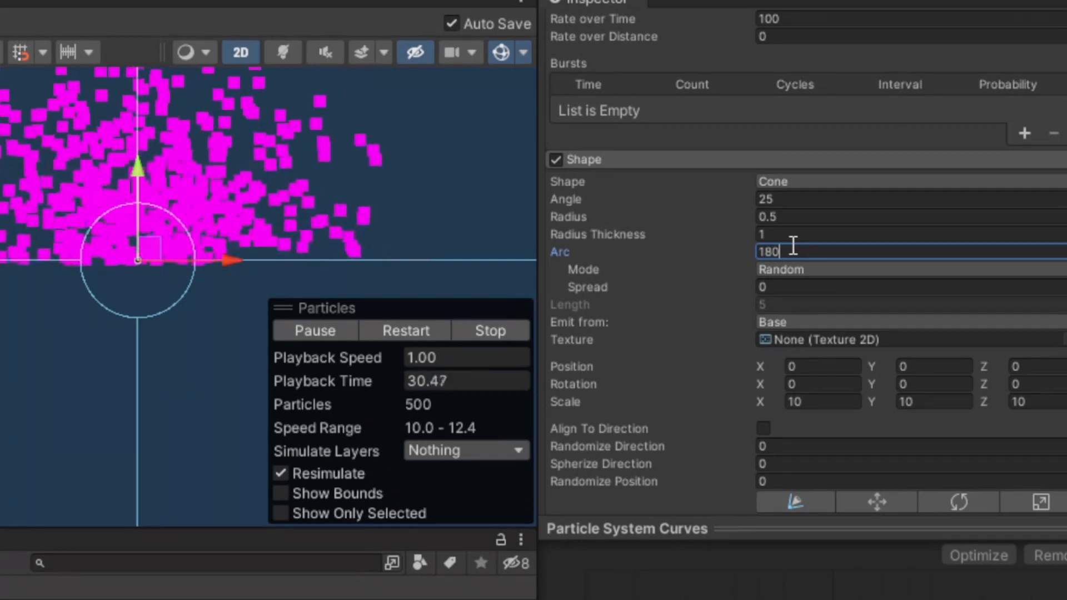
key("BackSpace")
key("BackSpace")
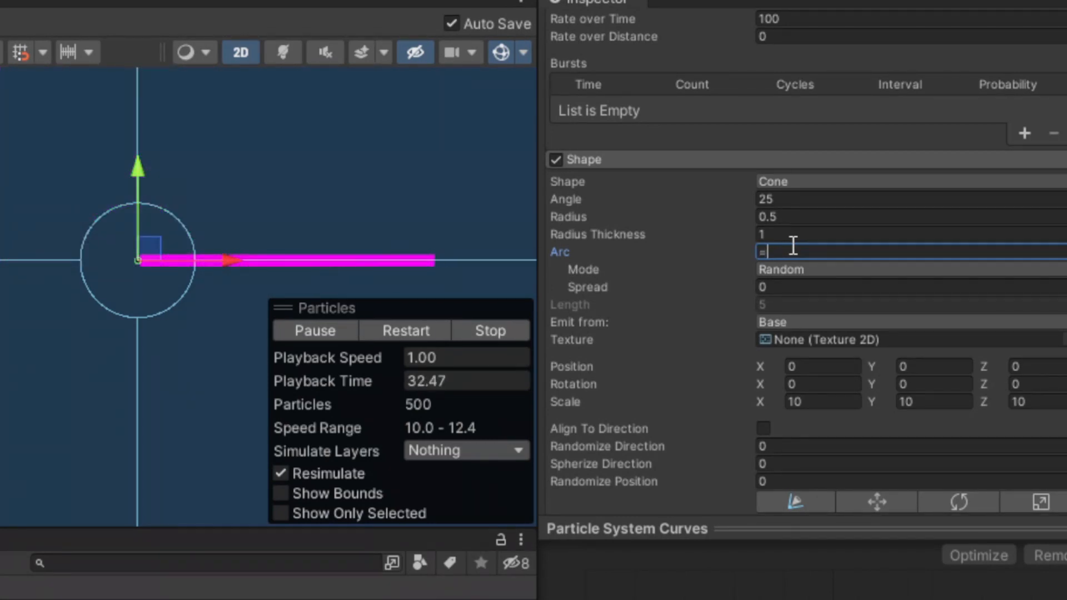
type("30")
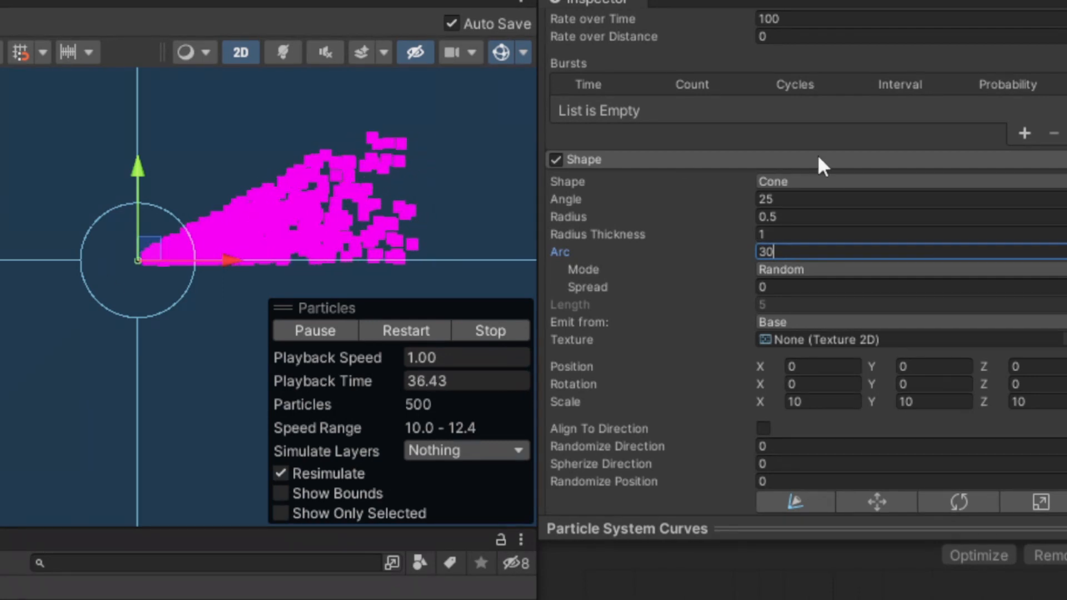
Try a cone Angle of 60 and examine the spread of the particles in the scene
left_click(789, 218)
left_click(798, 201)
type("60")
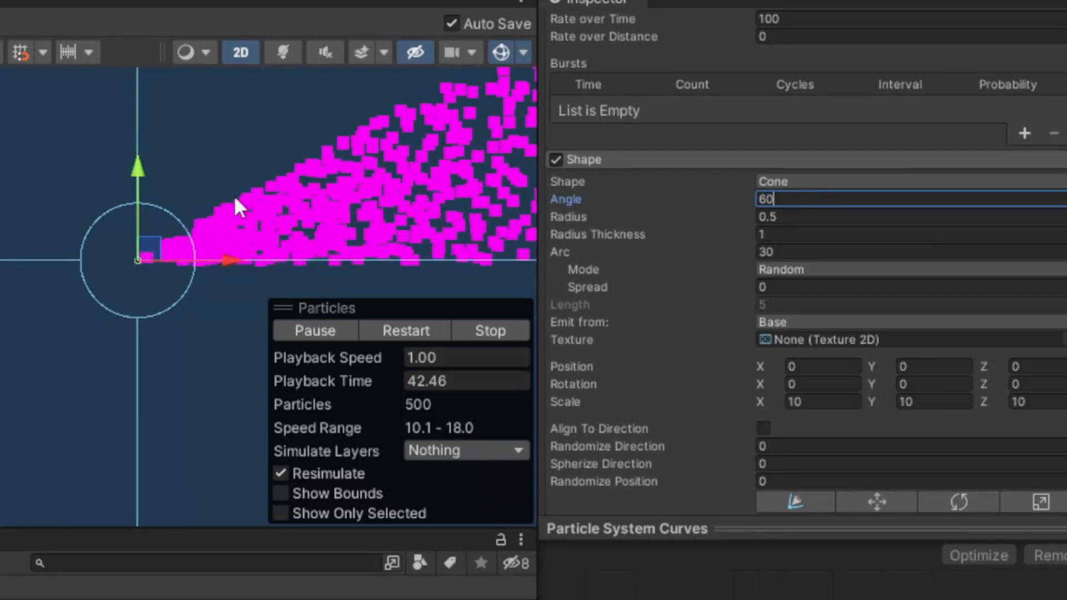
scroll(273, 180, "down", 3)
scroll(287, 255, "up", 1)
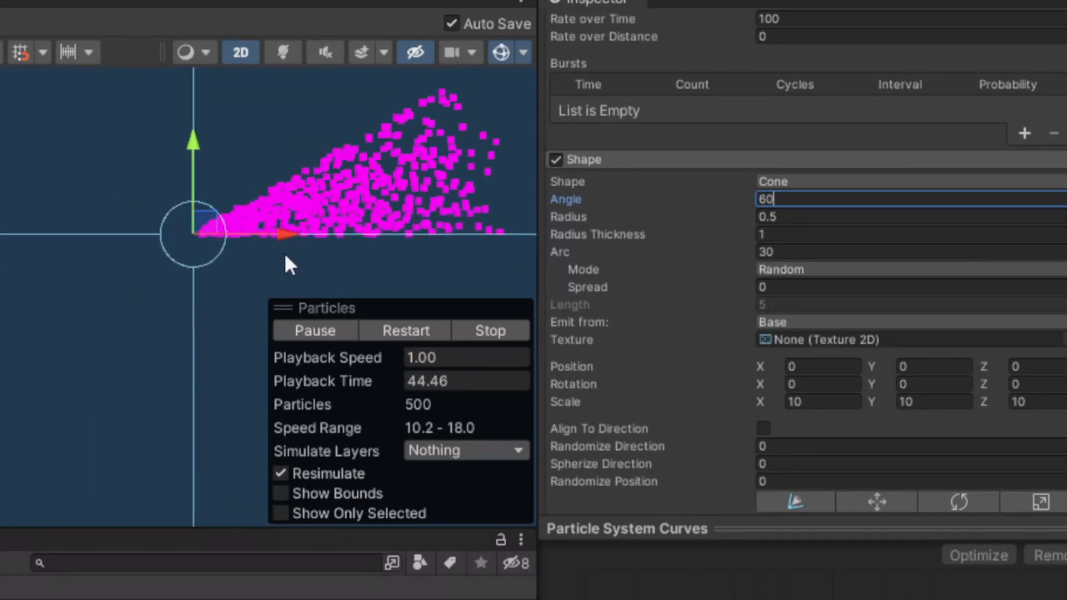
scroll(288, 235, "down", 3)
scroll(298, 223, "up", 1)
scroll(311, 223, "up", 2)
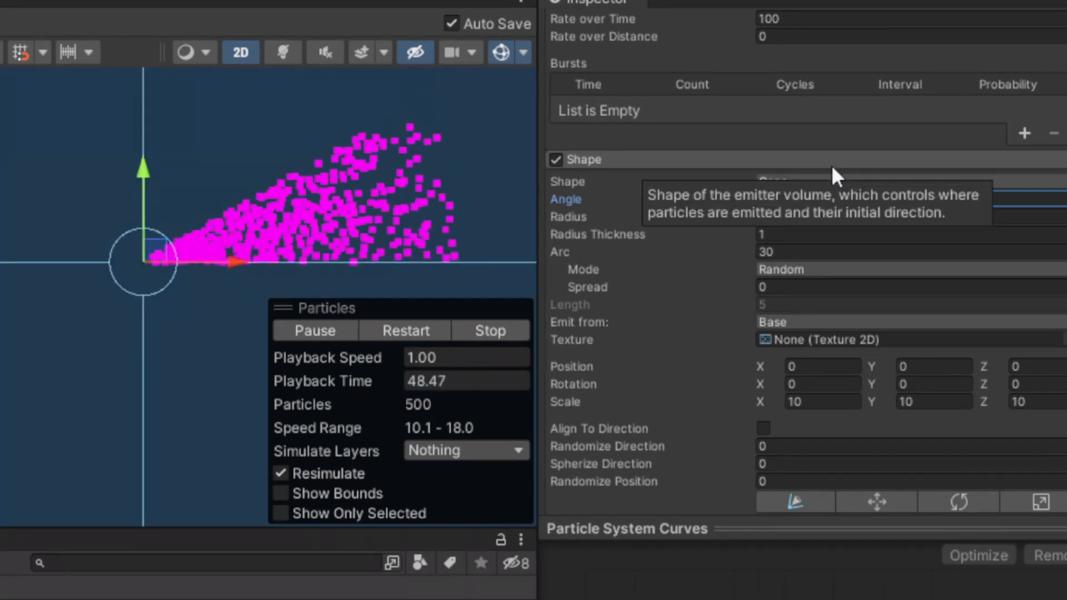
Try a cone Angle of 90, and reduce it to 2 to compare the particle spread
key("BackSpace")
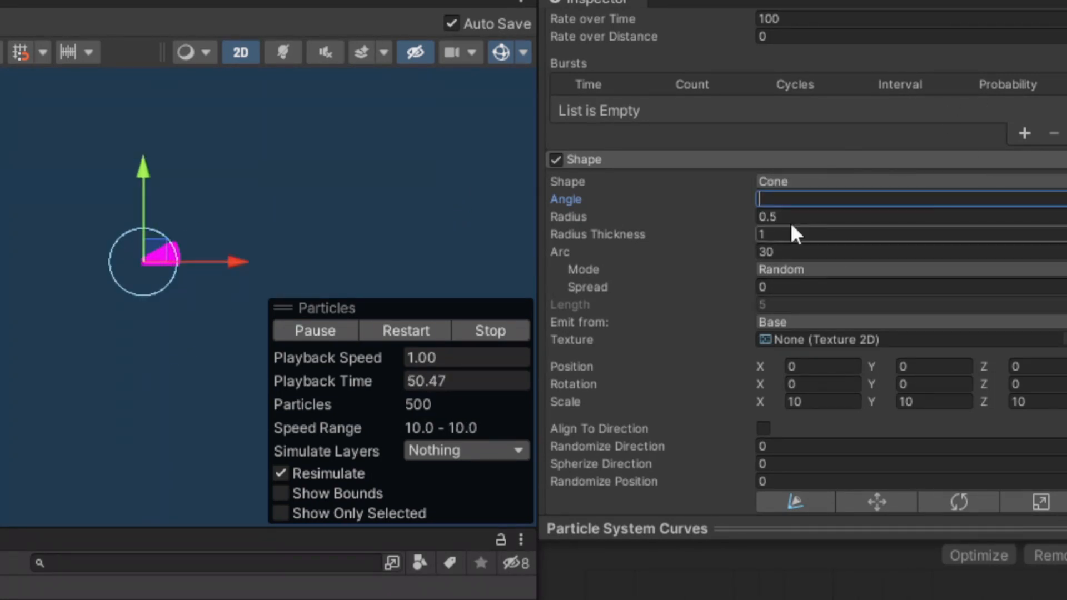
type("90")
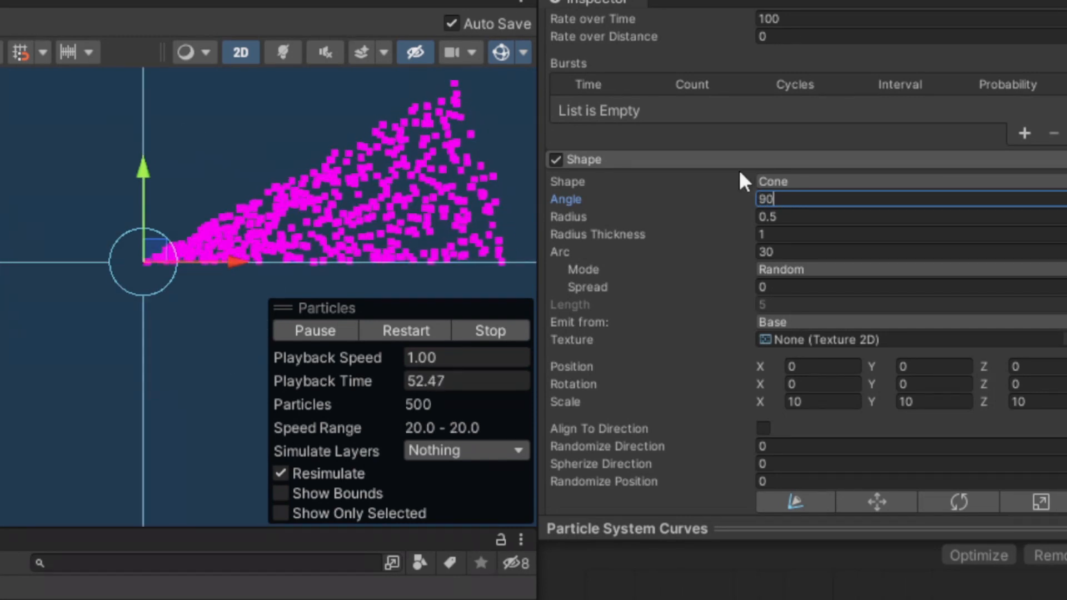
double_click(793, 200)
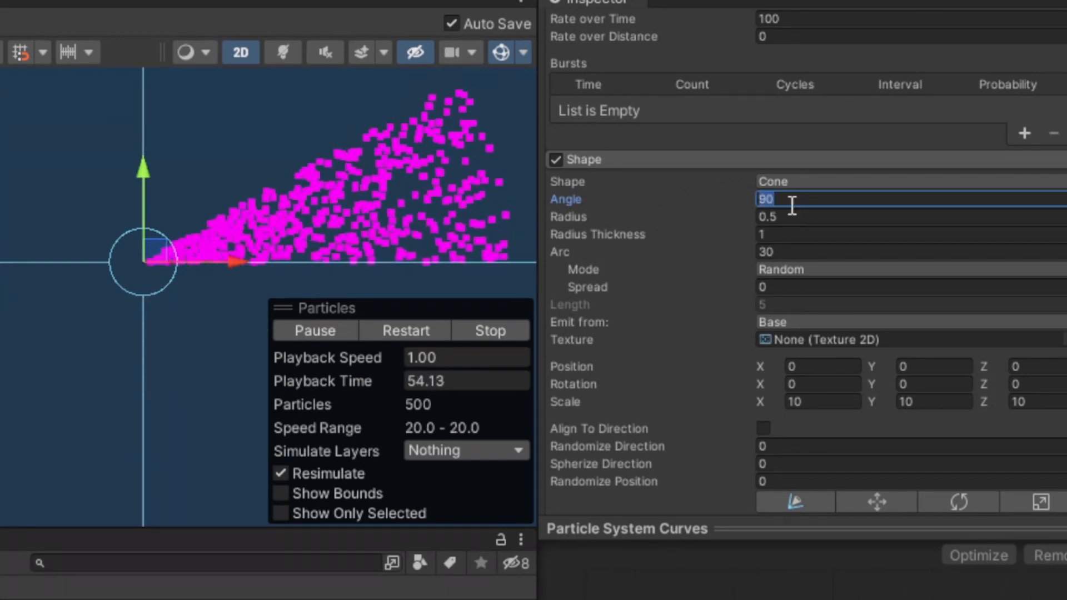
type("1")
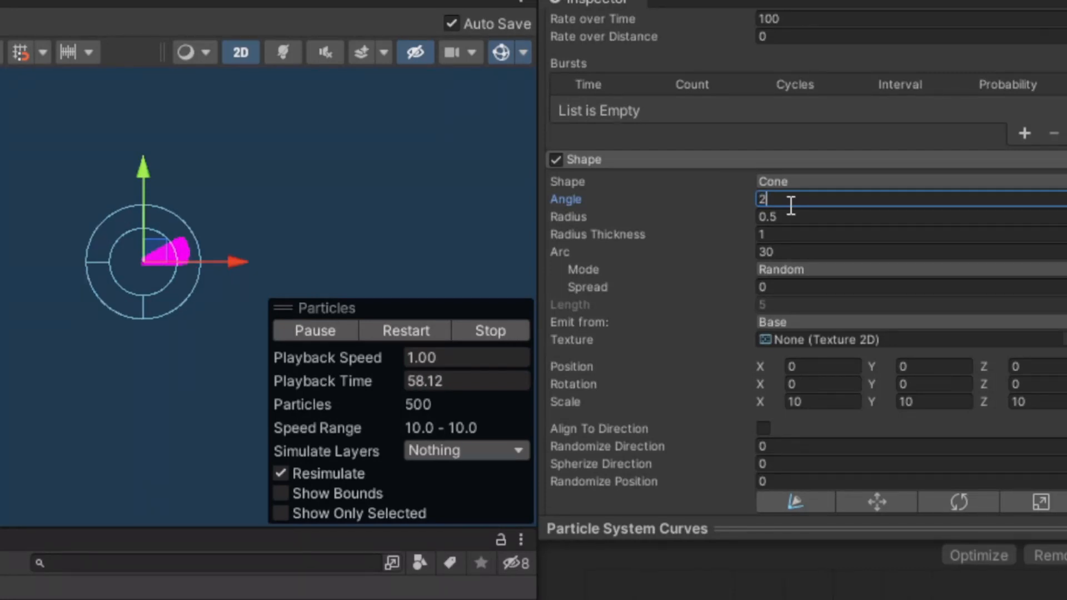
Gradually increase the cone's Angle to about 9.62 while watching the preview
left_click(565, 198)
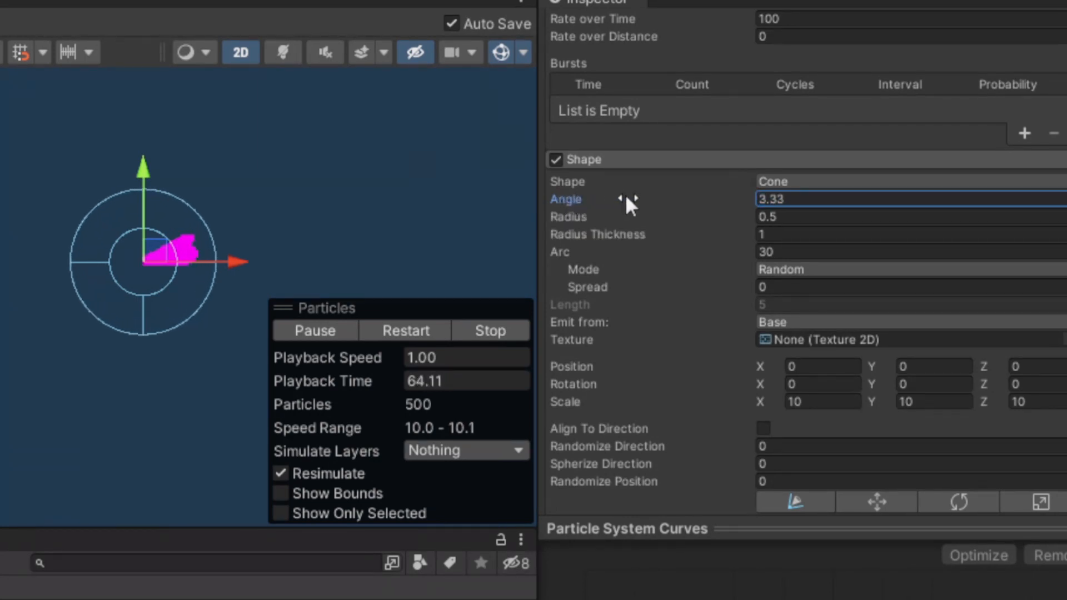
left_click_drag(626, 197, 751, 199)
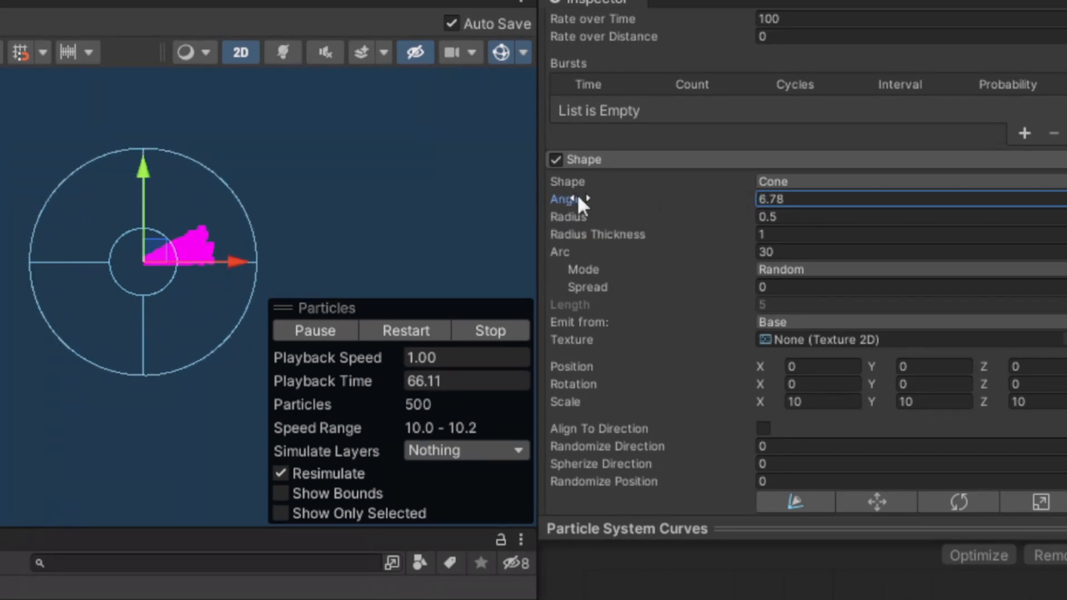
left_click_drag(577, 199, 654, 256)
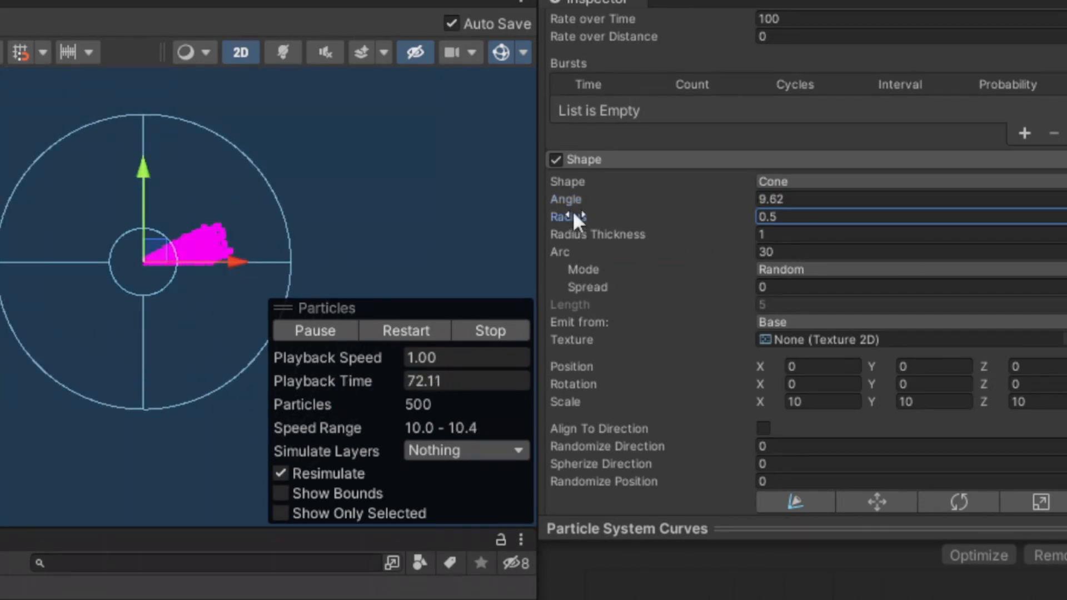
Increase the cone's Radius to about 2.25 and set its Arc to 360
mouse_move(573, 213)
left_mouse_down()
mouse_move(622, 213)
mouse_move(572, 224)
left_mouse_up()
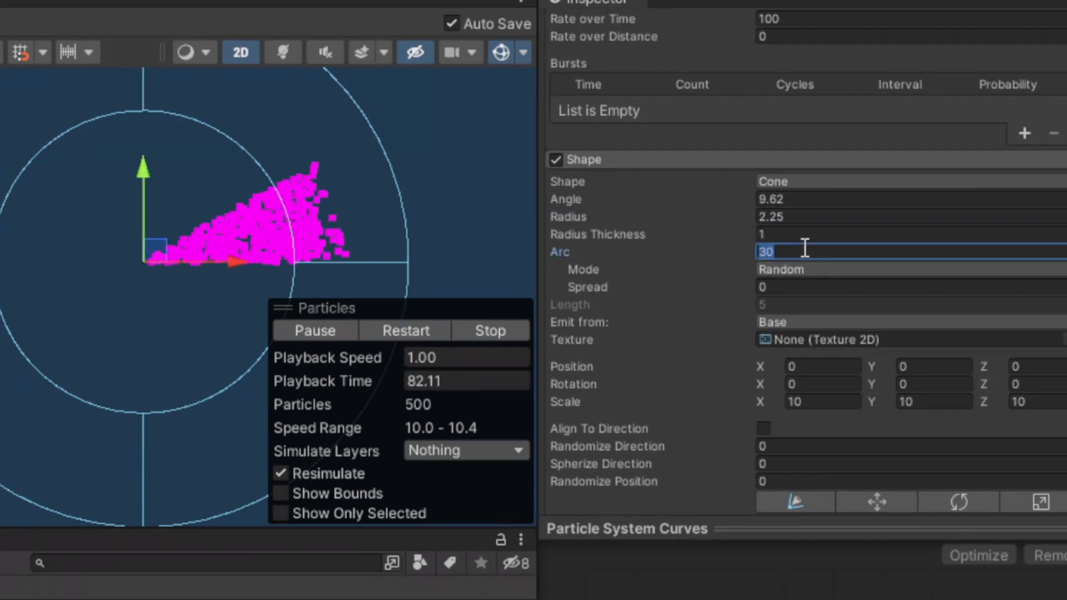
type("360")
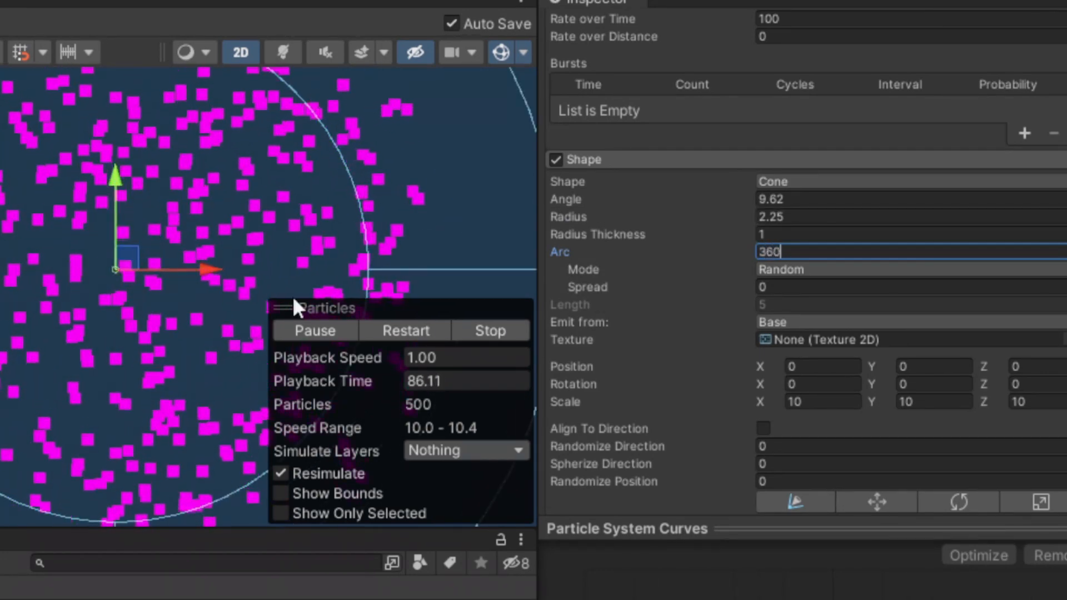
scroll(205, 296, "down", 2)
scroll(204, 289, "down", 3)
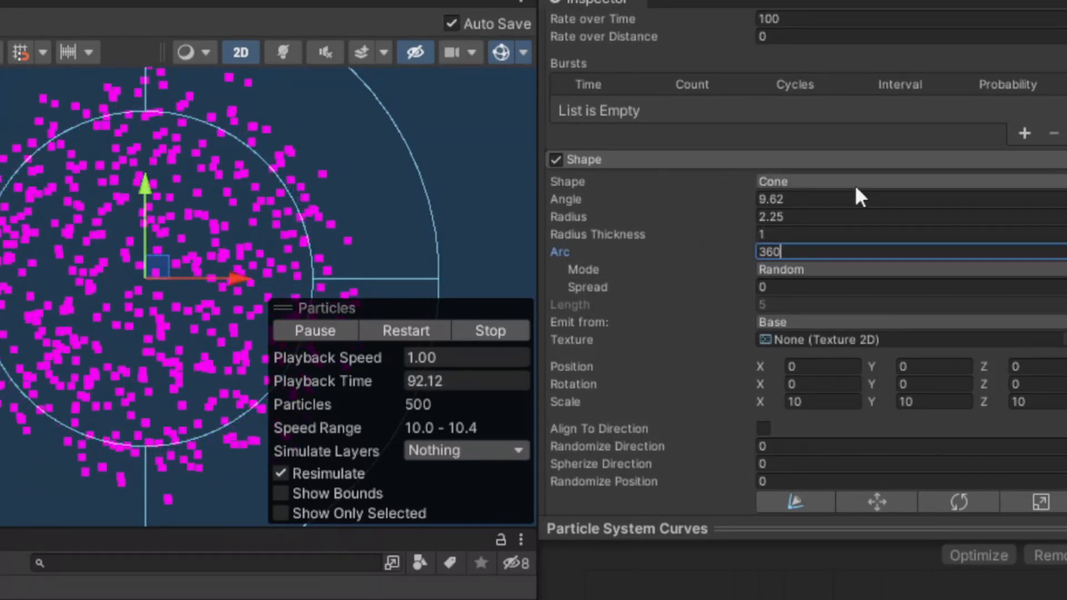
Try the Sphere emitter shape to see its particle spread, and return the shape to Cone
left_click(808, 176)
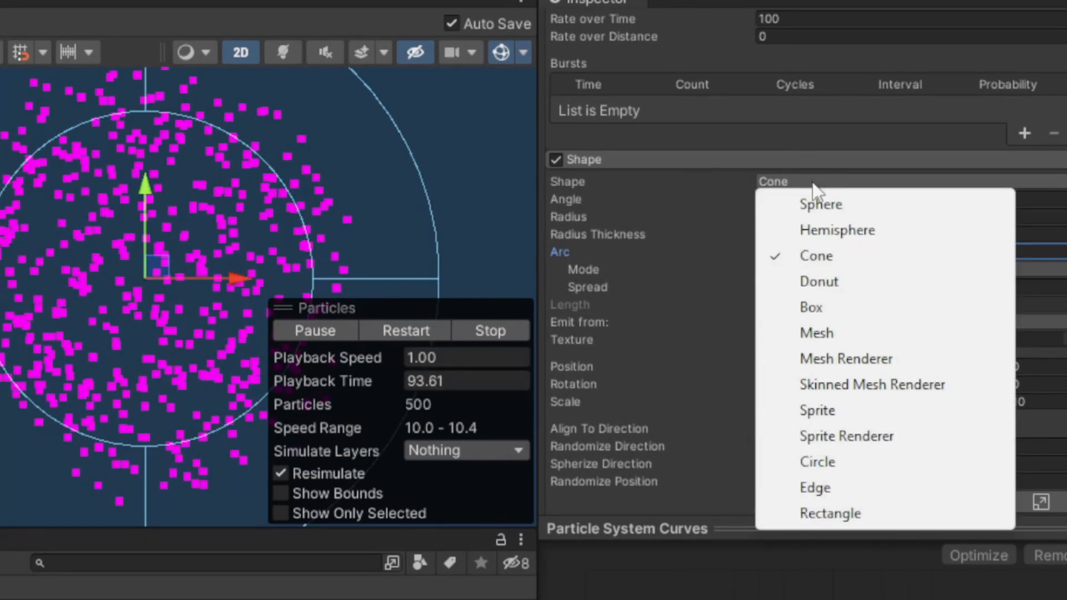
left_click(814, 207)
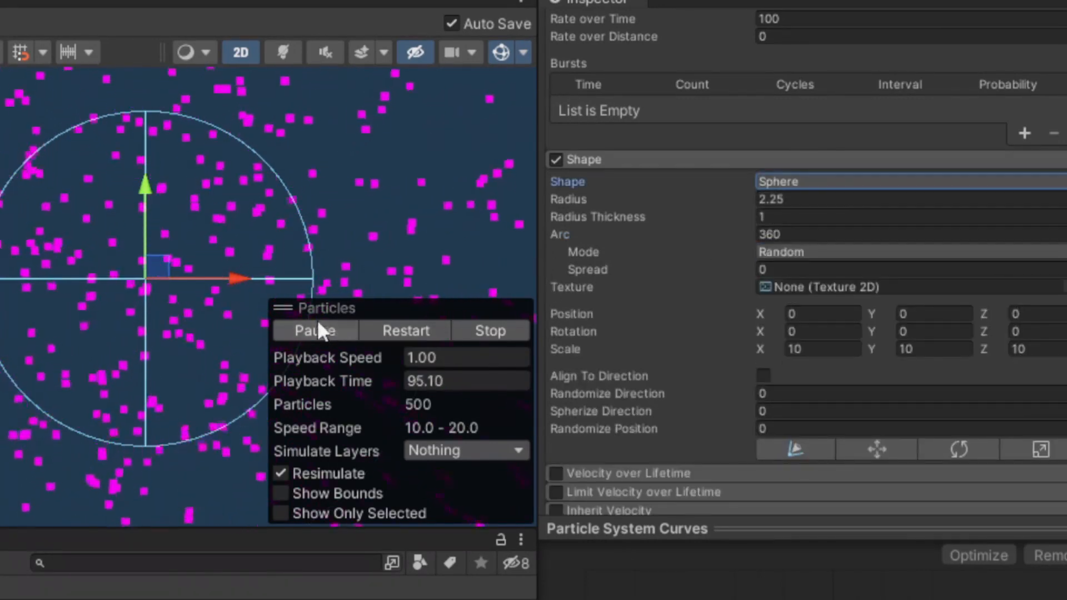
scroll(195, 305, "down", 1)
scroll(192, 299, "down", 1)
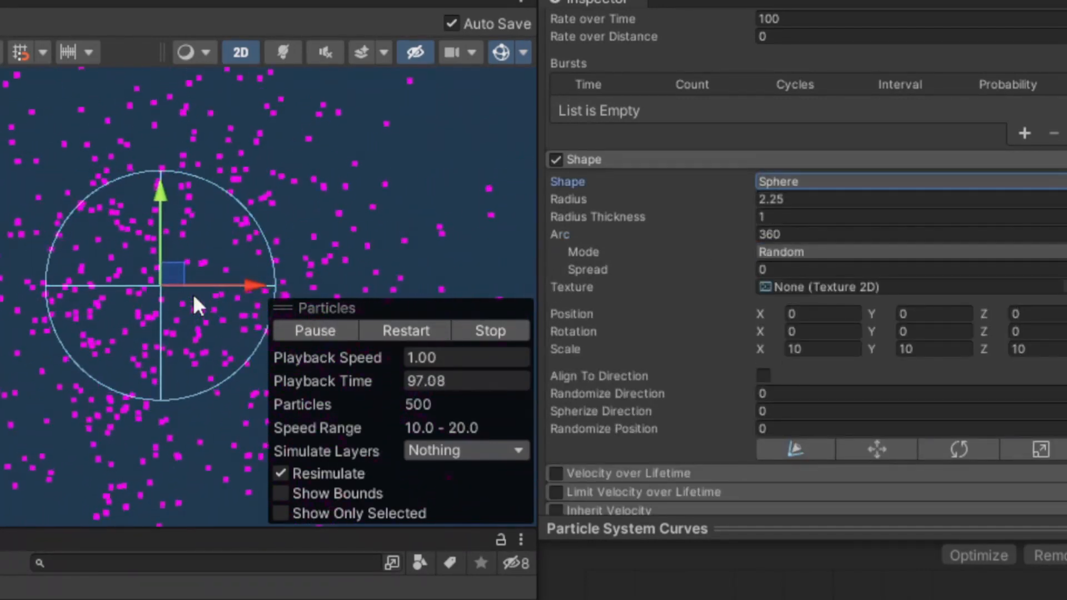
left_click(848, 183)
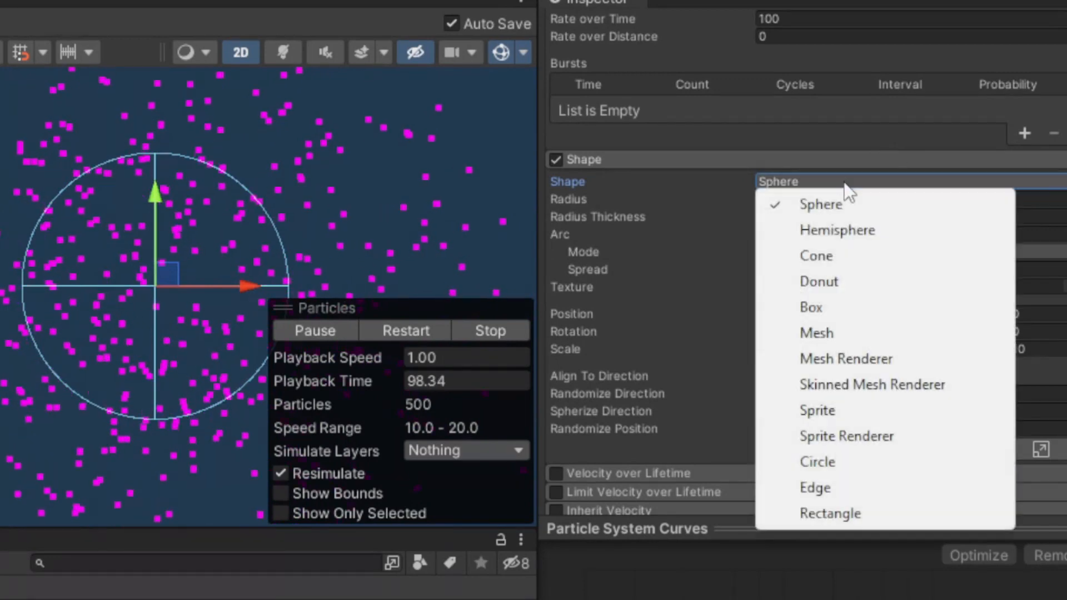
left_click(833, 250)
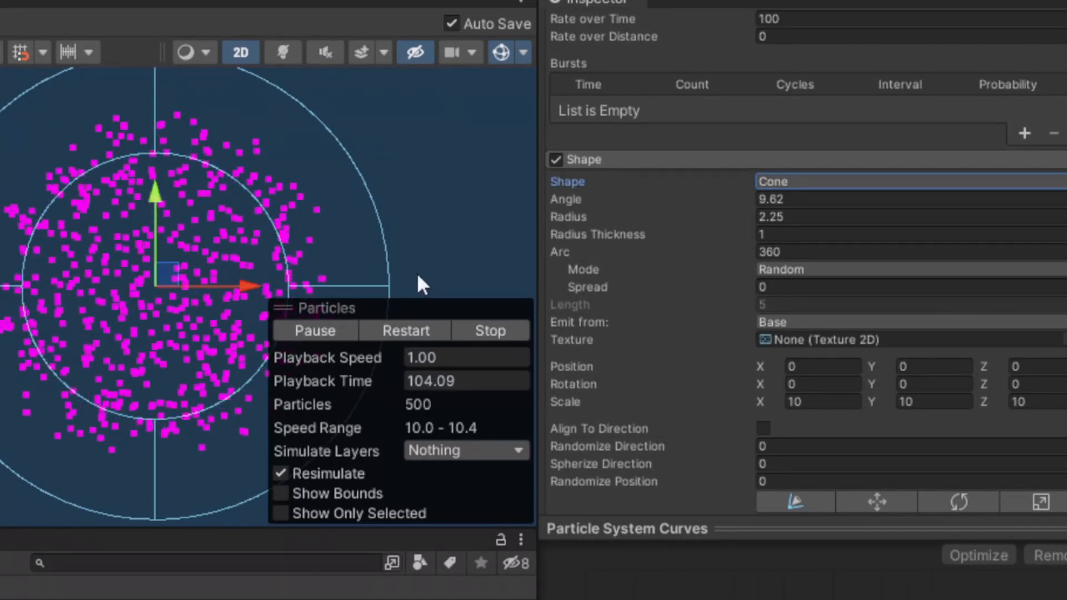
Shrink the cone's Radius to 0.0001 to compare the particle spread, and raise it to 0.74
left_click_drag(674, 215, 544, 225)
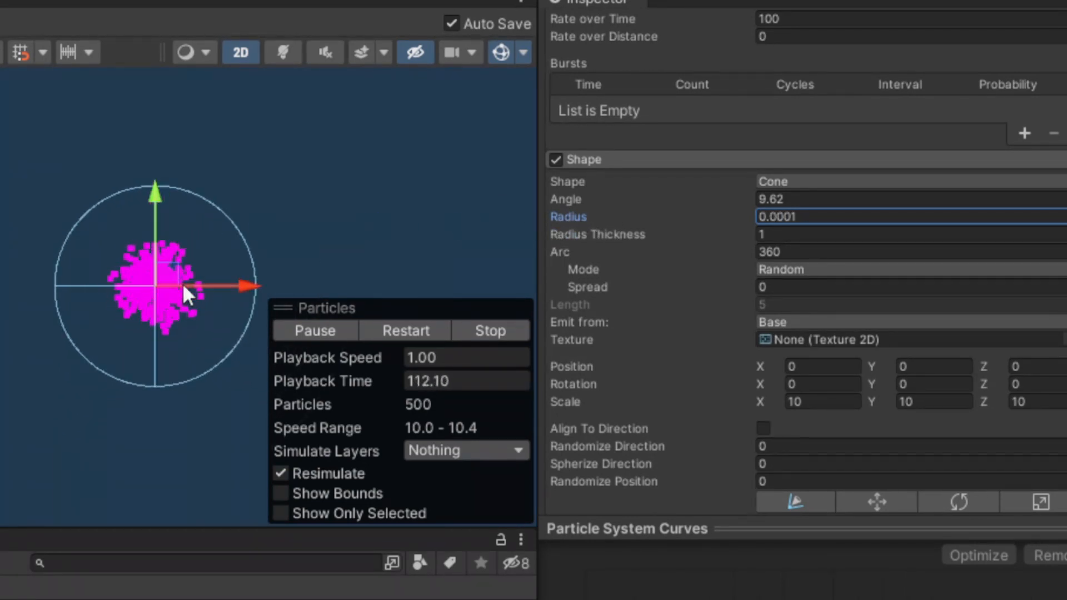
left_click_drag(578, 211, 883, 238)
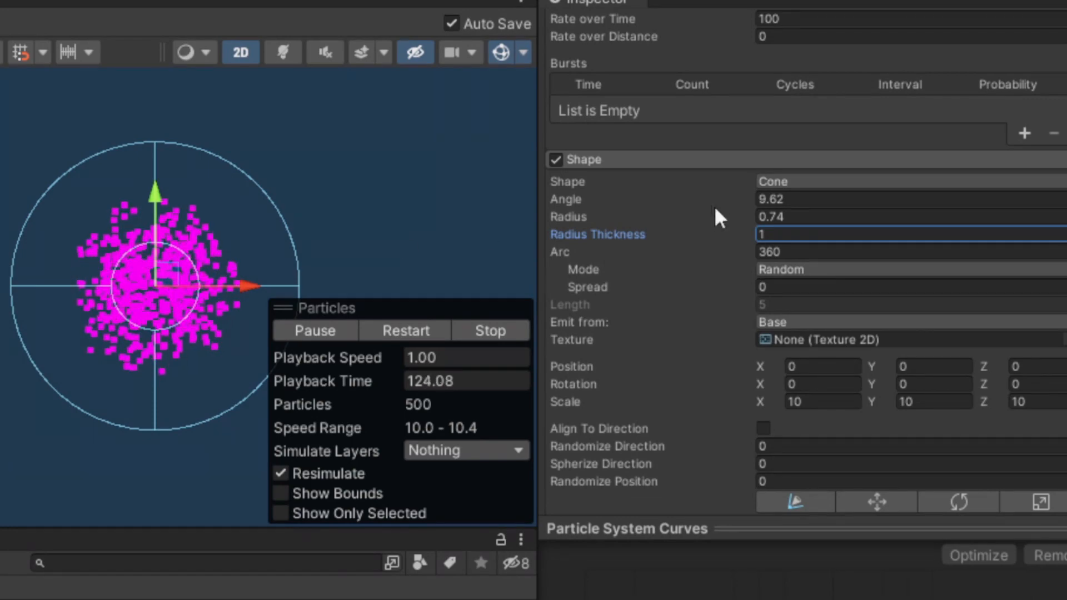
Switch the emitter shape to Sphere and examine how particles leave its 0.74 radius
left_click(812, 181)
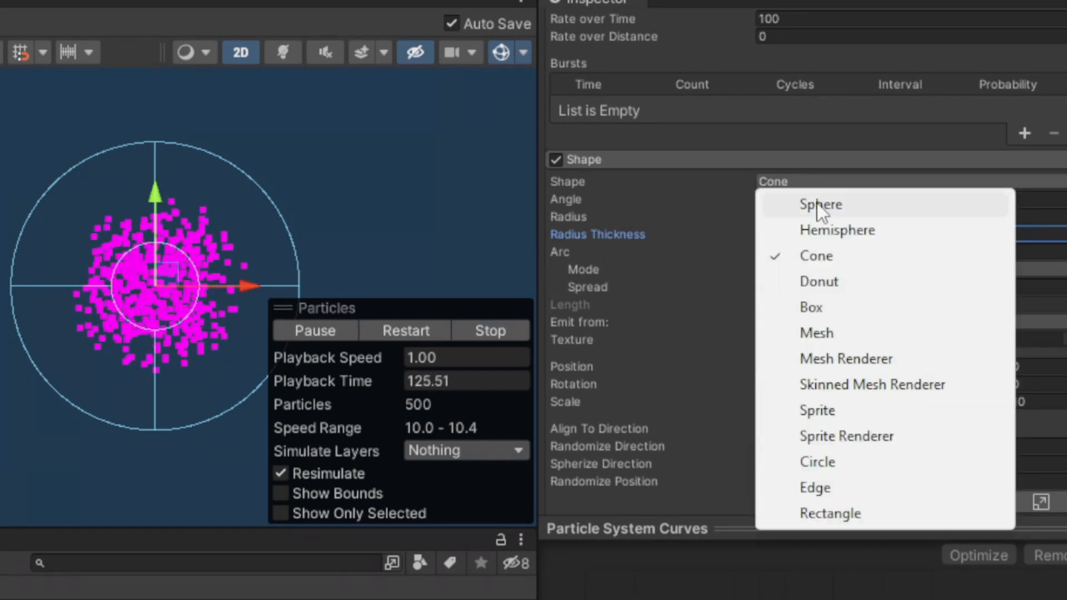
left_click(816, 203)
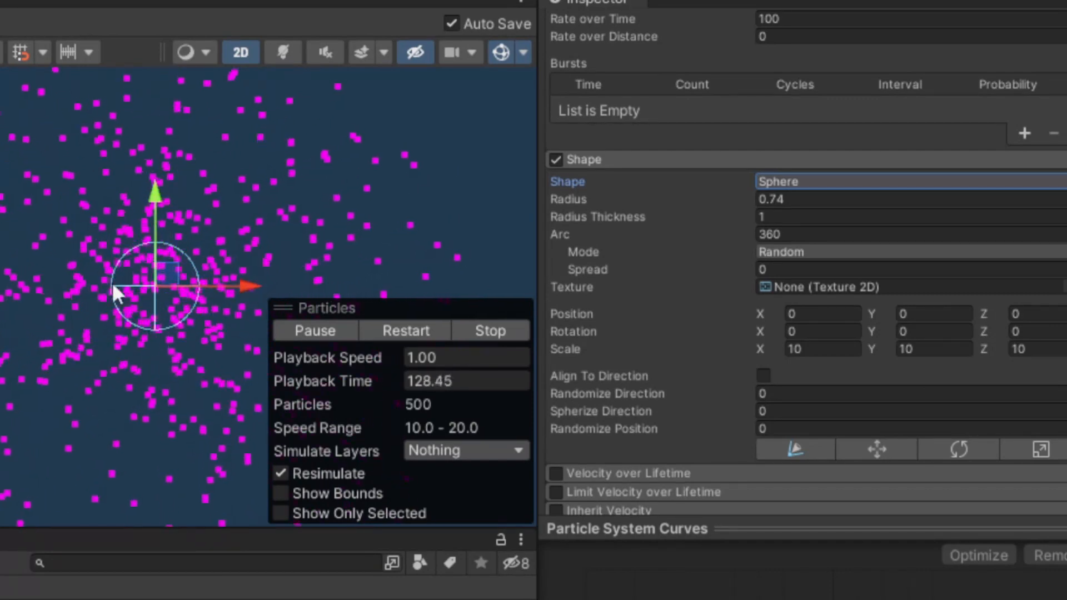
scroll(148, 298, "up", 3)
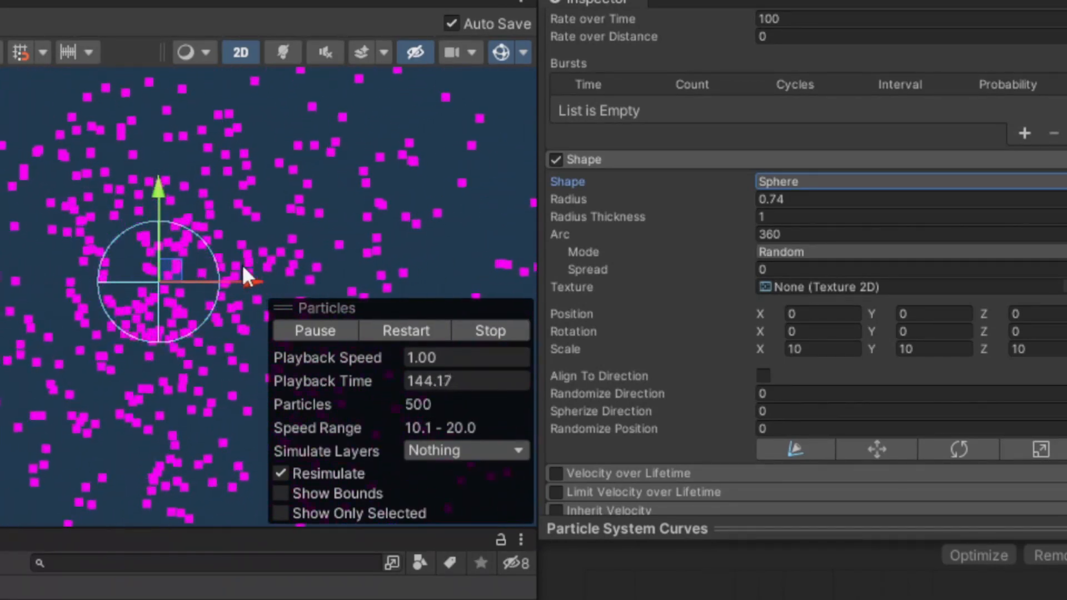
Change the emitter shape to Donut and bring its Shape module settings into view
left_click(824, 181)
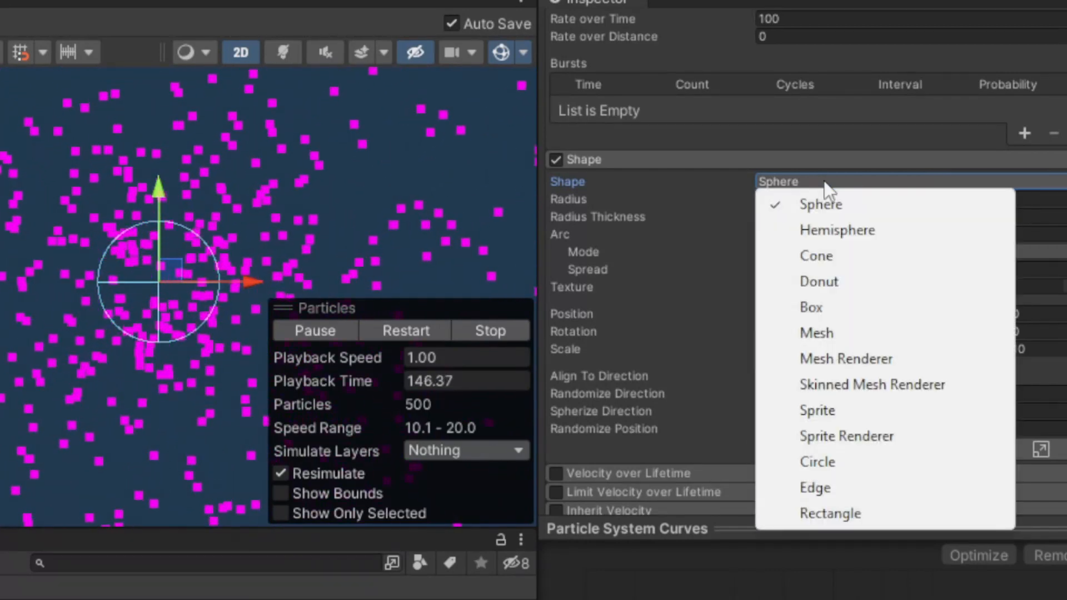
left_click(842, 289)
left_click(846, 165)
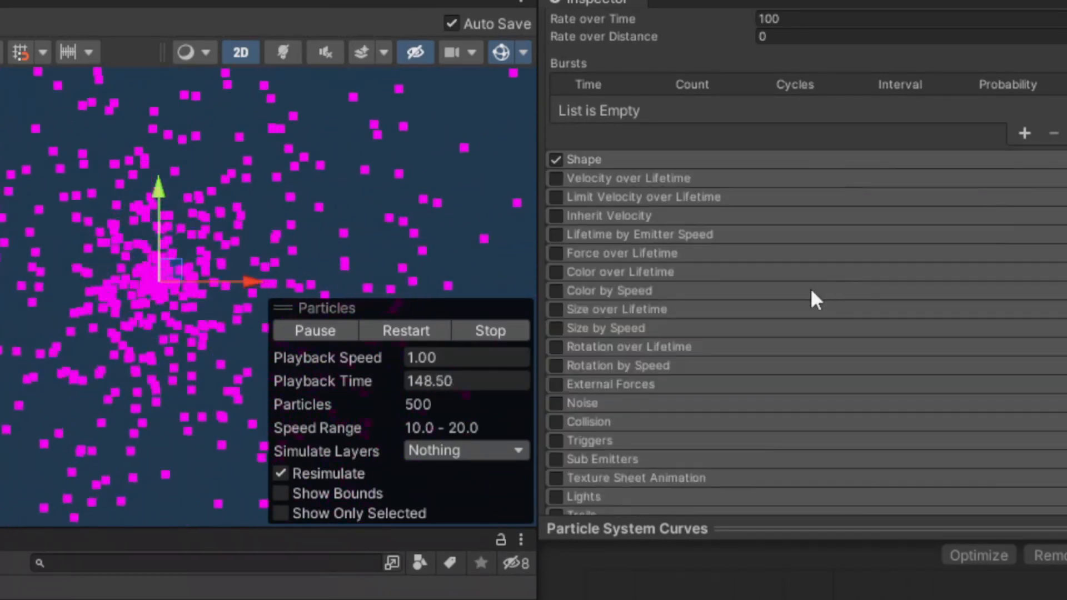
scroll(817, 222, "up", 4)
left_click(708, 415)
scroll(752, 405, "down", 2)
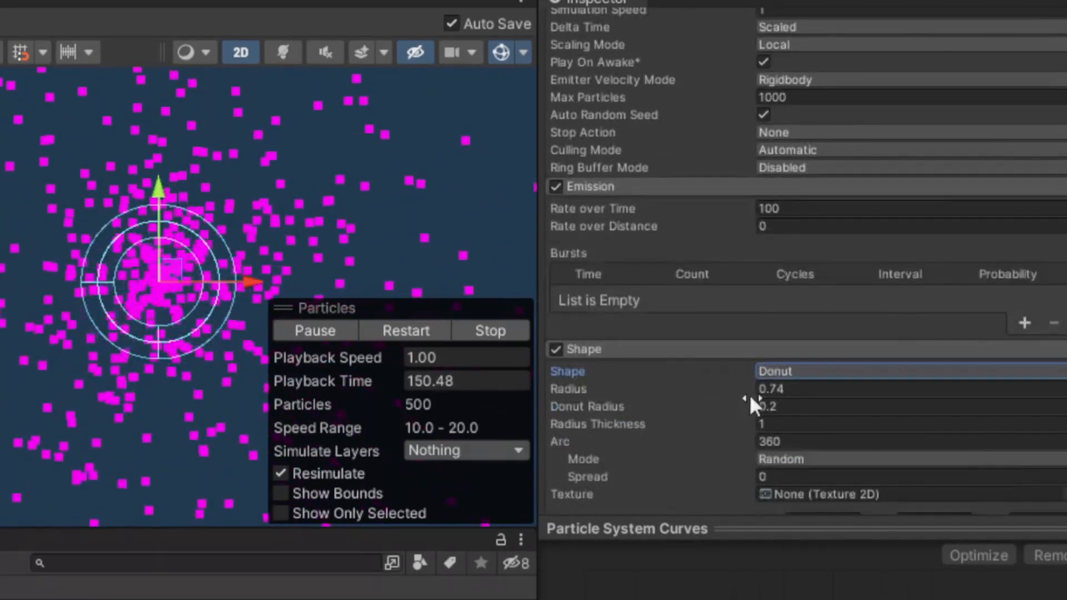
Change the emitter shape to Box and try emitting from its Shell and its Edge
left_click(839, 307)
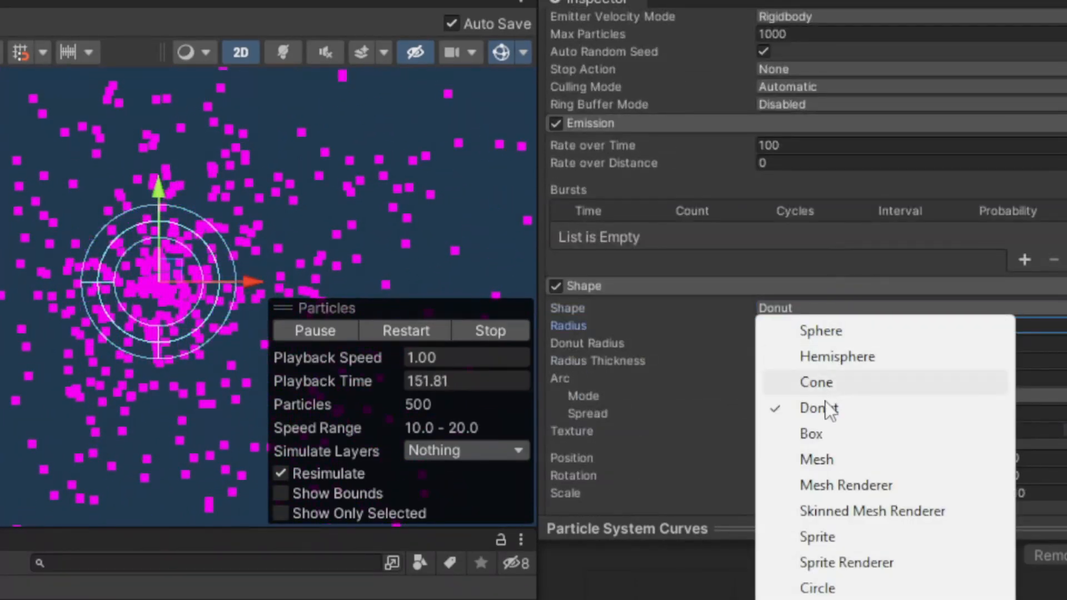
left_click(824, 434)
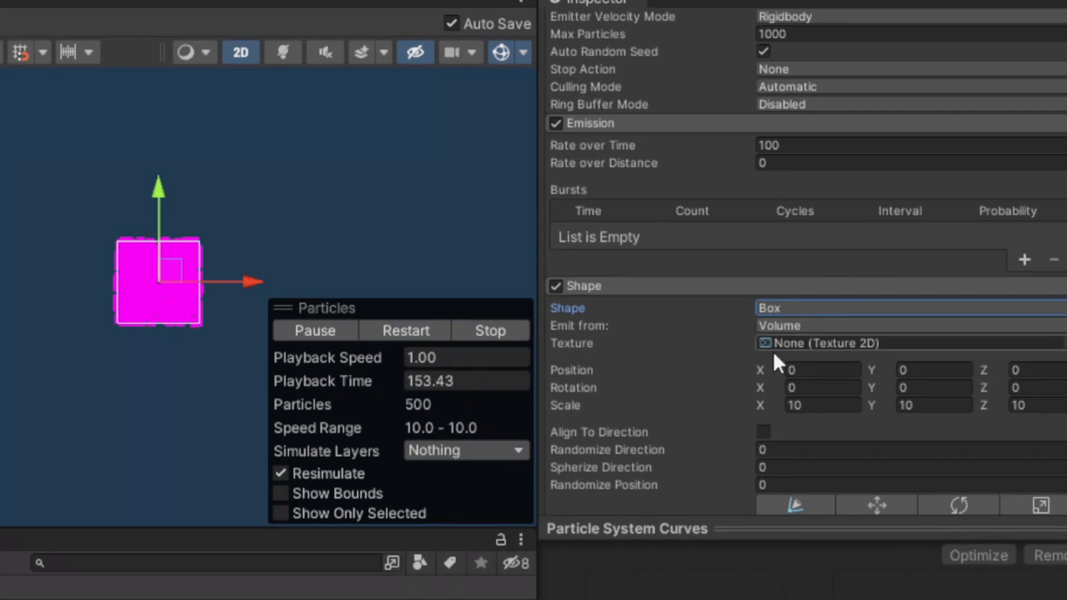
left_click(837, 328)
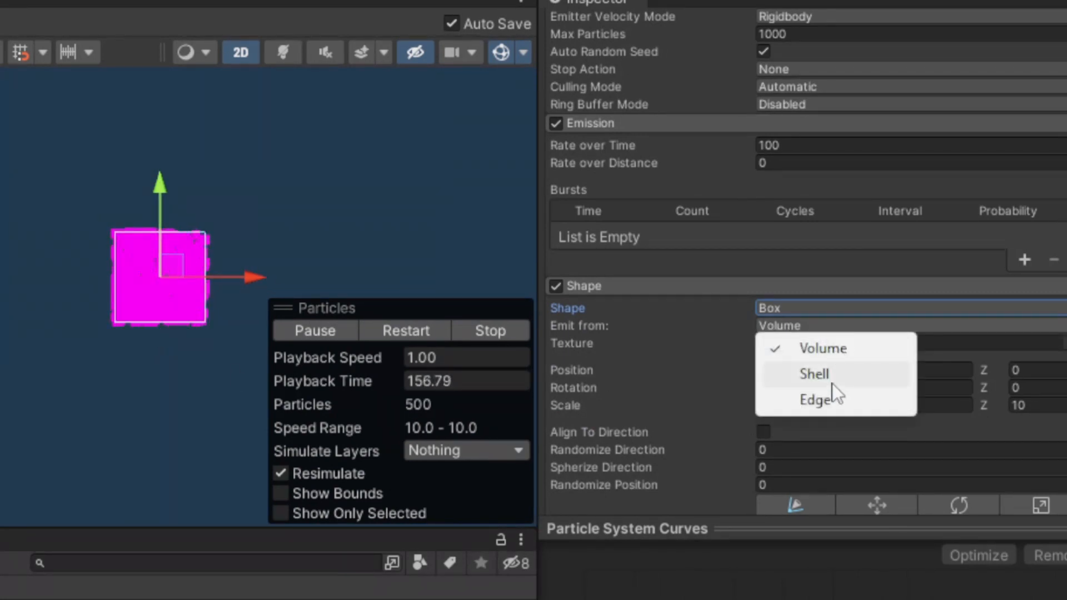
left_click(826, 374)
left_click(828, 327)
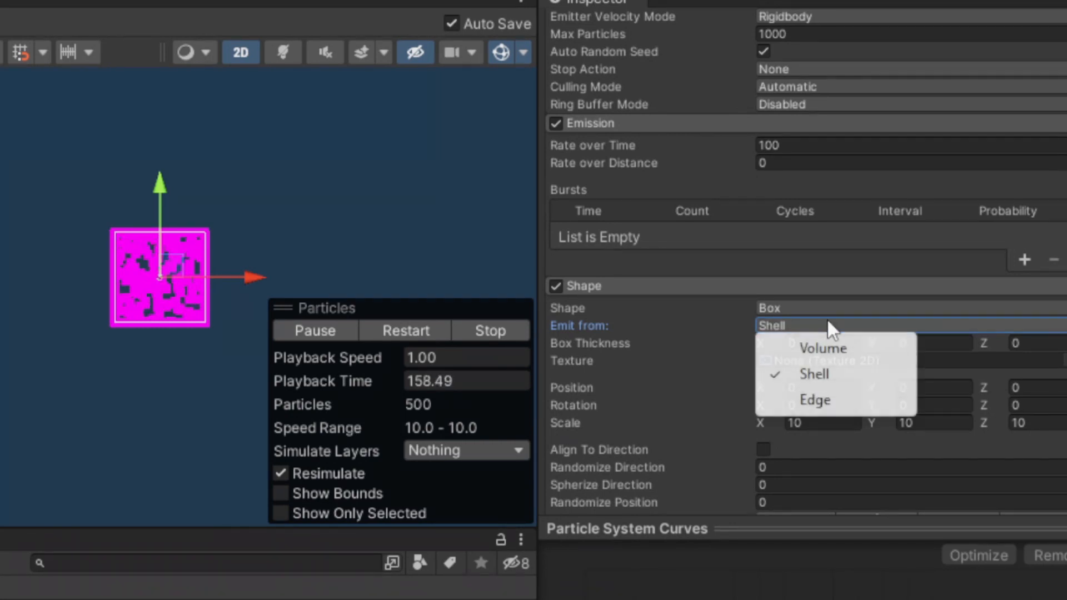
left_click(825, 397)
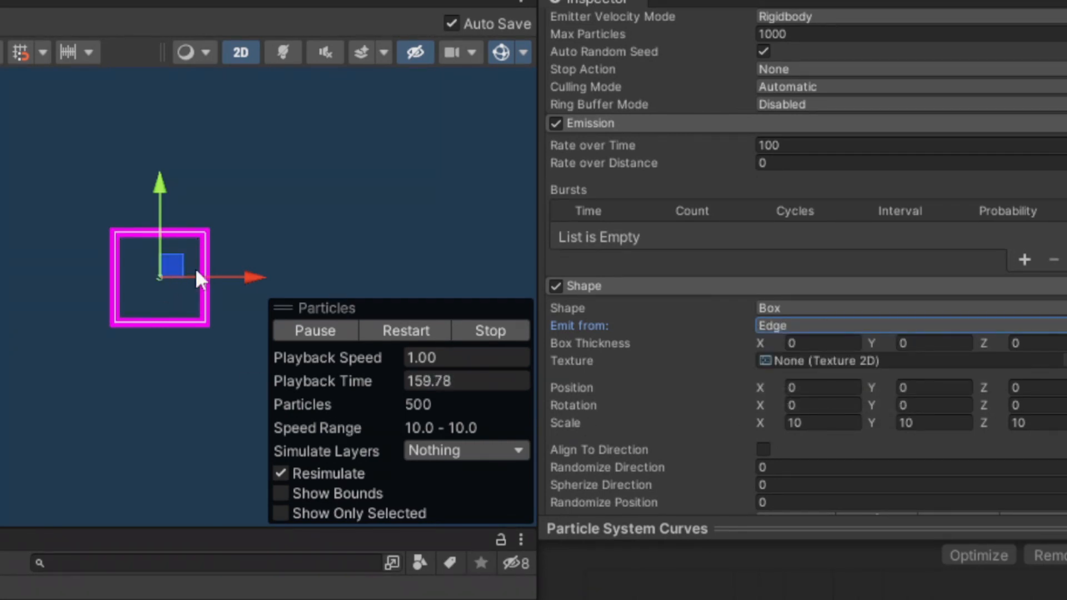
Switch the box's emission source to Shell and to Volume, and examine the filled square up close
left_click(843, 325)
left_click(819, 372)
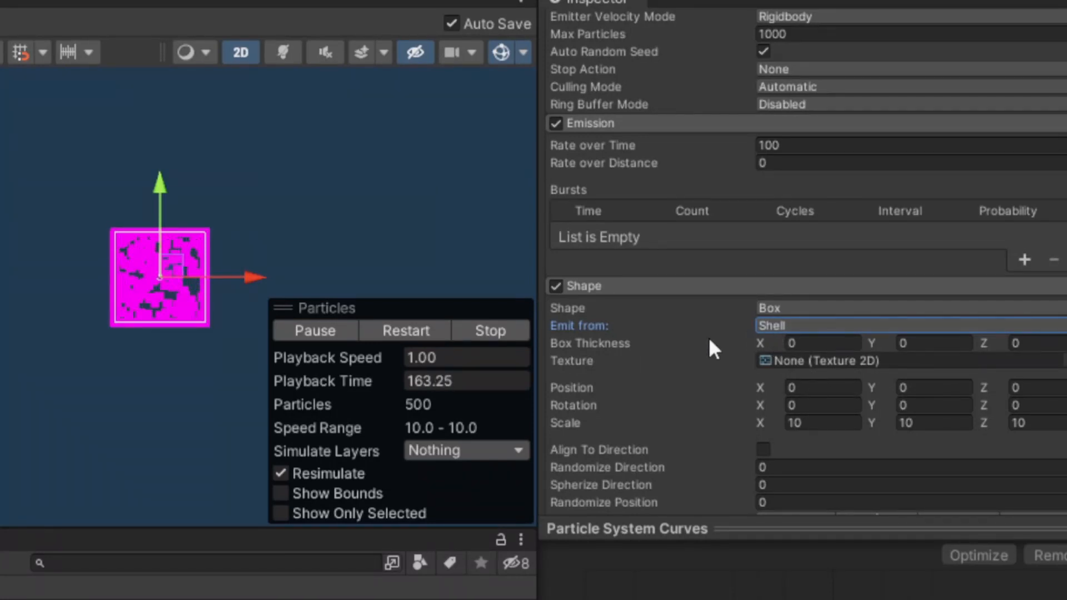
left_click(819, 327)
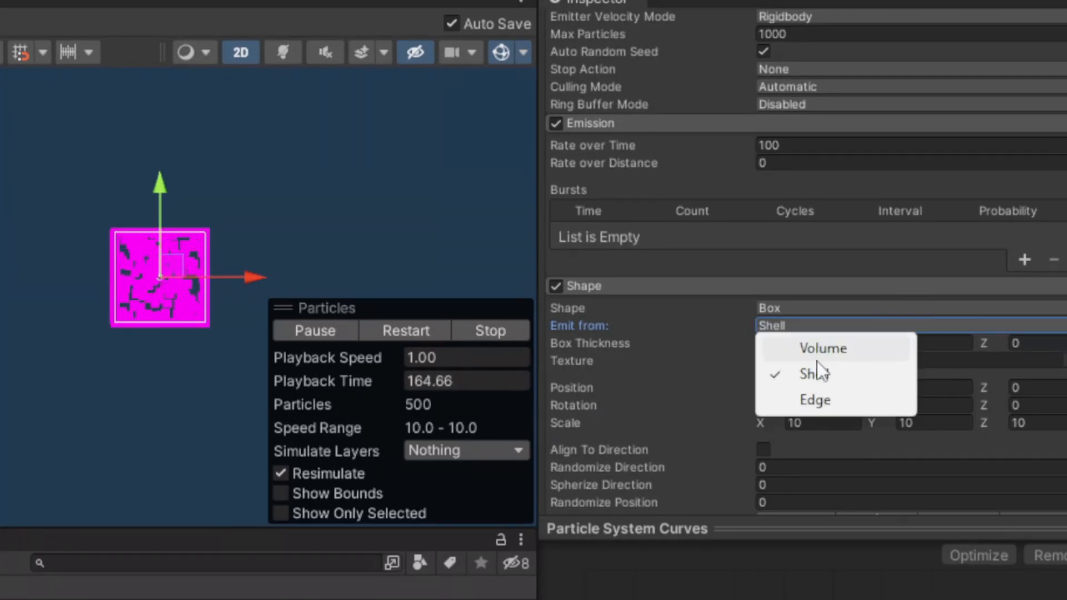
left_click(817, 349)
scroll(162, 278, "up", 5)
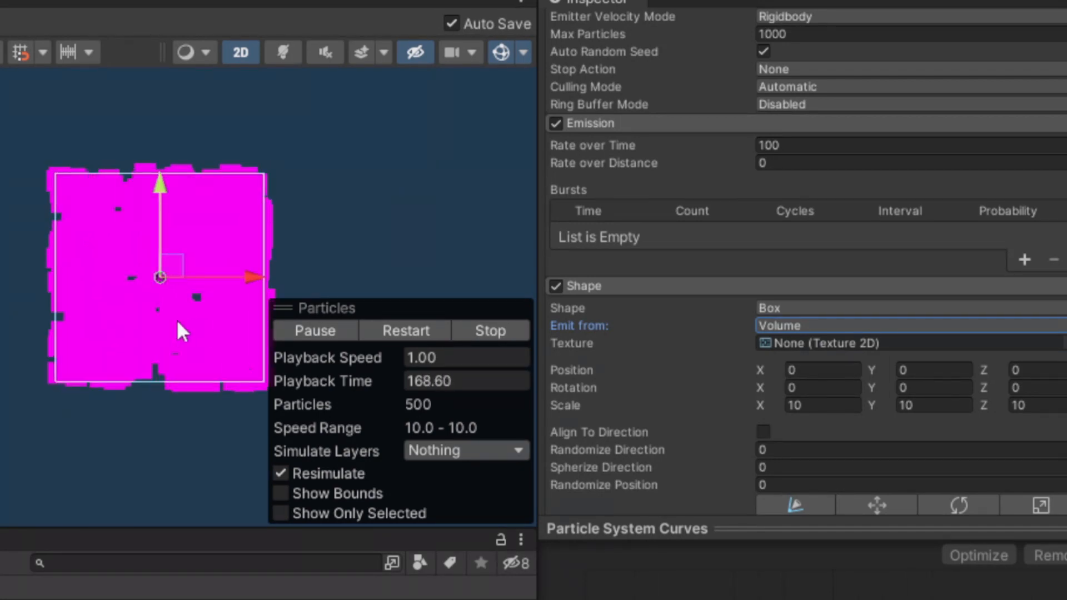
Compare emission from the box's Shell, and set the emission source to Edge
left_click(795, 325)
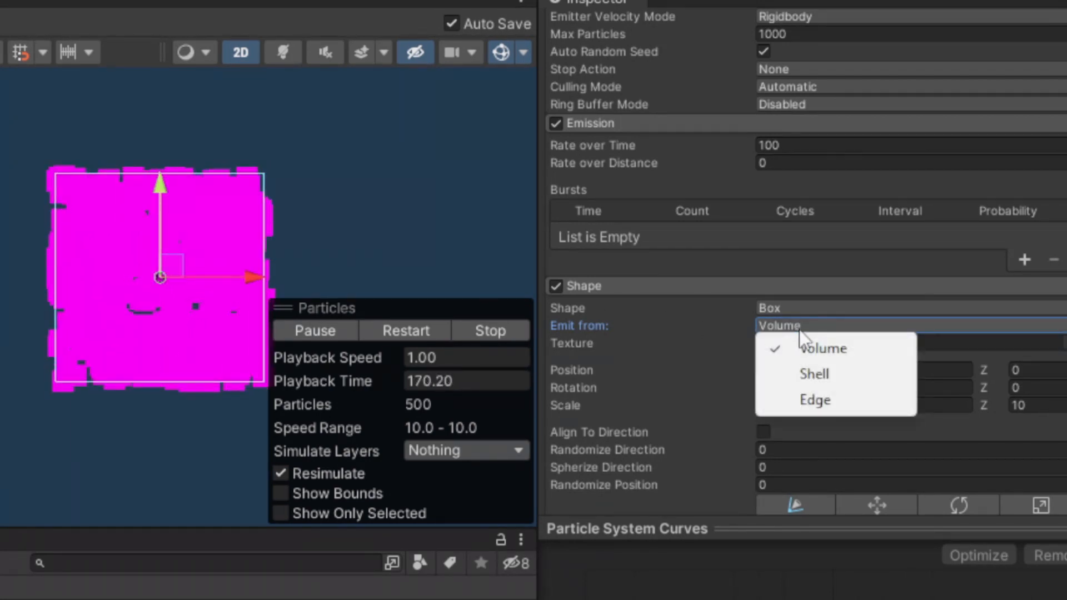
left_click(803, 374)
left_click(807, 326)
left_click(816, 401)
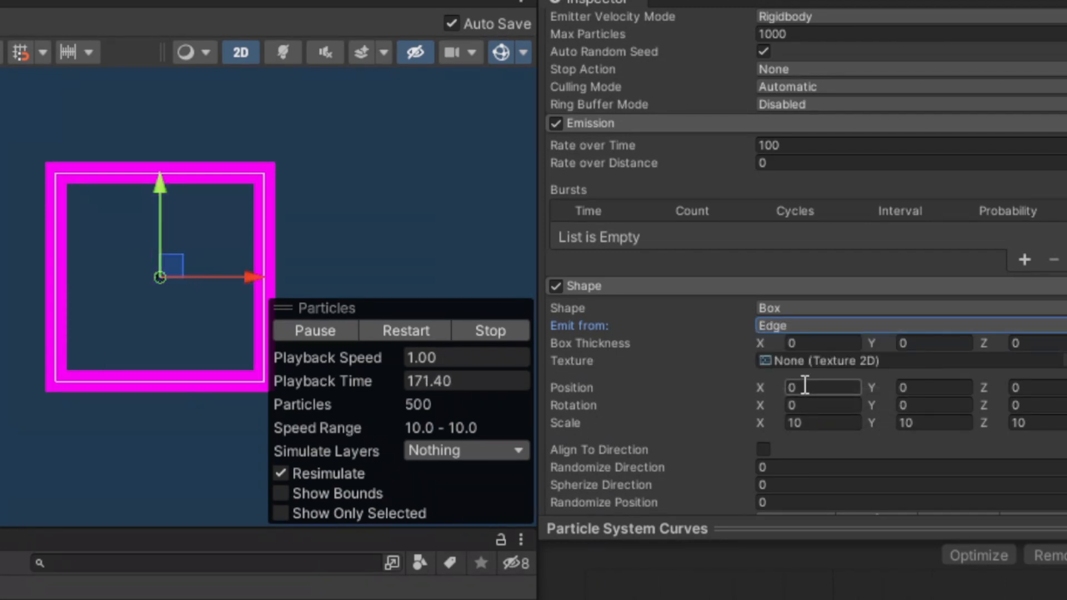
scroll(717, 320, "down", 3)
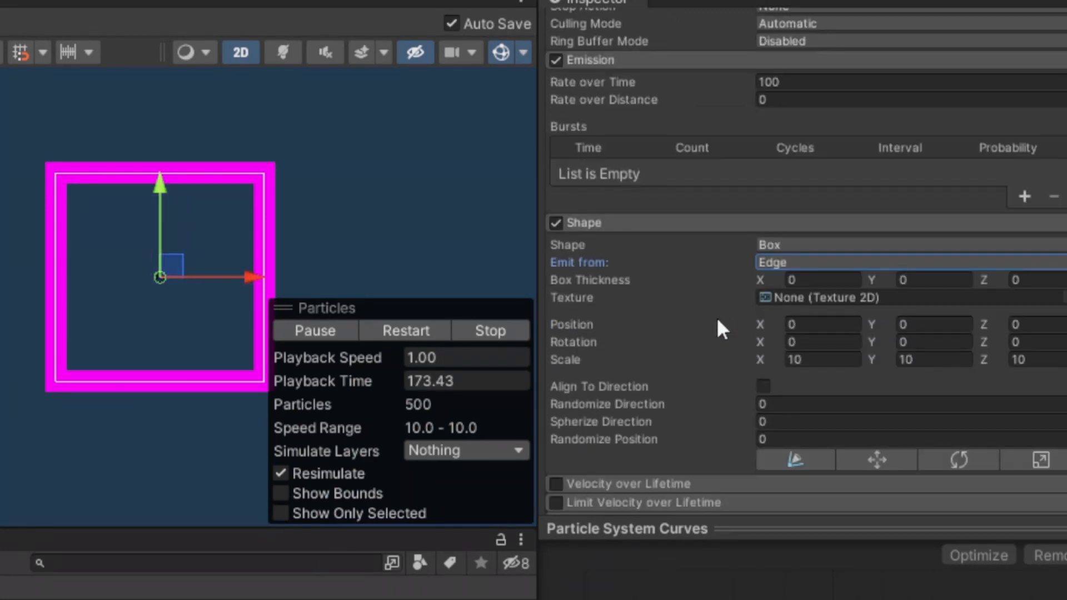
left_click(828, 246)
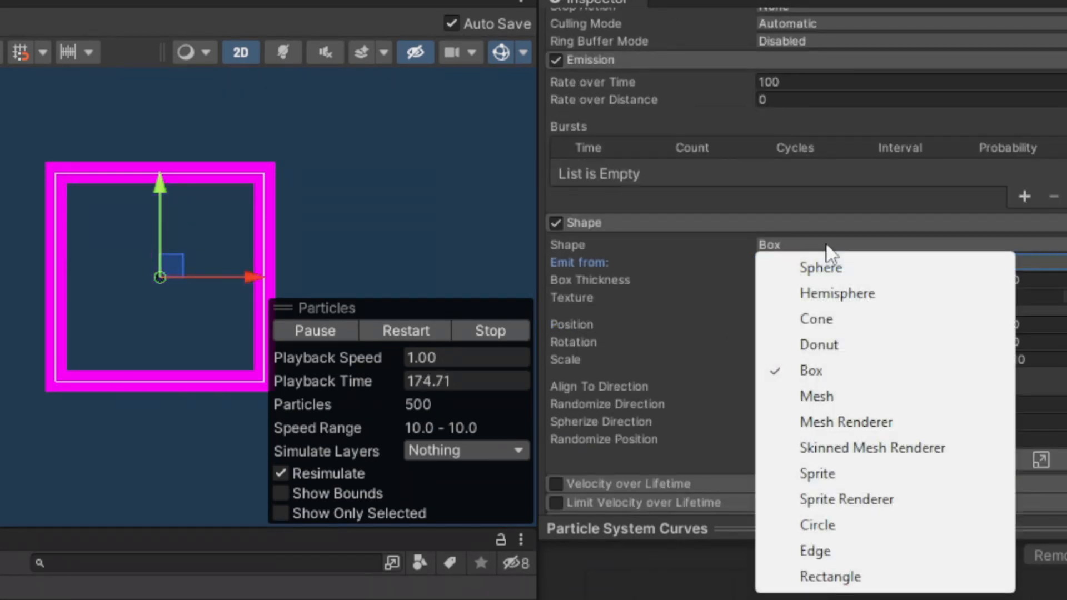
left_click(644, 245)
left_click(892, 246)
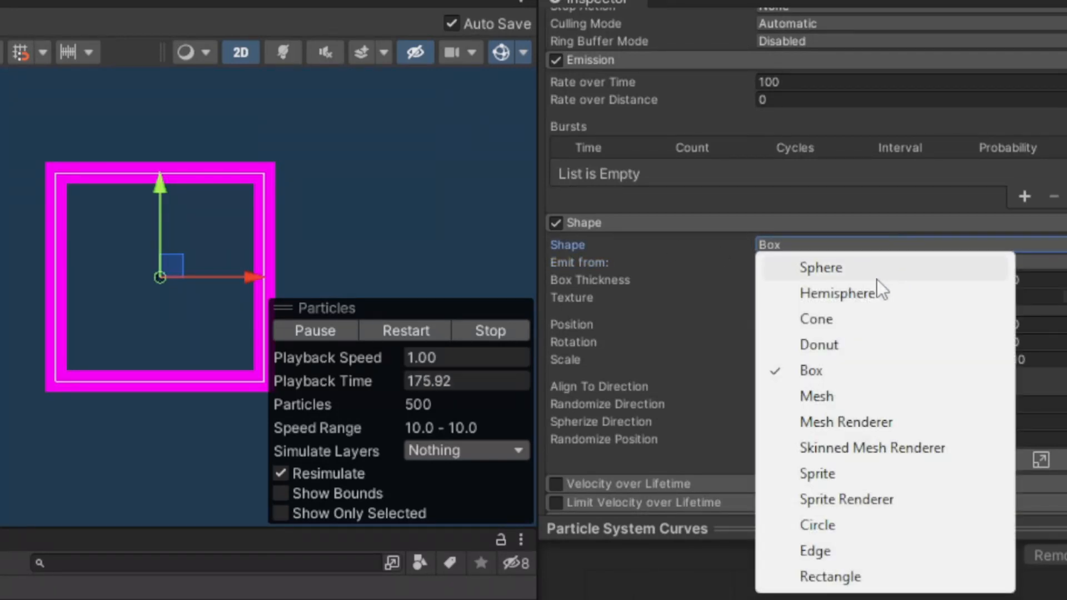
left_click(633, 240)
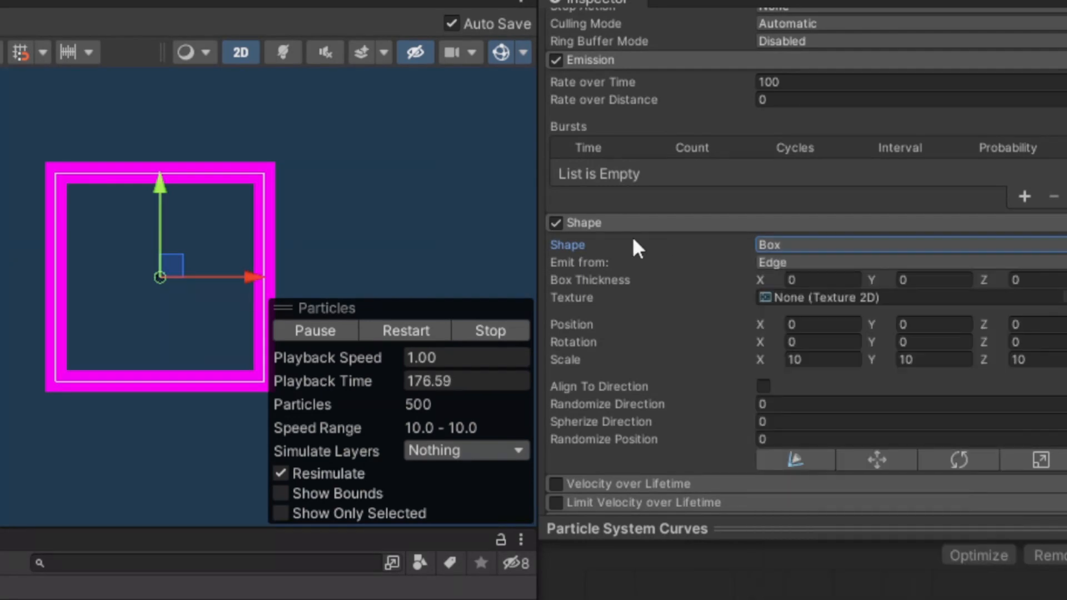
Set the emitter shape back to Cone and examine the emitted particles in the scene
left_click(818, 240)
left_click(832, 323)
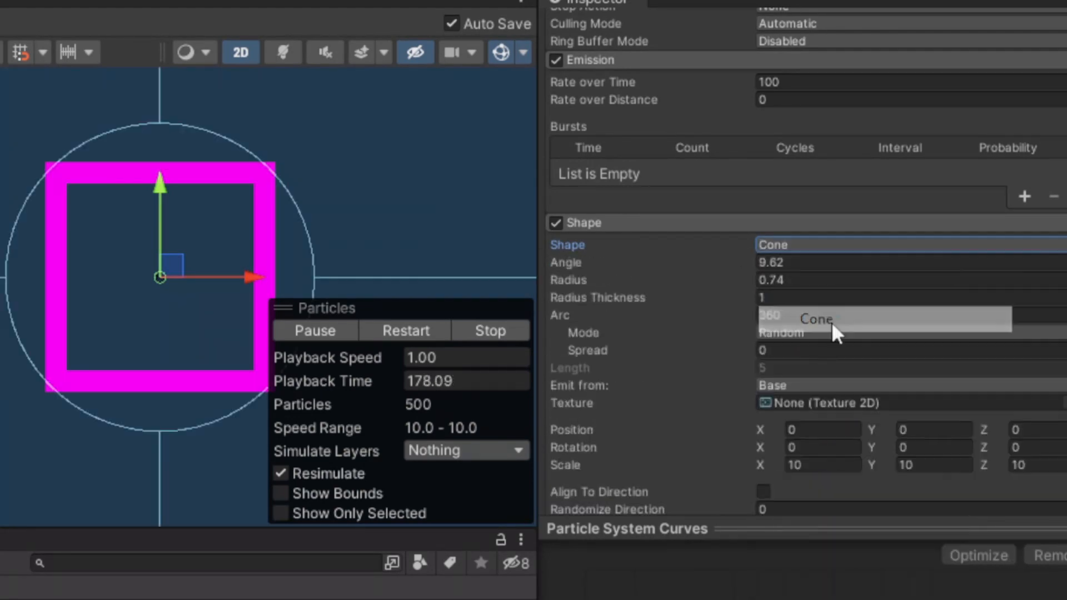
scroll(76, 357, "down", 2)
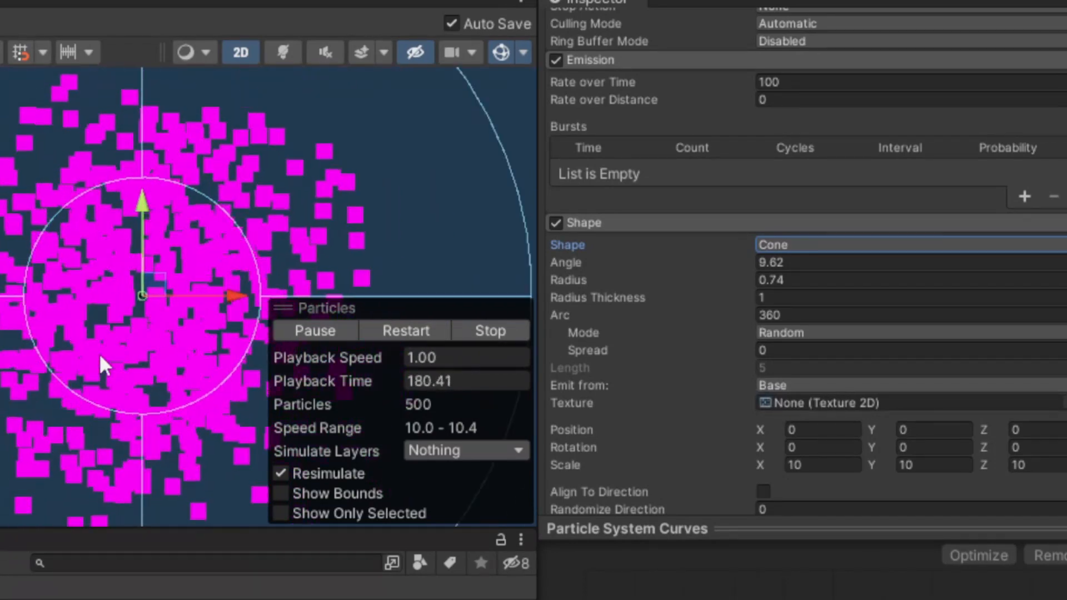
middle_click_drag(112, 352, 149, 286)
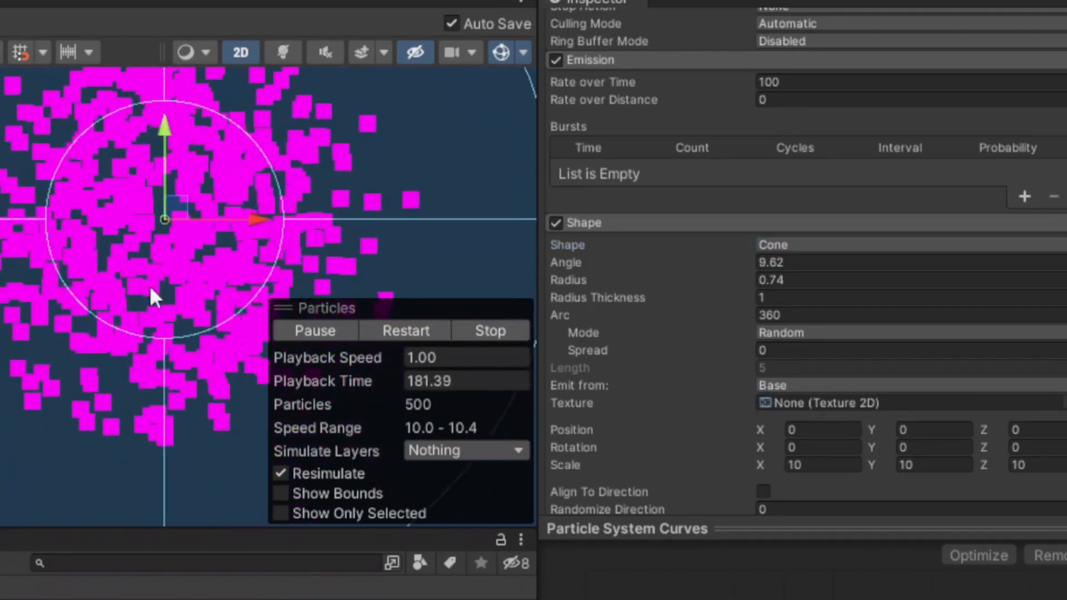
Collapse the Shape module, and expand and enable the Velocity over Lifetime module
left_click(670, 221)
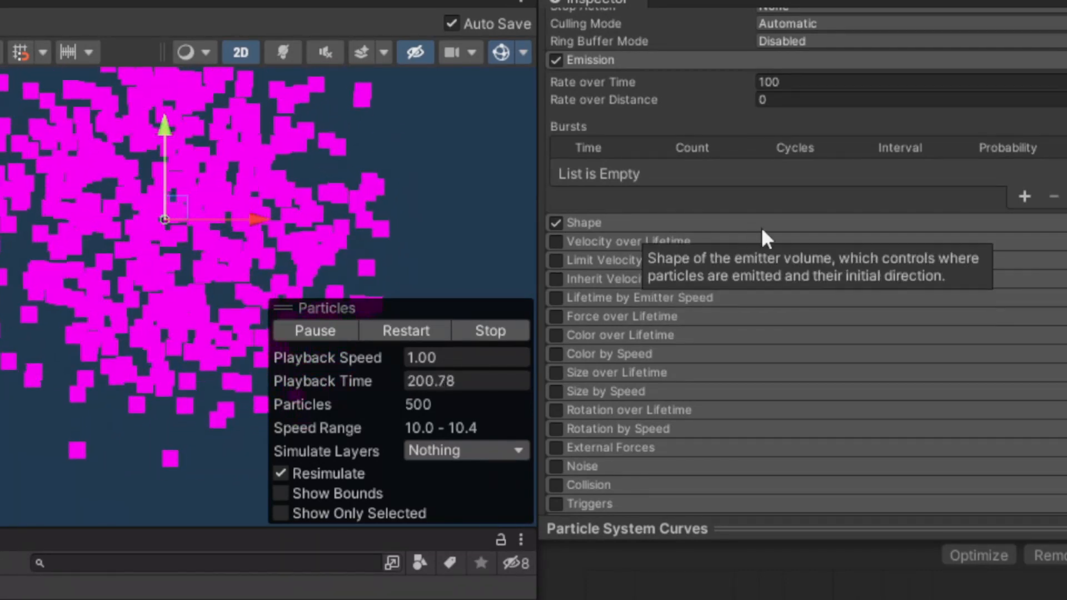
left_click(722, 240)
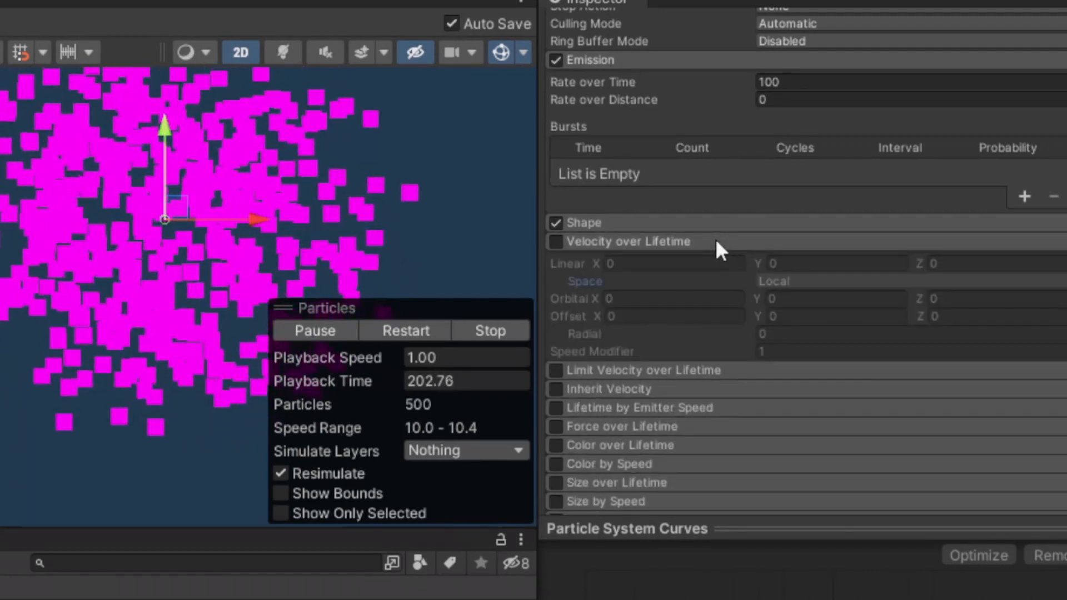
left_click(555, 242)
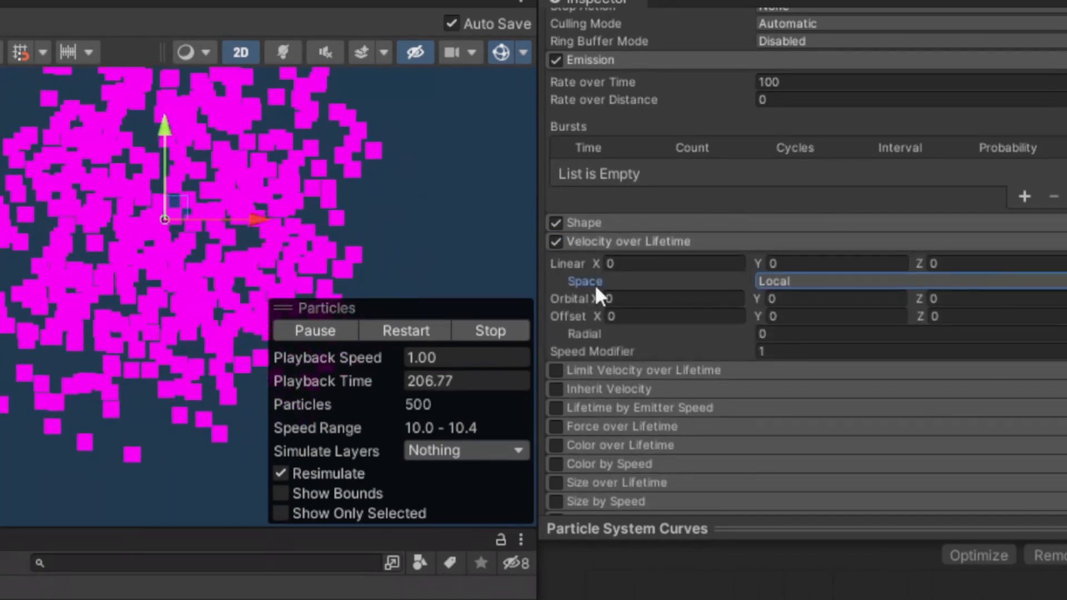
middle_click_drag(243, 249, 184, 275)
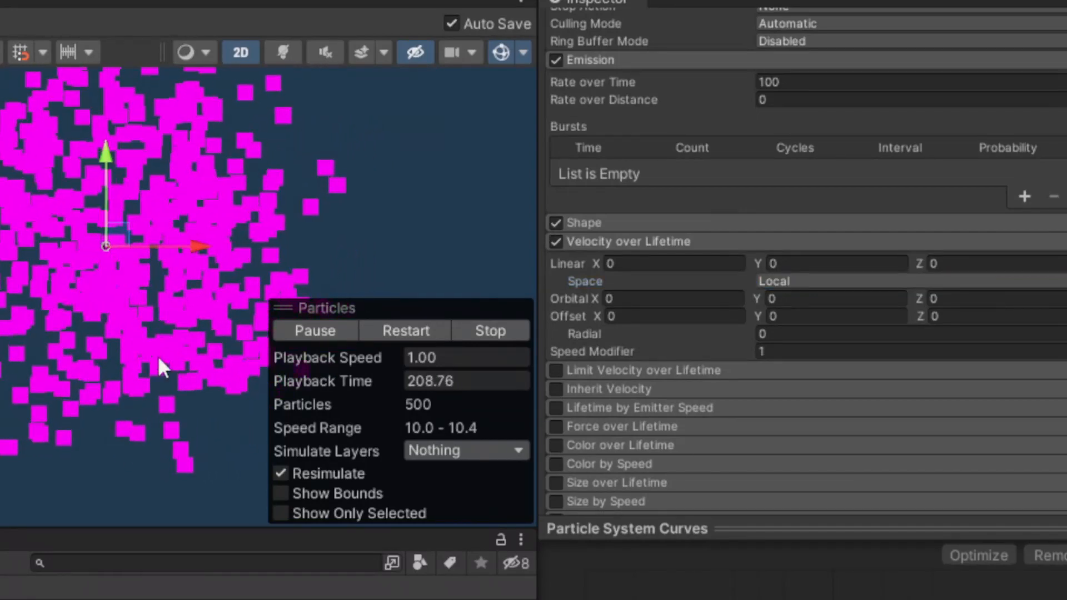
middle_click_drag(150, 371, 133, 406)
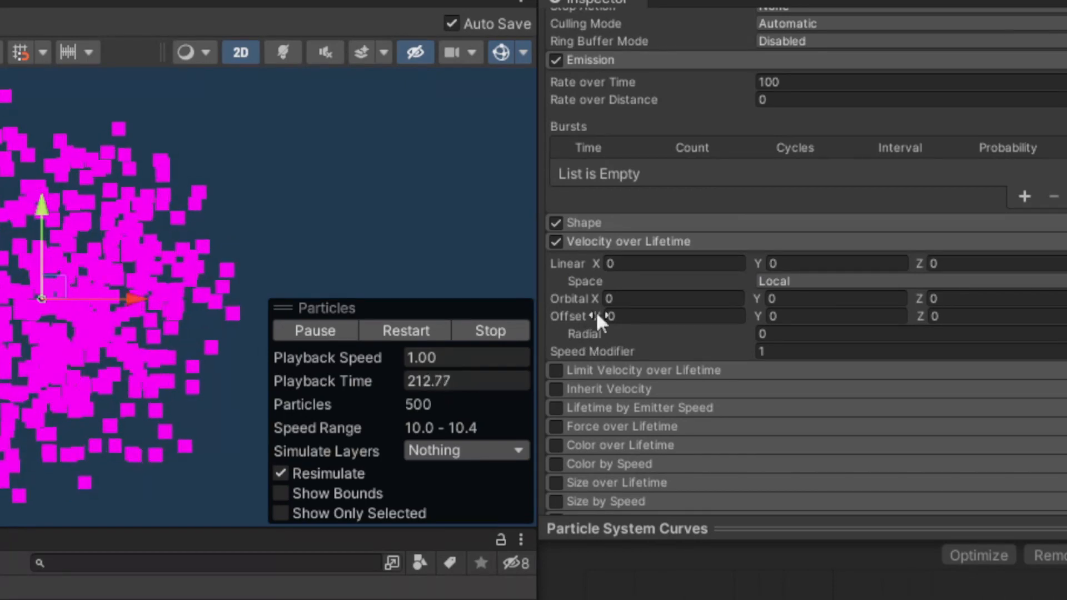
Try a linear velocity of 10 on X and -1 on Y, resetting each axis to 0
left_click(617, 263)
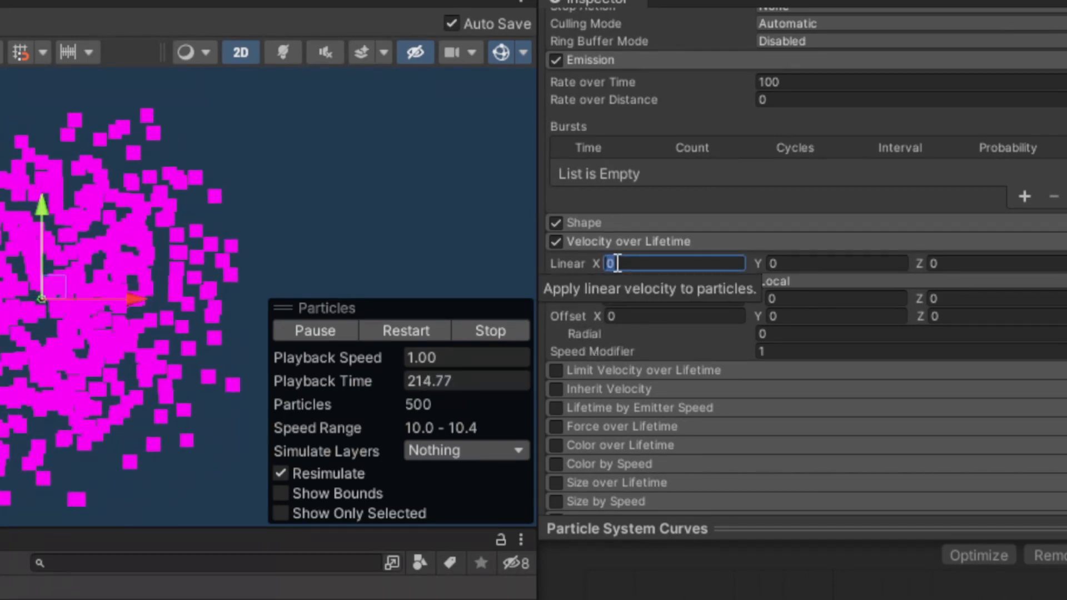
type("10")
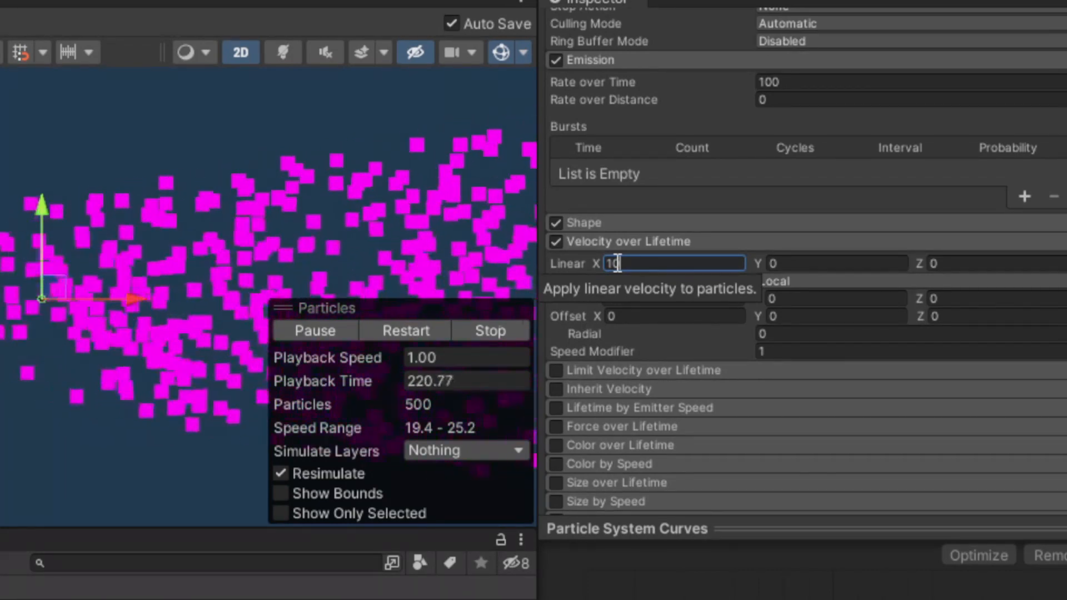
key("BackSpace")
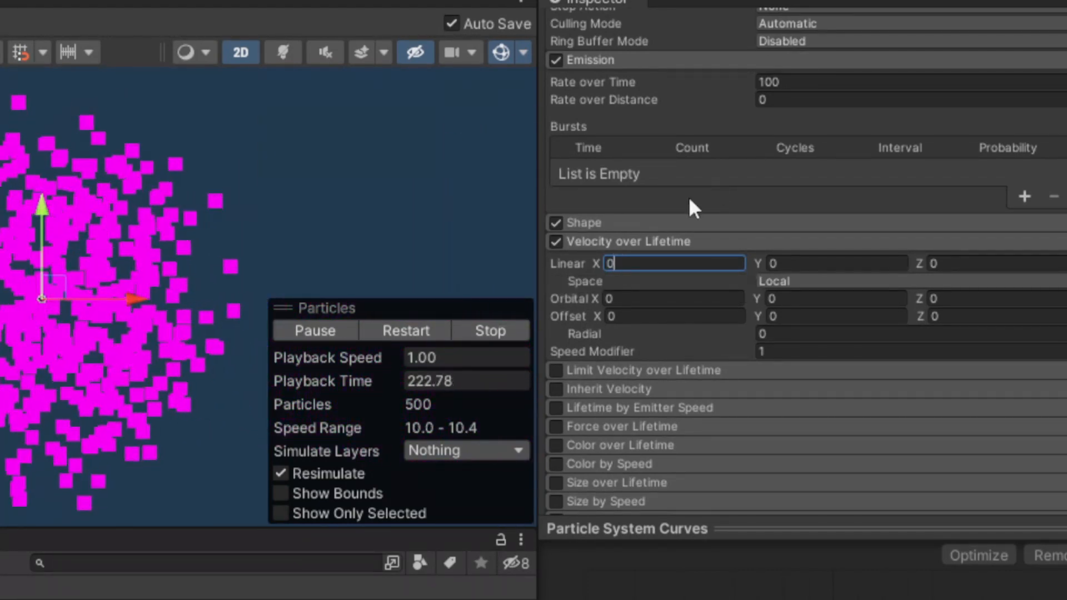
left_click(795, 264)
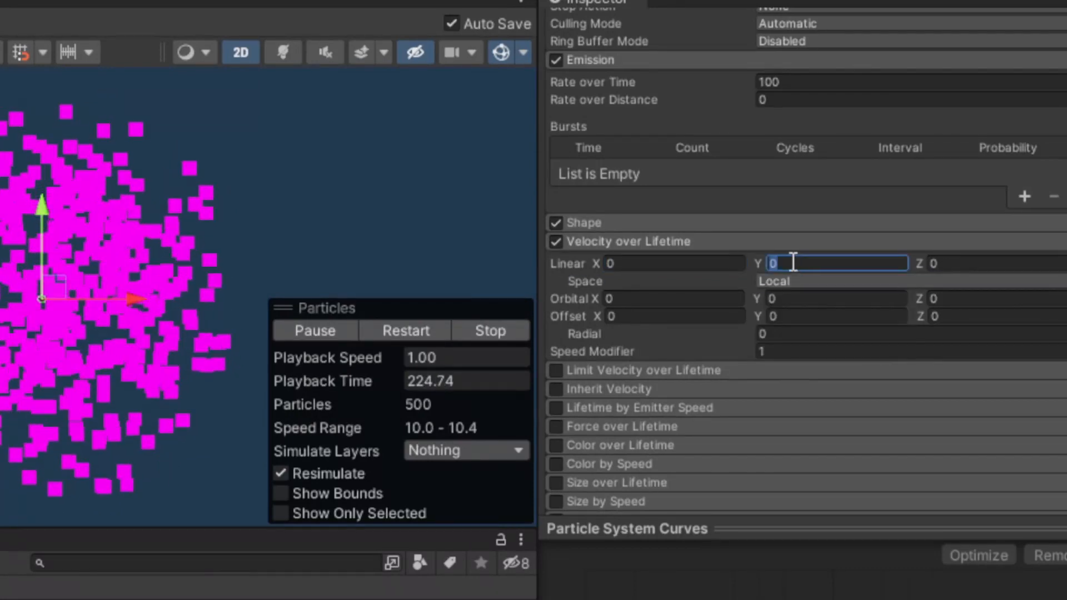
type("-1")
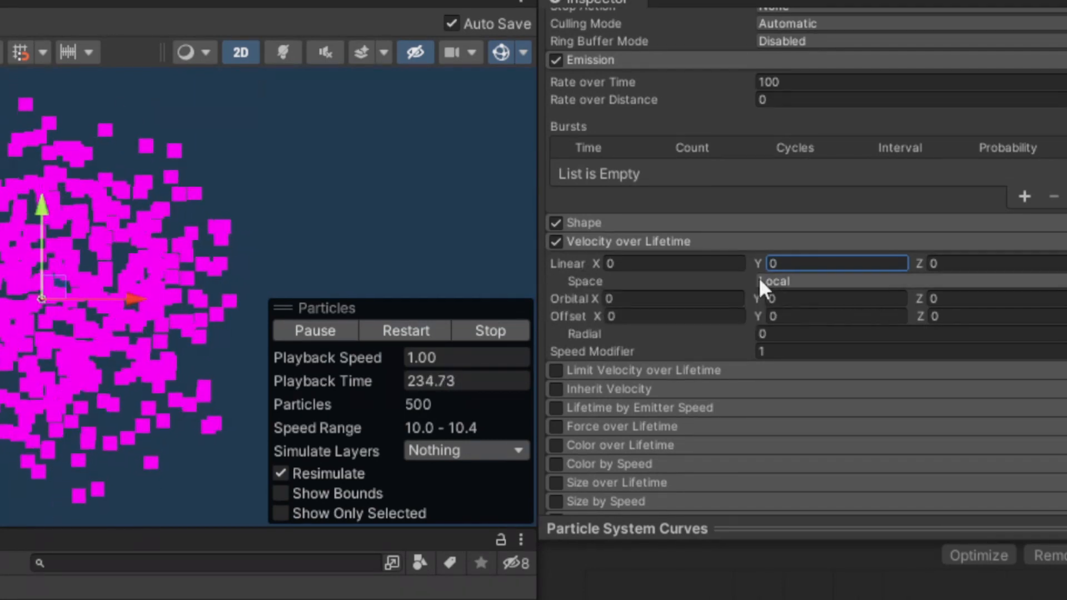
Check the velocity Space options, and try orbital velocities of 10 on Y and on Z, resetting each to 0
left_click(839, 281)
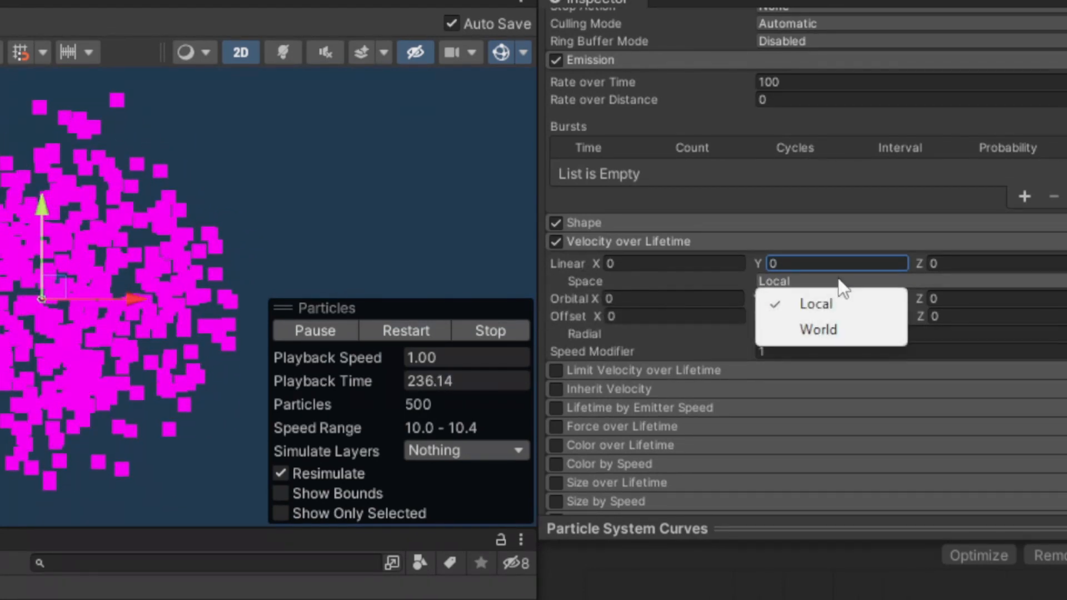
left_click(573, 299)
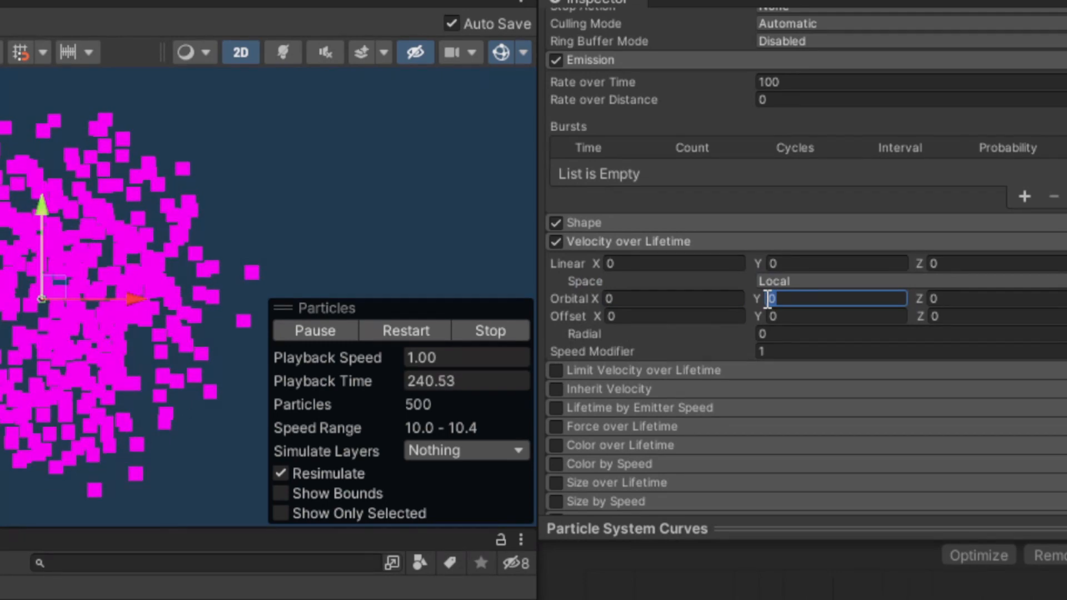
type("10")
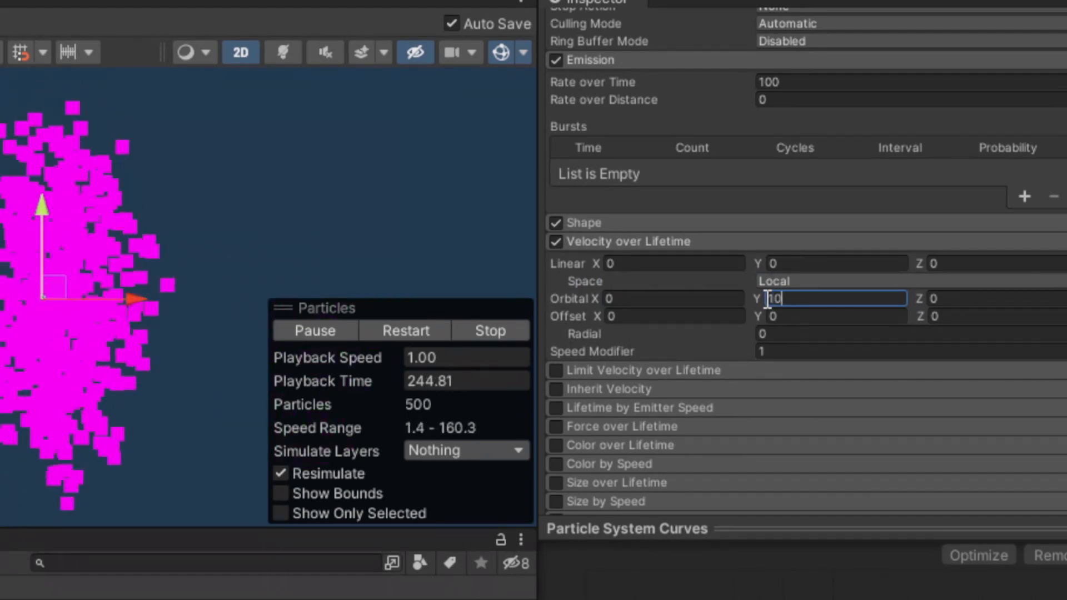
key("BackSpace")
key("BackSpace")
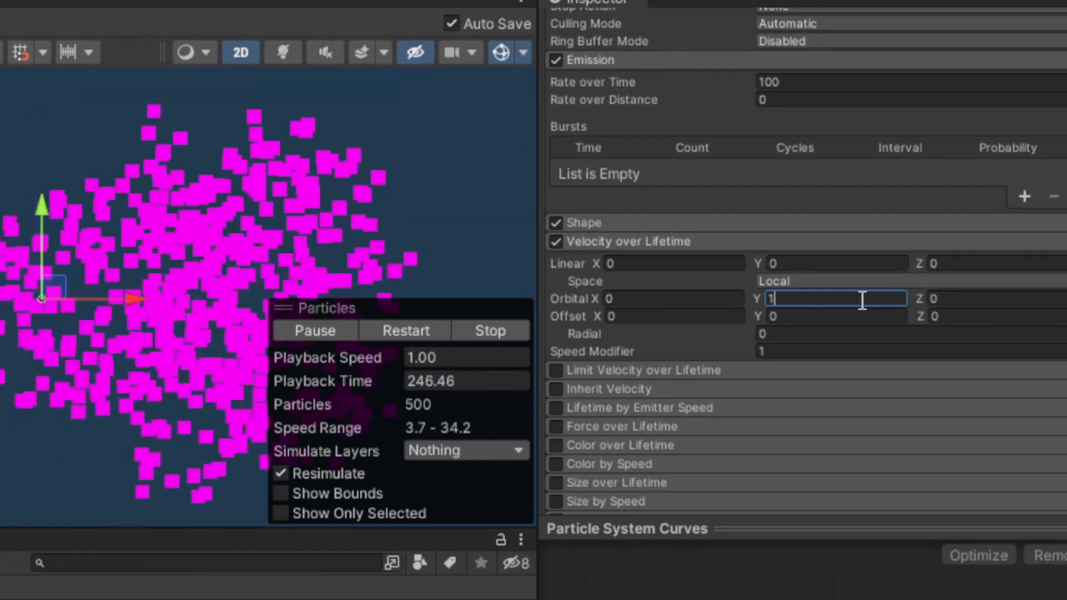
type("0")
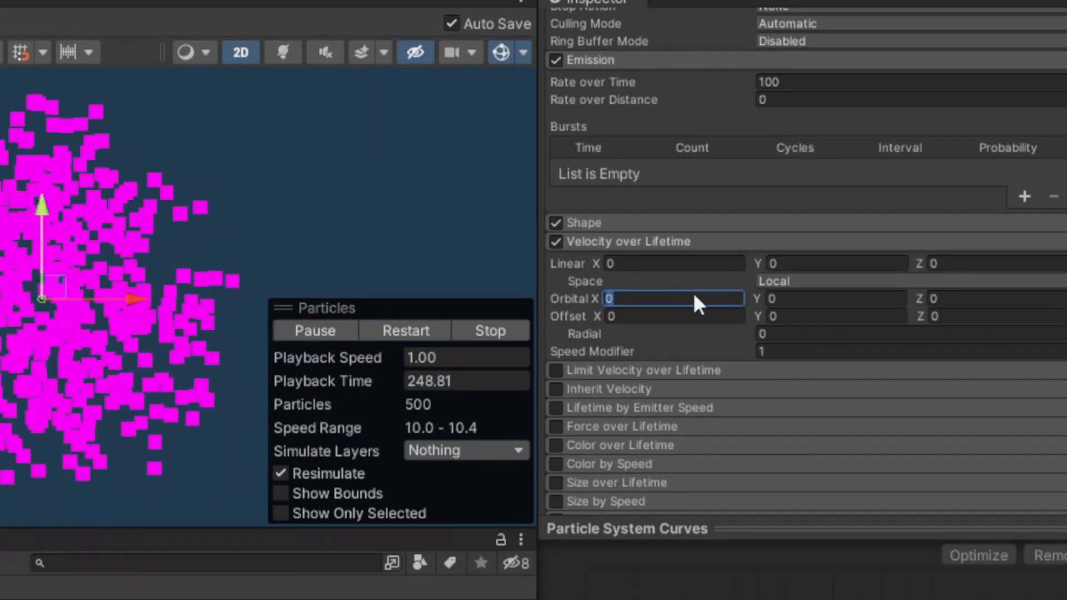
type("10")
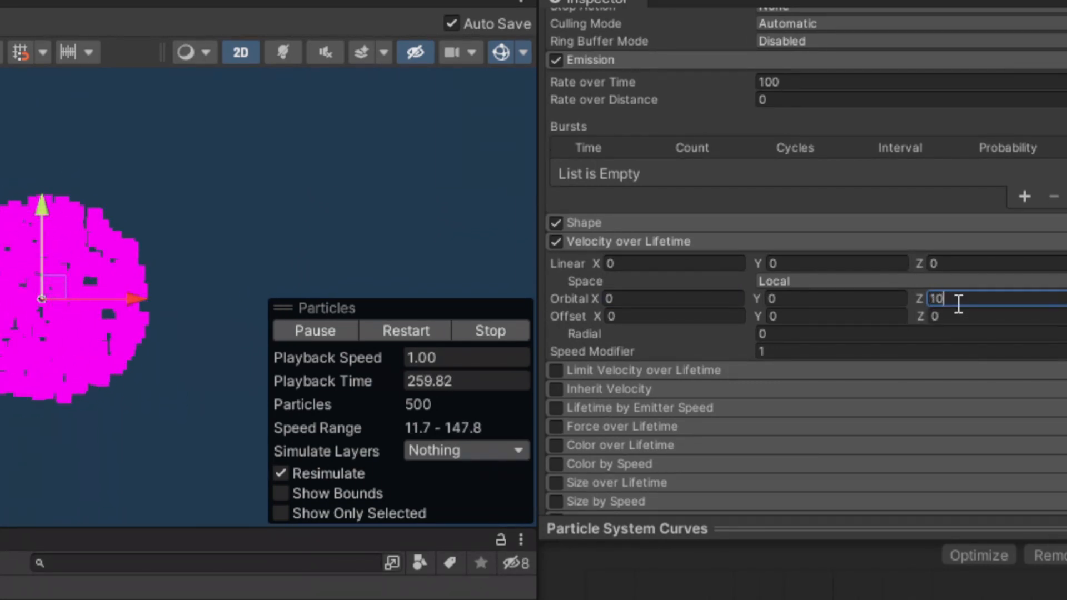
type("0")
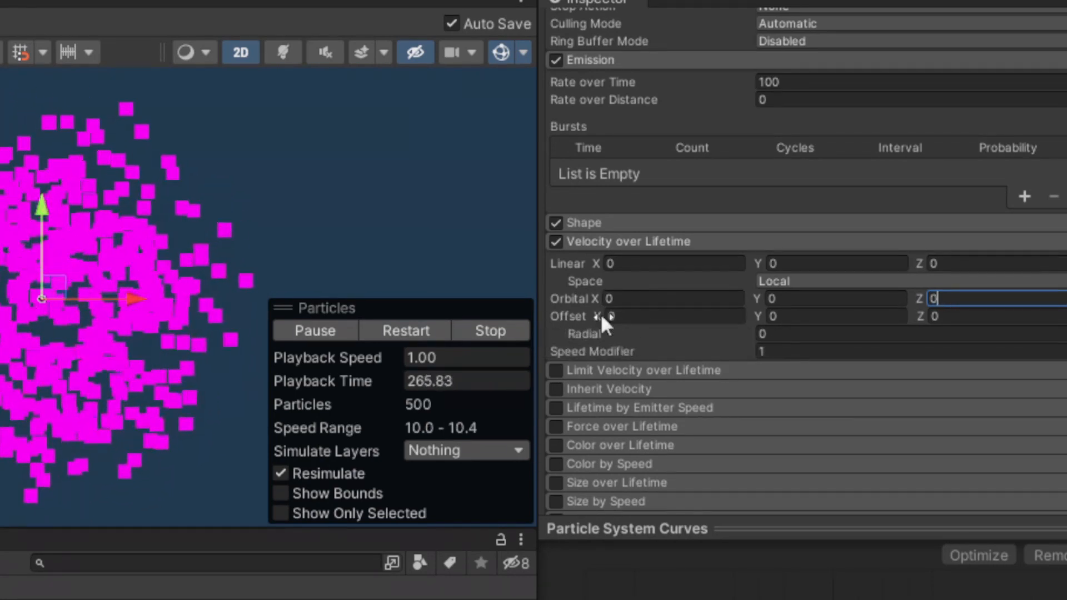
Set the radial velocity to -10, and disable the Velocity over Lifetime module
left_click(764, 332)
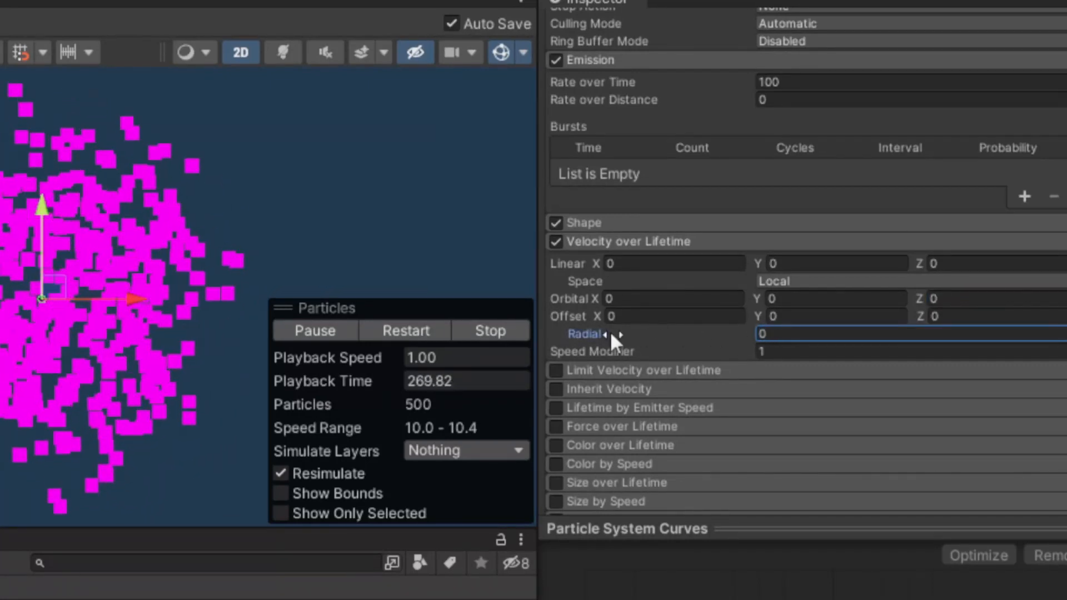
left_click_drag(610, 334, 1, 392)
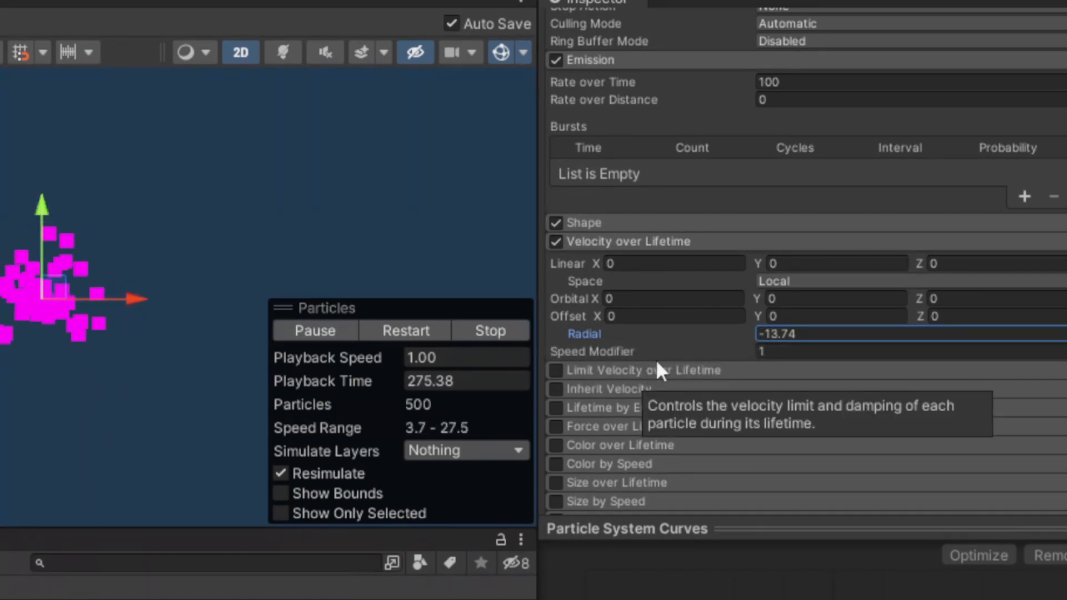
double_click(824, 335)
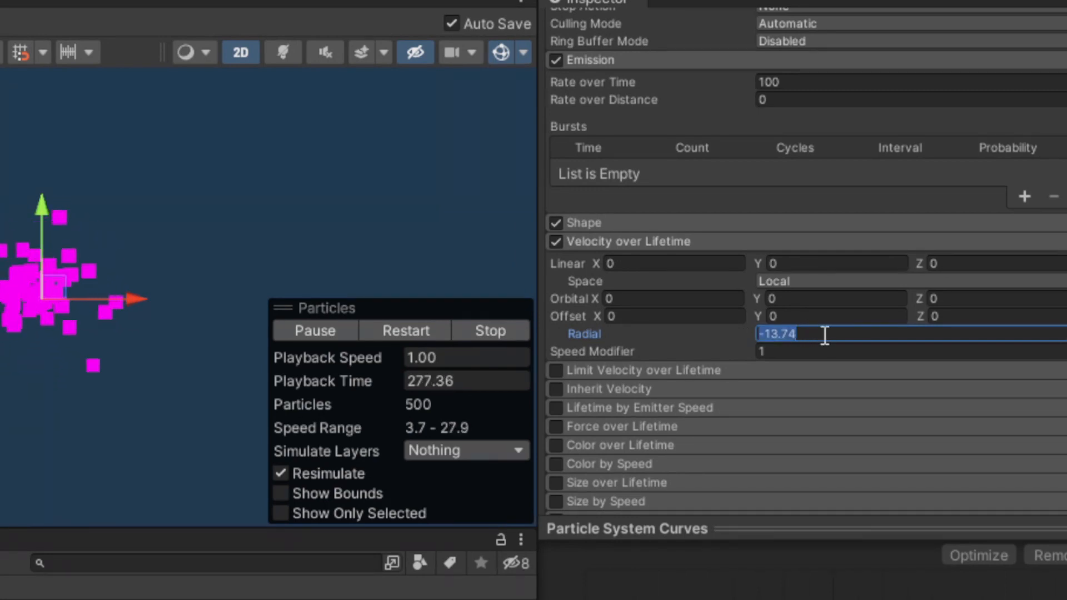
type("-10")
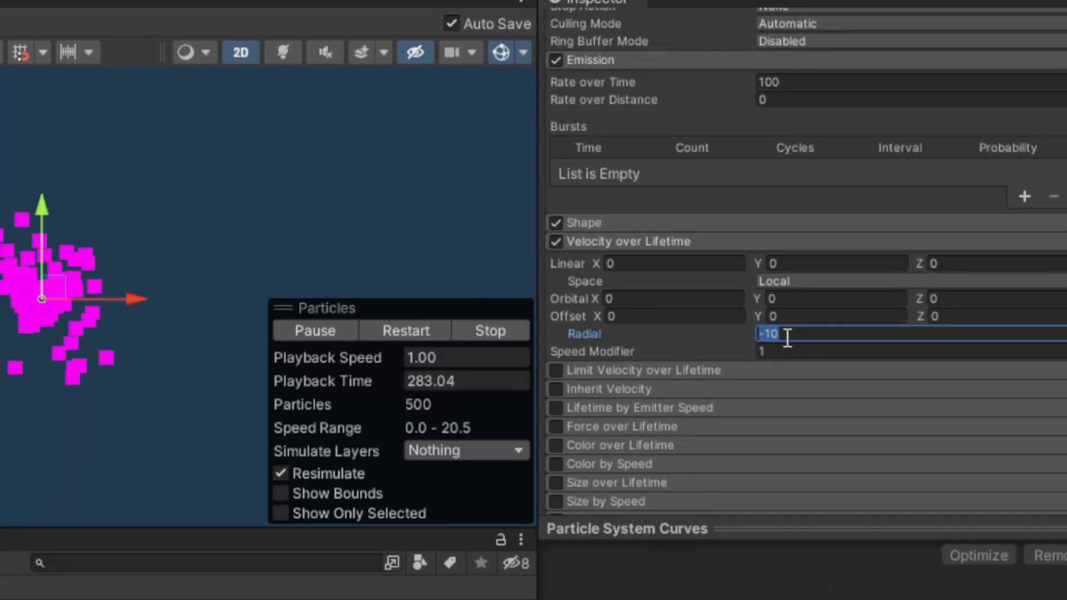
left_click(559, 243)
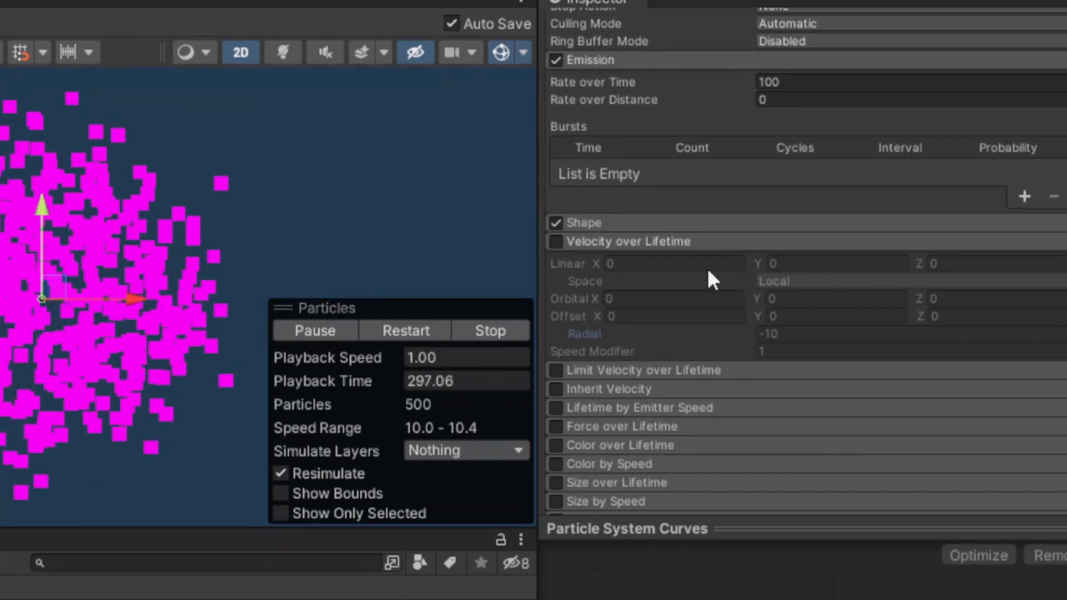
Review the Limit Velocity over Lifetime and Inherit Velocity settings, and collapse both modules along with Velocity over Lifetime
mouse_move(677, 369)
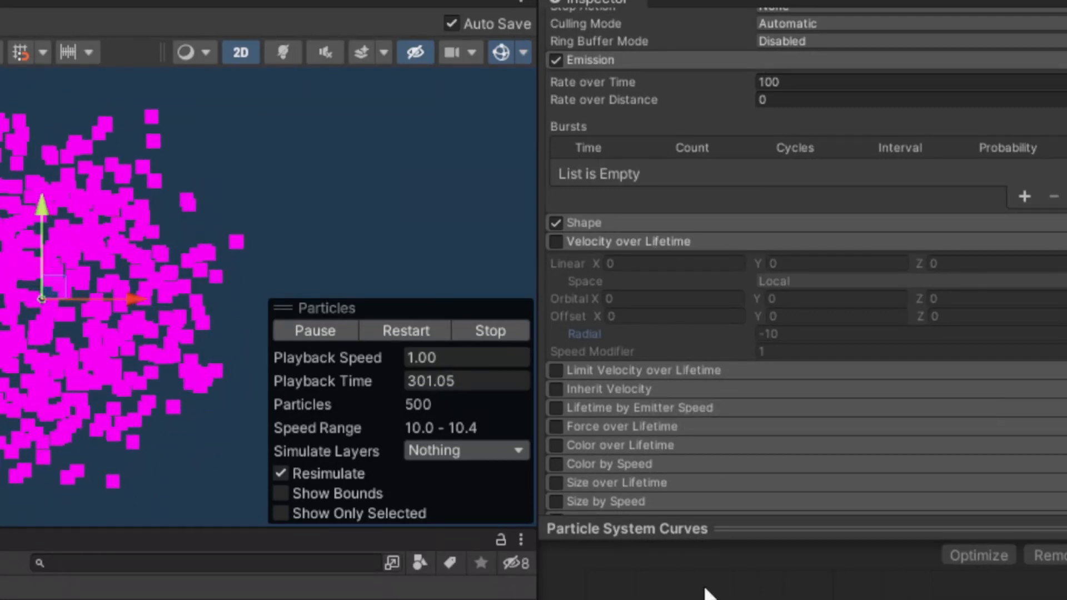
left_click(682, 371)
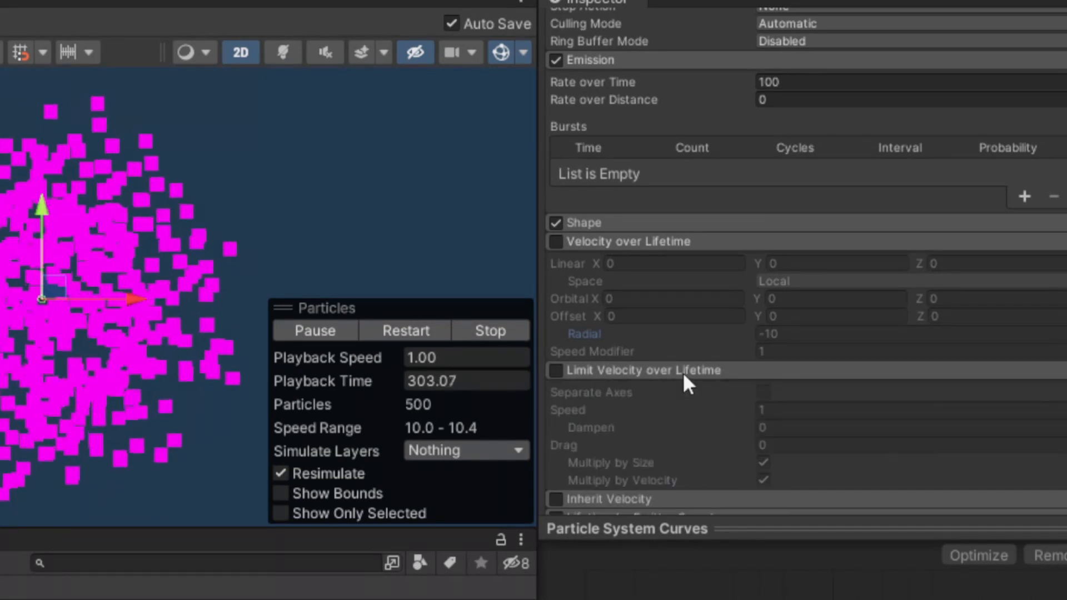
scroll(682, 372, "down", 3)
left_click(681, 374)
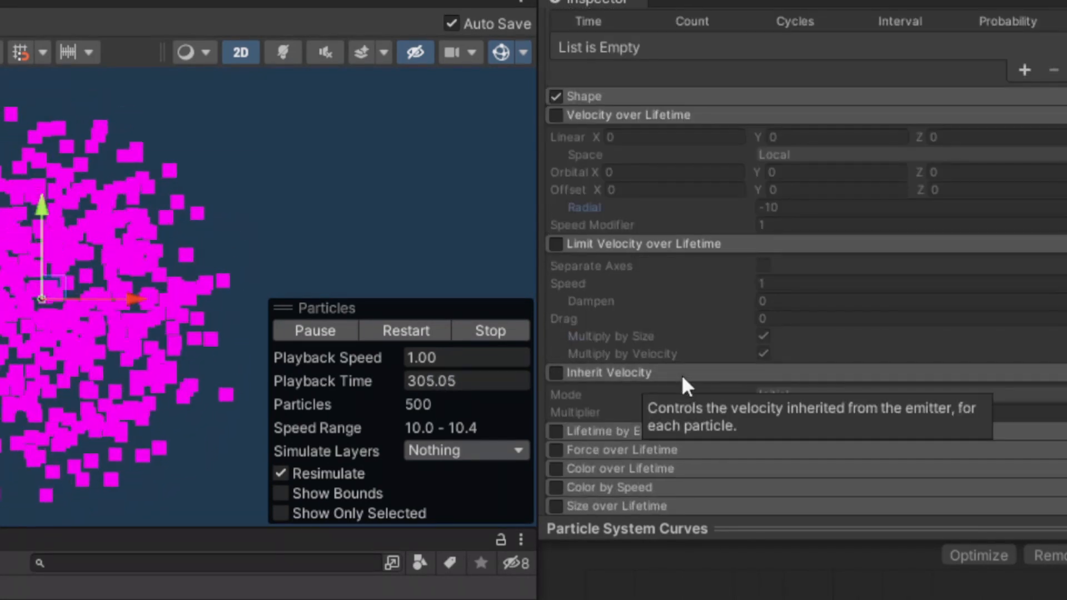
mouse_move(668, 393)
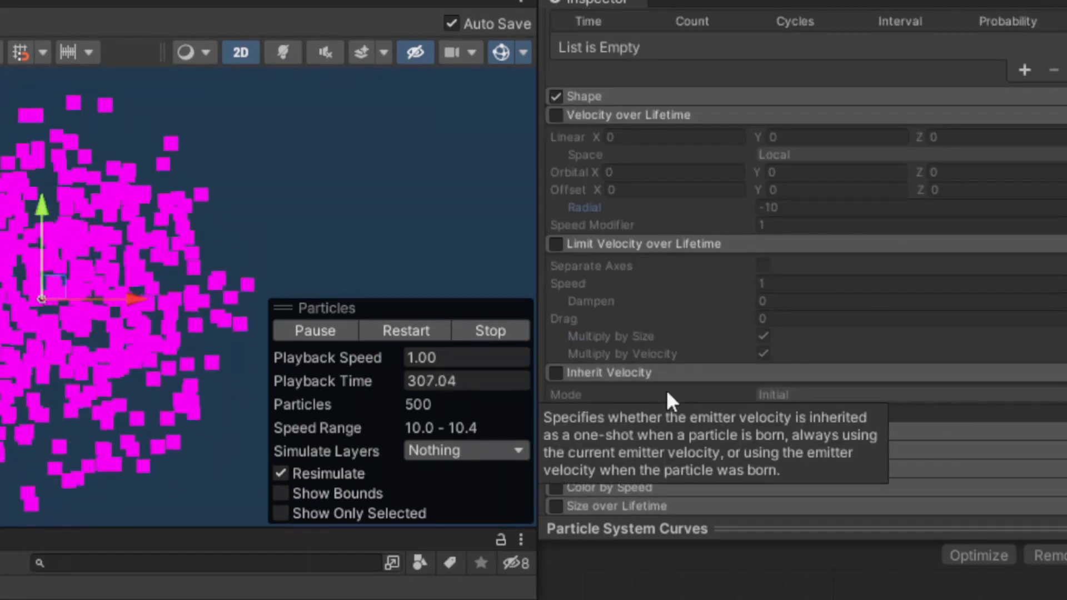
mouse_move(666, 368)
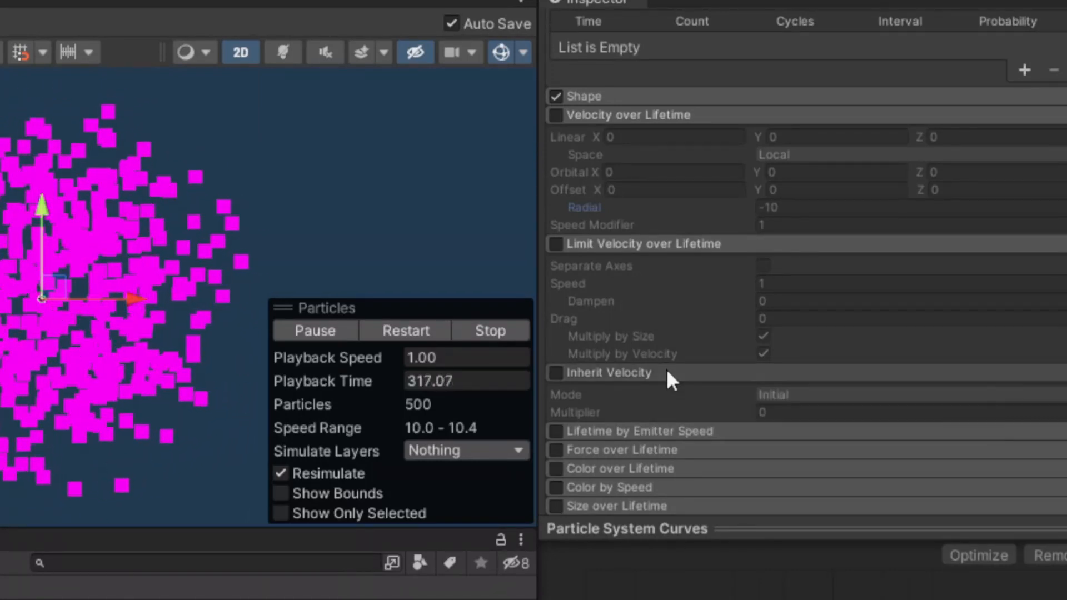
left_click(666, 368)
left_click(678, 244)
left_click(672, 117)
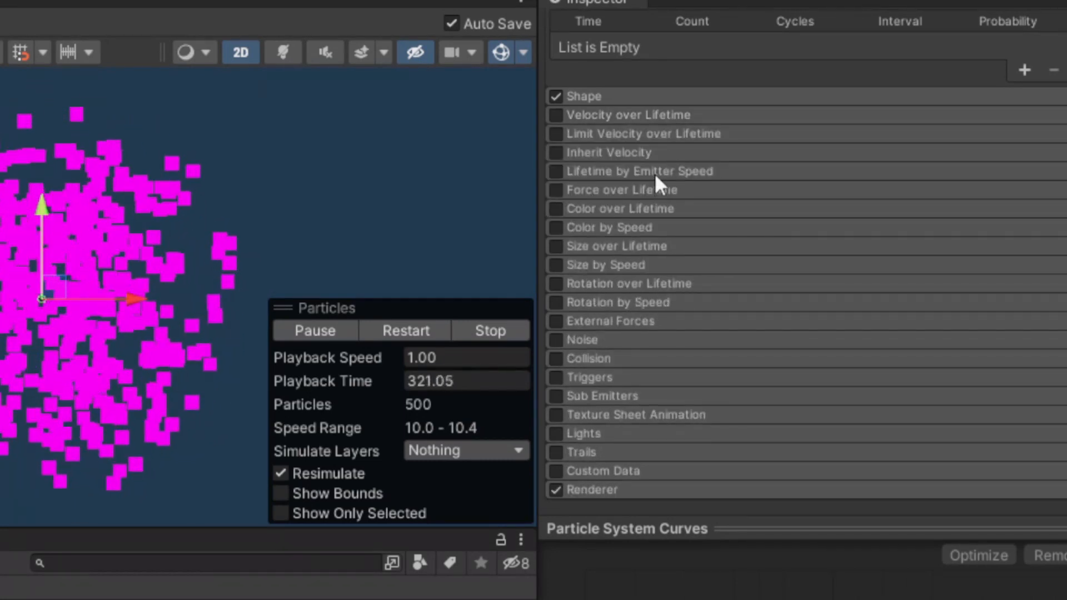
Check what Lifetime by Emitter Speed controls, and expand the Renderer module to show its settings
mouse_move(655, 172)
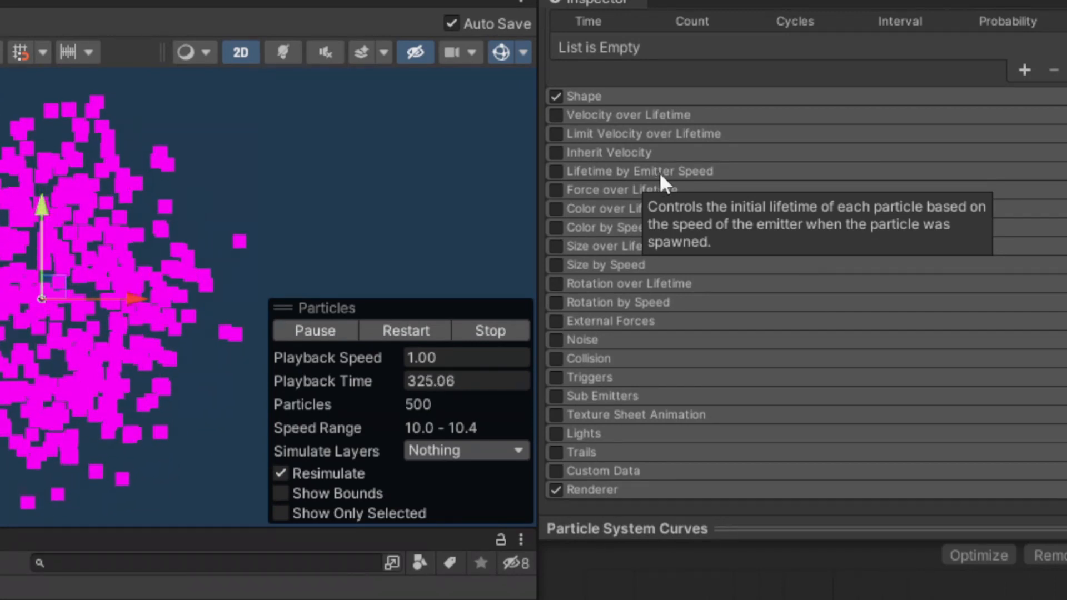
mouse_move(673, 194)
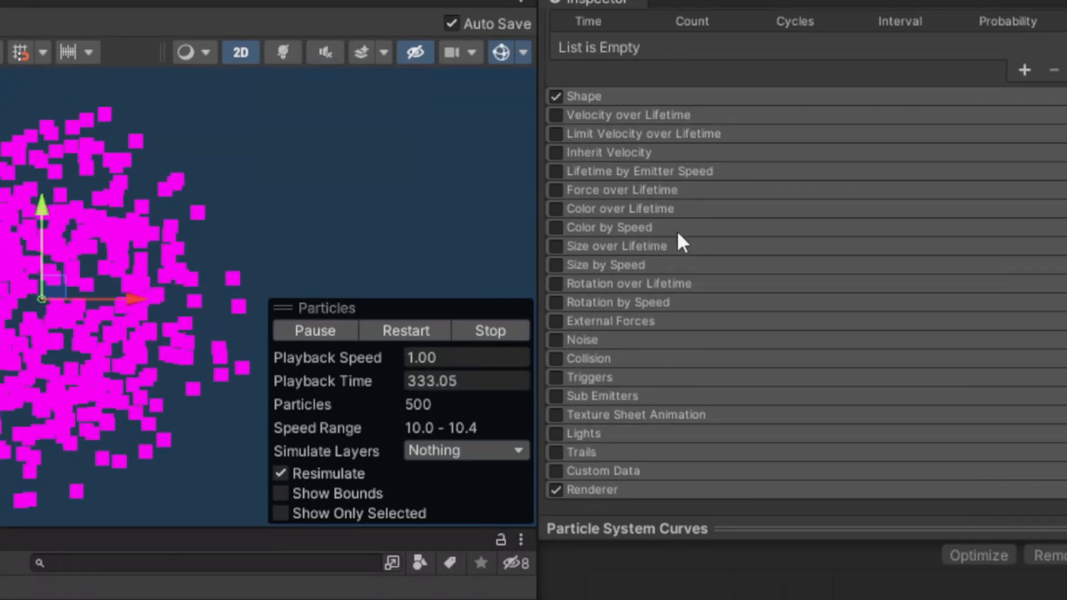
mouse_move(679, 238)
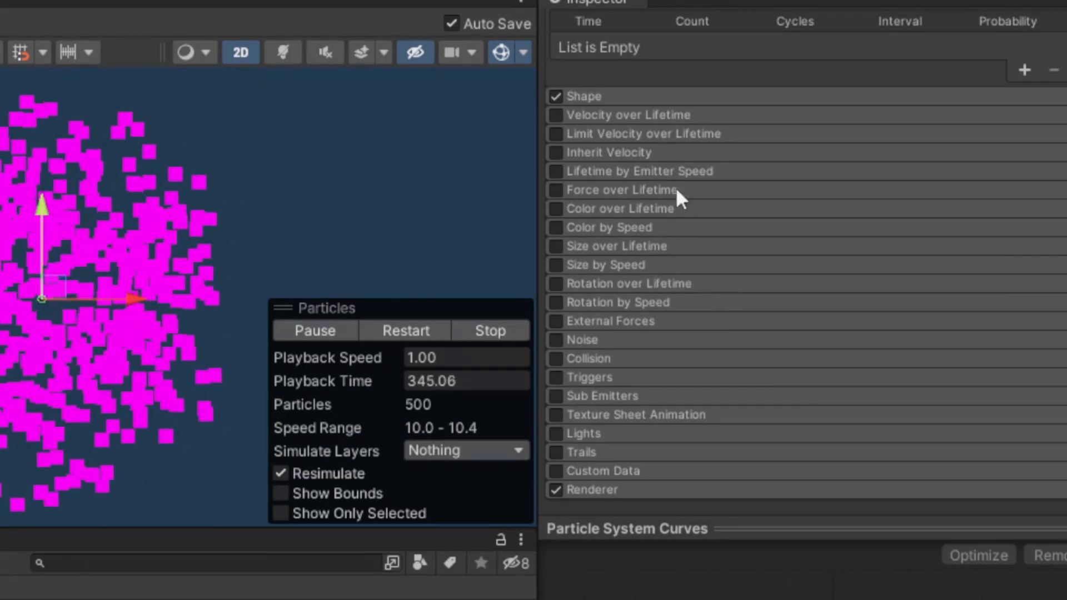
left_click(647, 489)
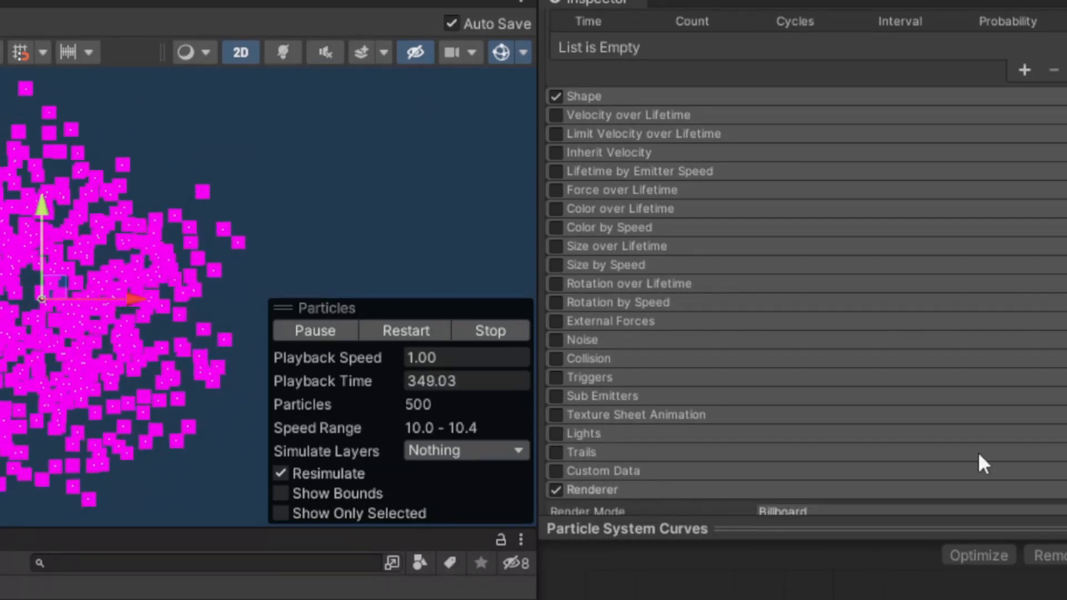
scroll(978, 452, "down", 5)
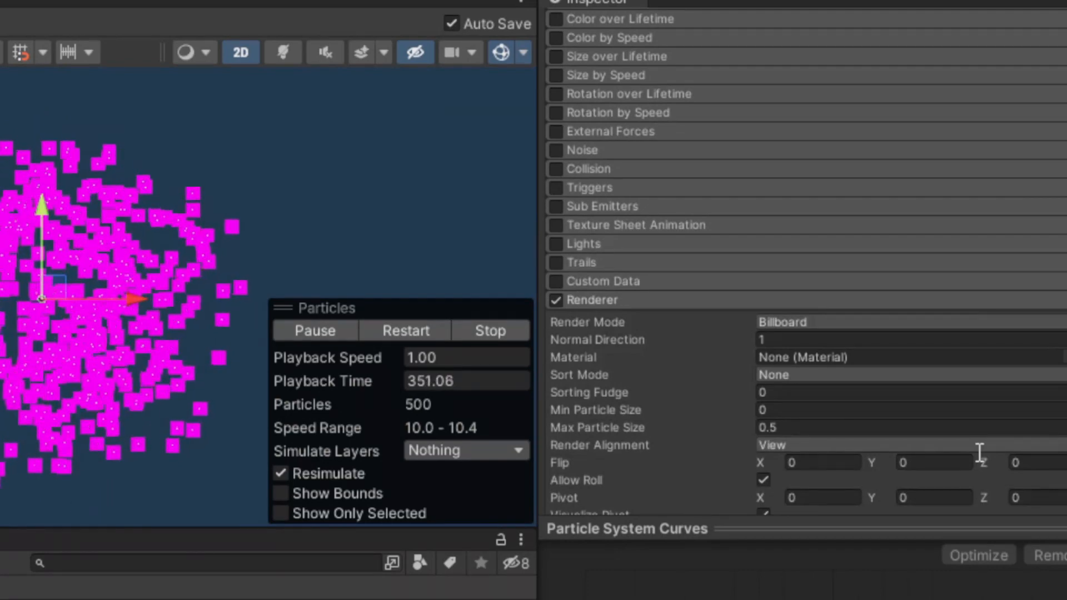
scroll(979, 451, "down", 2)
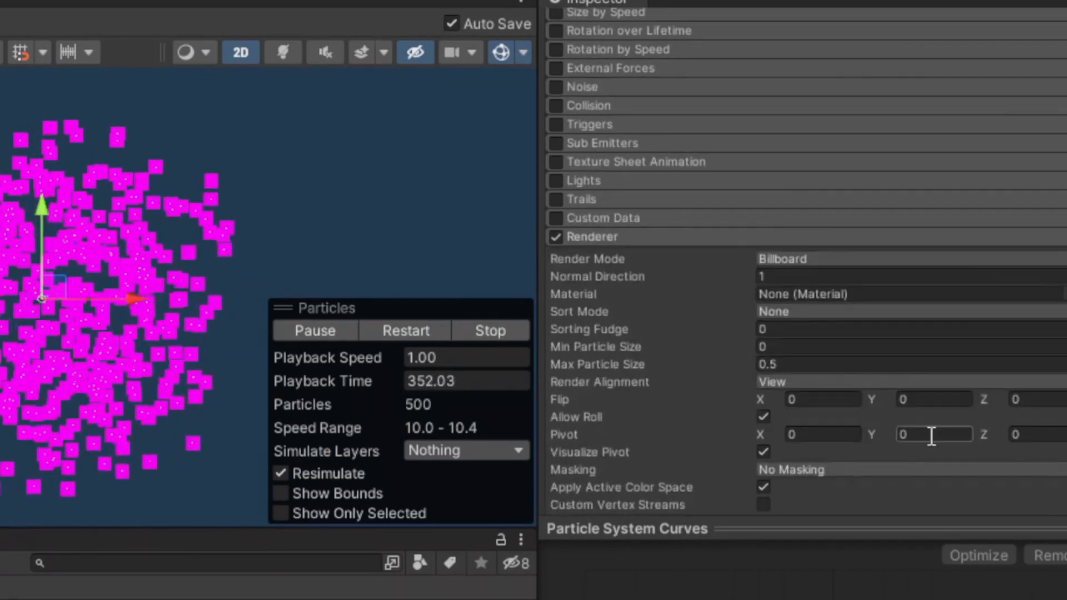
Try the Diamond material and both enemy materials, including EnemyMC, on the particle Renderer
left_click(634, 293)
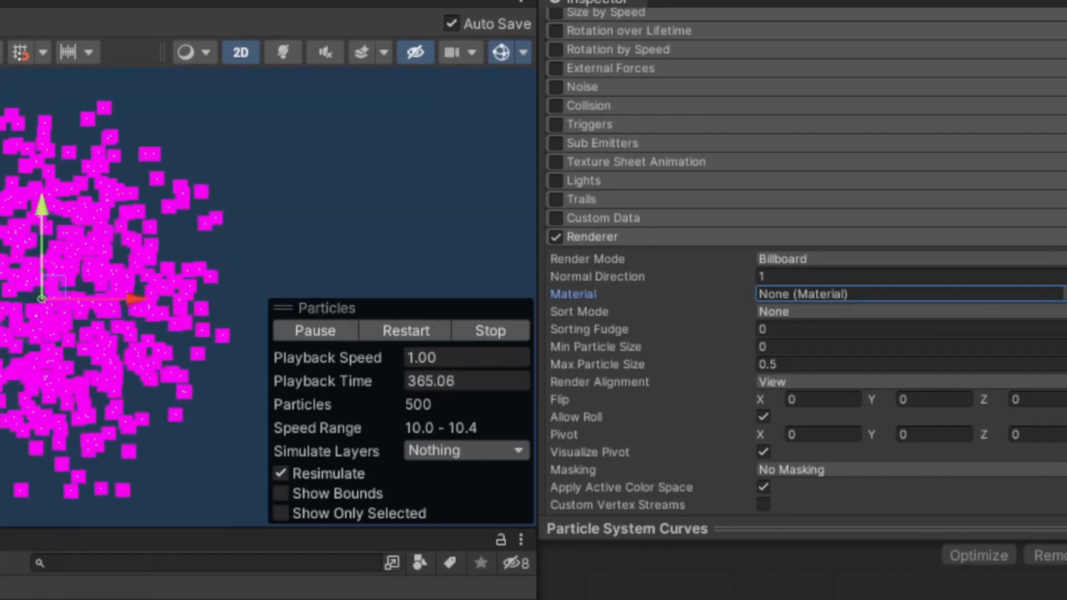
key("Return")
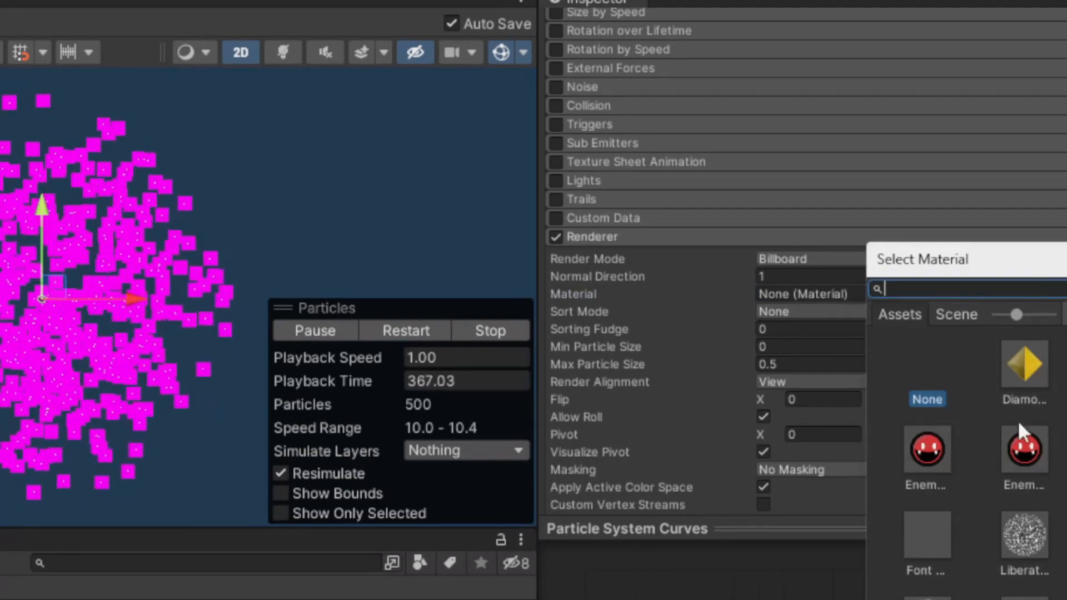
left_click(1032, 365)
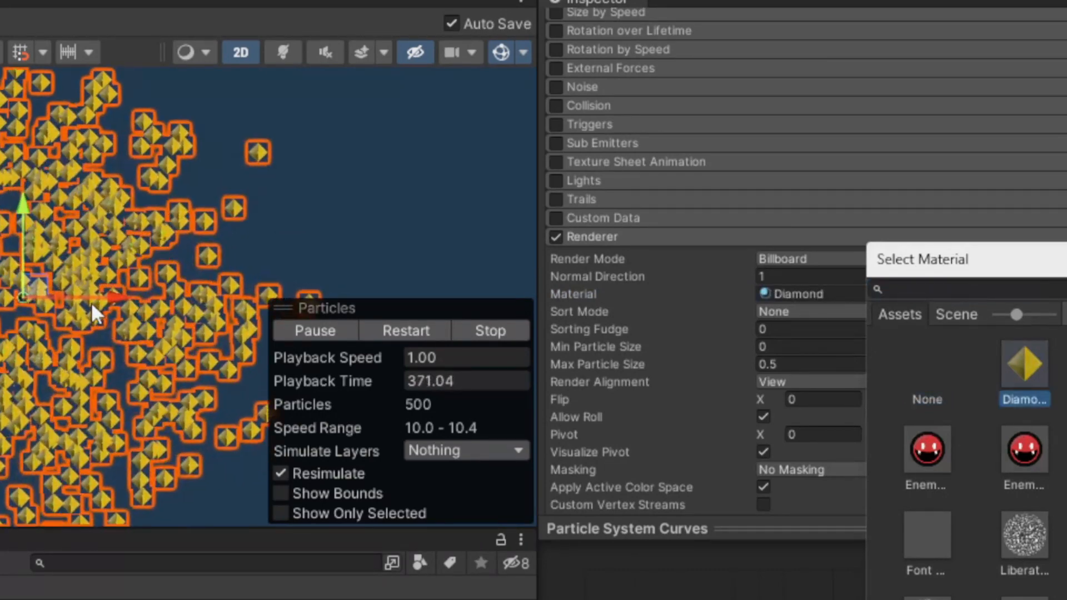
left_click(1025, 456)
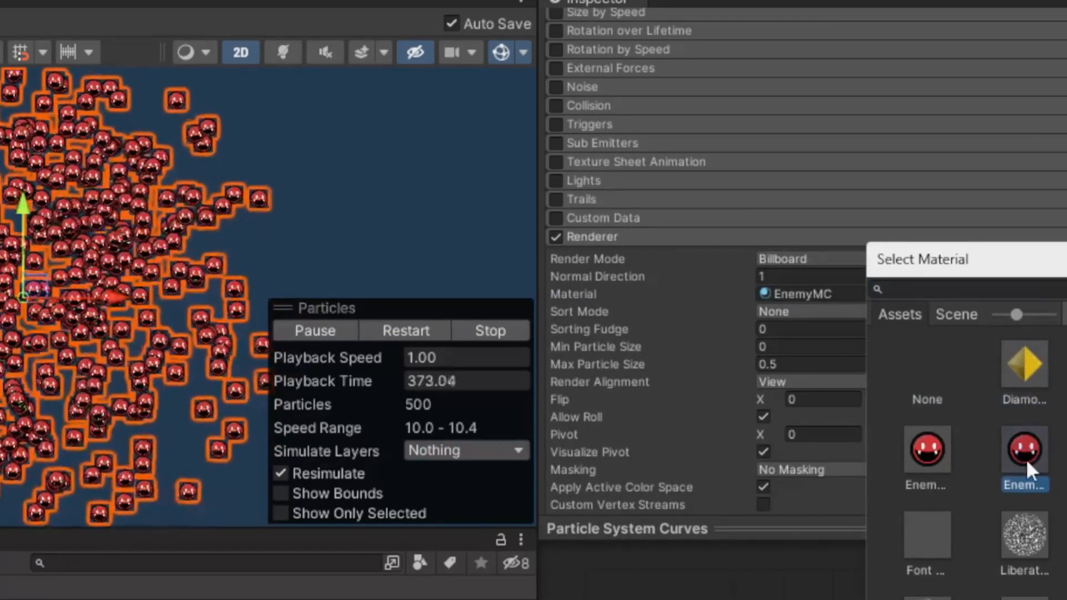
left_click(925, 458)
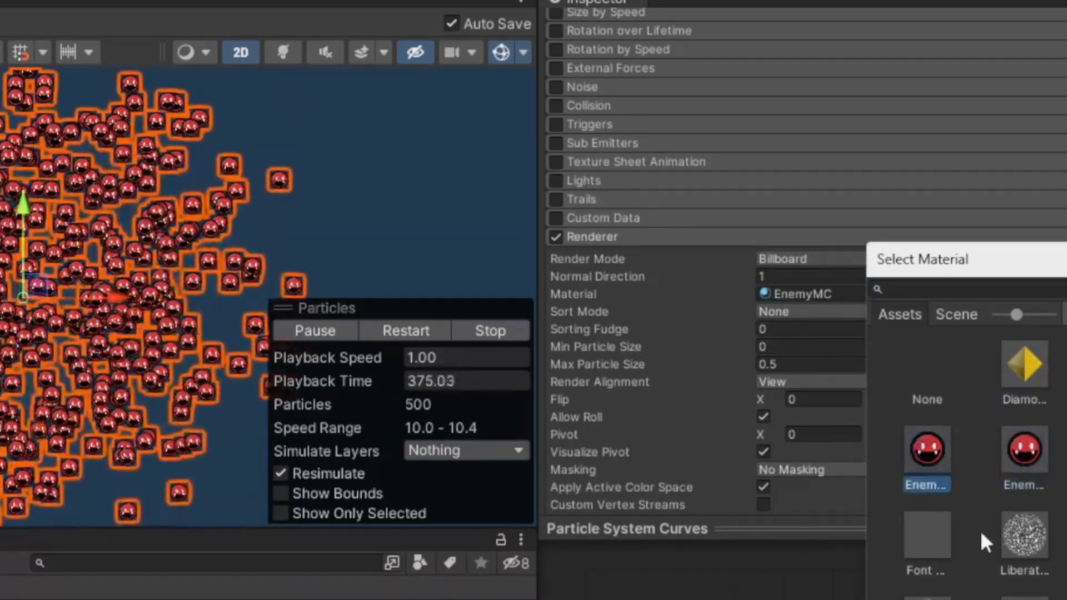
Try the LiberationSans and other font materials on the particle Renderer
left_click(1025, 534)
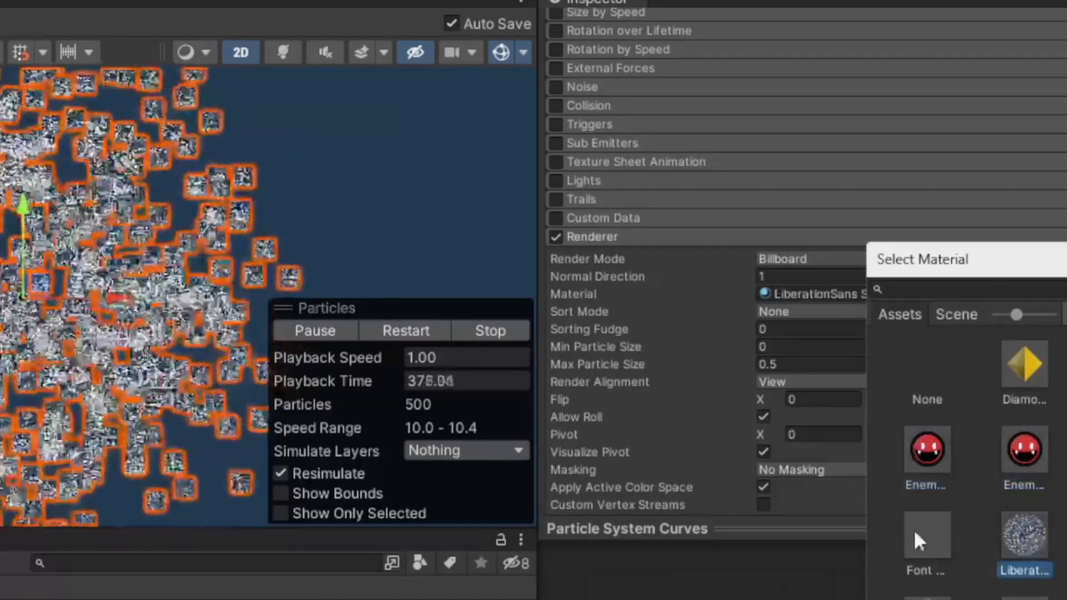
left_click(926, 537)
left_click(1024, 534)
scroll(1010, 589, "down", 1)
left_click(1010, 594)
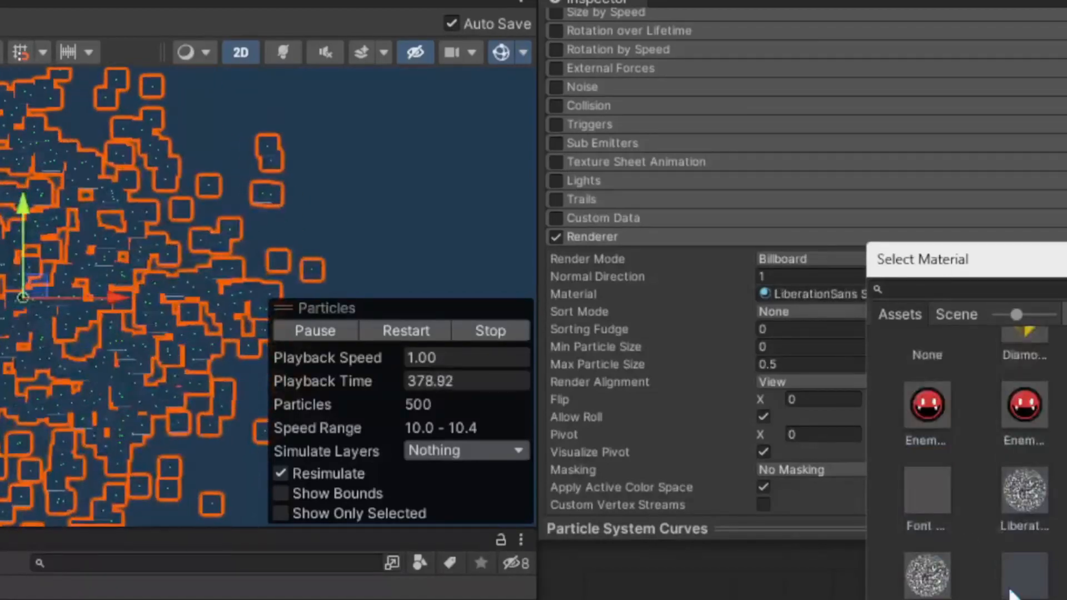
scroll(1000, 534, "down", 3)
Preview the Default-Line and Default-Material materials, and assign Default-Particle as the Renderer's material
left_click(1021, 479)
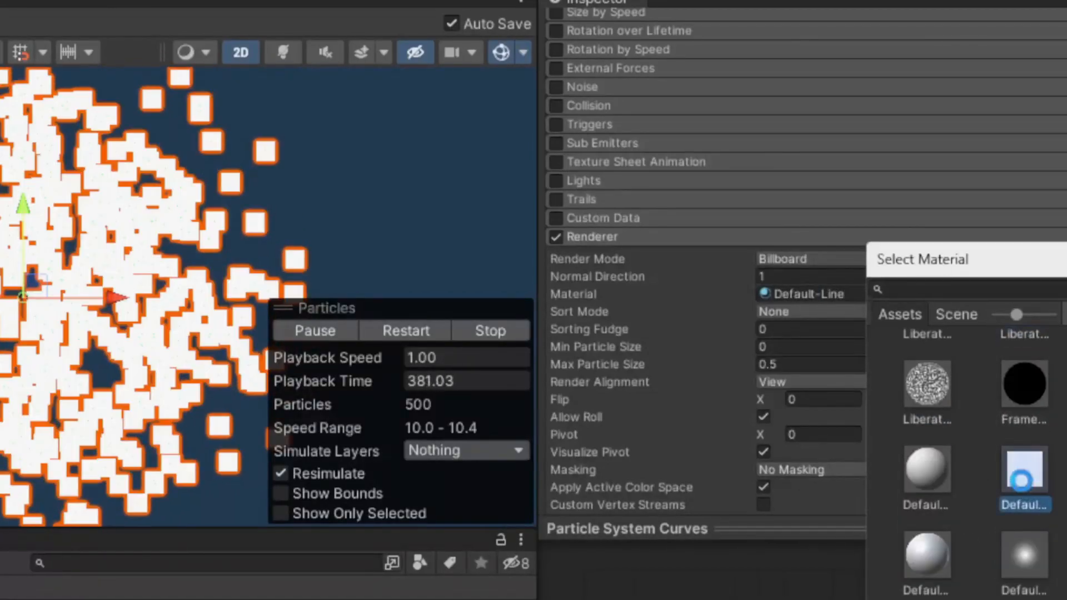
left_click(1029, 570)
left_click(923, 563)
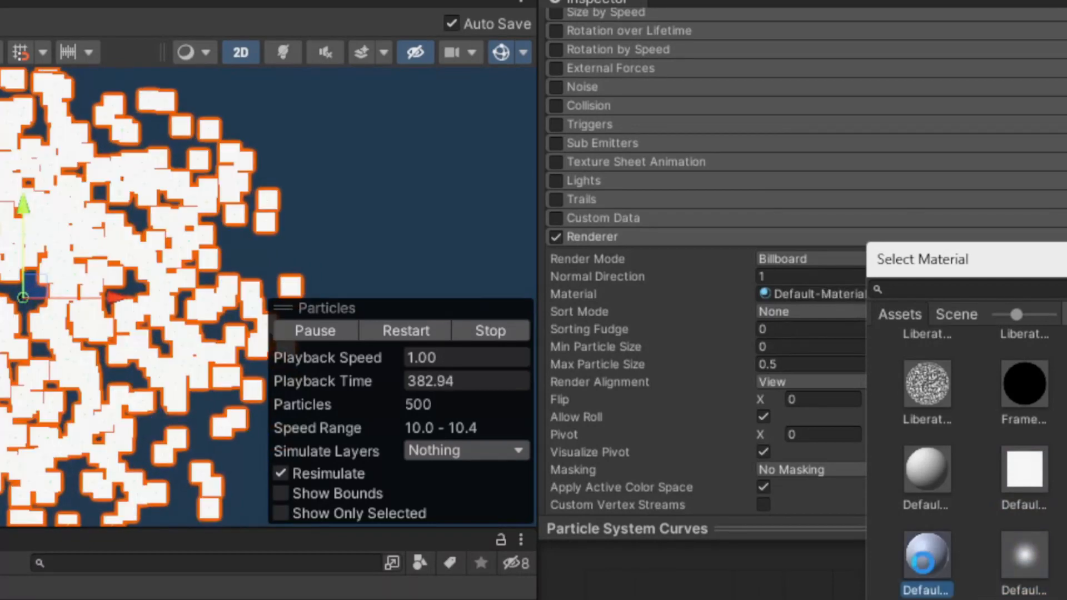
left_click(1033, 555)
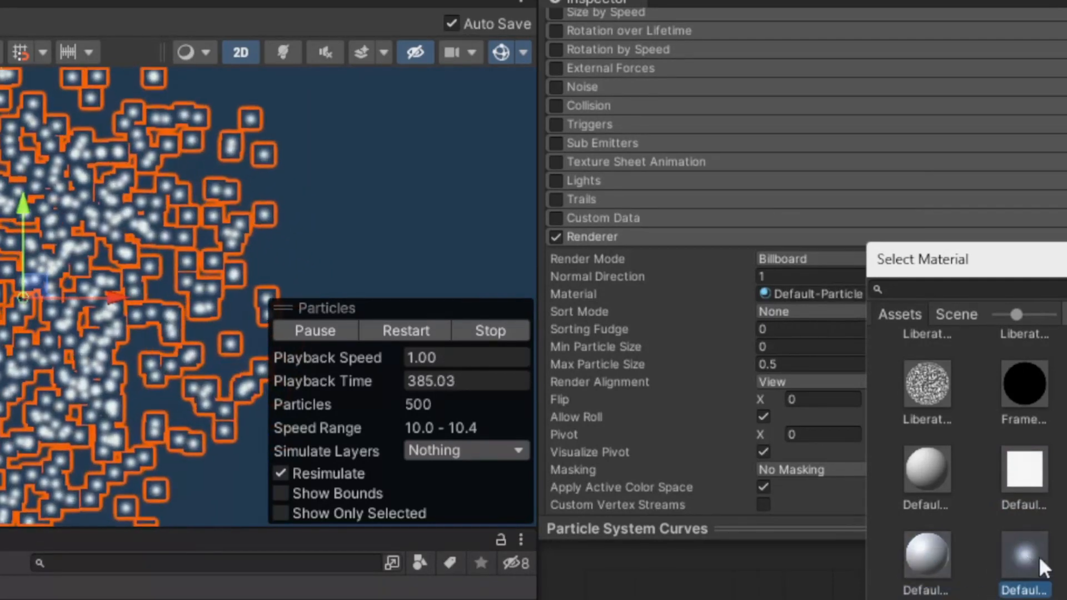
scroll(978, 473, "up", 2)
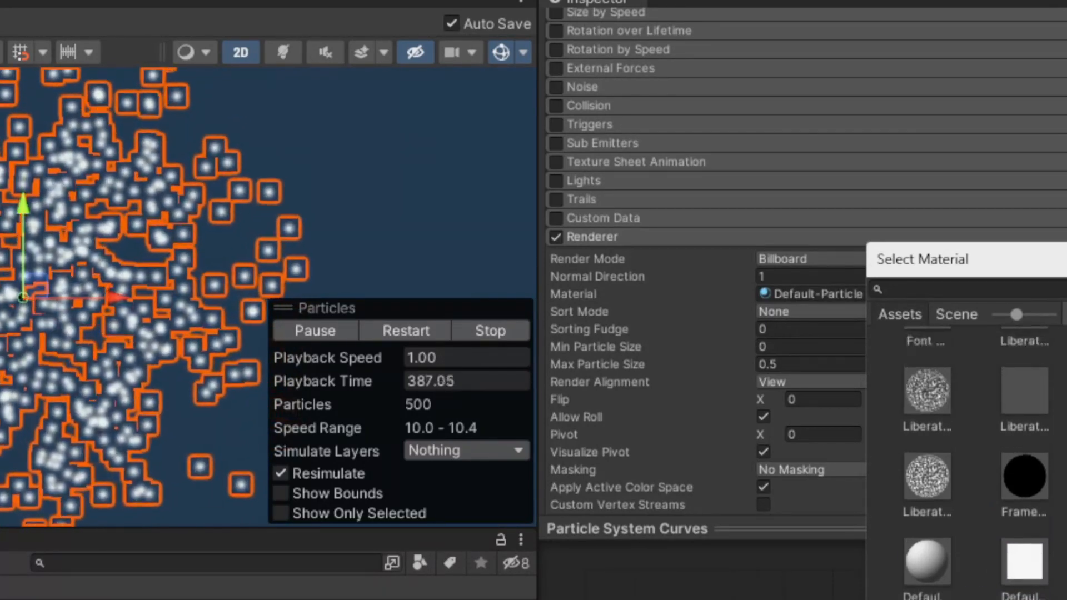
scroll(978, 472, "up", 3)
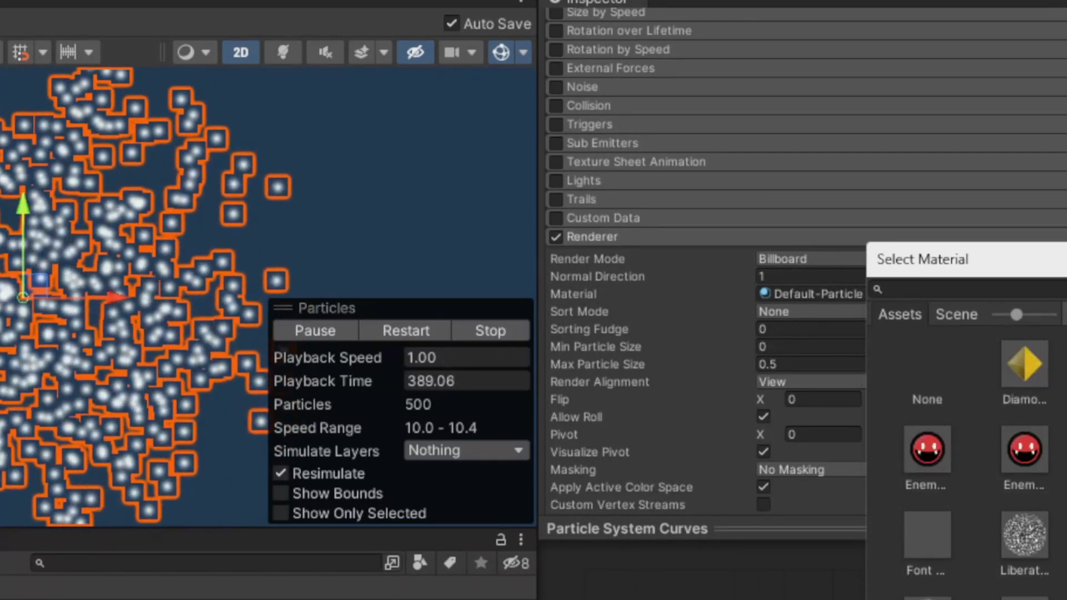
key("Return")
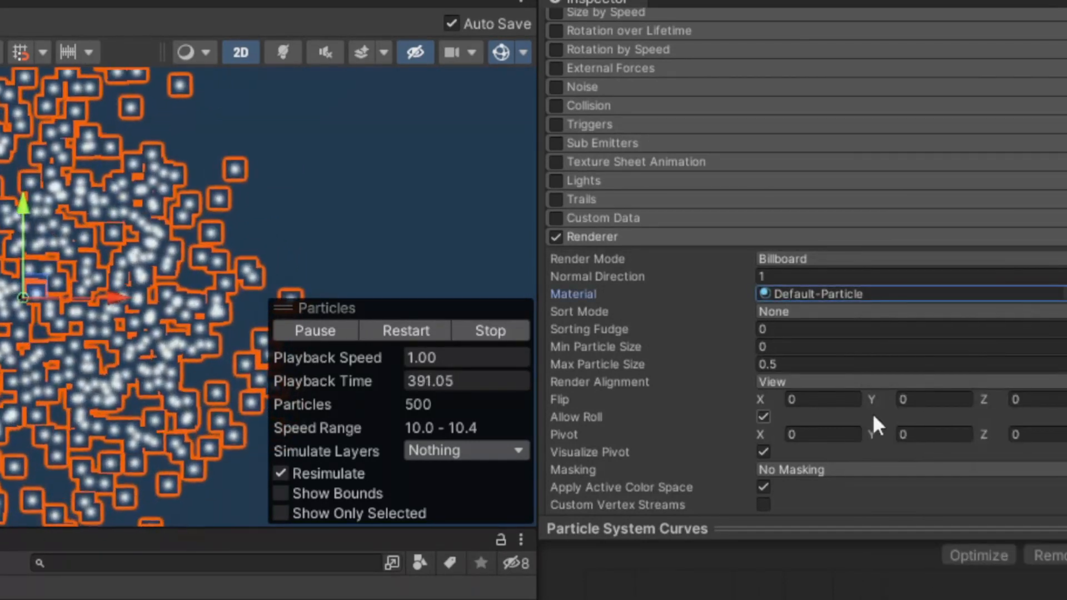
Expand and enable the Color over Lifetime module
scroll(682, 345, "up", 5)
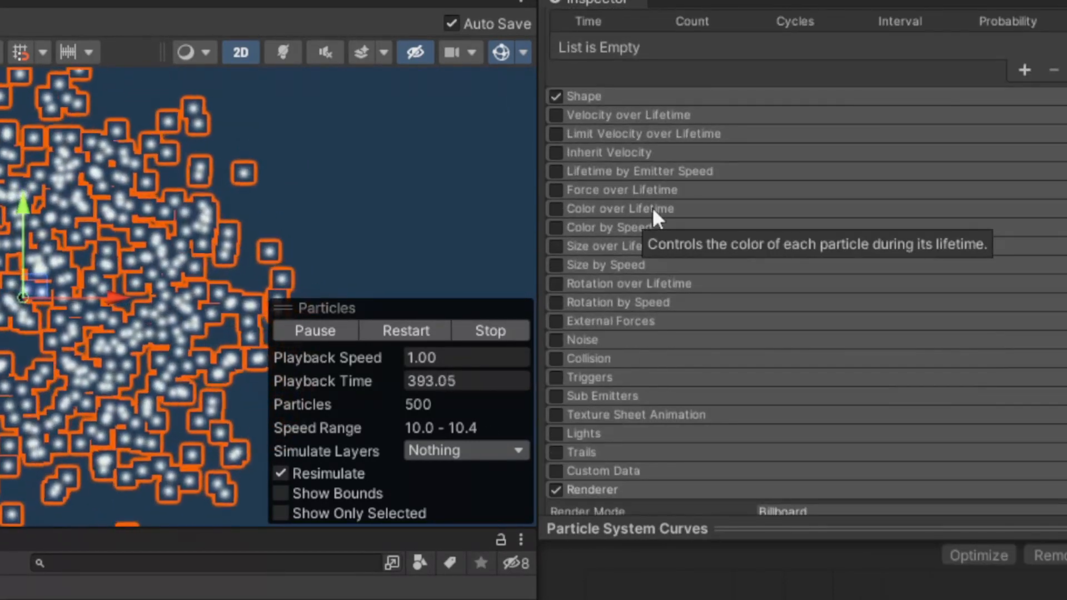
left_click(652, 209)
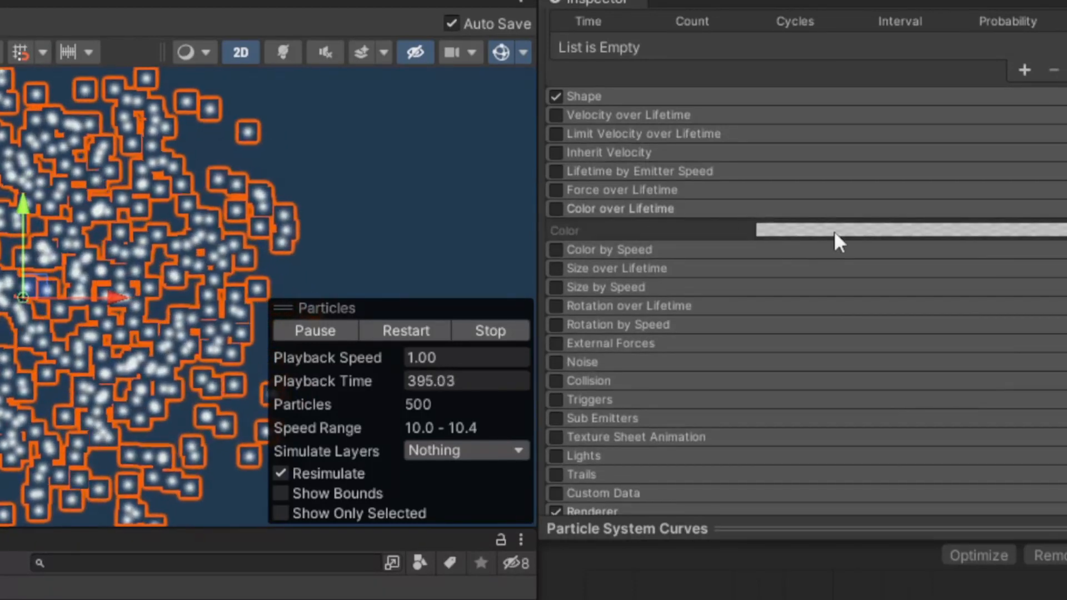
left_click(555, 209)
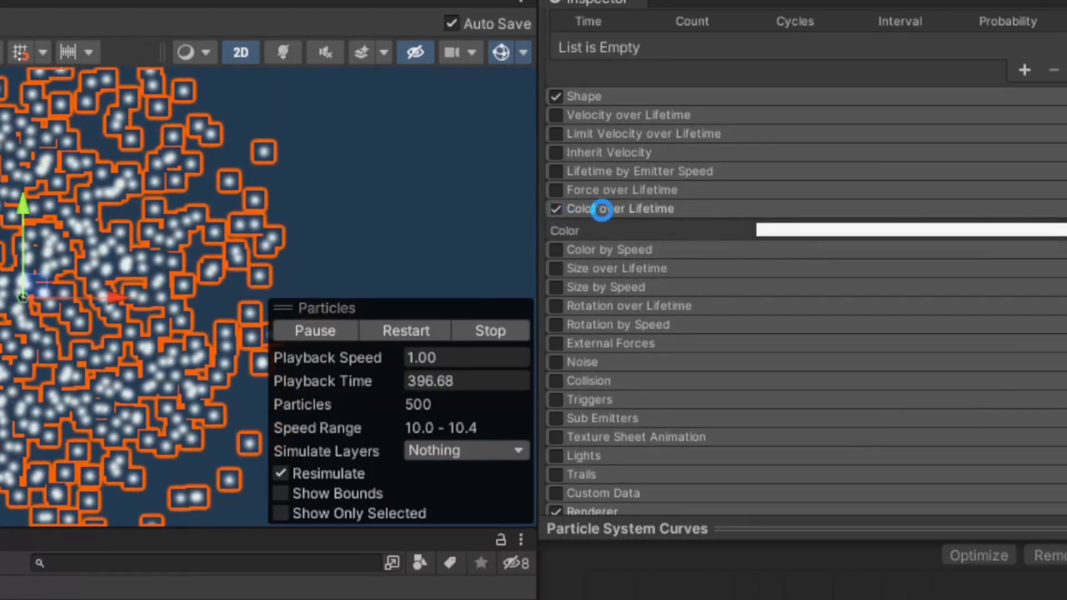
Add a pure red color key at 100% to the Color over Lifetime gradient, keeping the start white
left_click(831, 231)
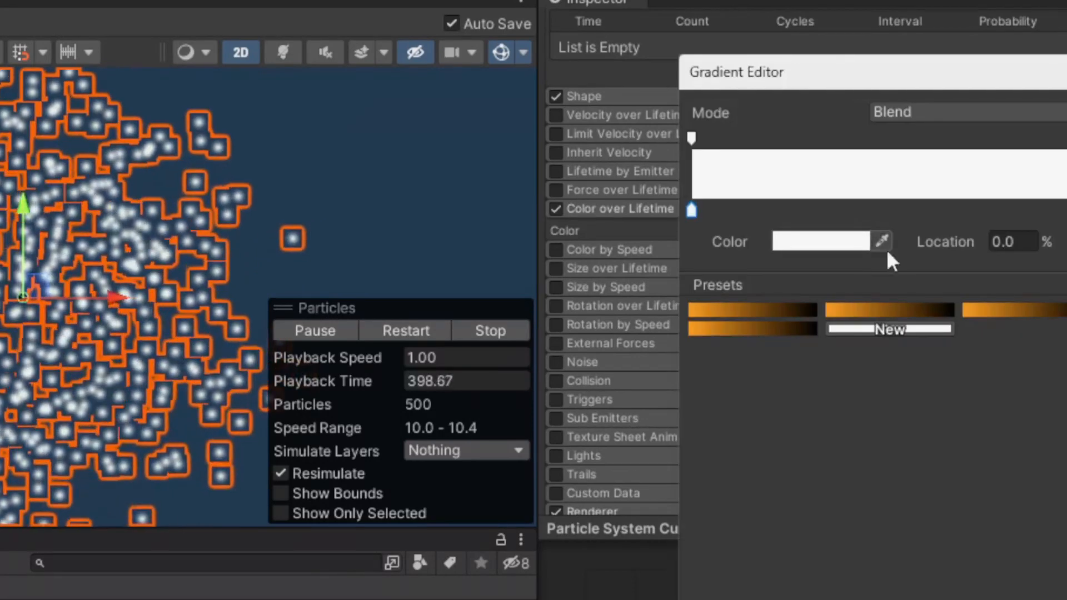
left_click(826, 240)
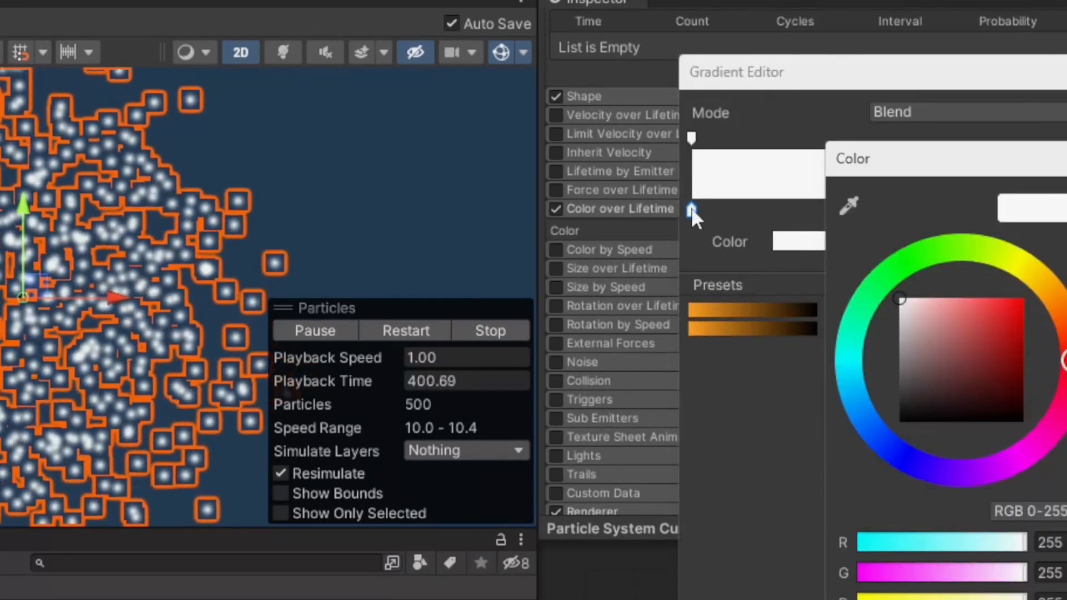
left_click(692, 209)
left_click(1061, 210)
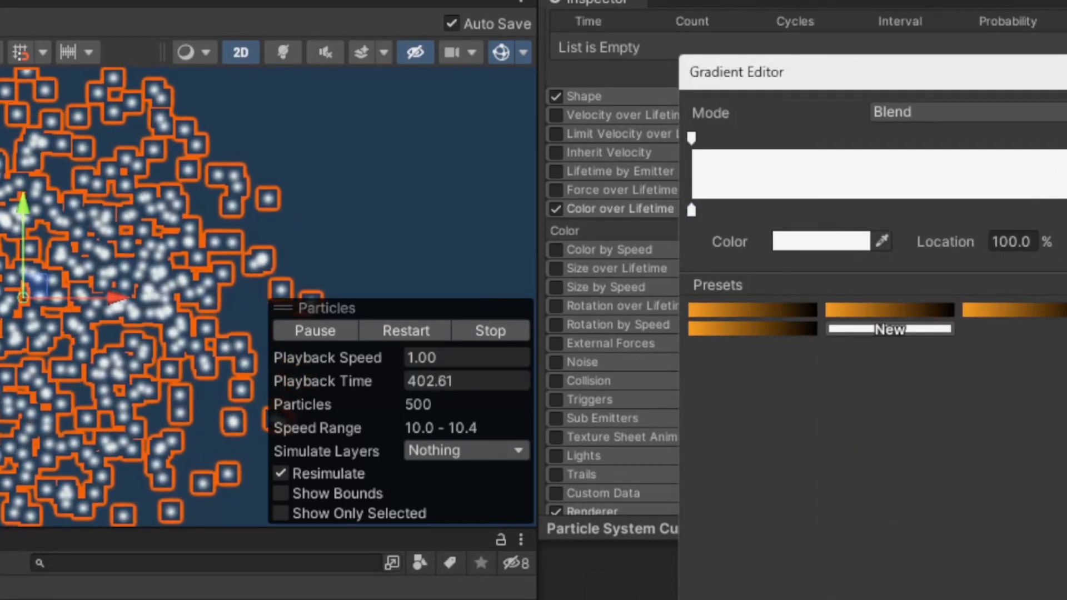
left_click(822, 241)
left_click_drag(977, 412, 1025, 328)
left_click(762, 508)
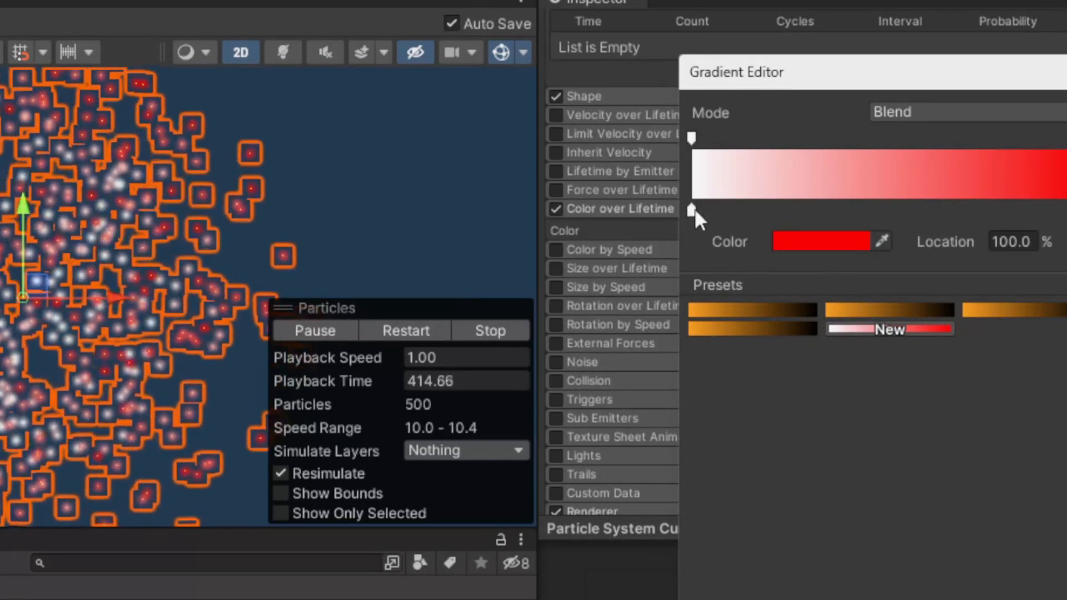
Try moving the gradient's white start key to 88.5%, and return it to 0%
left_click_drag(695, 209, 698, 210)
left_click_drag(806, 210, 1036, 204)
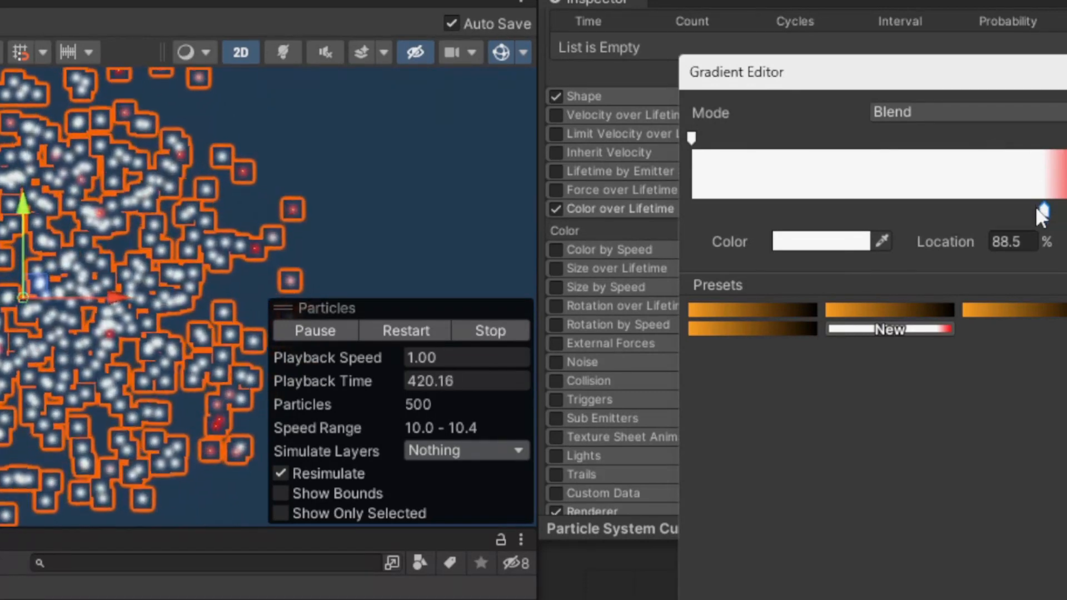
left_click_drag(1043, 209, 614, 219)
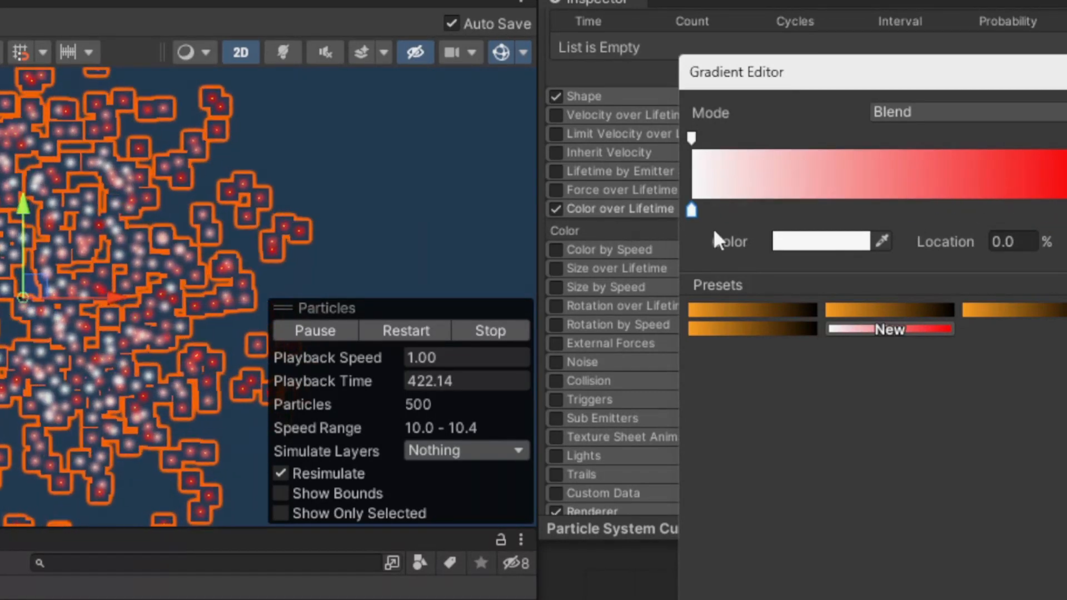
Check the gradient's Mode options, and disable the Color over Lifetime module
left_click(957, 112)
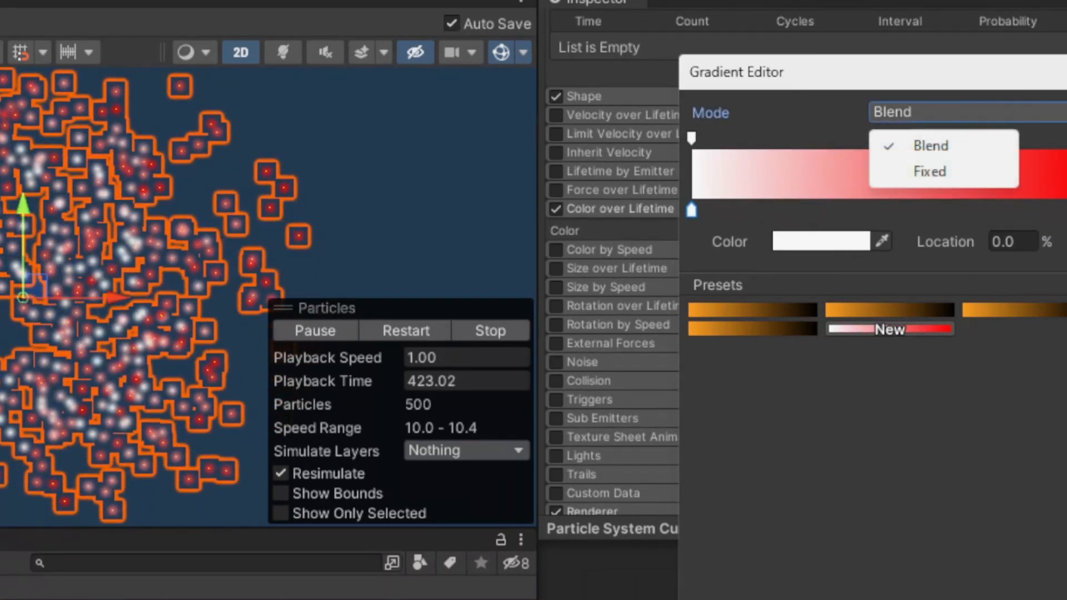
key("Escape")
left_click(677, 196)
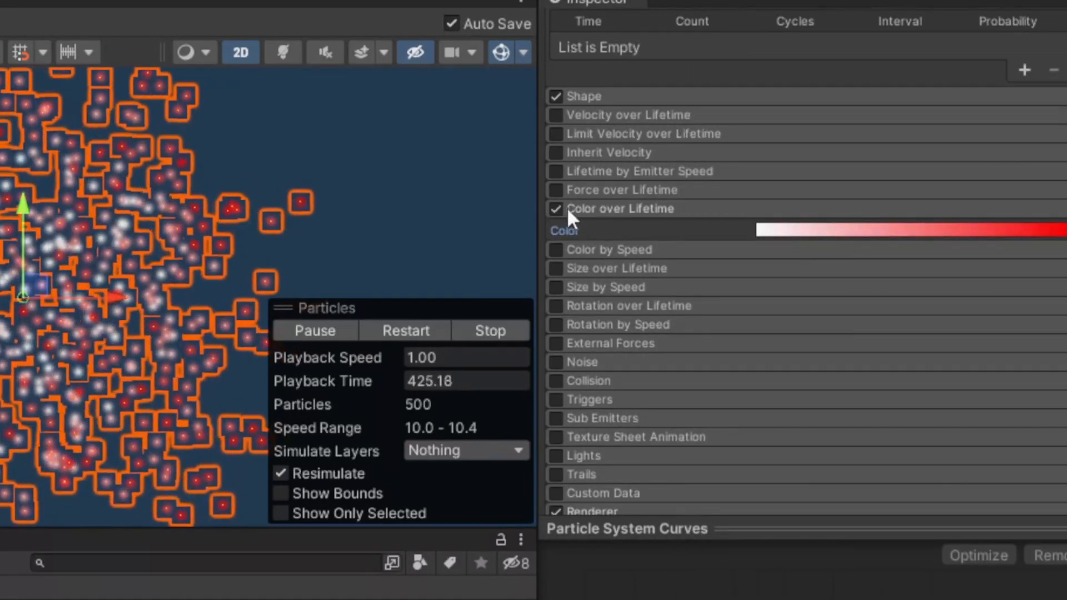
left_click(553, 208)
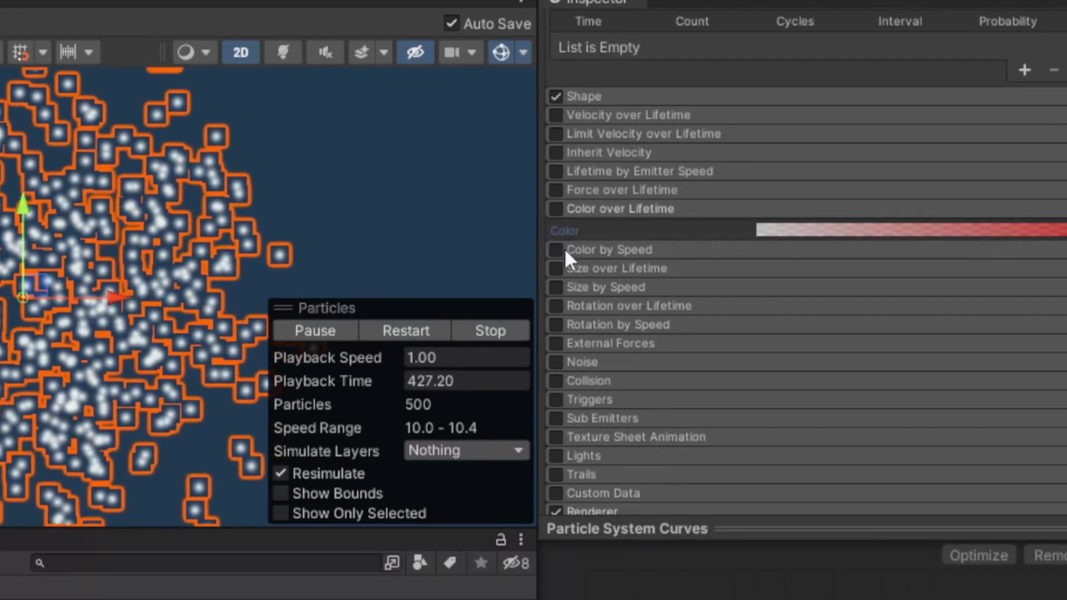
Expand and enable the Color by Speed module
left_click(567, 250)
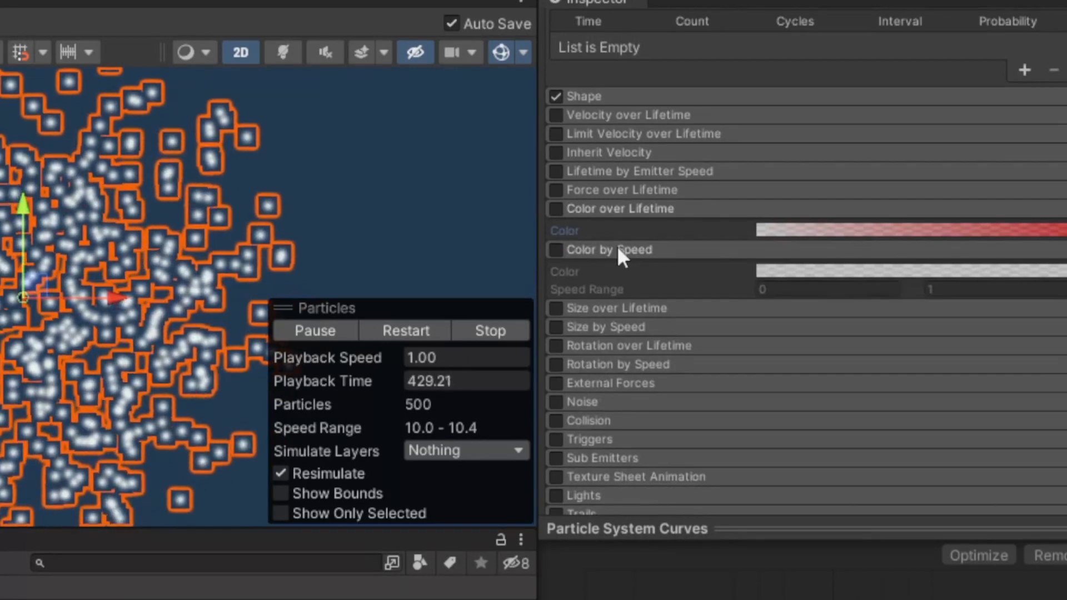
left_click(617, 249)
left_click(558, 250)
left_click(556, 250)
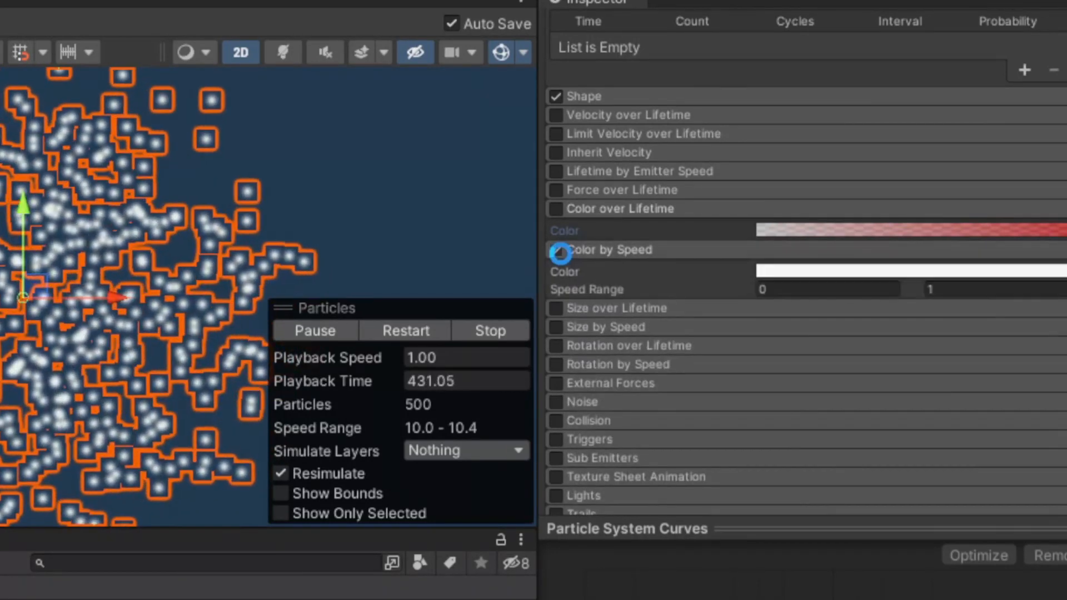
Add a bright green color key at 100% to the Color by Speed gradient
left_click(780, 271)
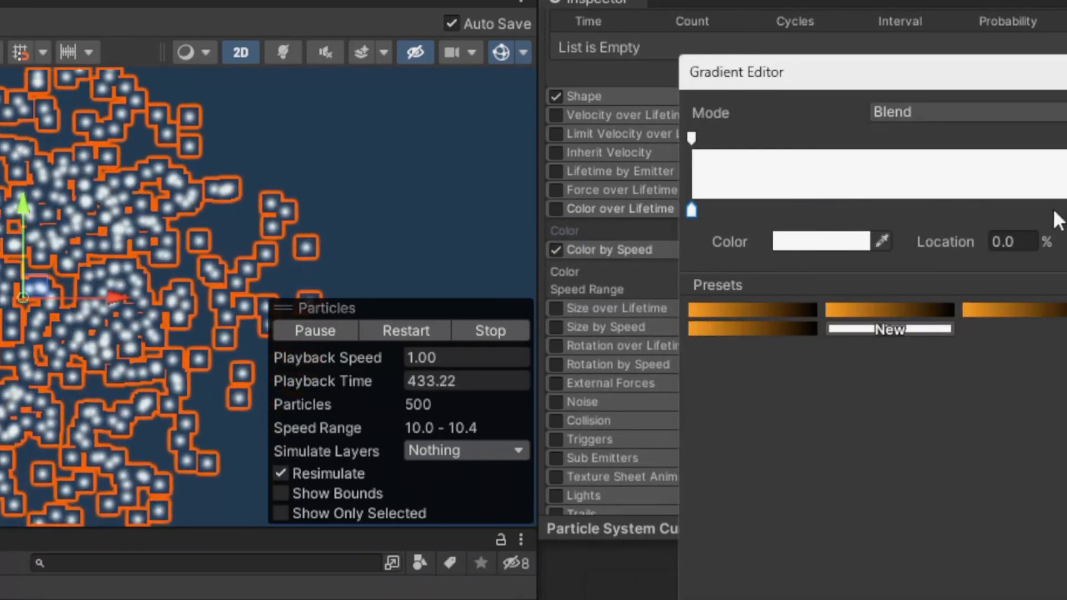
left_click(1055, 212)
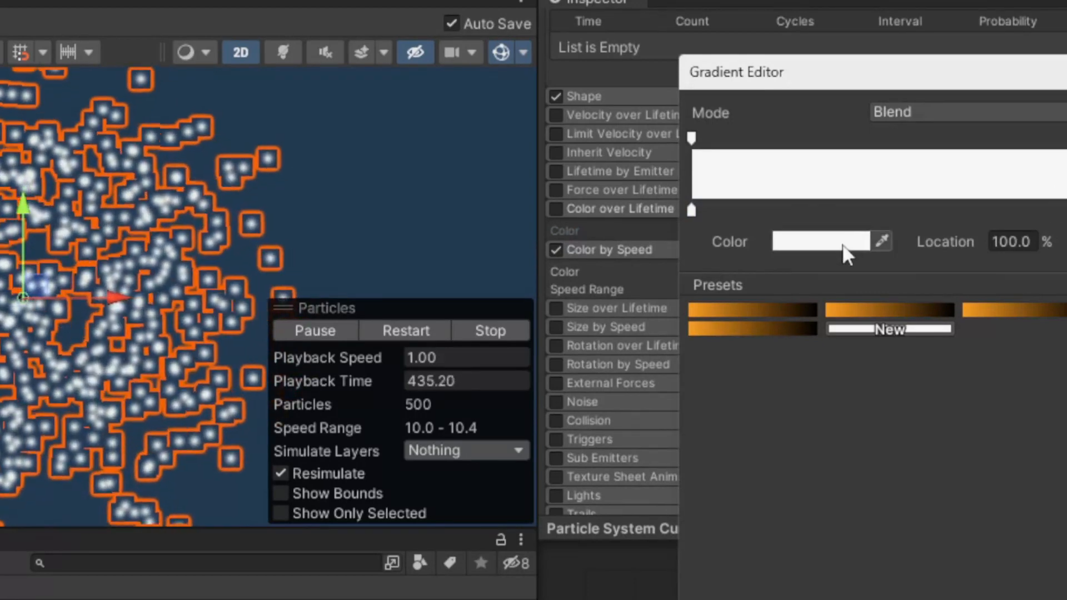
left_click(842, 244)
left_click(914, 289)
left_click(949, 338)
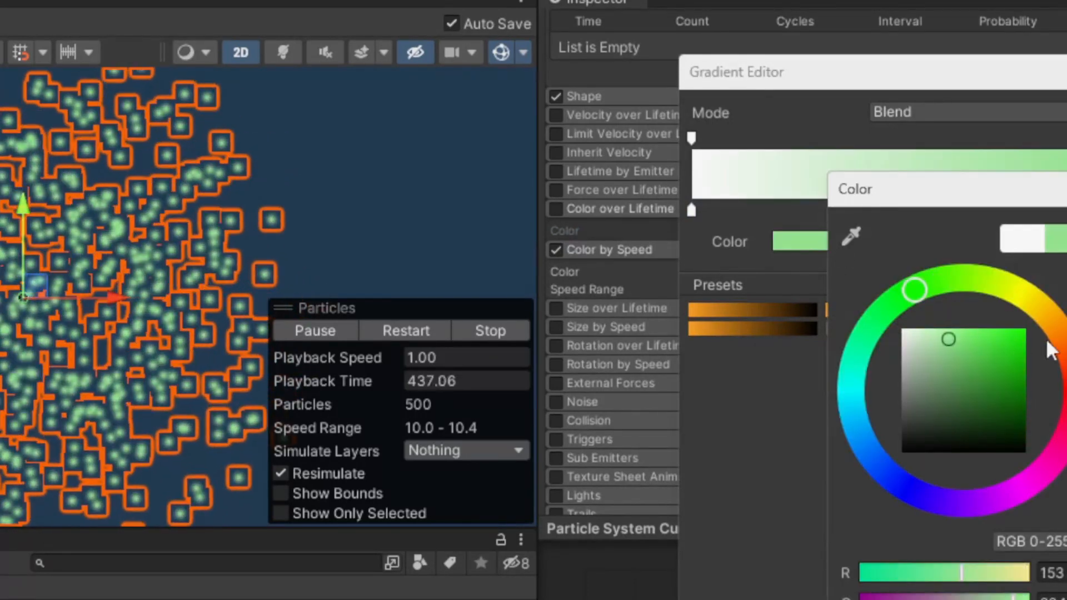
left_click(1026, 339)
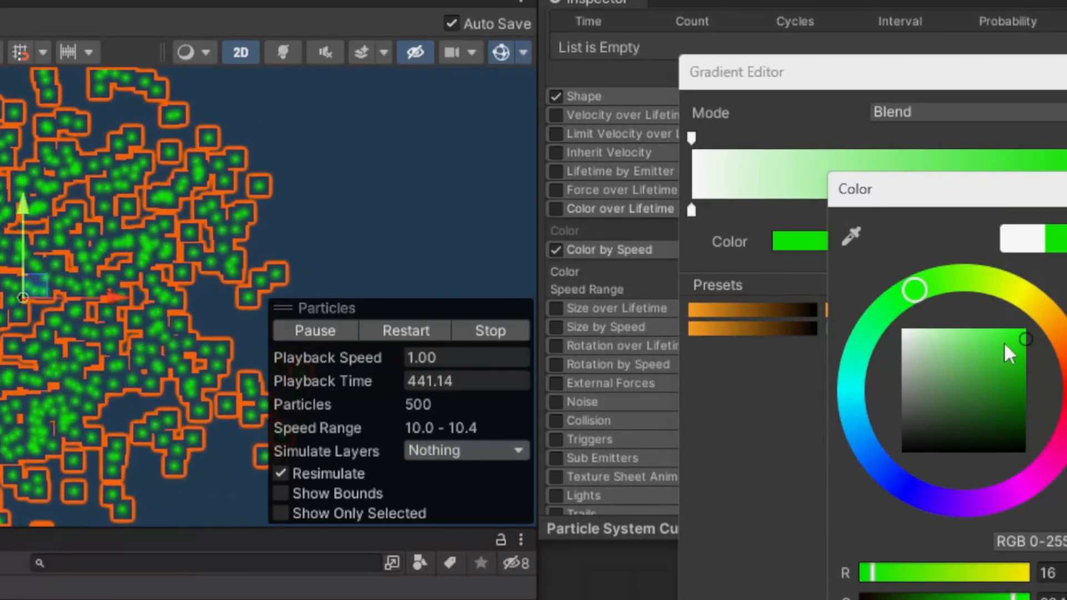
left_click(1064, 189)
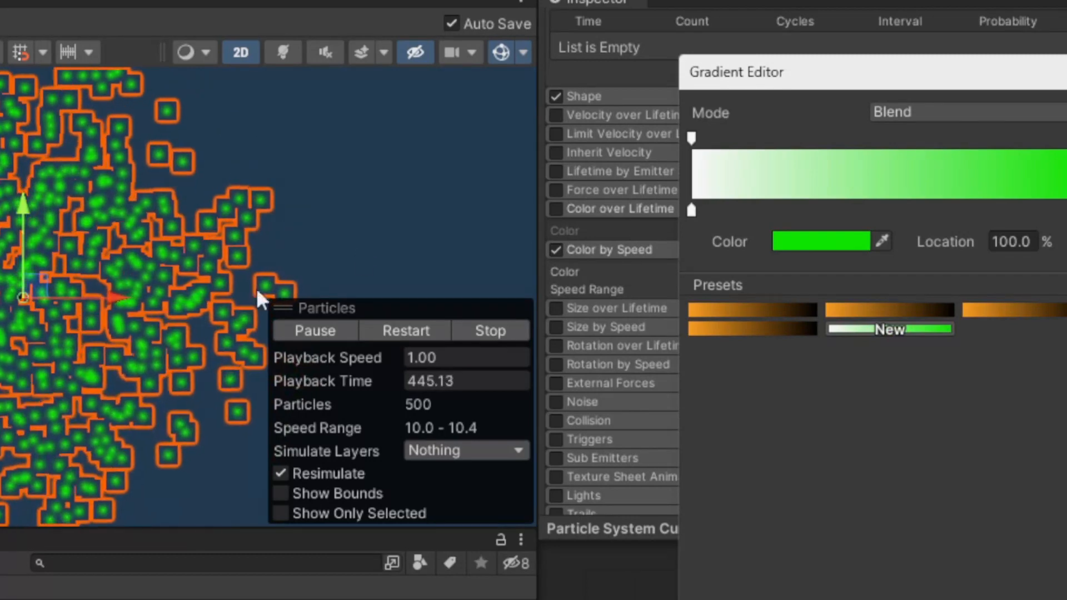
Disable the Color by Speed module, and expand Size over Lifetime to show its settings
left_click(671, 217)
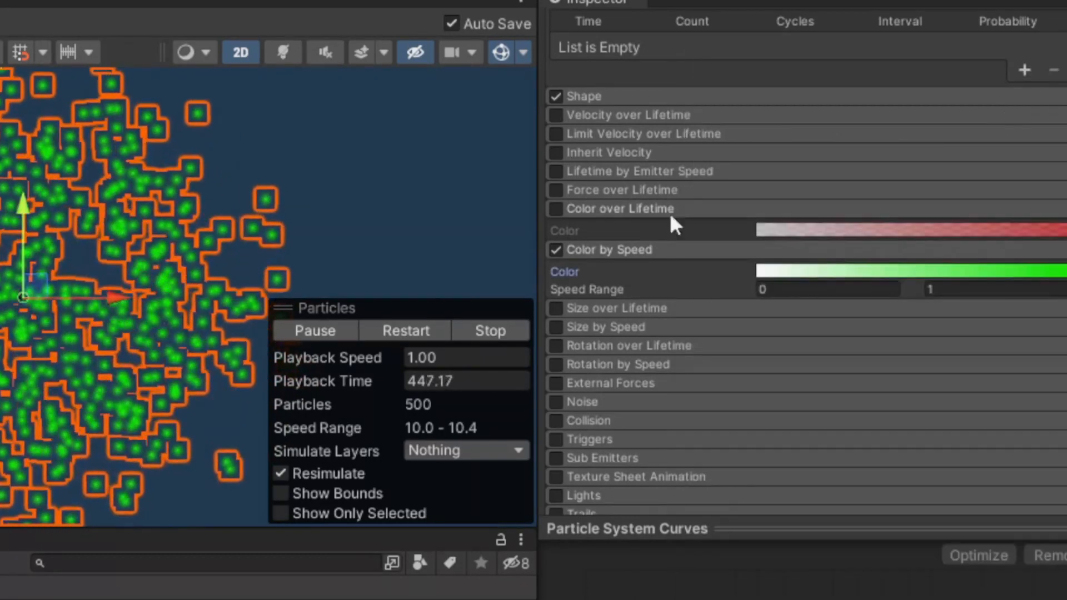
left_click(552, 249)
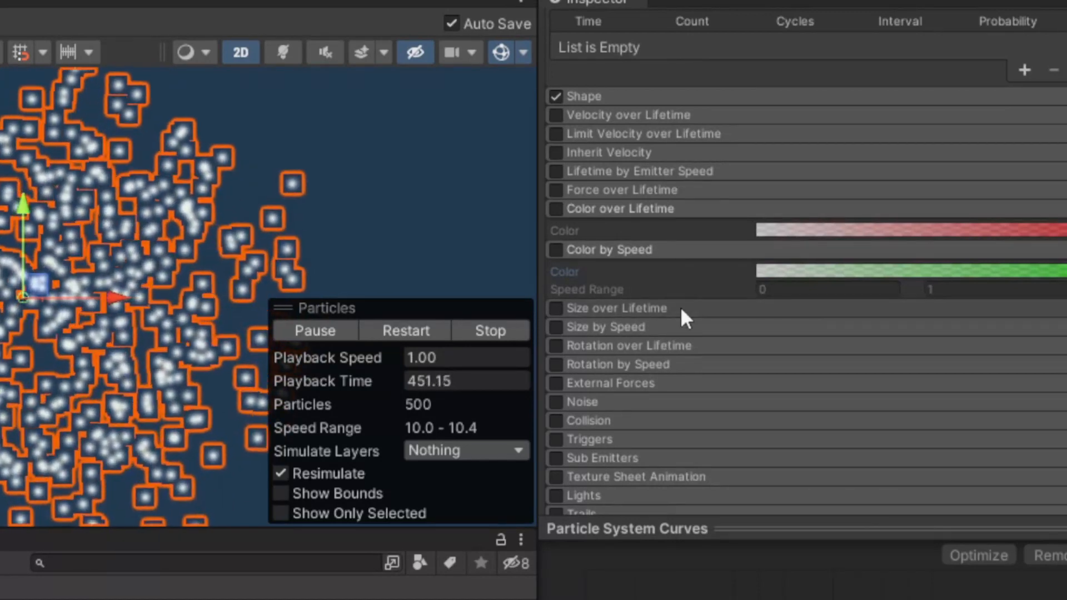
left_click(681, 307)
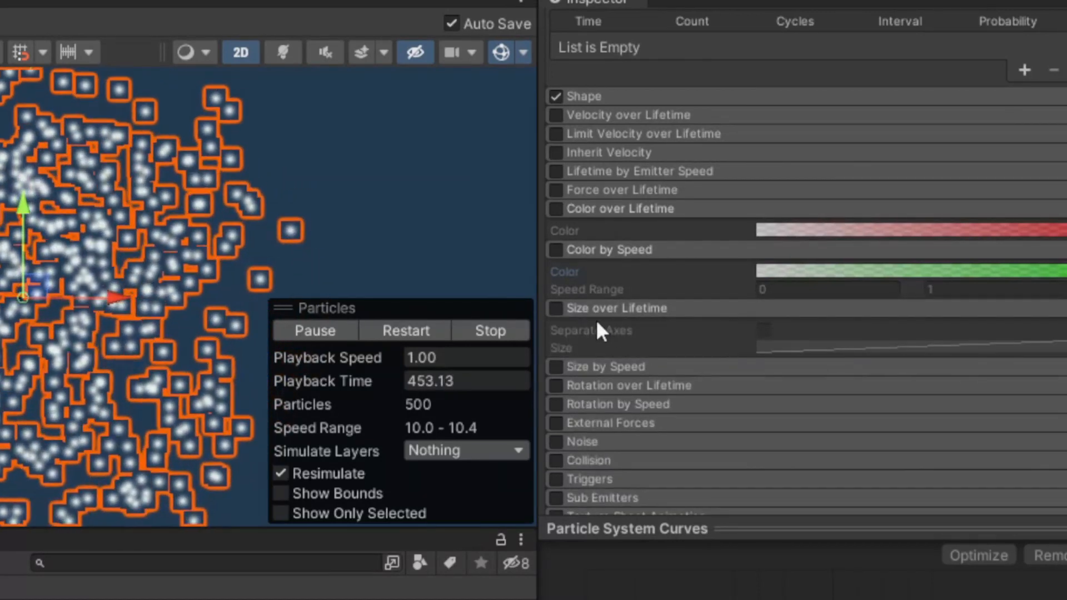
Enable Size over Lifetime and reshape its rising Size curve into a smooth S-curve by adjusting the end keys and tangent
left_click(558, 307)
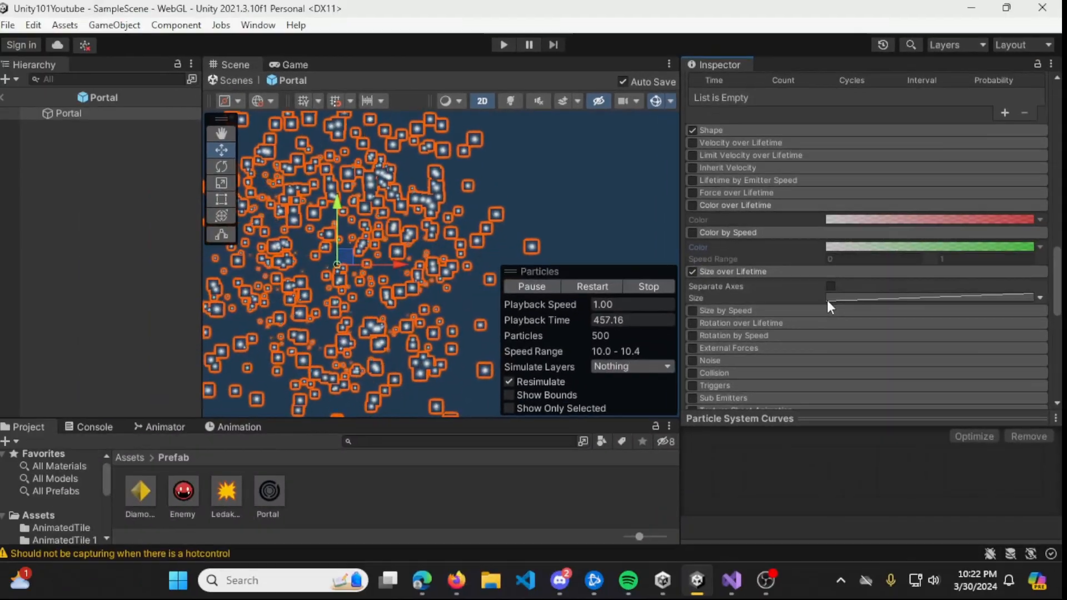
left_click(1011, 296)
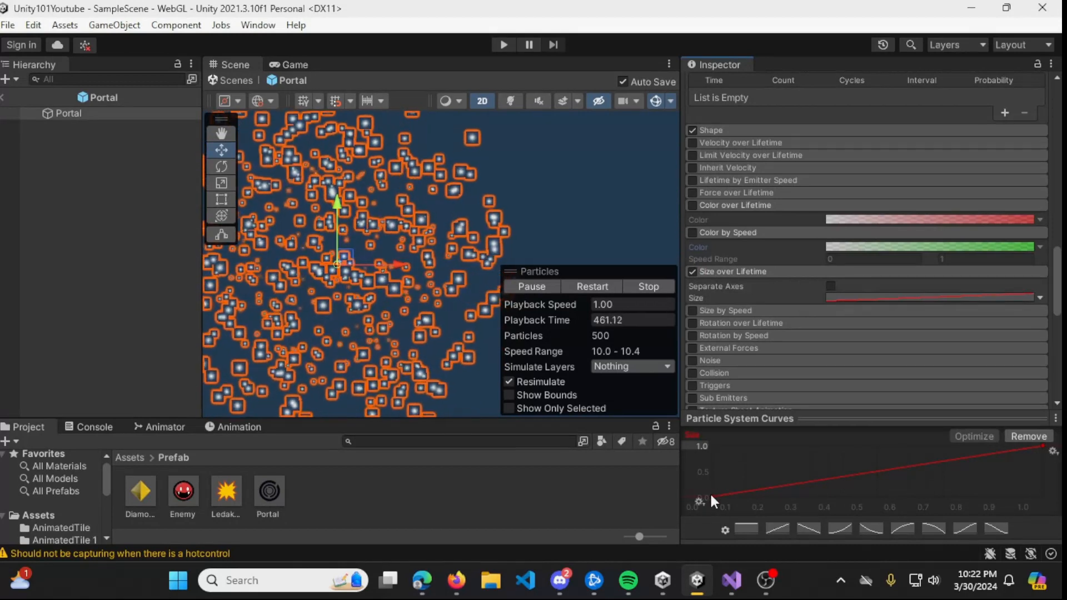
left_click_drag(712, 496, 717, 496)
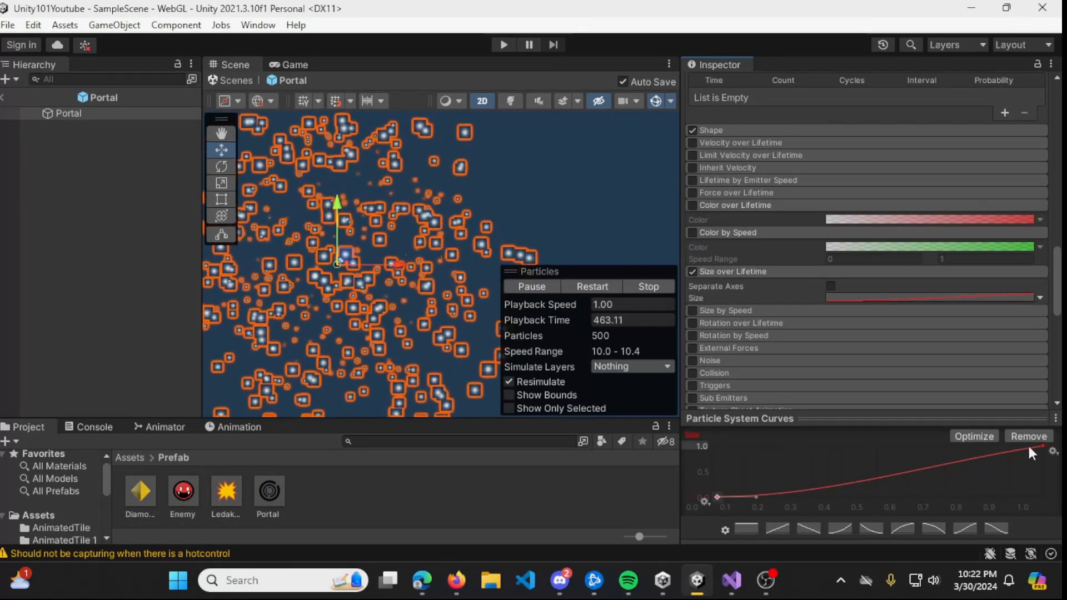
left_click_drag(1043, 448, 1033, 449)
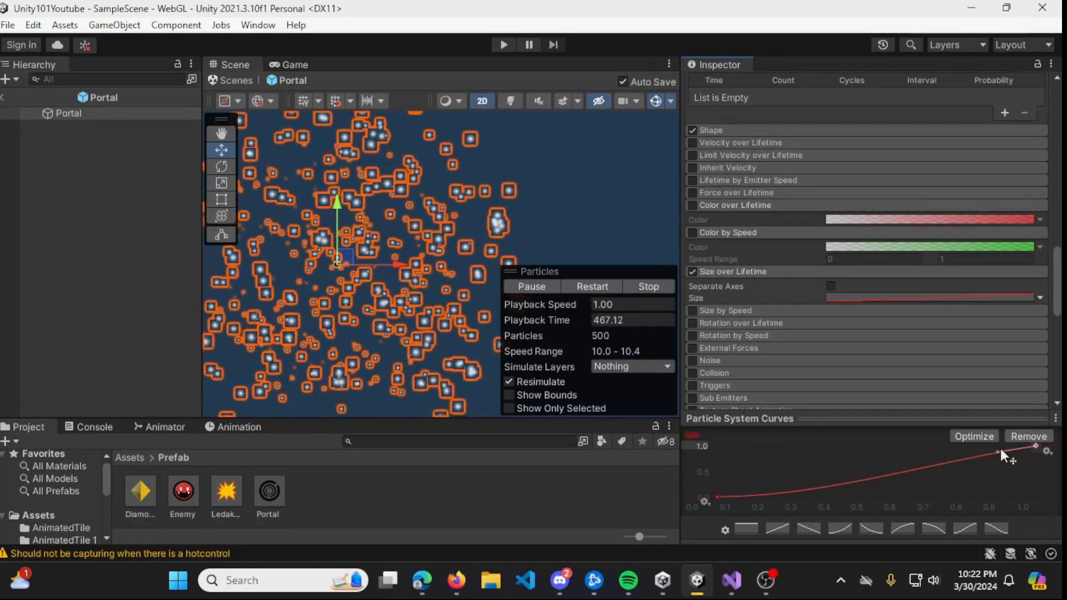
left_click_drag(999, 451, 1041, 442)
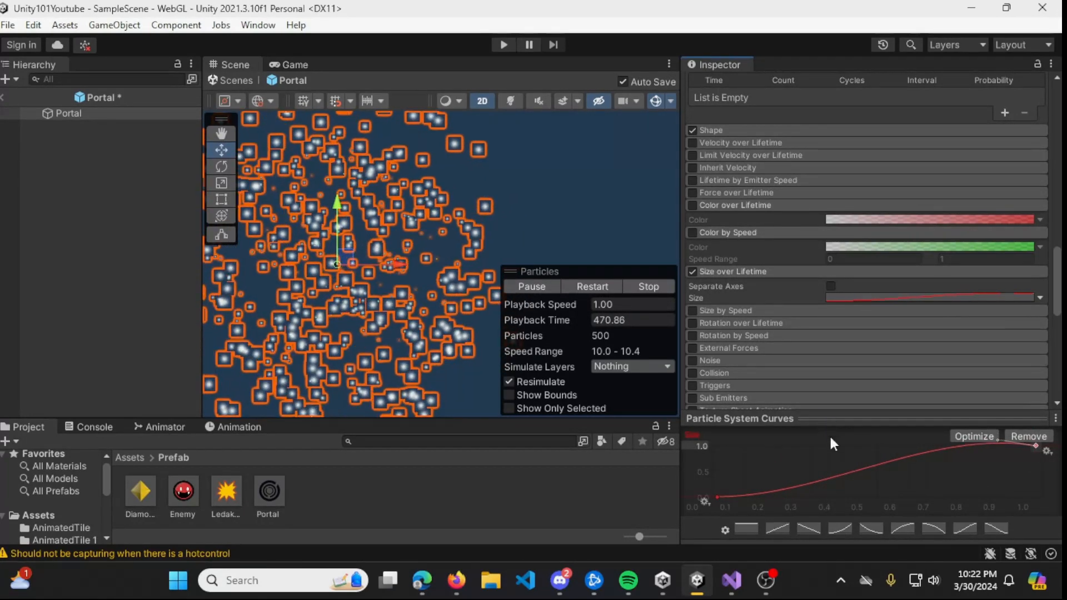
Try the preset shapes on the Size curve, settle on the rising ease-out preset, and set the curve's maximum to 3
left_click(838, 468)
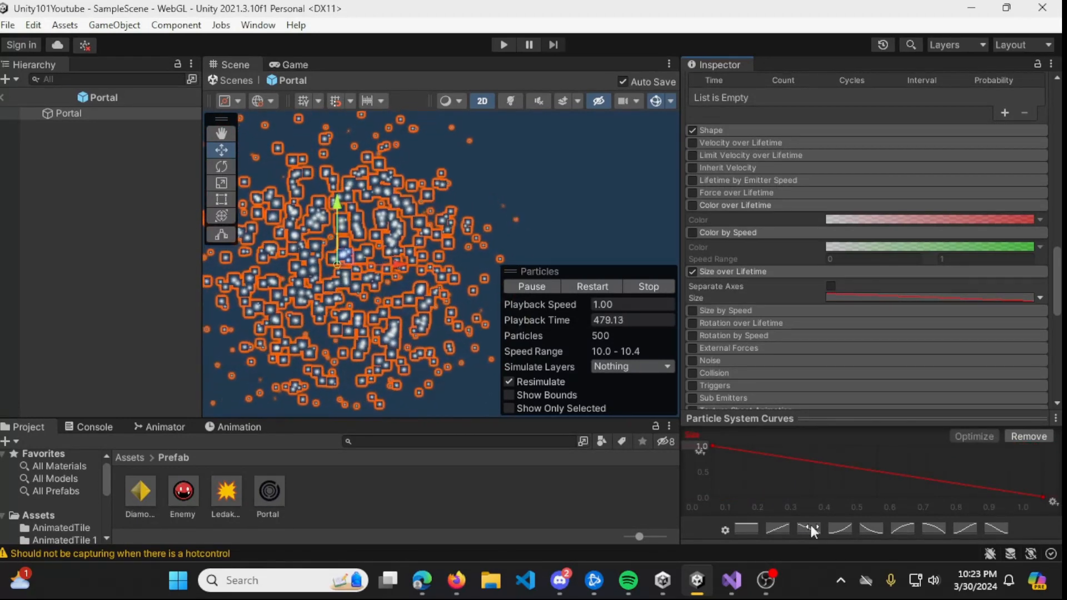
left_click(838, 528)
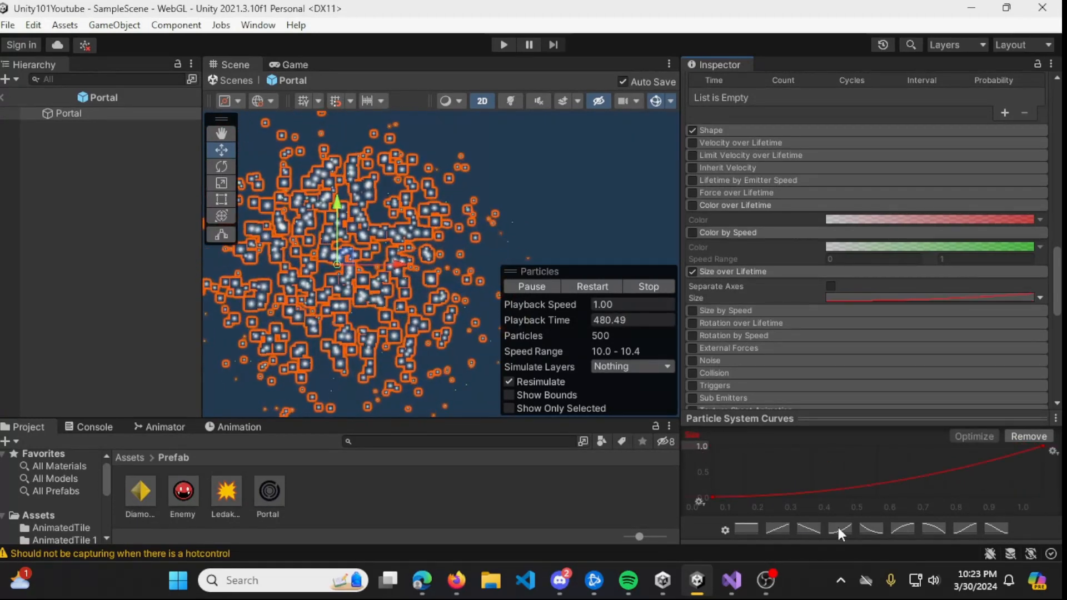
left_click(868, 528)
left_click(901, 528)
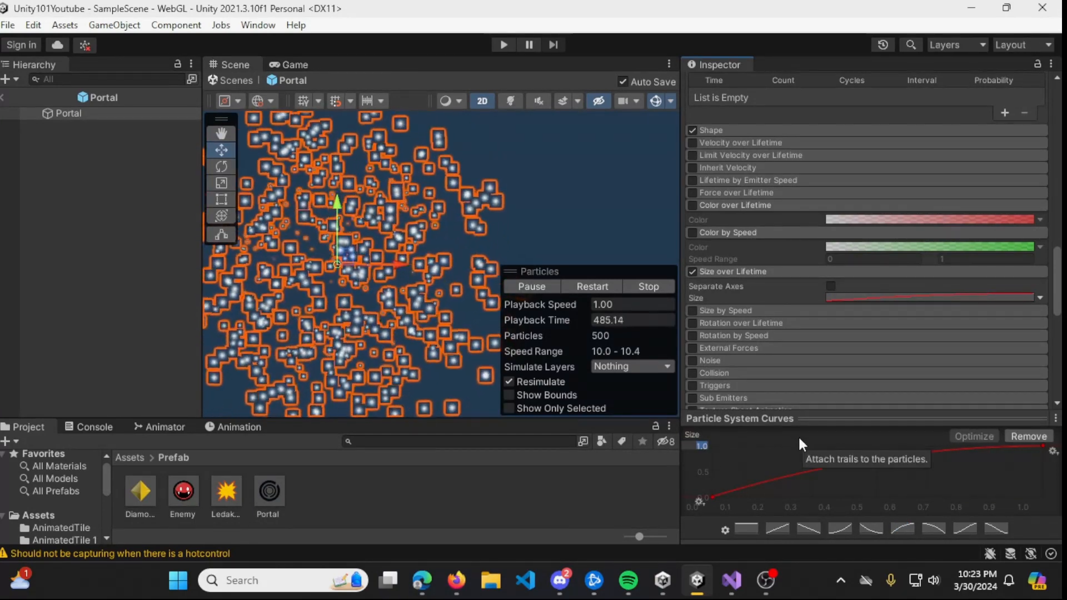
type("3")
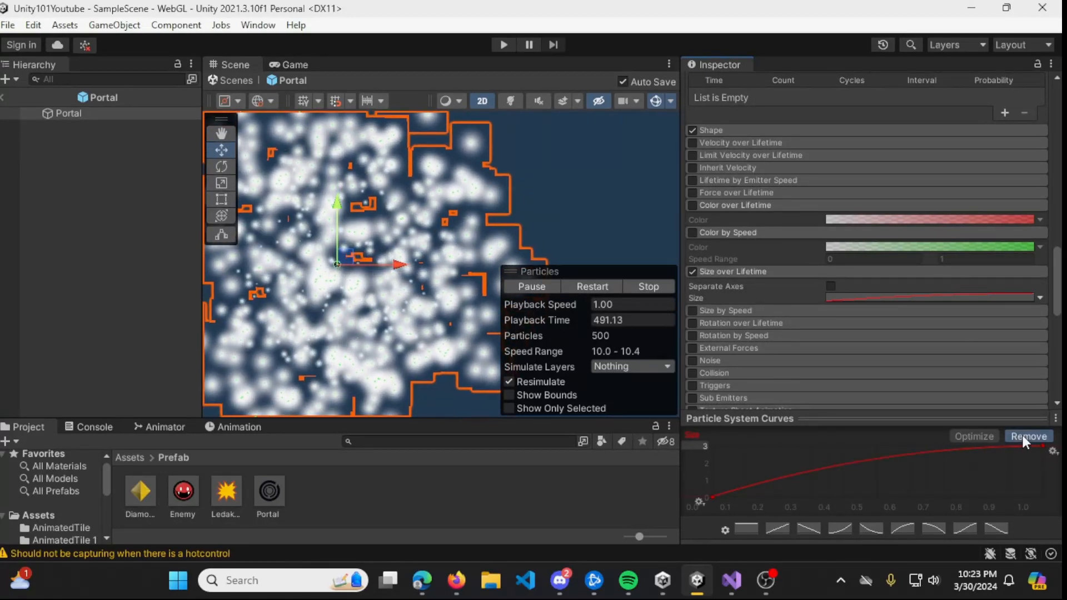
Remove the Size curve from the curve editor, disable Size over Lifetime, and collapse the expanded color and size modules
left_click(1022, 436)
left_click(692, 272)
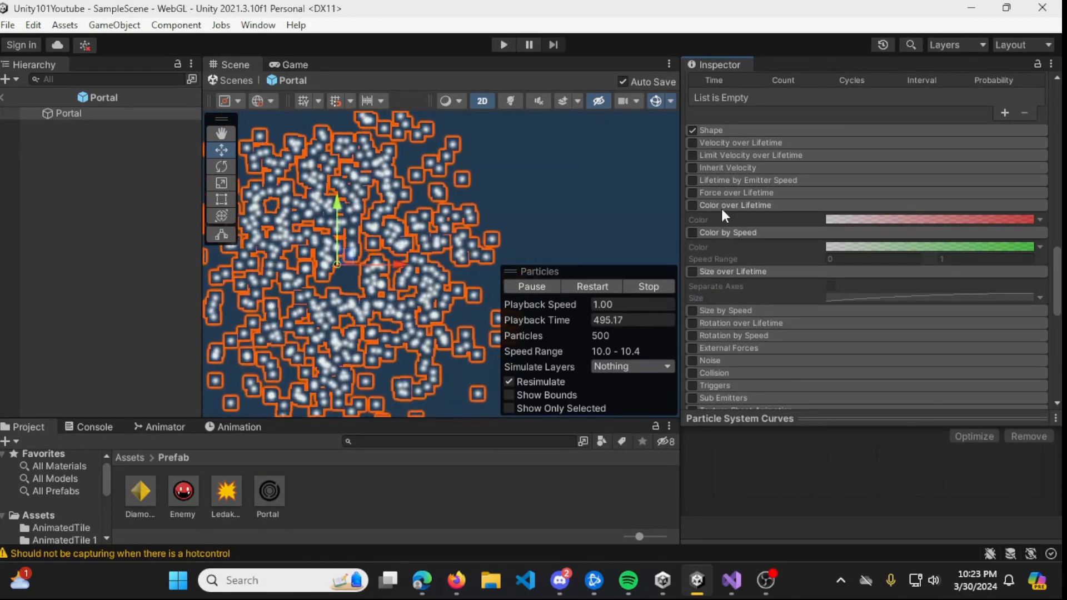
left_click(753, 206)
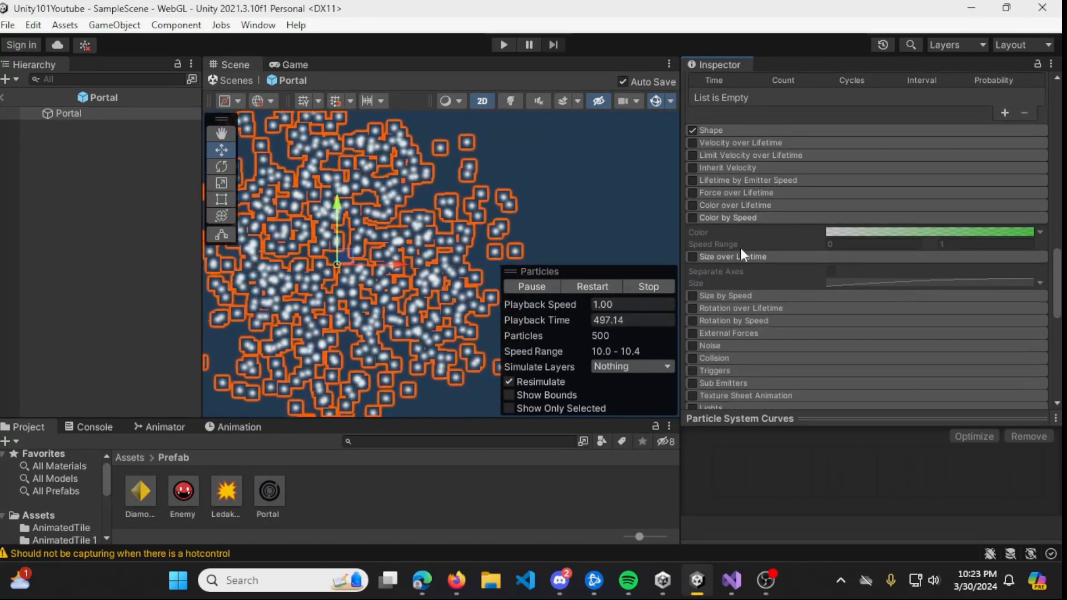
left_click(742, 219)
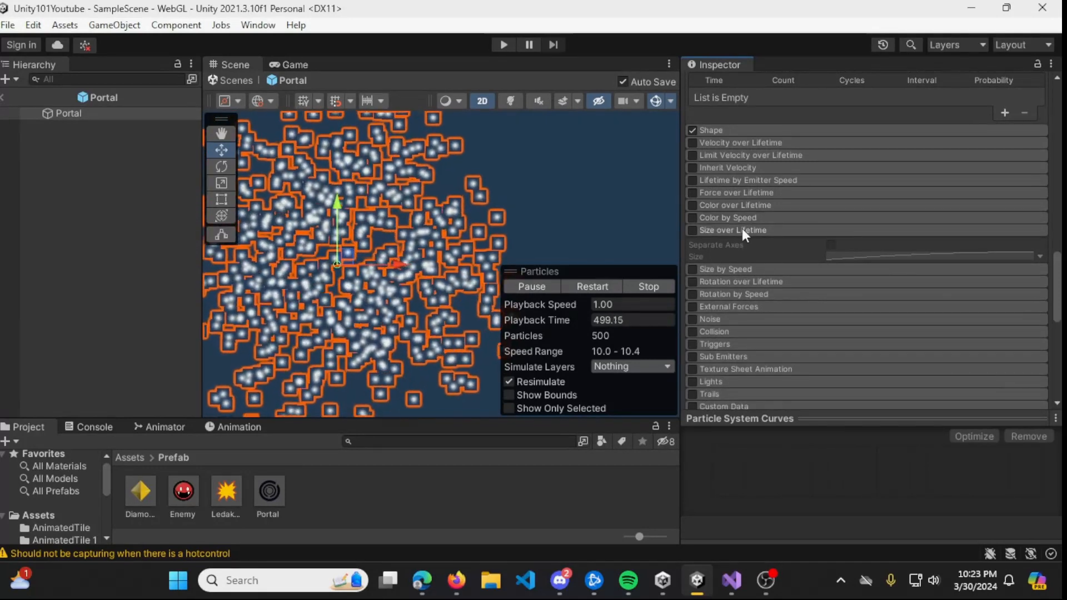
left_click(742, 229)
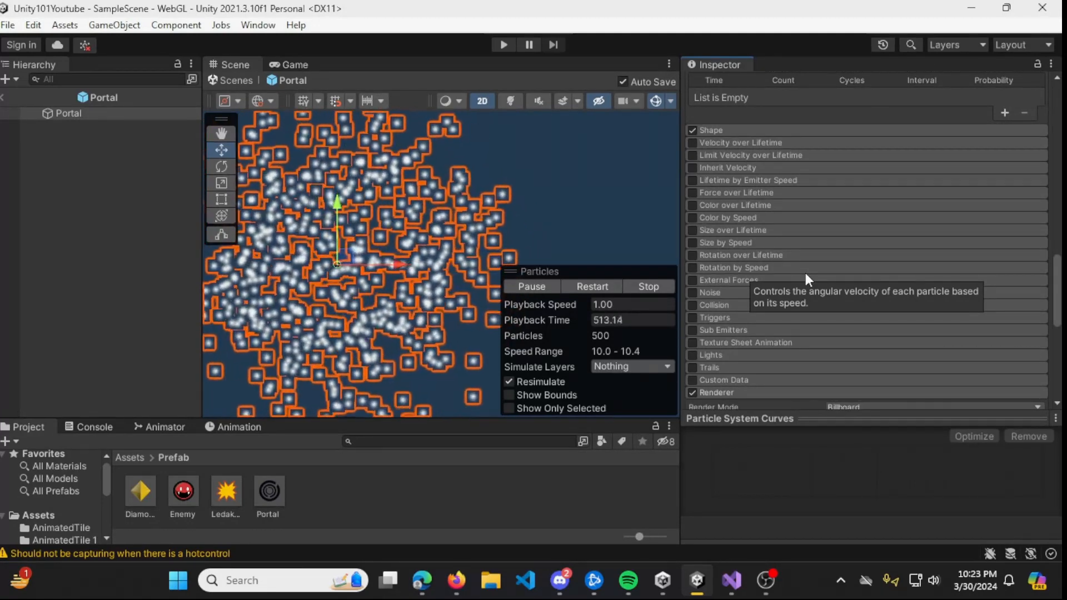
Examine the External Forces, Noise, Collision and Triggers module settings, collapsing each one after viewing
left_click(756, 279)
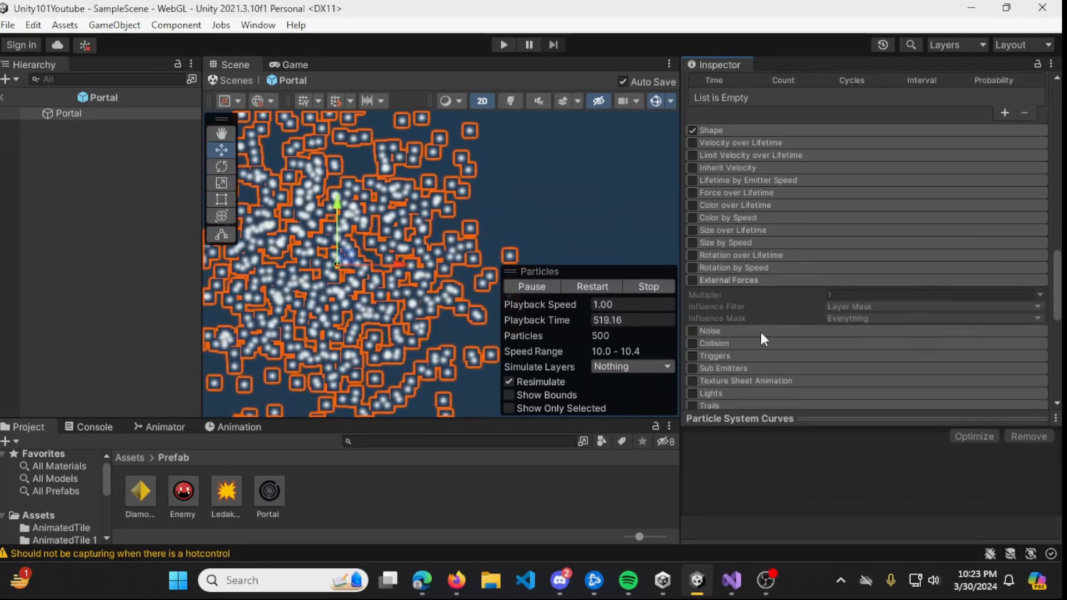
left_click(760, 332)
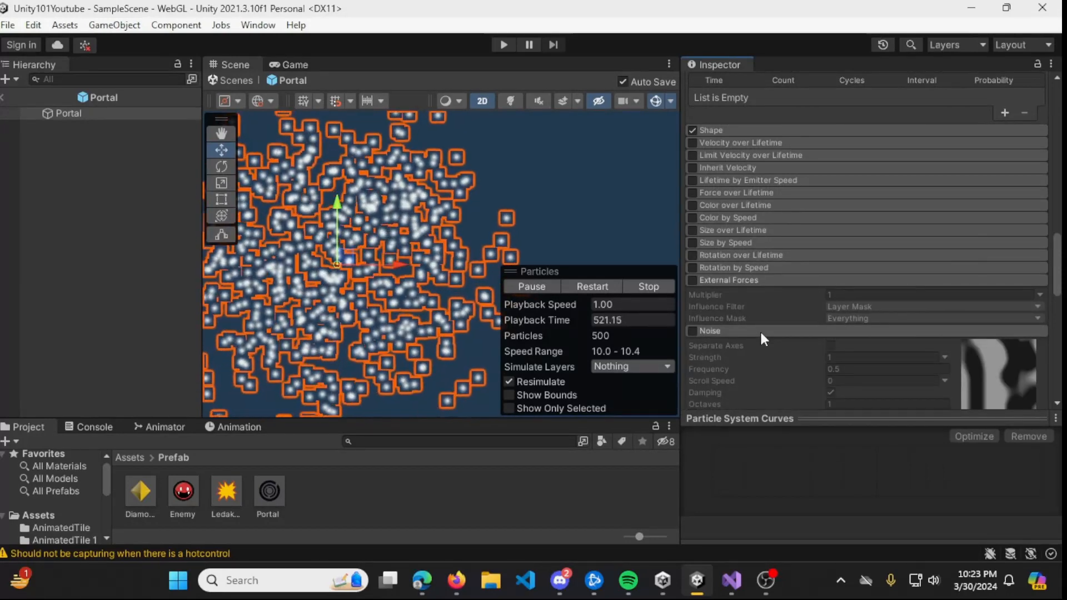
left_click(755, 281)
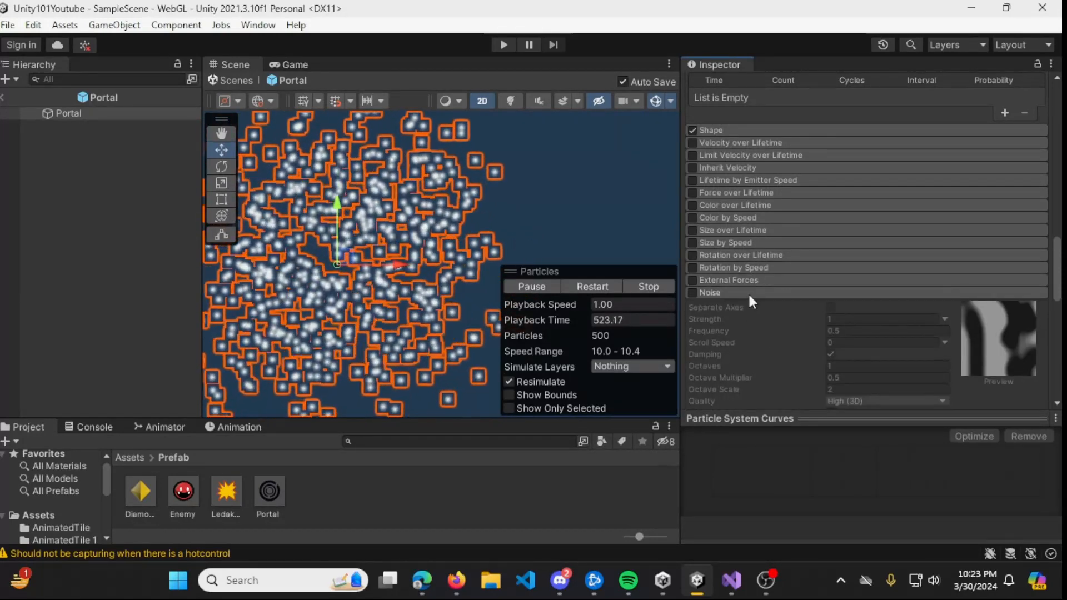
left_click(748, 292)
left_click(745, 306)
left_click(746, 305)
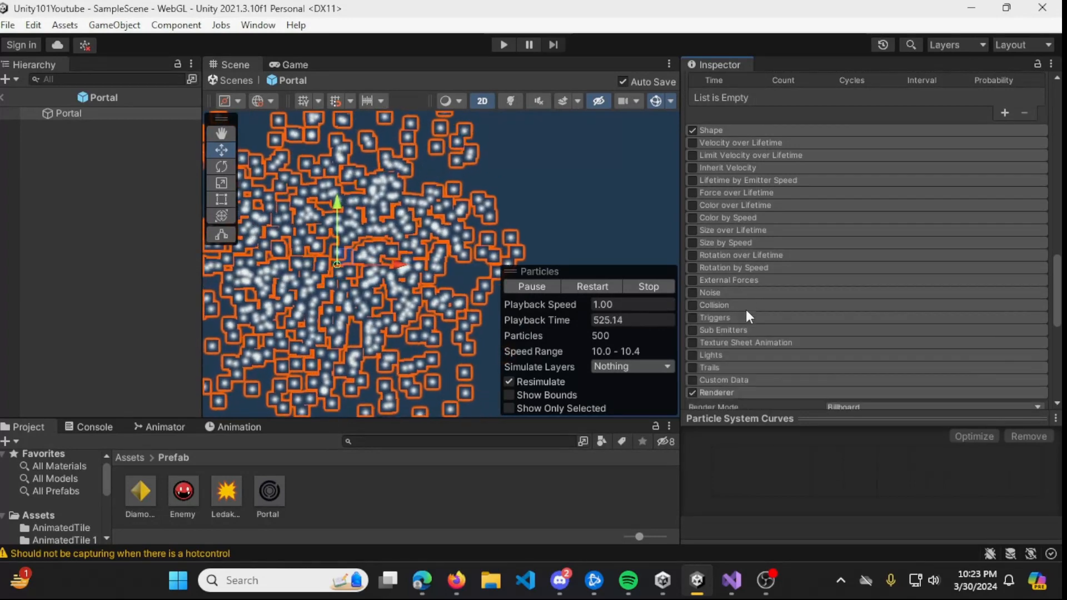
left_click(745, 317)
left_click(747, 318)
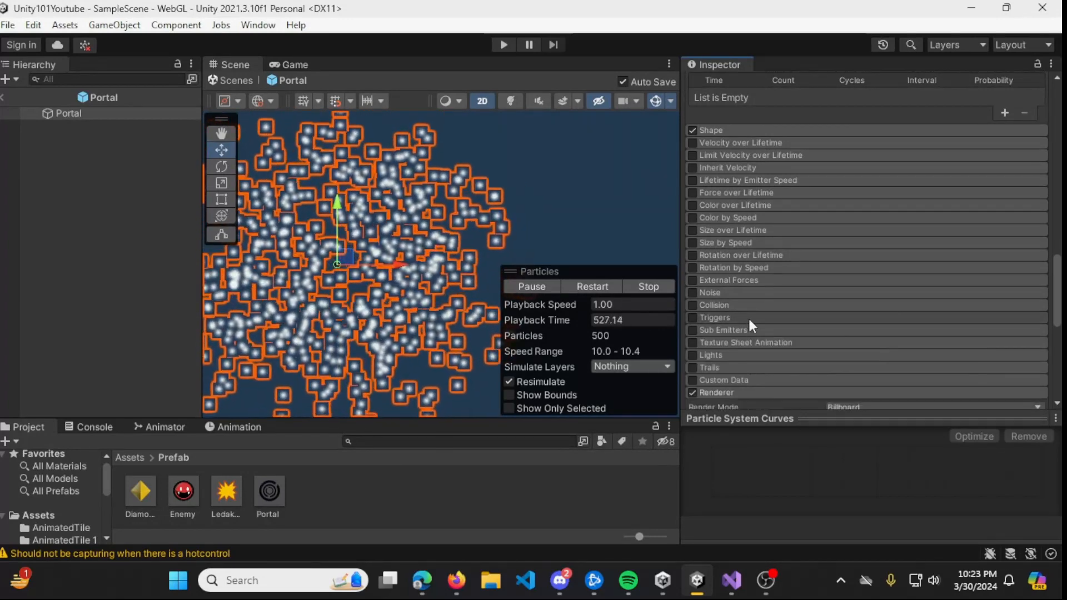
left_click(748, 316)
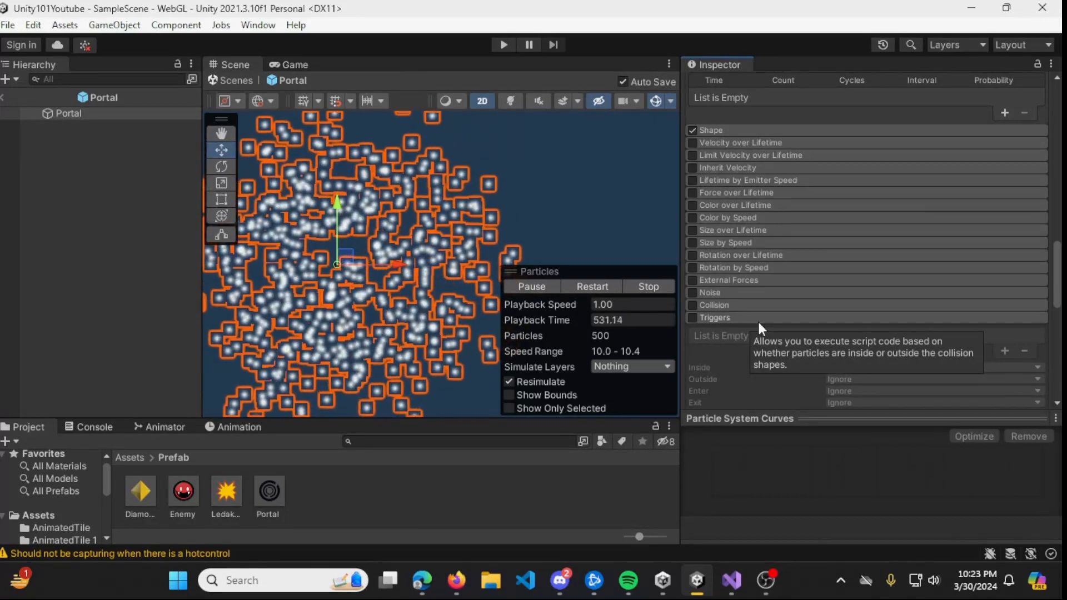
left_click(758, 318)
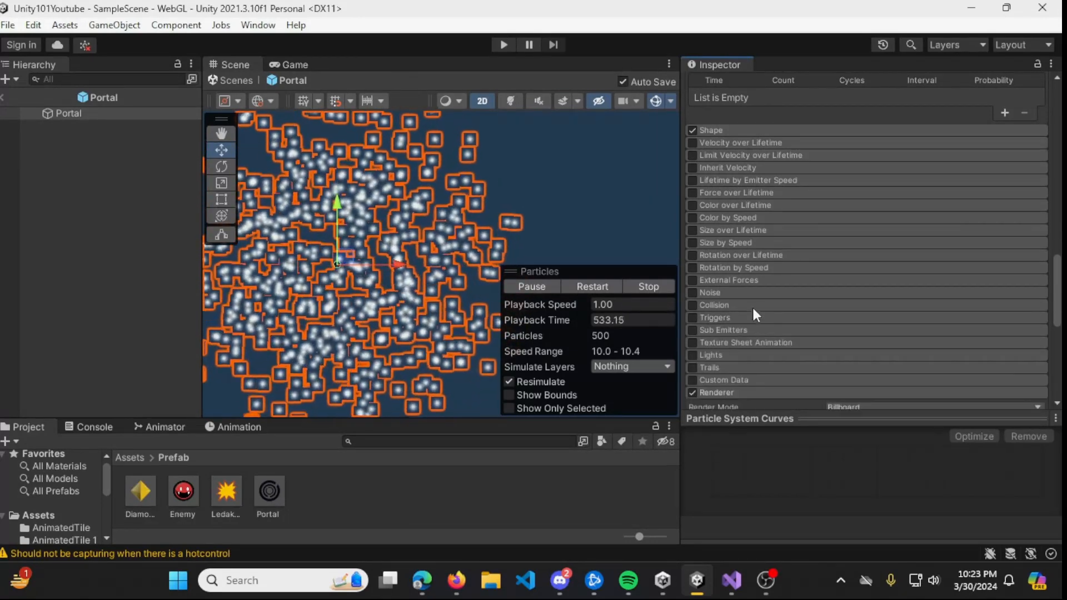
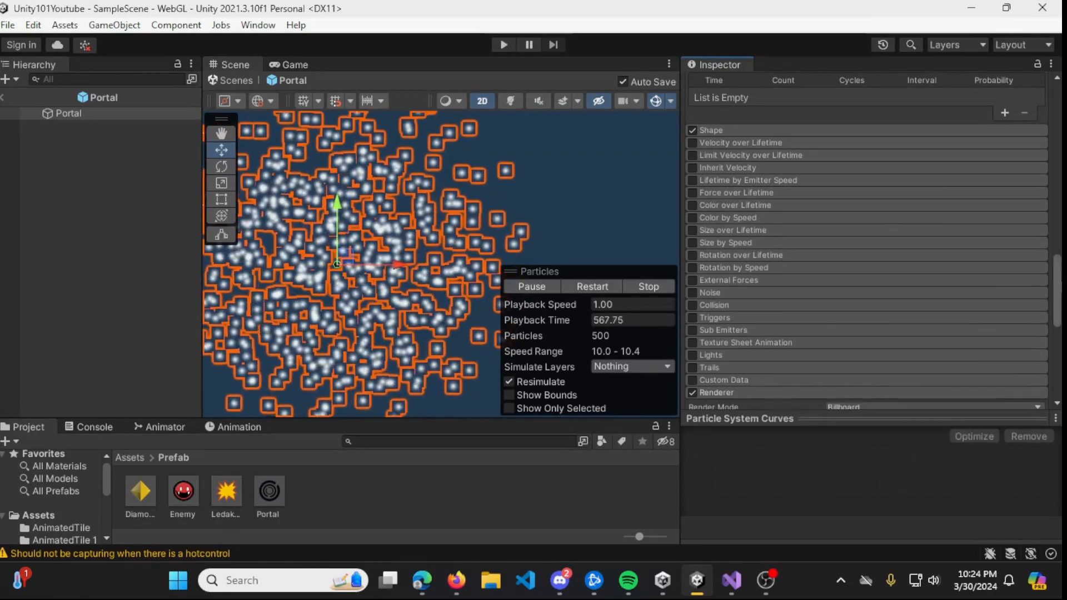
Check the Render Mode options in the Renderer module, leaving Billboard selected
scroll(1059, 300, "down", 5)
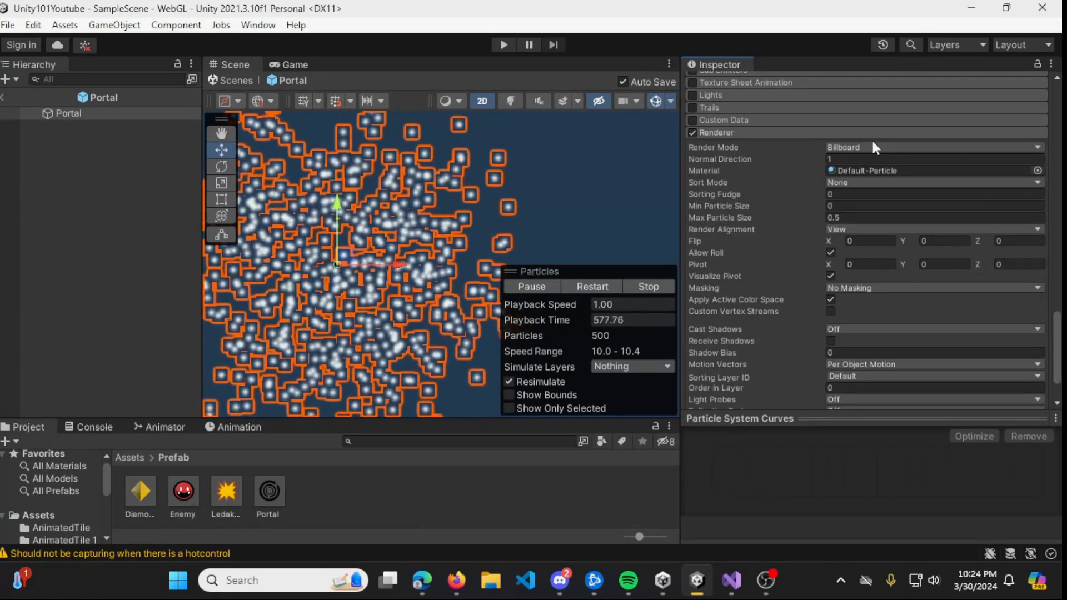
left_click(873, 145)
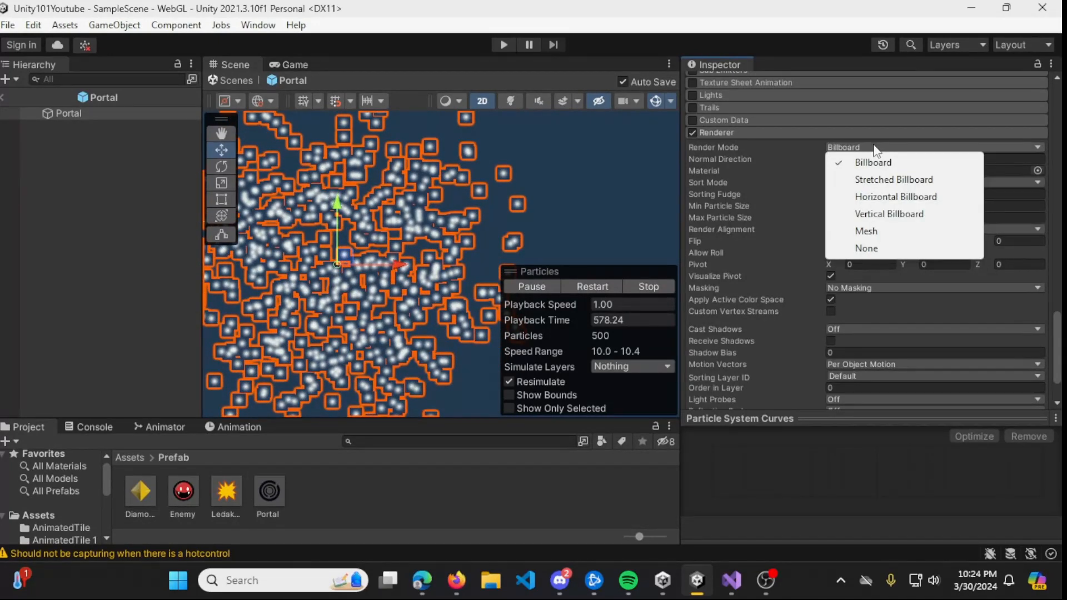
left_click(874, 146)
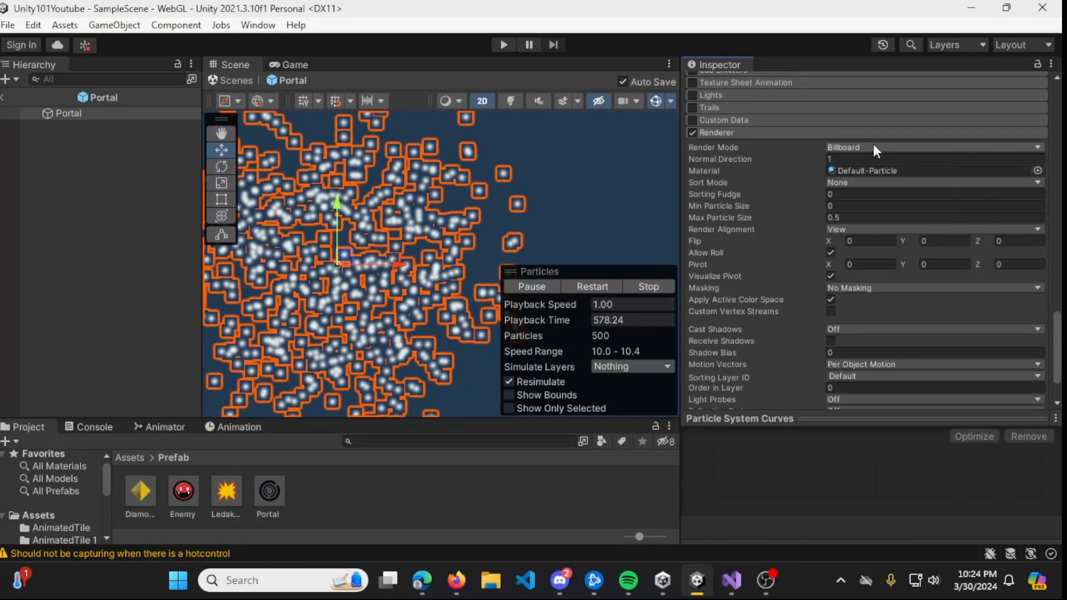
left_click(874, 147)
left_click(781, 140)
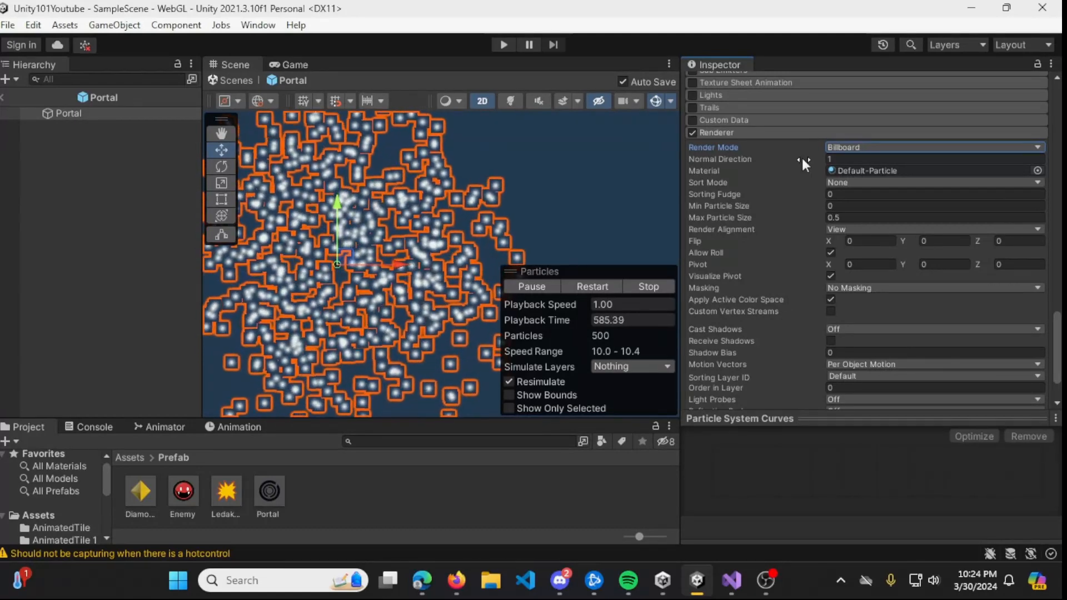
Review the Renderer's Normal Direction setting and Sort Mode options, leaving Sort Mode at None
left_click(802, 158)
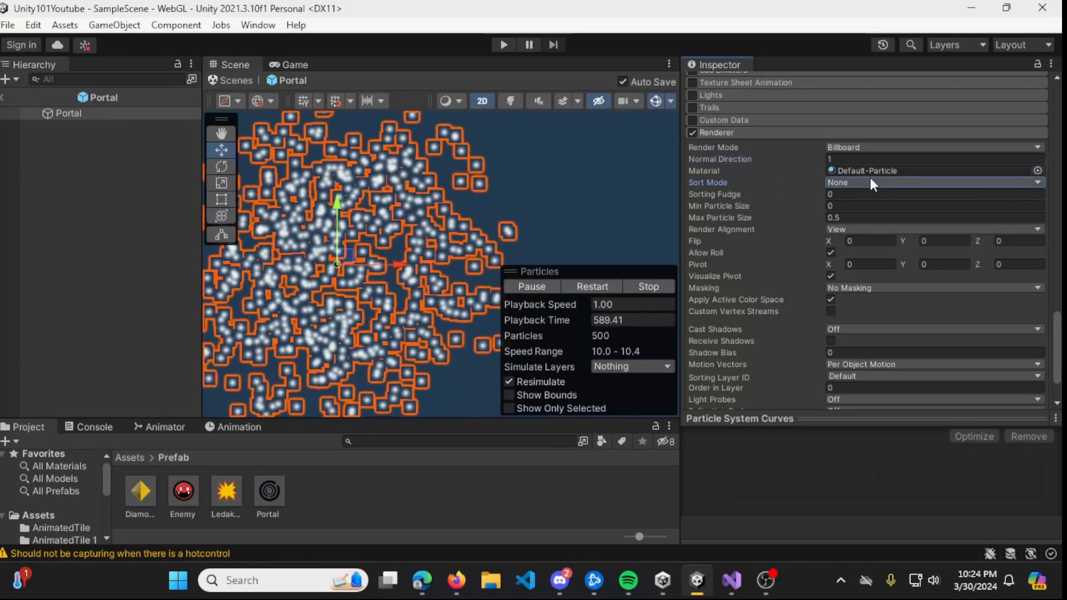
left_click(871, 183)
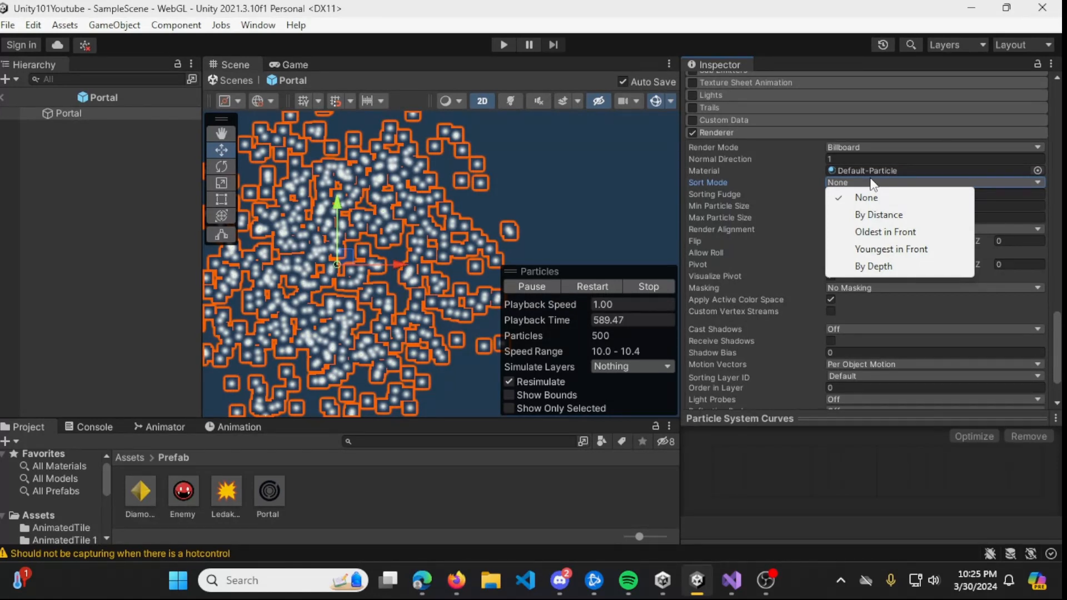
left_click(870, 182)
left_click(870, 182)
Review the Renderer's Min and Max Particle Size, Cast Shadows and remaining settings
left_click(744, 205)
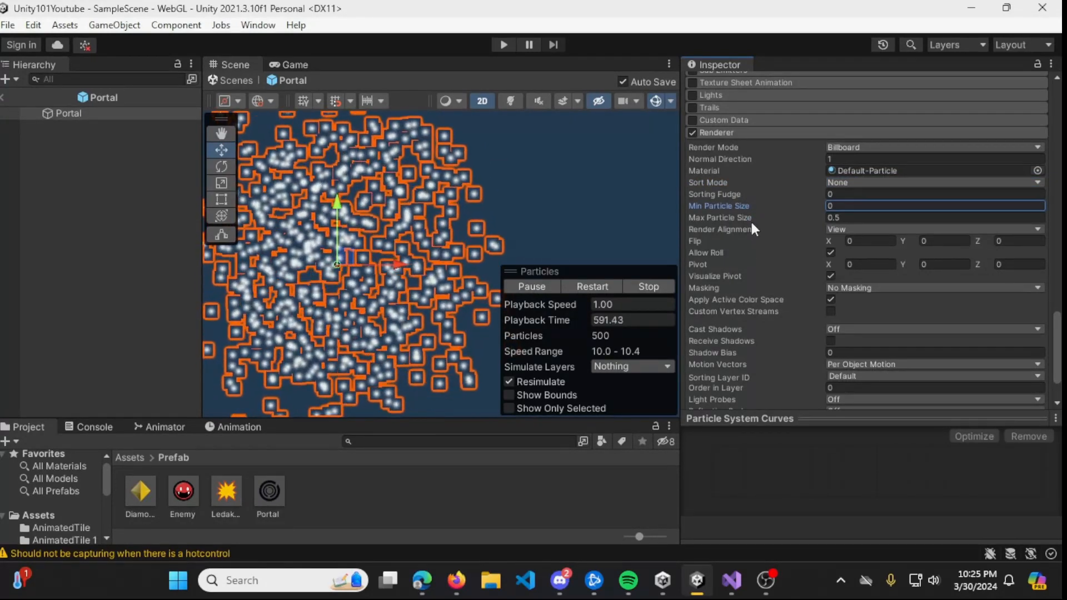
left_click(751, 219)
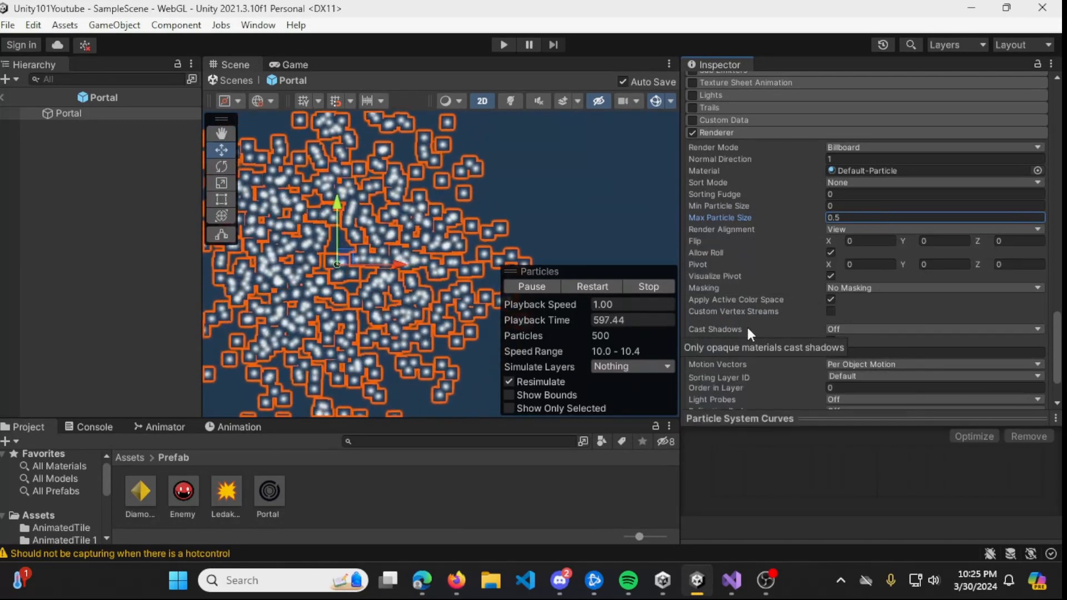
left_click(747, 328)
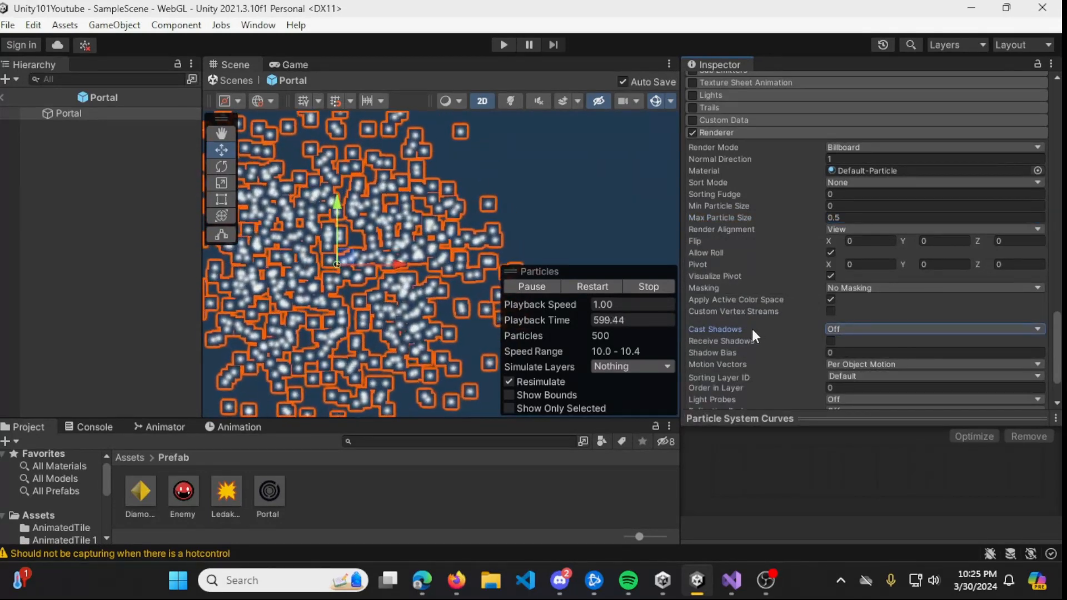
scroll(804, 354, "down", 2)
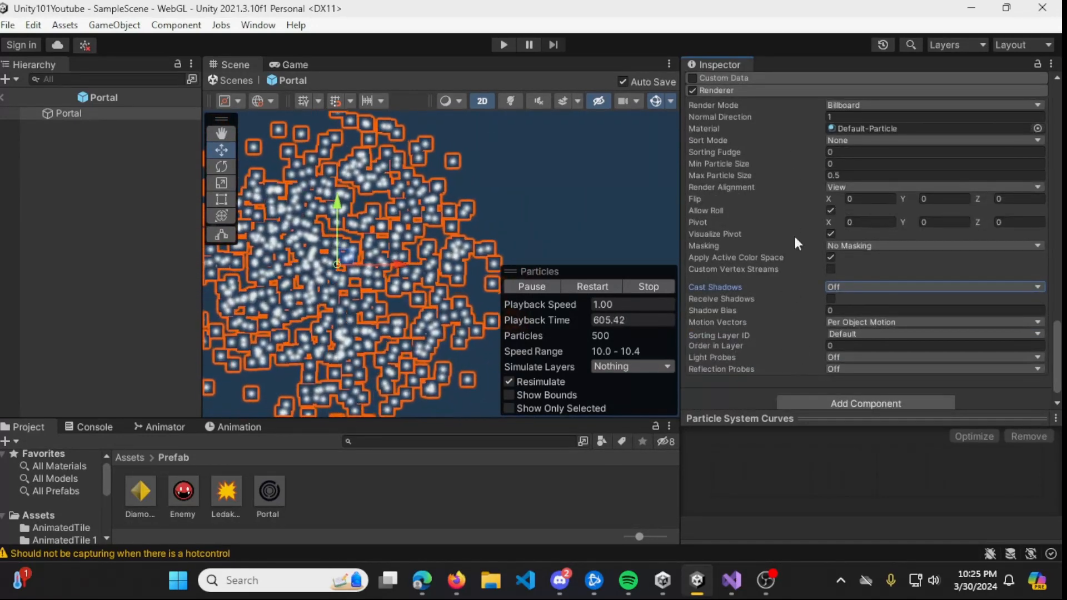
scroll(790, 291, "down", 1)
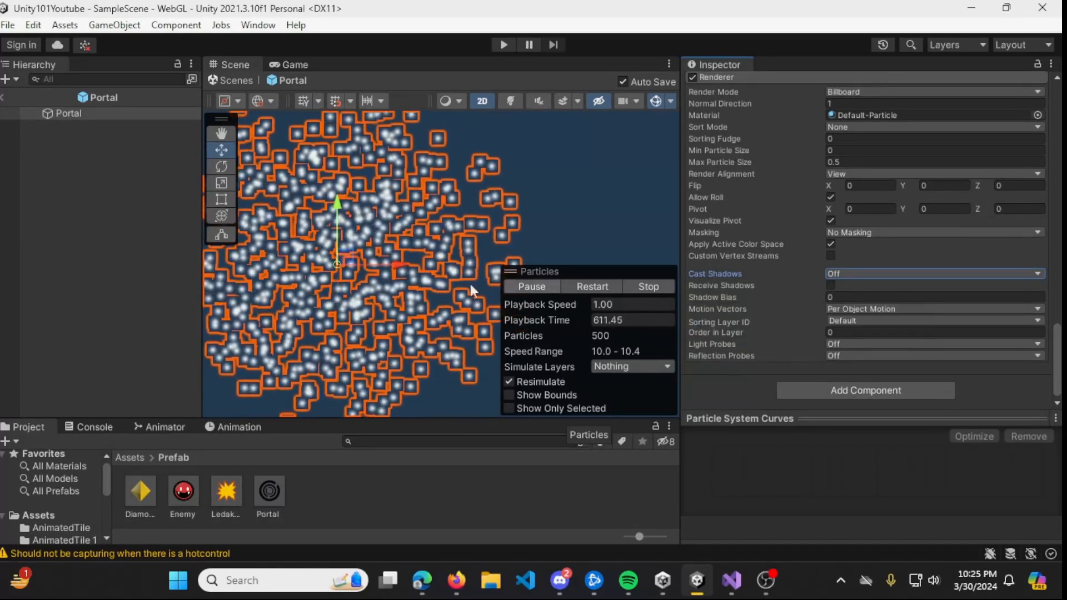
Exit the Portal prefab's editing mode to SampleScene and view the particles around the portal and surrounding level
middle_click_drag(386, 225, 402, 232)
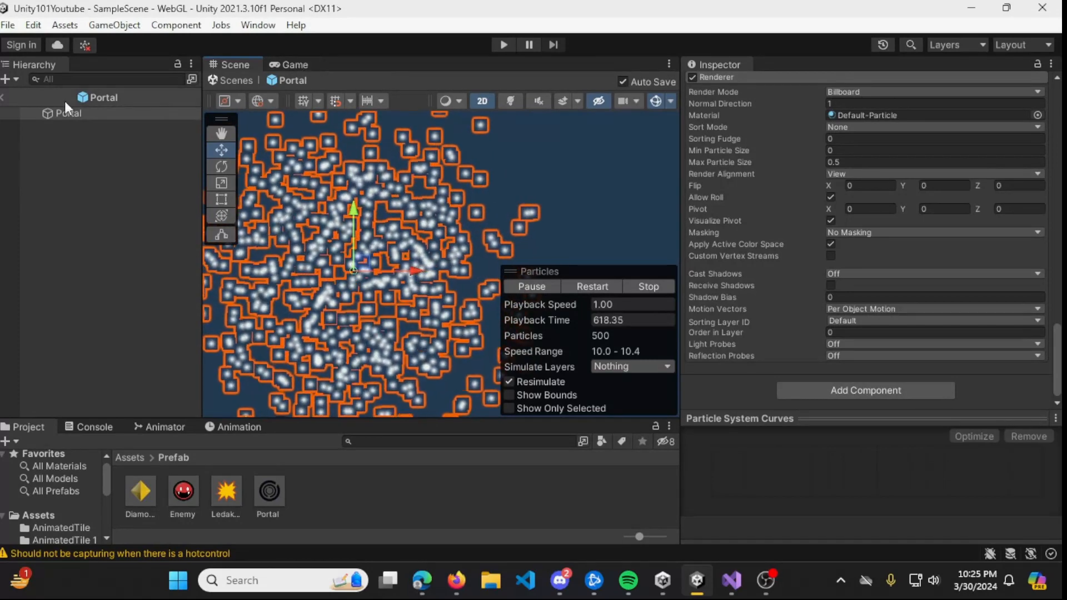
left_click(2, 97)
scroll(590, 222, "down", 4)
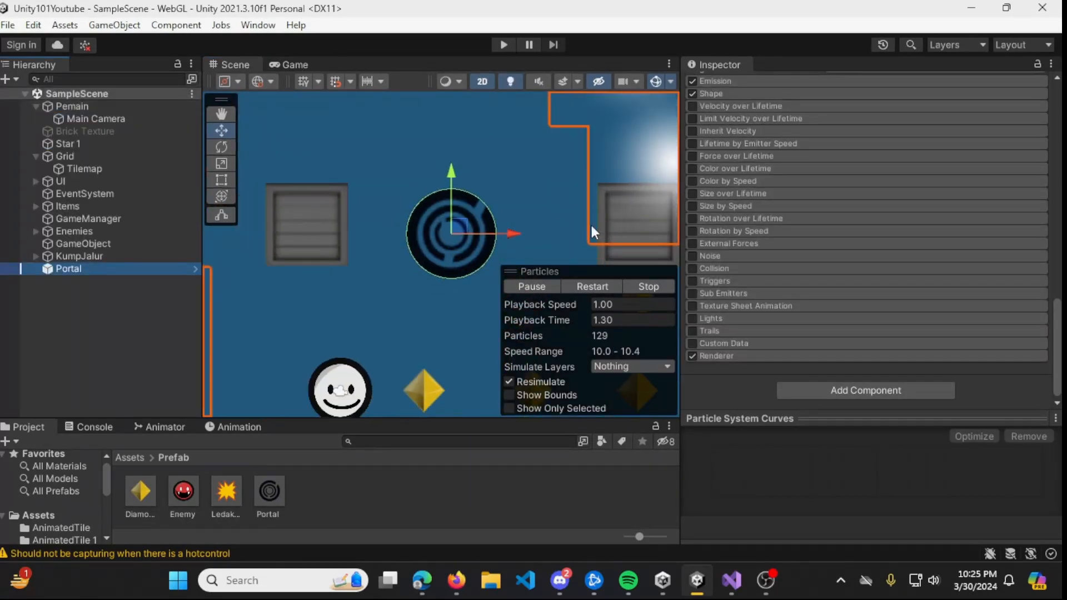
scroll(562, 213, "down", 4)
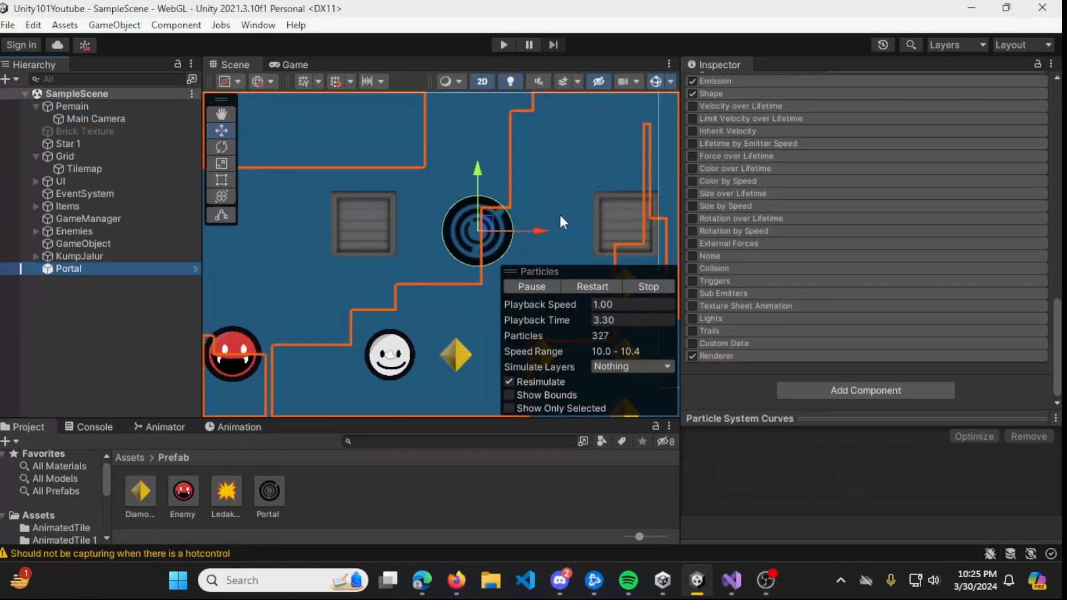
Show the whole level in the scene and reselect Portal to examine how far its particles spread
scroll(560, 209, "down", 4)
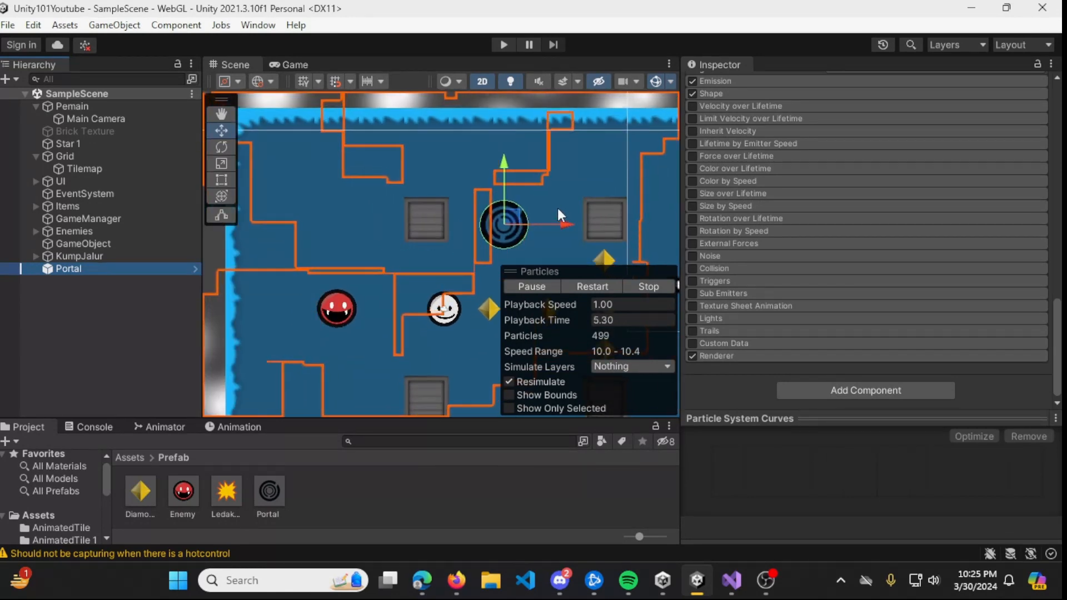
scroll(556, 207, "down", 4)
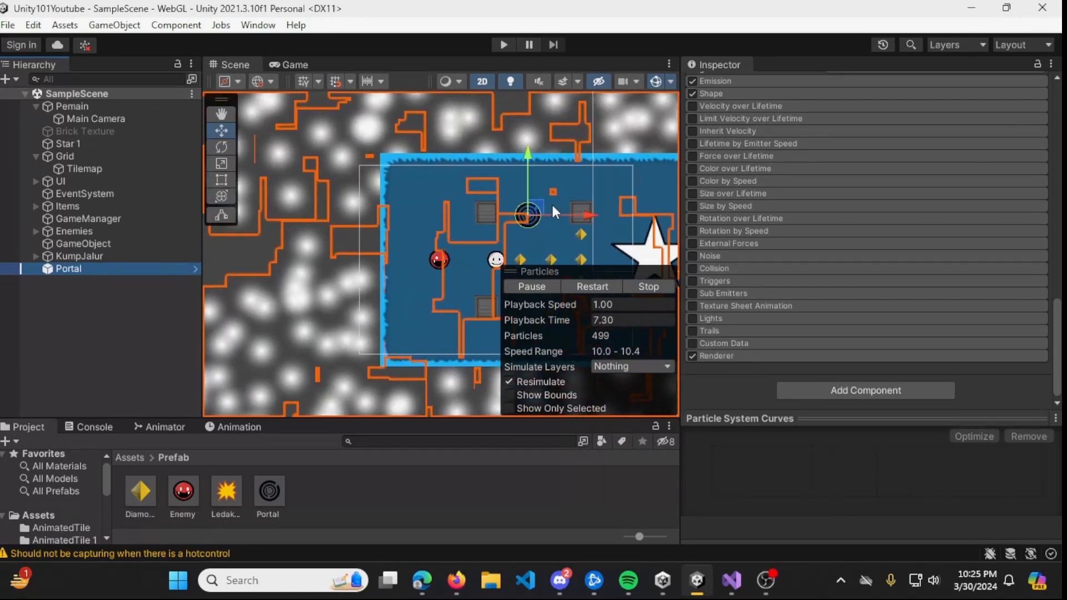
middle_click_drag(555, 196, 398, 188)
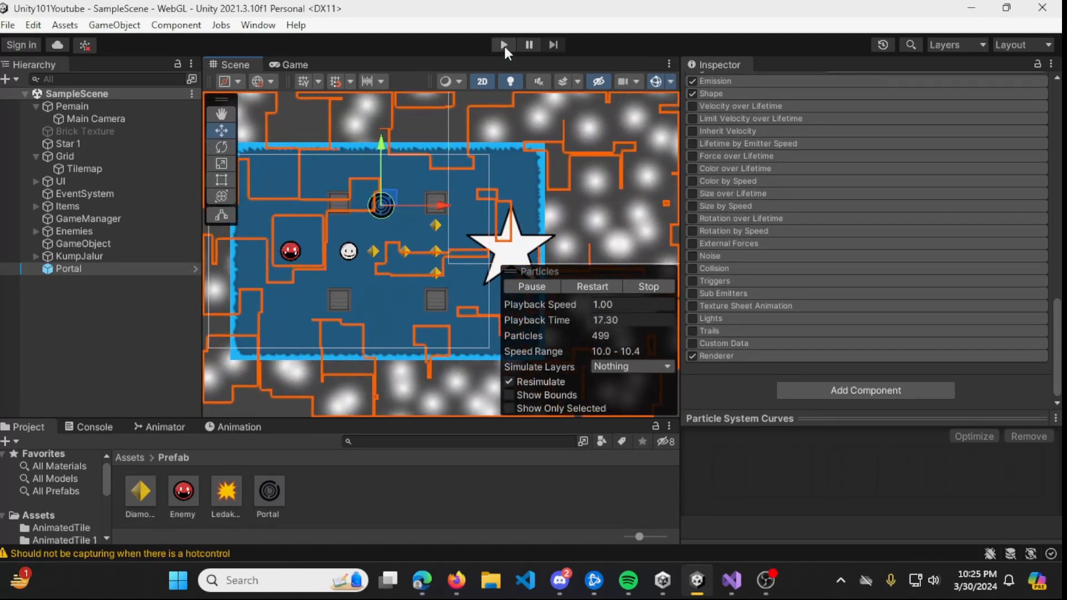
left_click(128, 257)
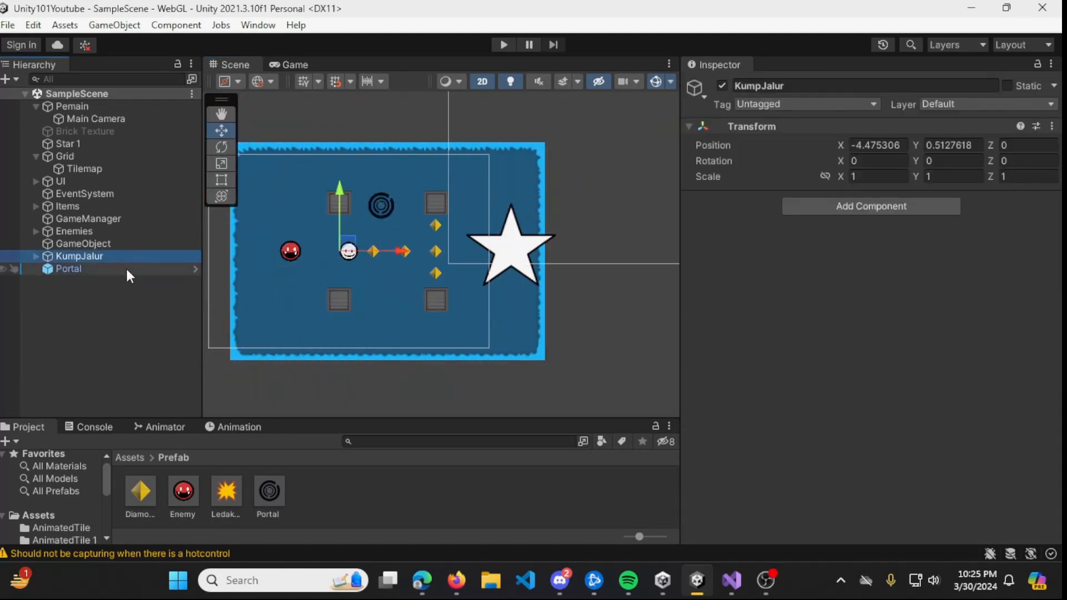
left_click(125, 268)
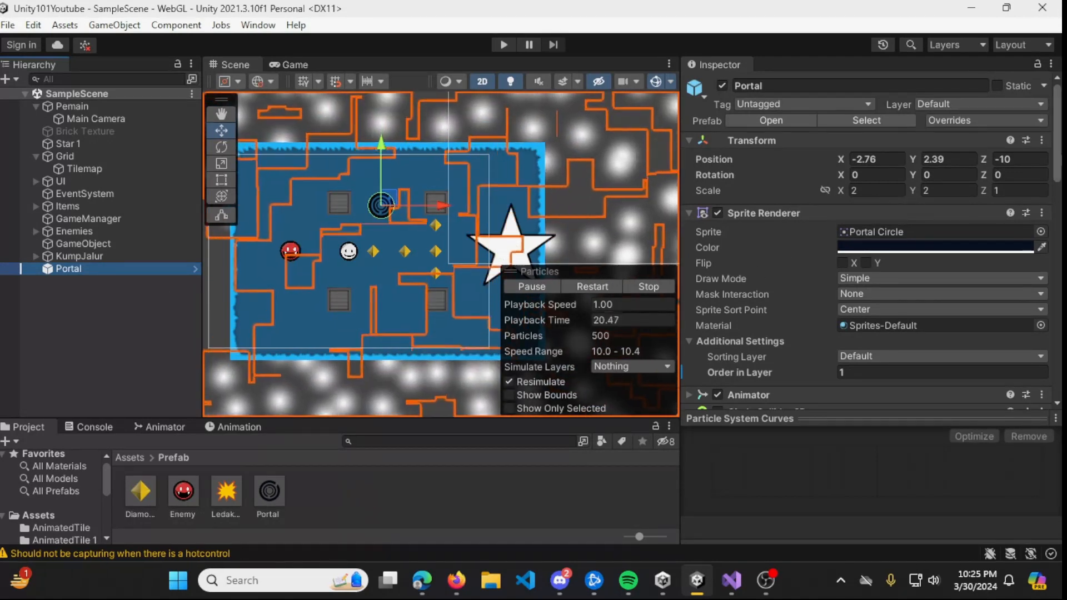
Expand the Renderer module of the Portal's Particle System and review the main particle settings
scroll(759, 264, "down", 10)
scroll(933, 334, "down", 10)
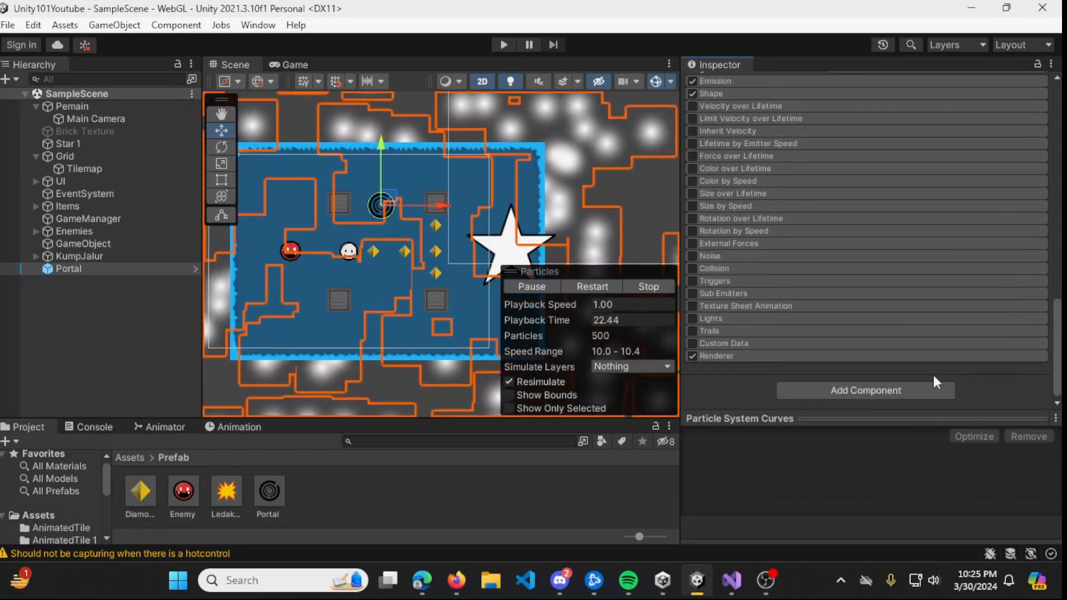
left_click(799, 357)
scroll(944, 323, "up", 5)
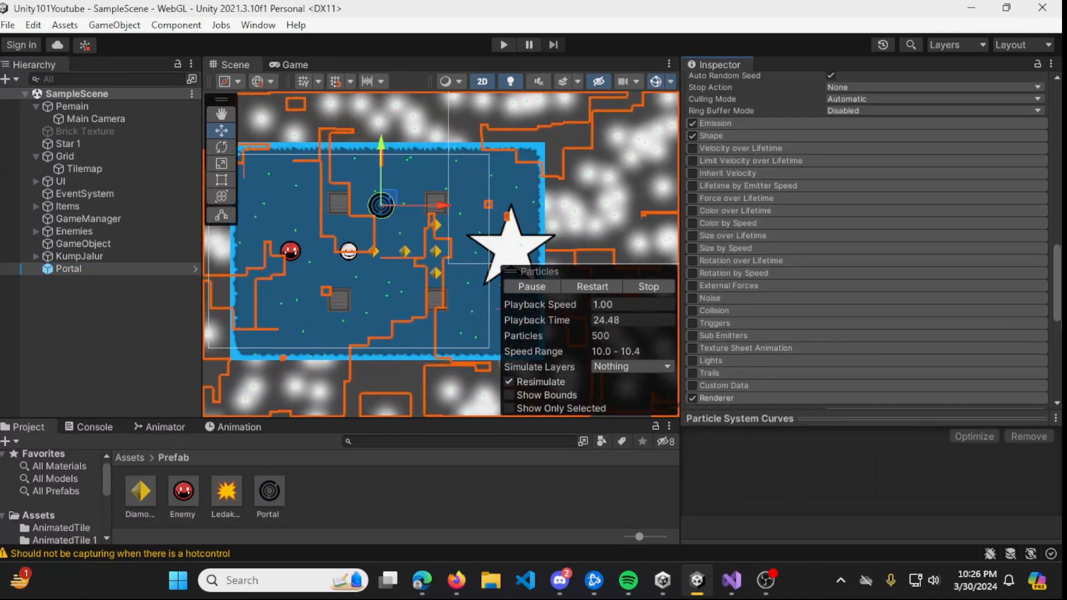
scroll(995, 281, "up", 4)
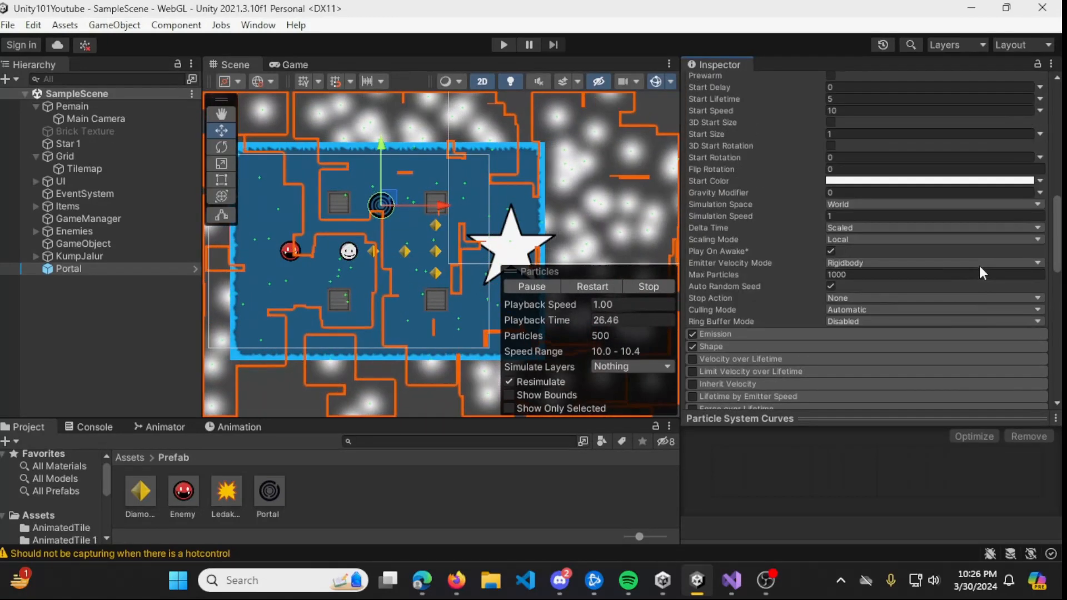
scroll(865, 142, "up", 2)
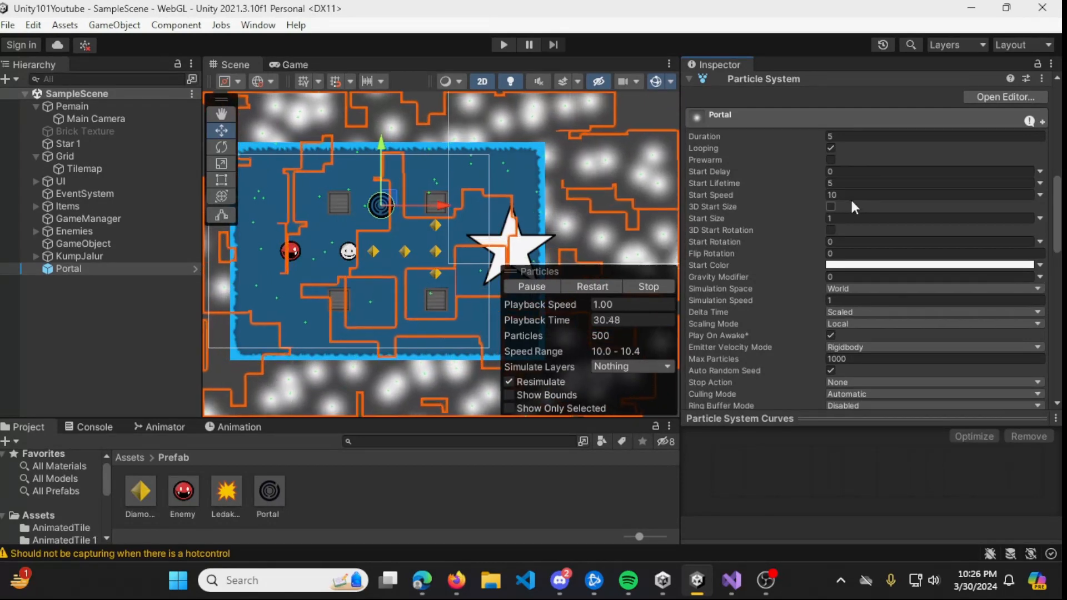
scroll(851, 252, "up", 3)
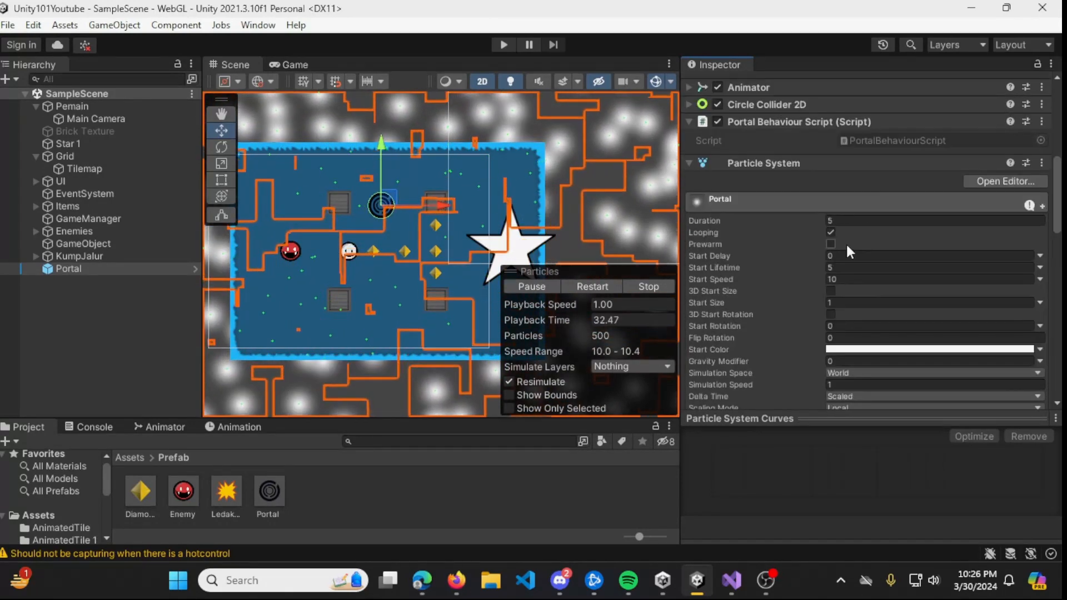
scroll(845, 389, "down", 10)
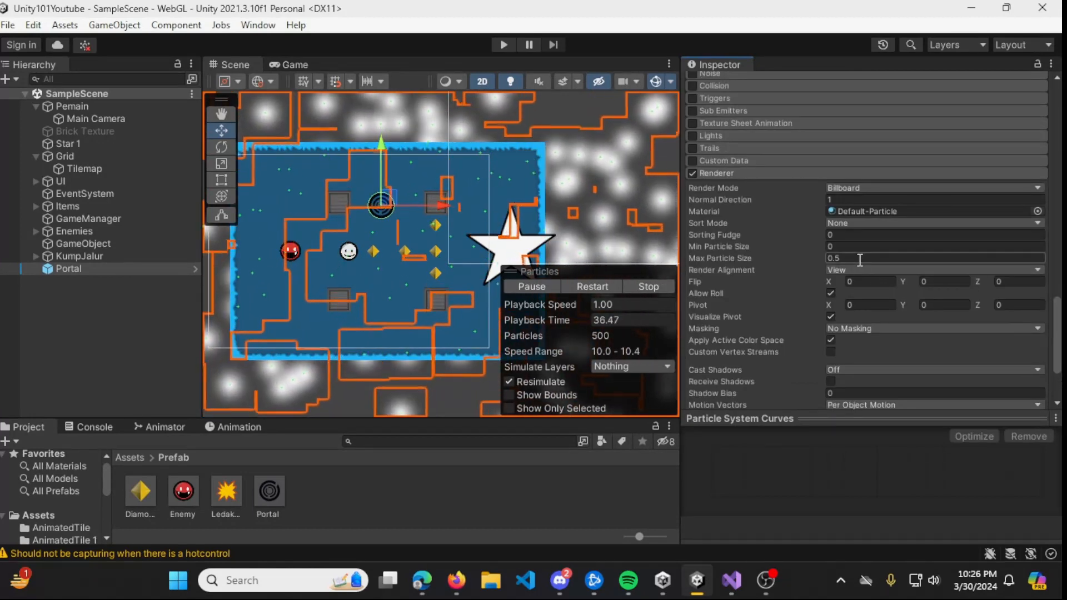
Set the Renderer module's Max Particle Size to 0.01 on the scene's Portal
left_click(858, 258)
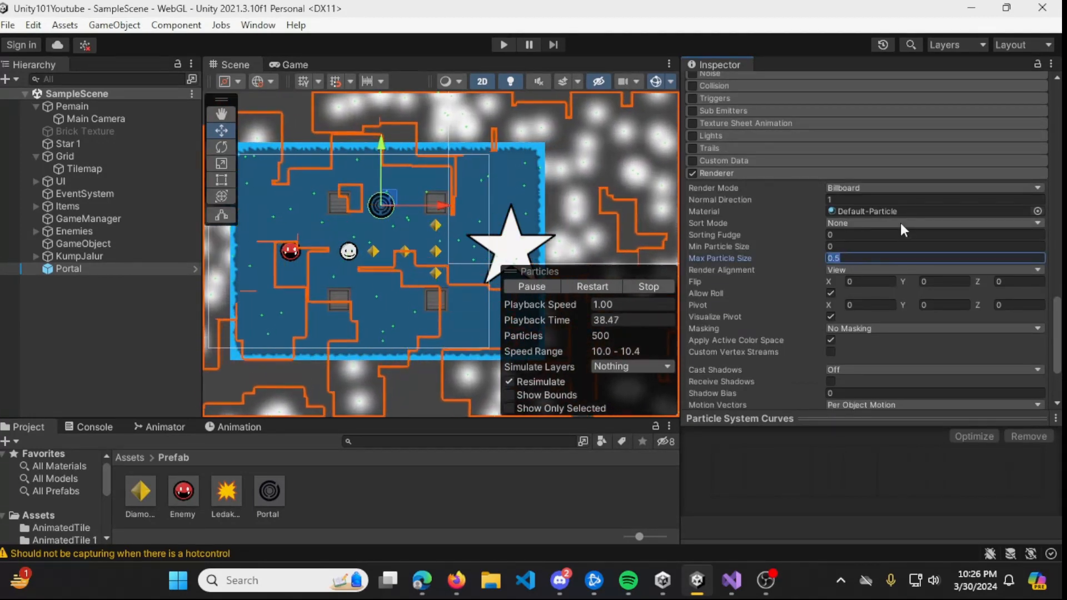
type("0.1")
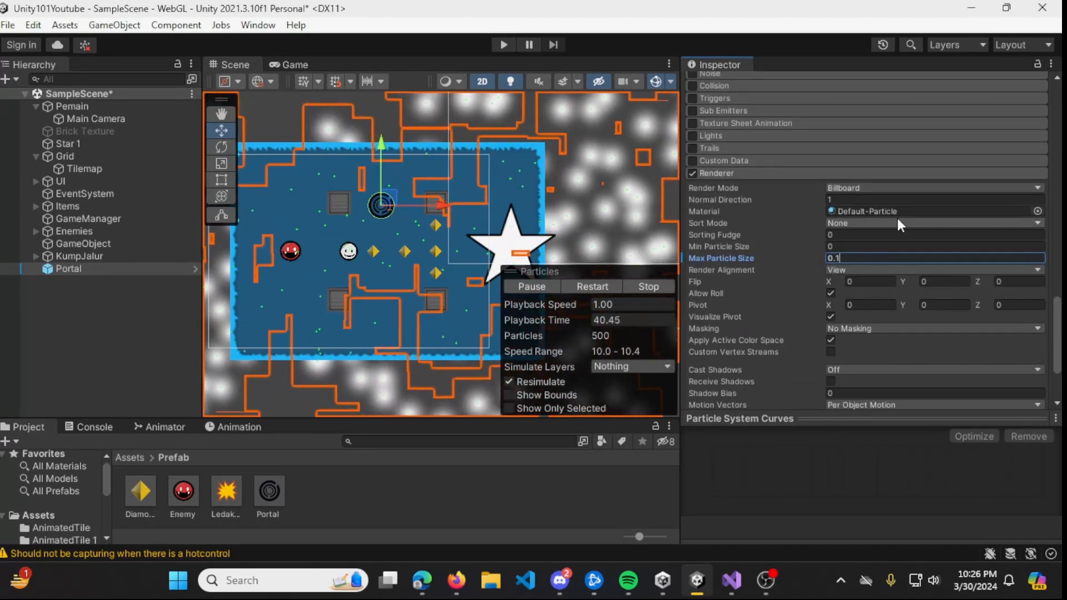
type("-")
key("BackSpace")
key("BackSpace")
key("BackSpace")
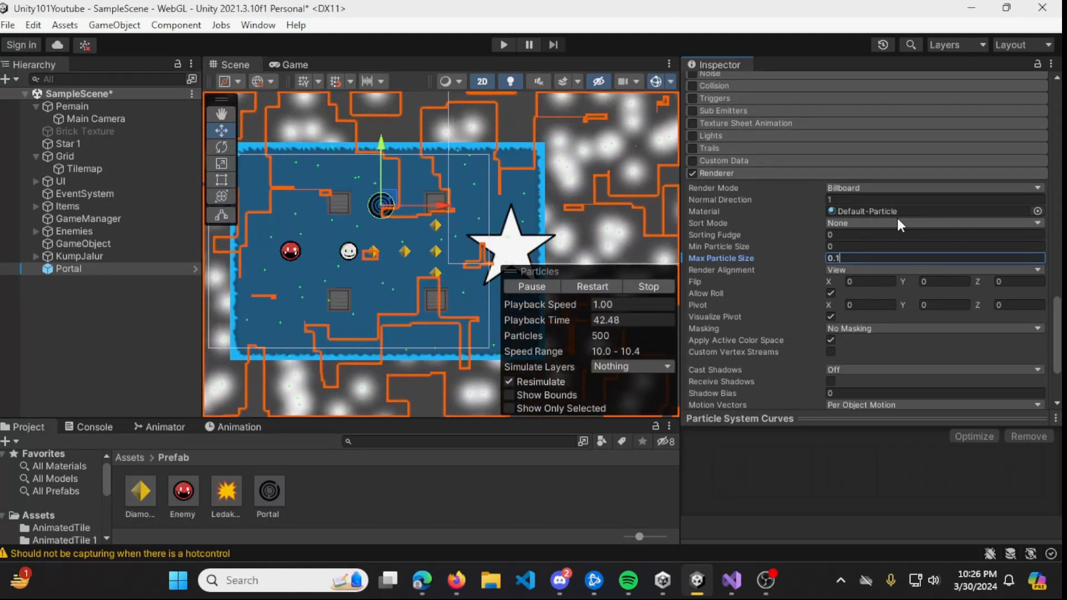
type("0")
type(".1")
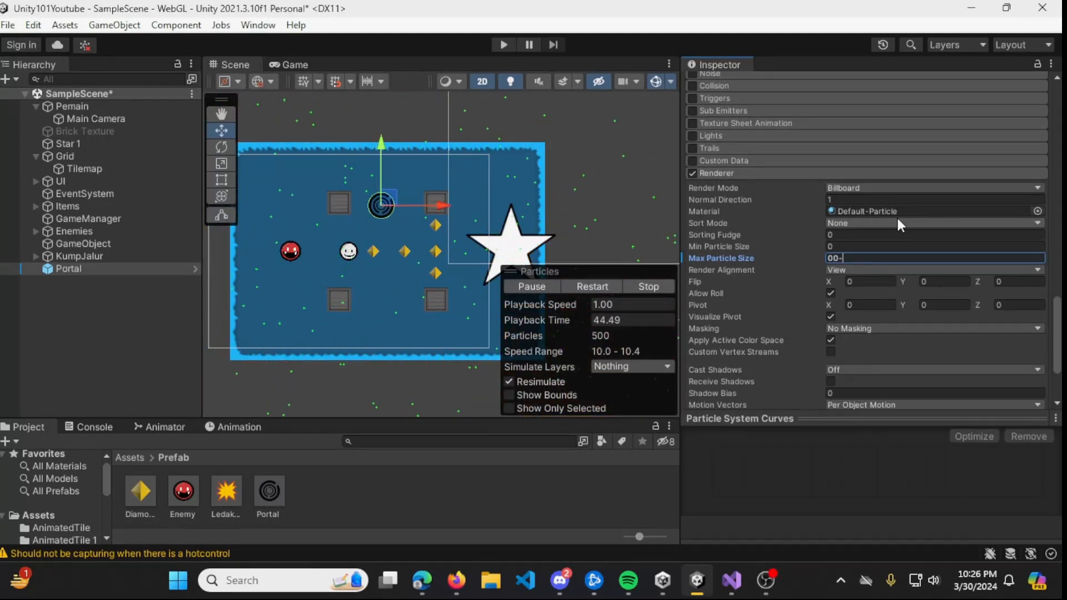
key("BackSpace")
key("BackSpace")
key("BackSpace")
type(".01")
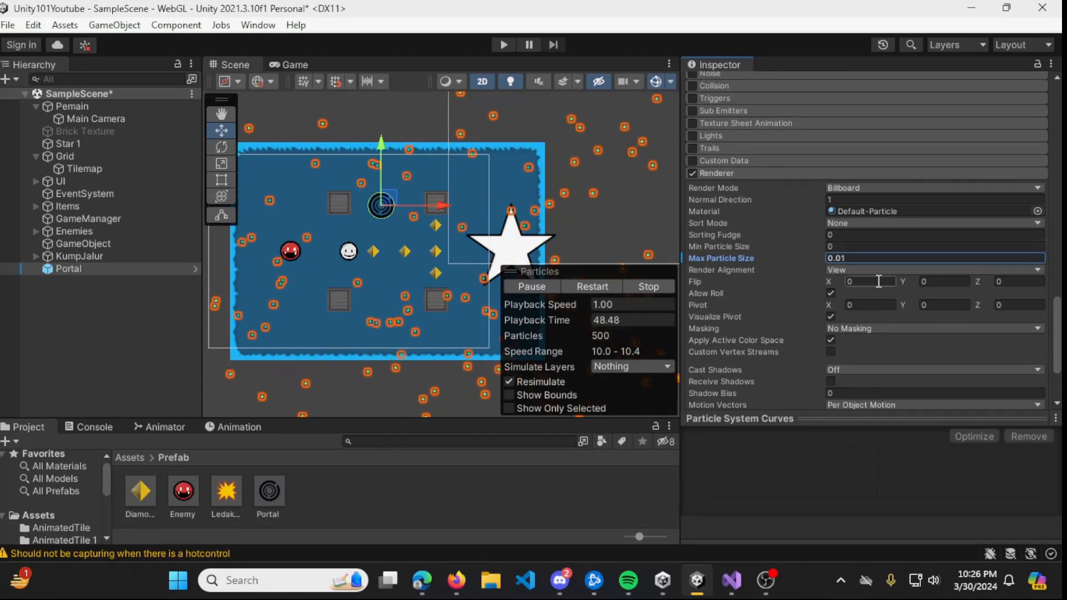
Expand the Emission and Shape modules of the Portal's Particle System and review their settings
scroll(895, 289, "up", 5)
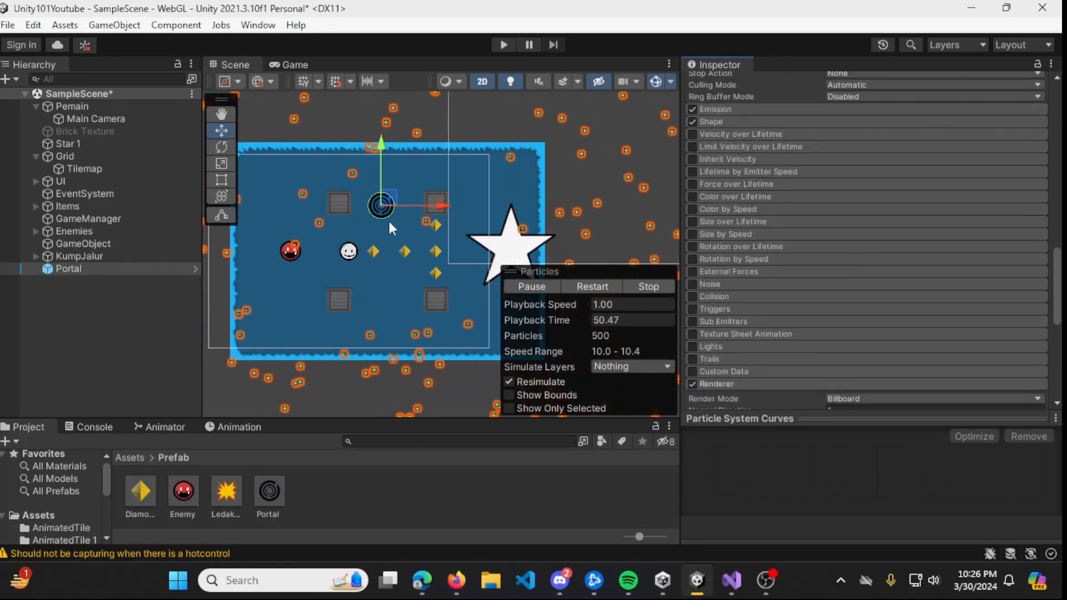
scroll(862, 178, "up", 4)
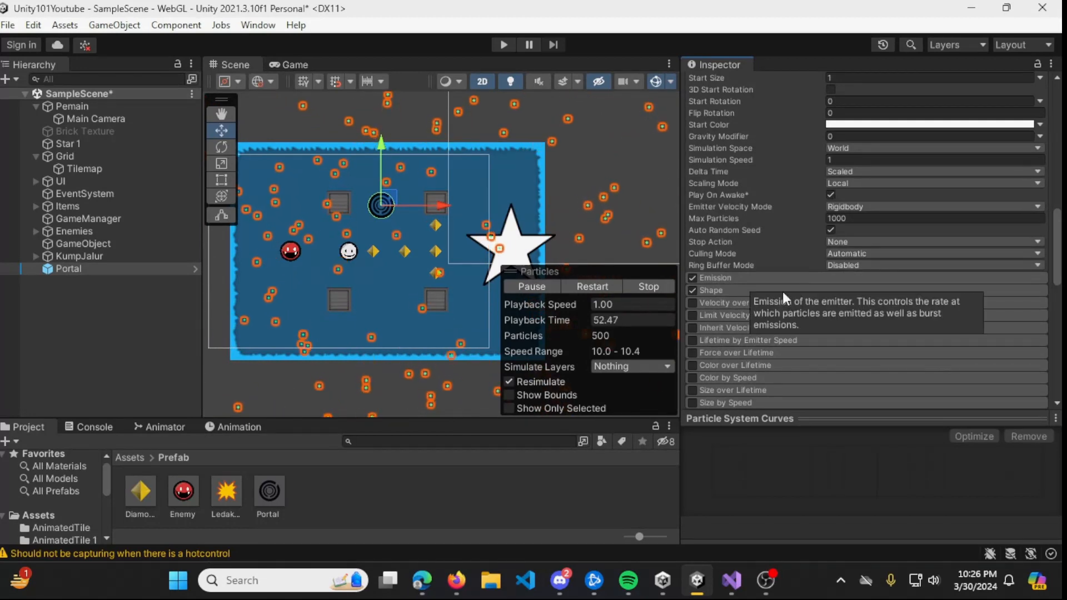
left_click(805, 279)
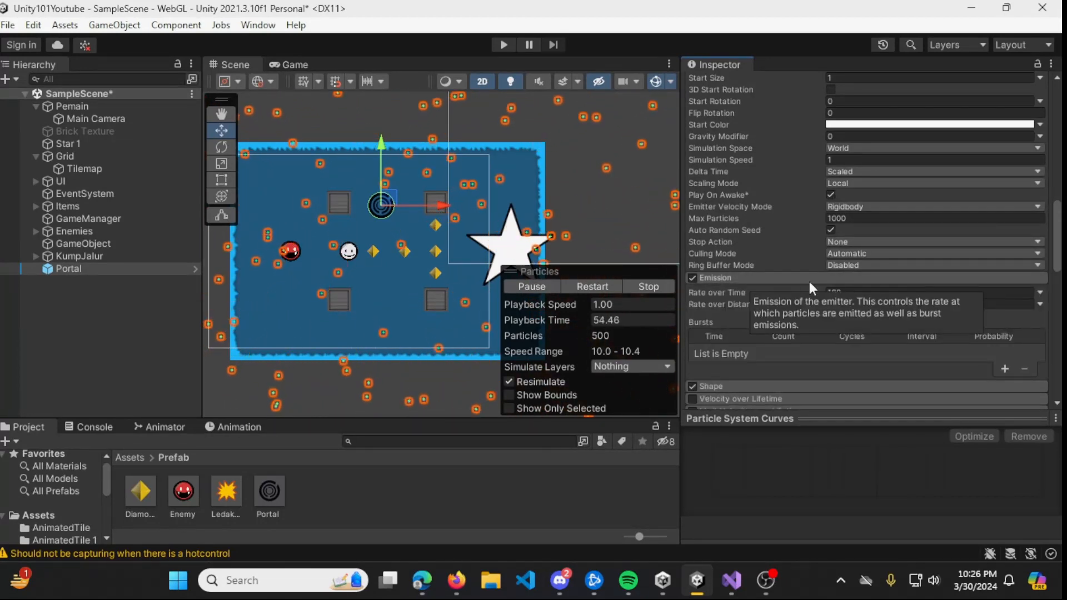
scroll(815, 315, "down", 1)
left_click(755, 346)
scroll(889, 318, "down", 2)
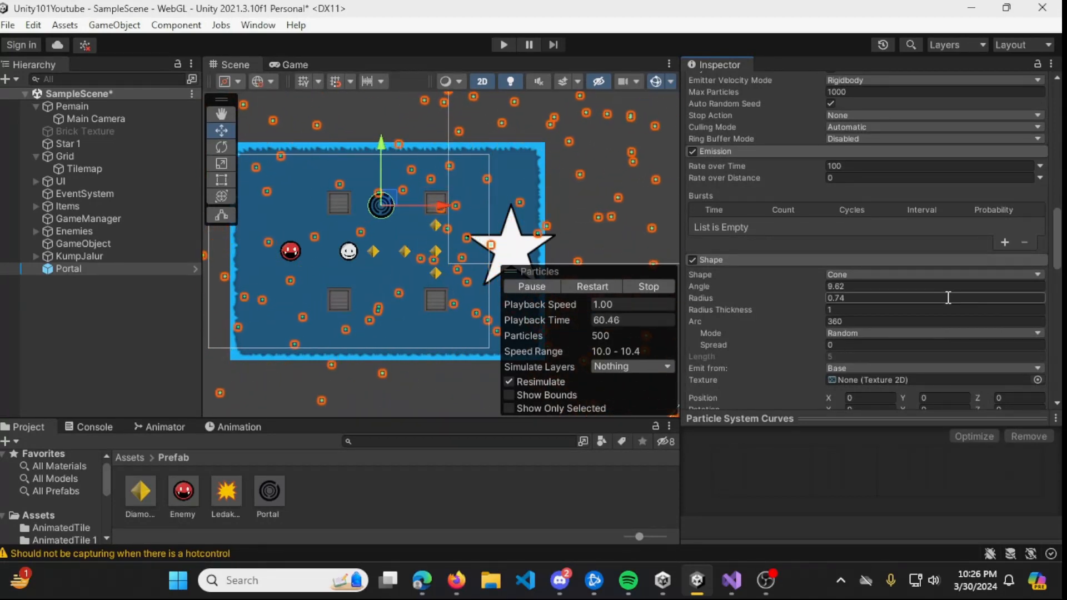
Set the Portal particles' Start Speed to 1 and reduce the Shape module's Radius to 0.0001
scroll(992, 206, "up", 8)
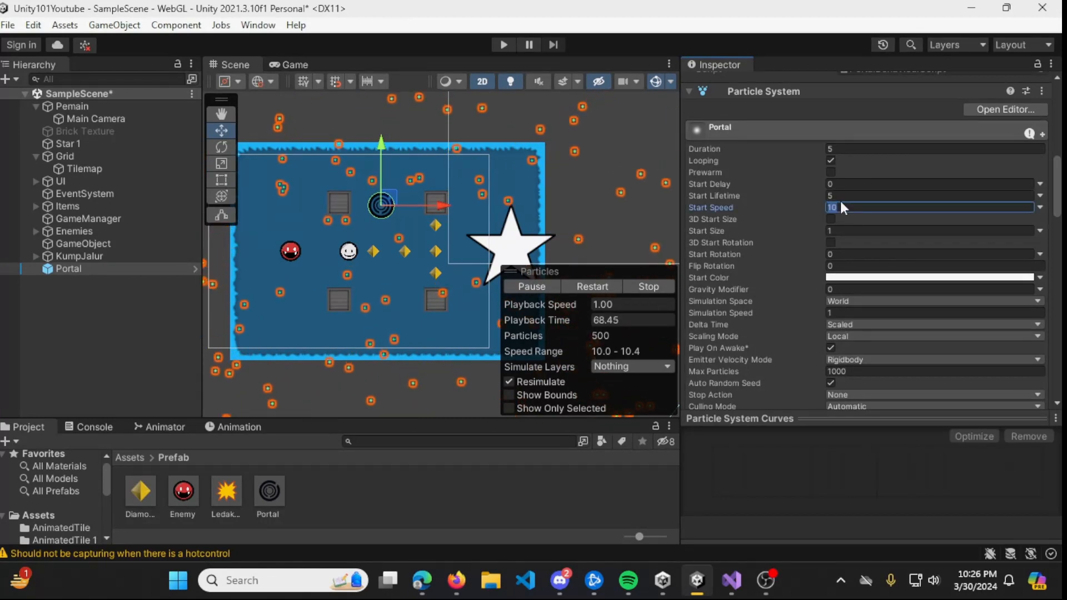
type("1")
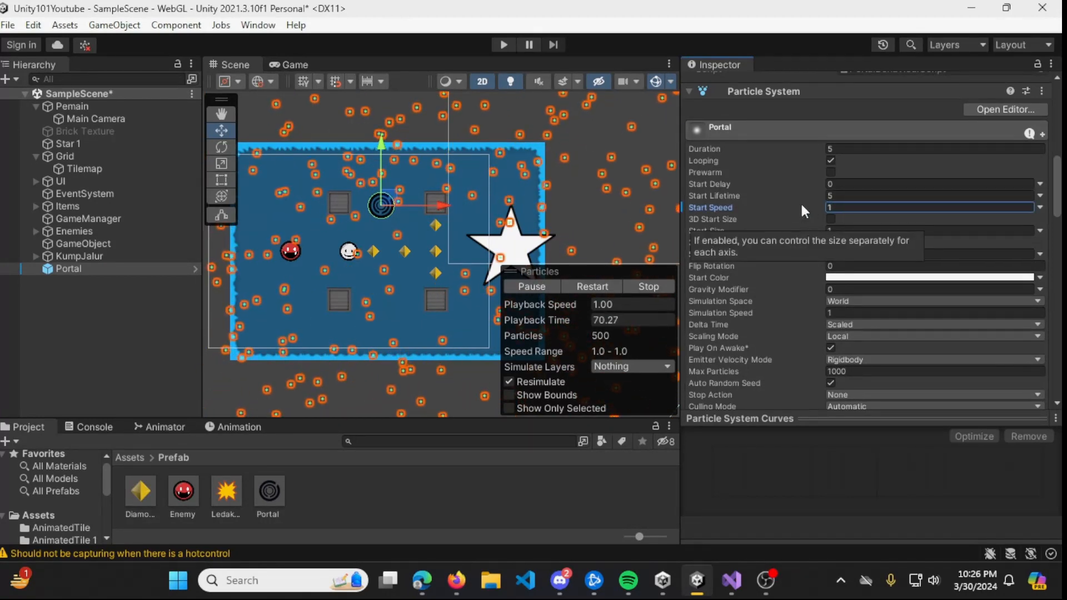
scroll(833, 328, "down", 5)
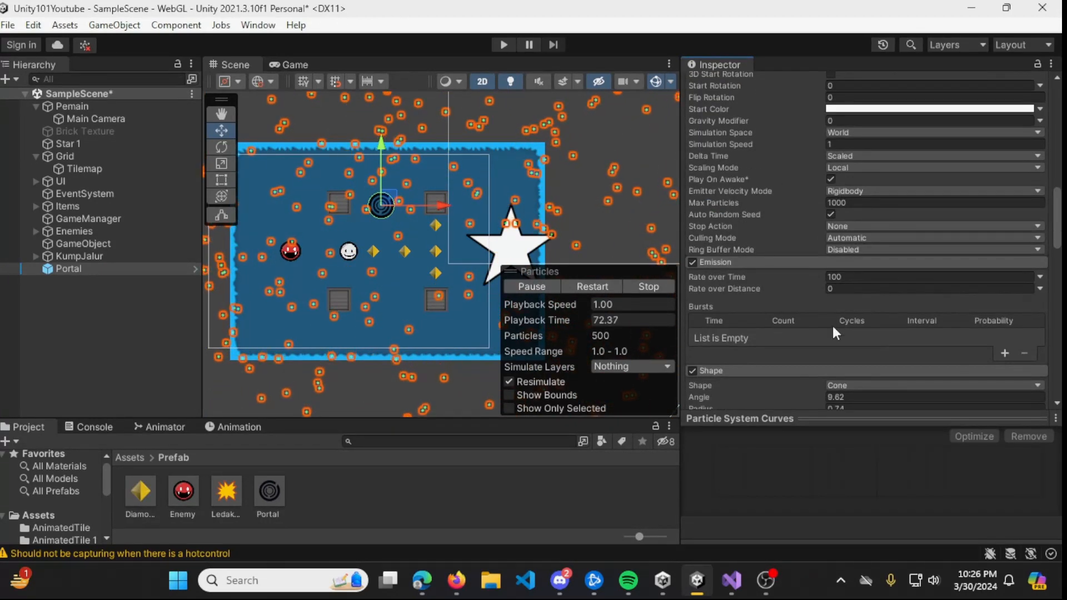
scroll(831, 333, "down", 3)
left_click_drag(767, 322, 715, 325)
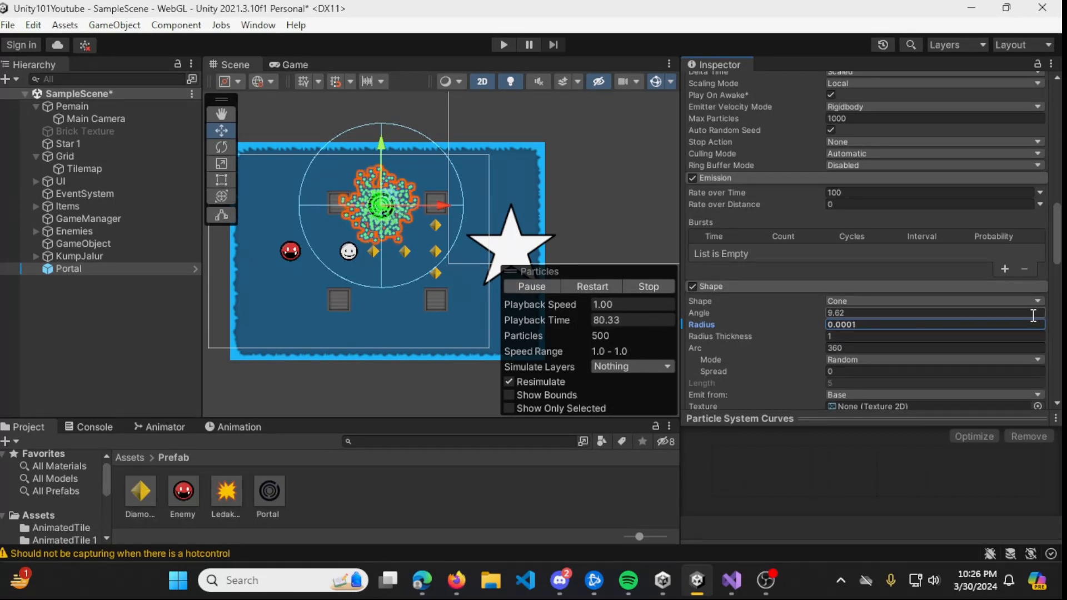
Set the Emission module's Rate over Time to 10
mouse_move(1058, 256)
left_mouse_down()
mouse_move(1058, 295)
mouse_move(1059, 240)
left_mouse_up()
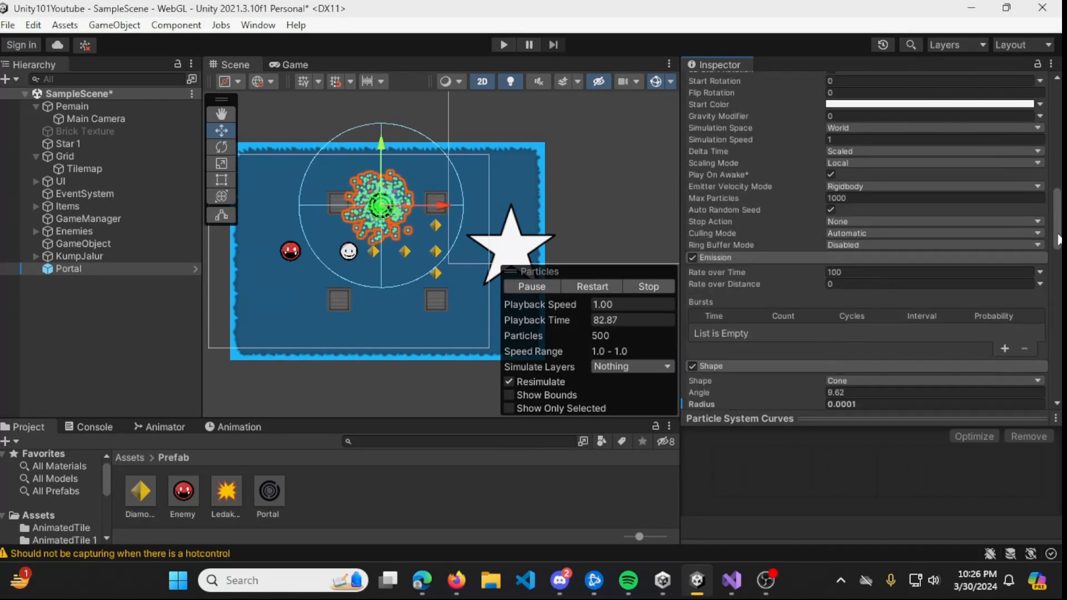
left_click(876, 273)
type("1")
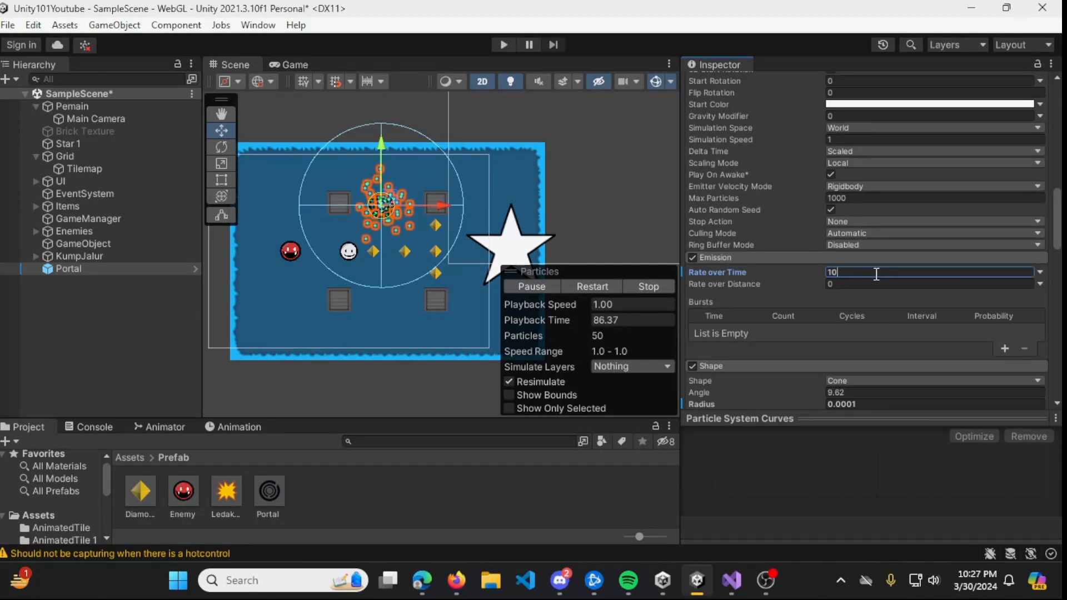
type("0")
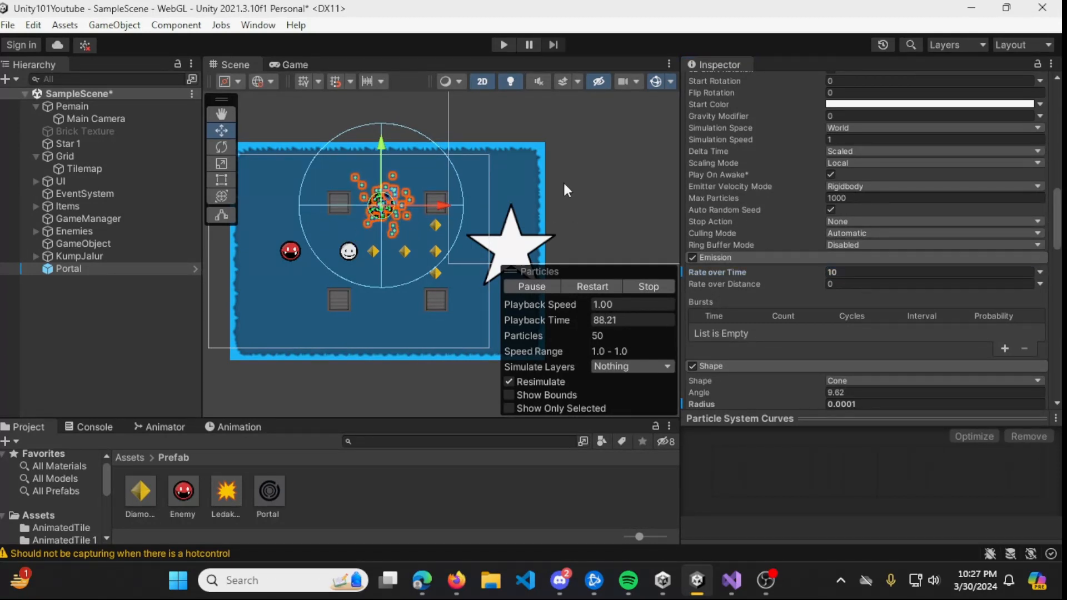
Restore the Portal selection and play-test the game, moving the player around to view the portal's particles, and stop playing
left_click(421, 209)
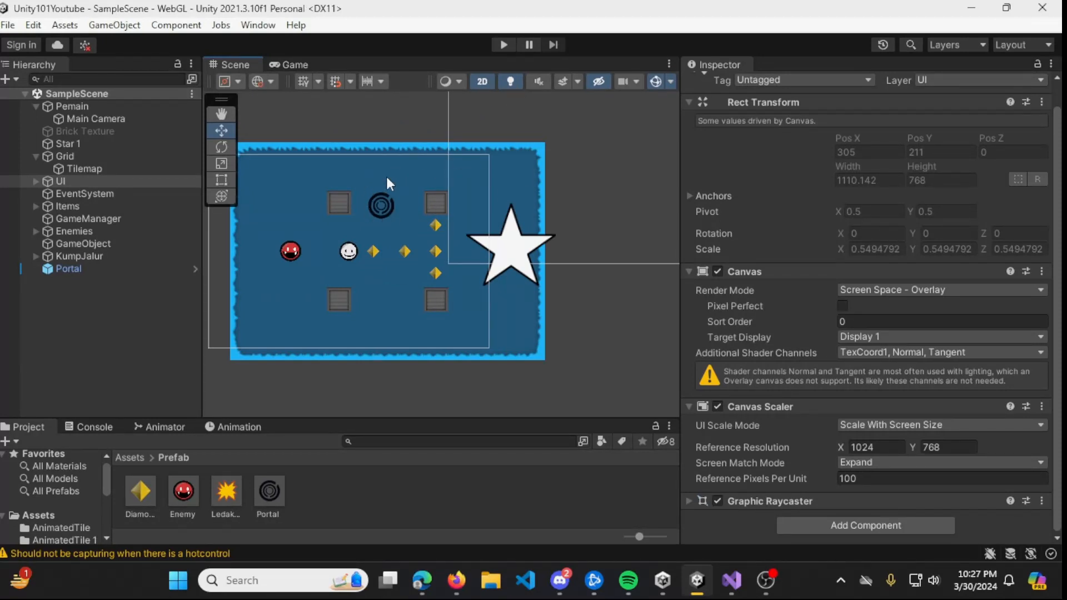
scroll(867, 210, "up", 1)
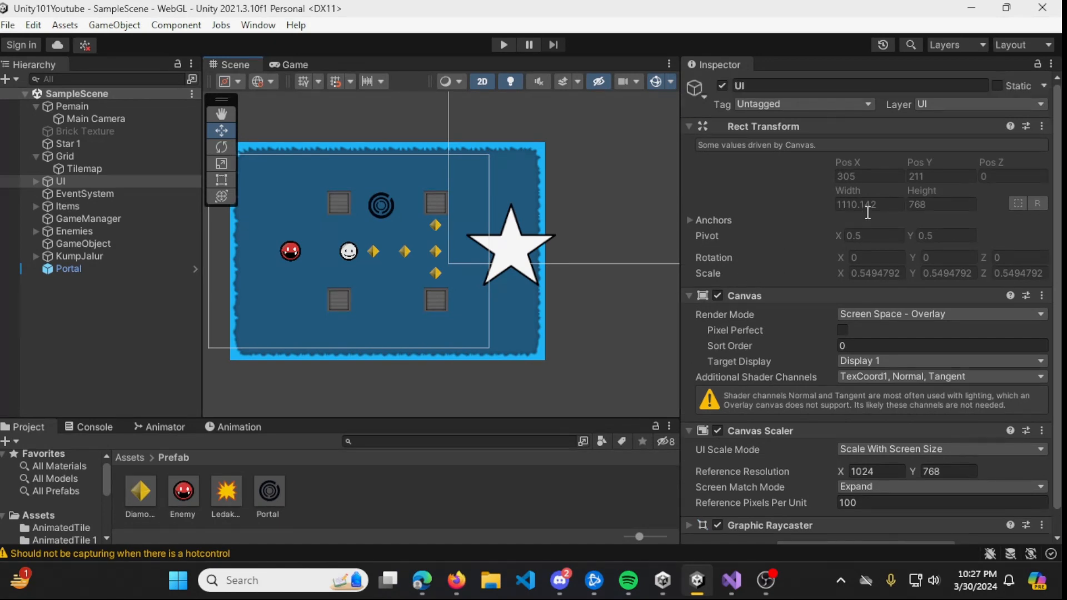
key("ctrl+z")
left_click(505, 45)
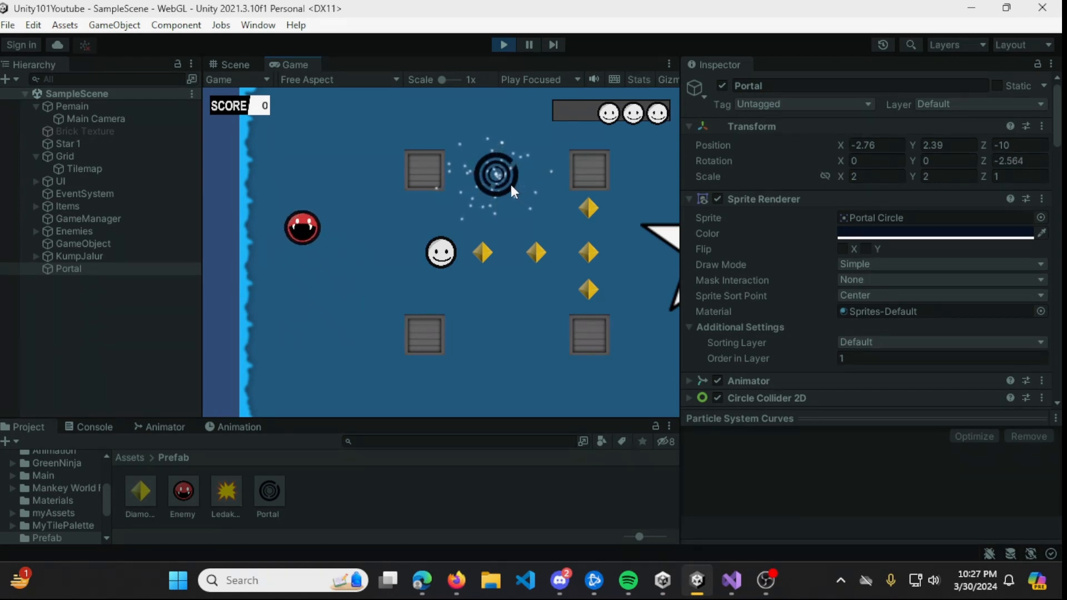
key("Right")
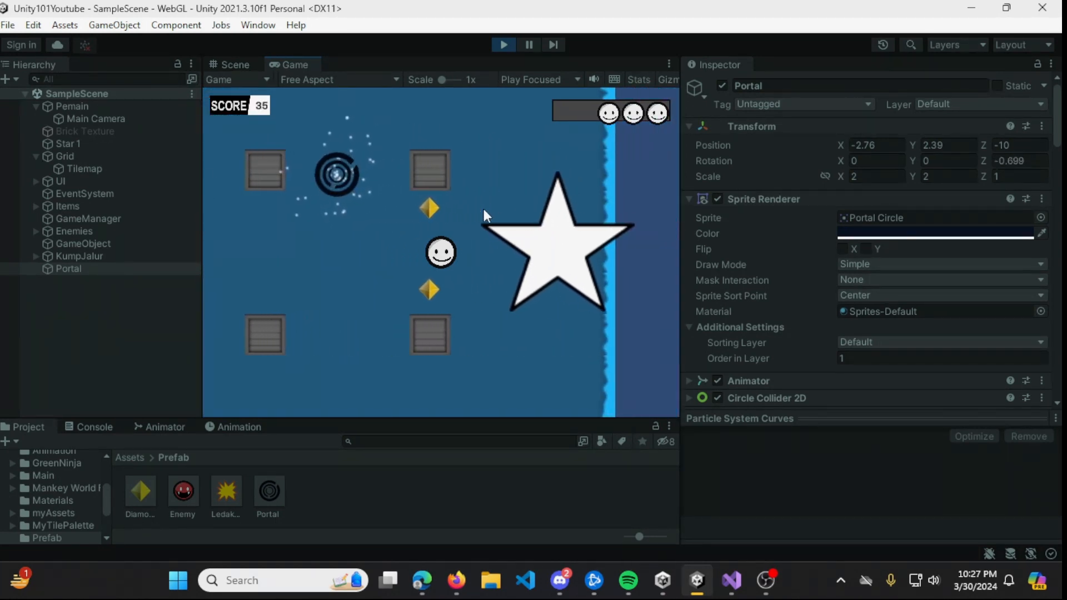
key("Right")
key("Left")
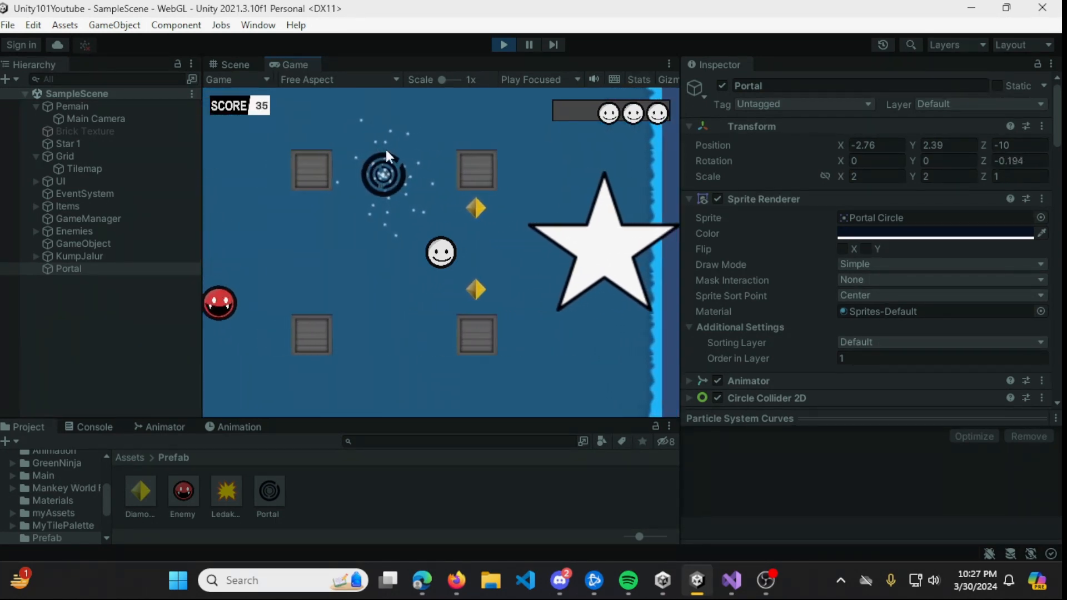
left_click(512, 43)
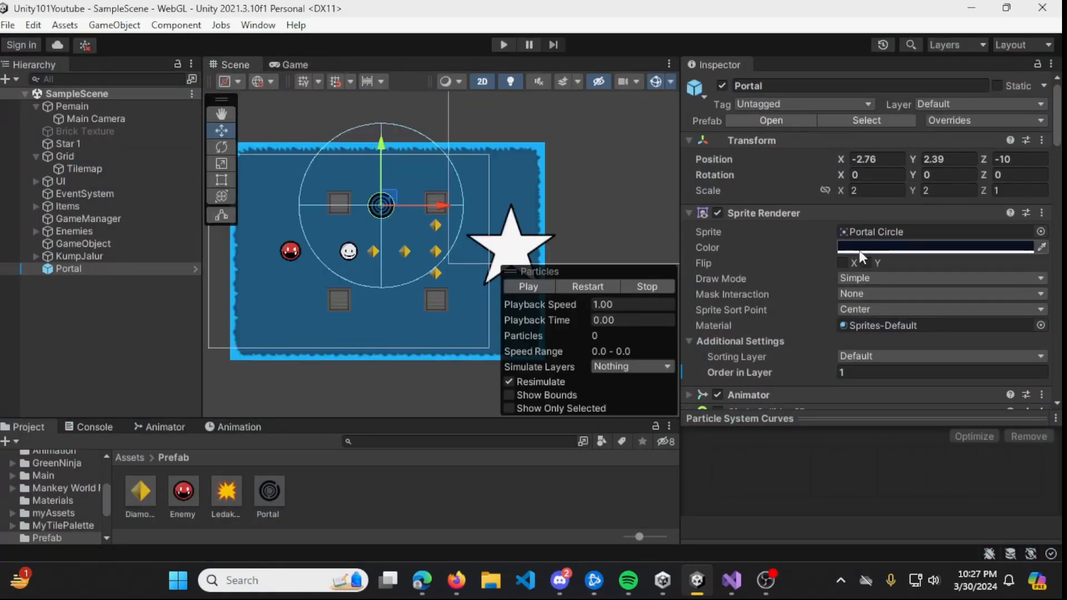
Open the Portal prefab for editing from its instance in SampleScene
scroll(877, 300, "down", 3)
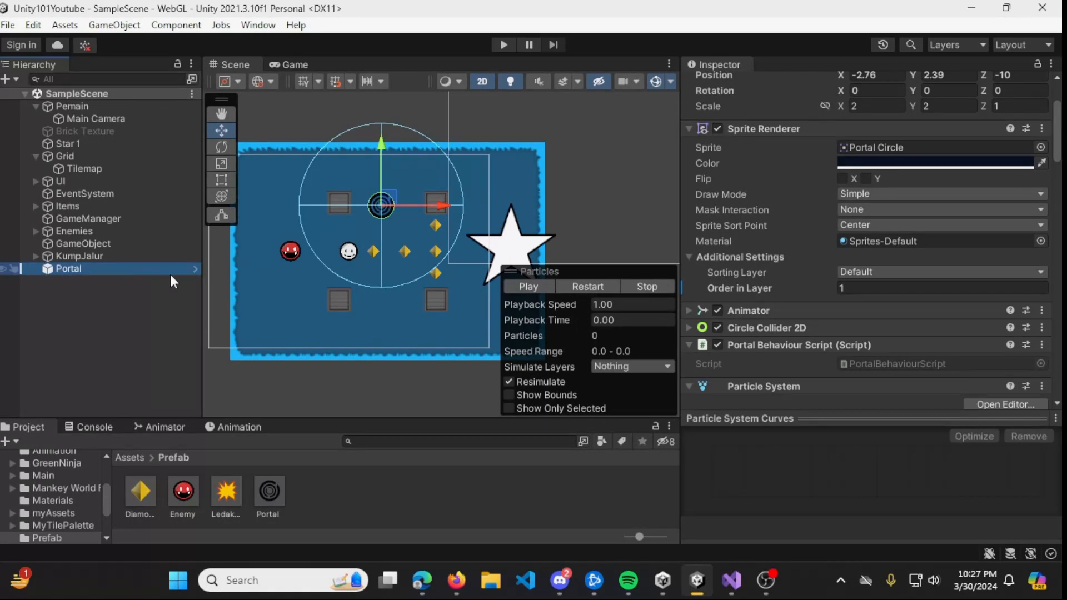
left_click(193, 268)
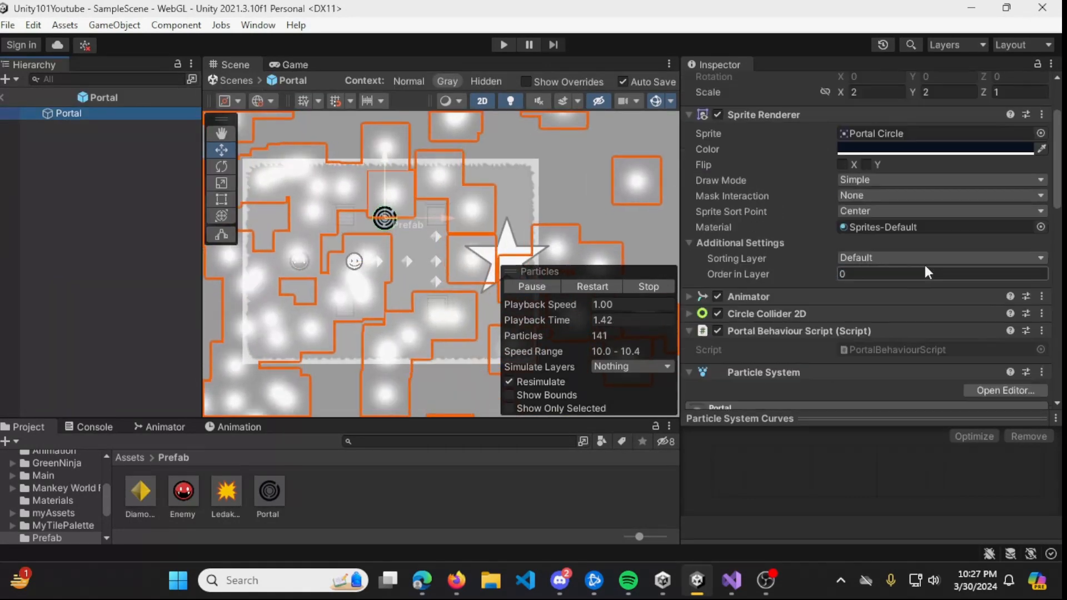
Enable the Velocity over Lifetime module in the Portal prefab's Particle System and start play mode to test it
scroll(927, 272, "down", 9)
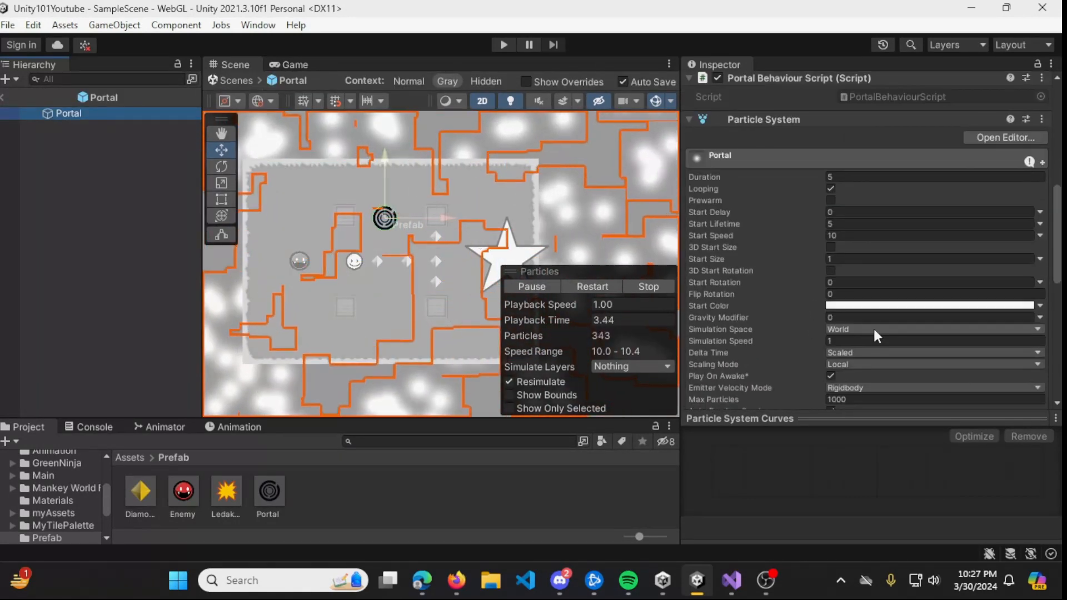
scroll(872, 327, "down", 5)
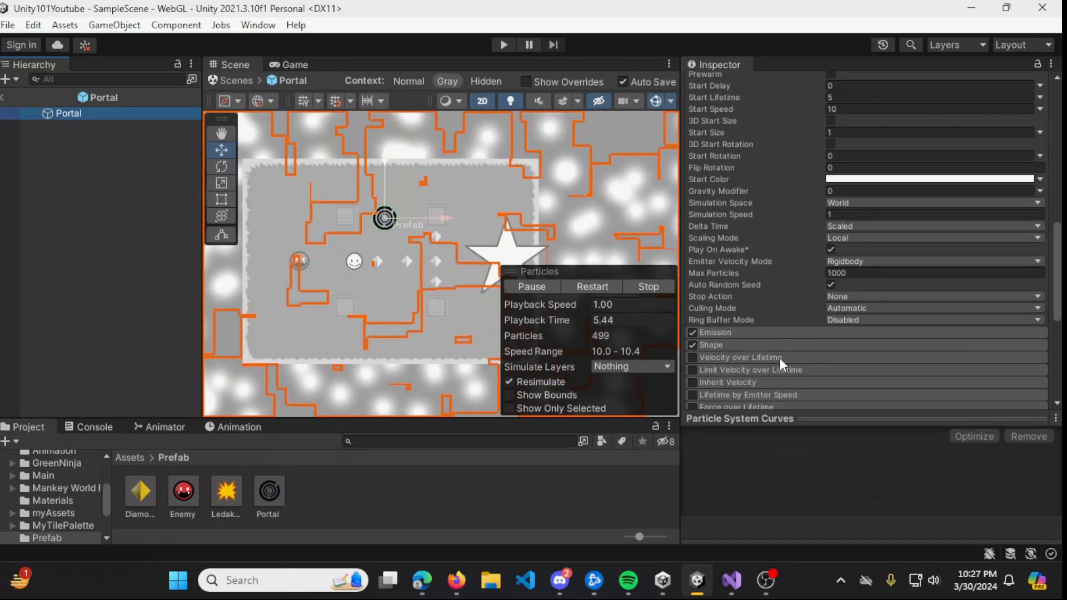
left_click(699, 358)
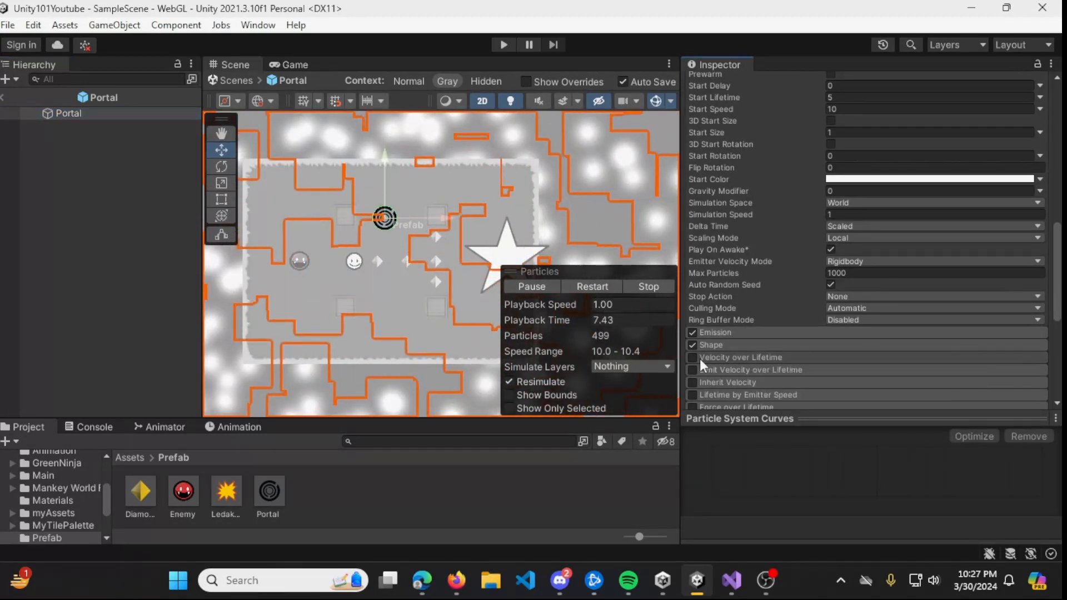
left_click(699, 359)
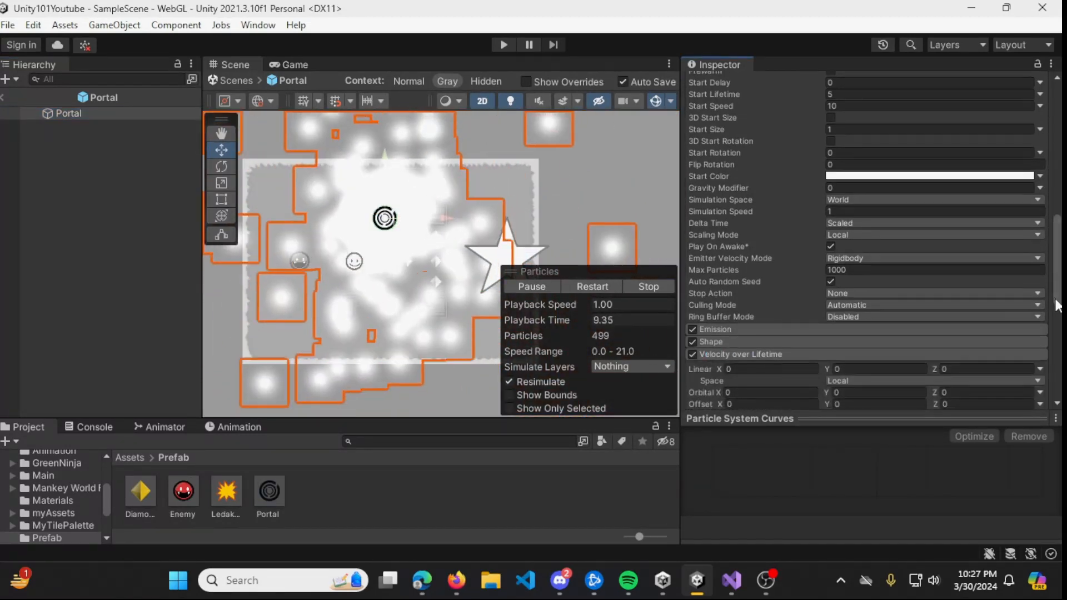
scroll(1056, 305, "down", 6)
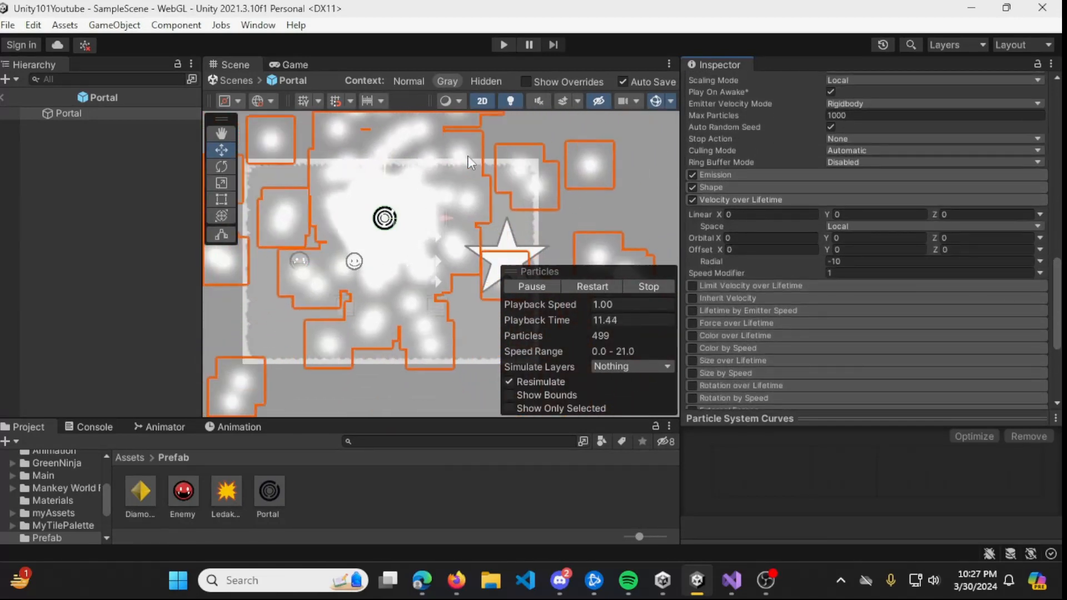
left_click(503, 45)
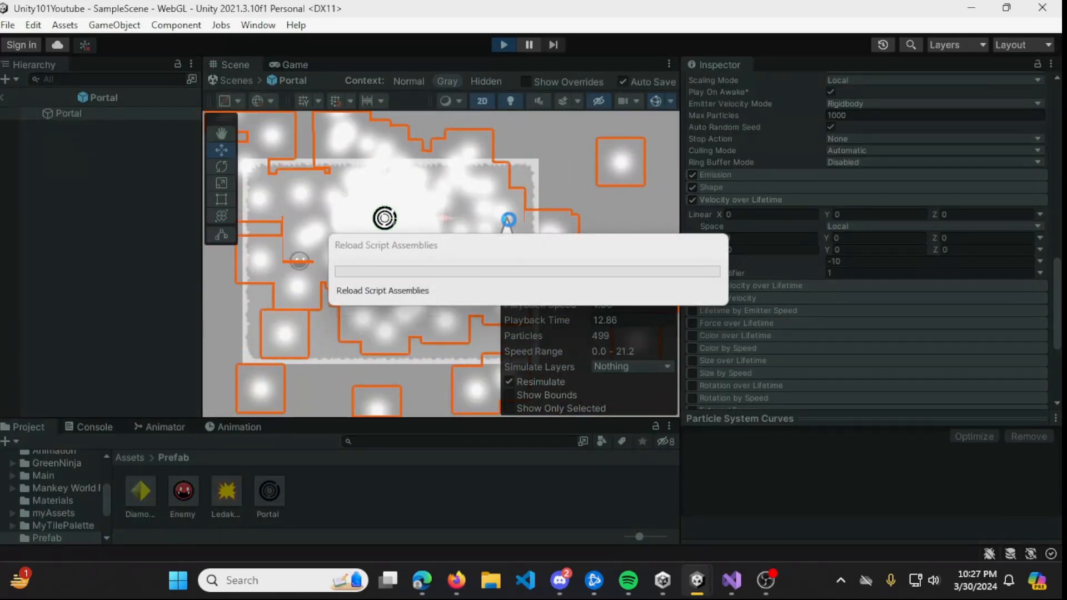